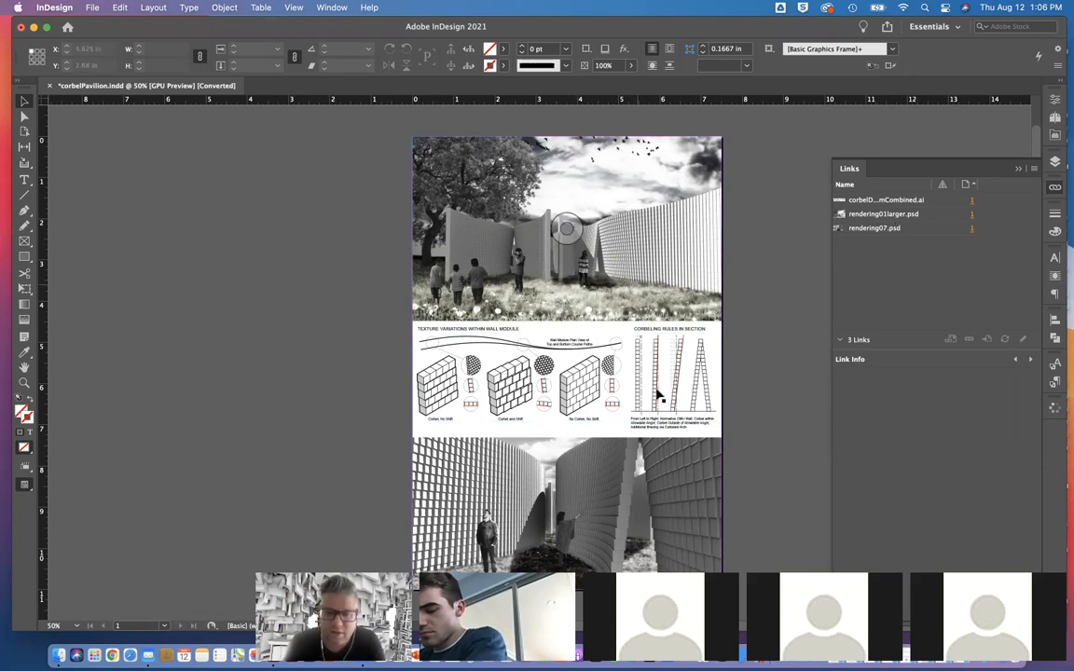
Step: Collapse the list of linked files and show the frame edges on the page
scroll(659, 394, "down", 2)
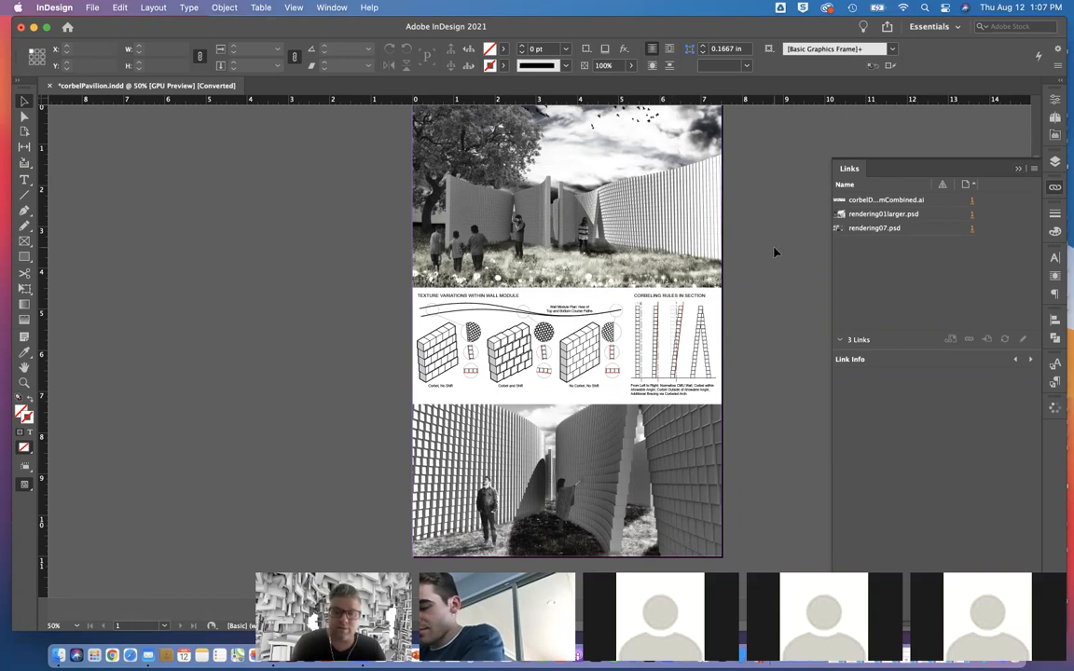
left_click(1019, 168)
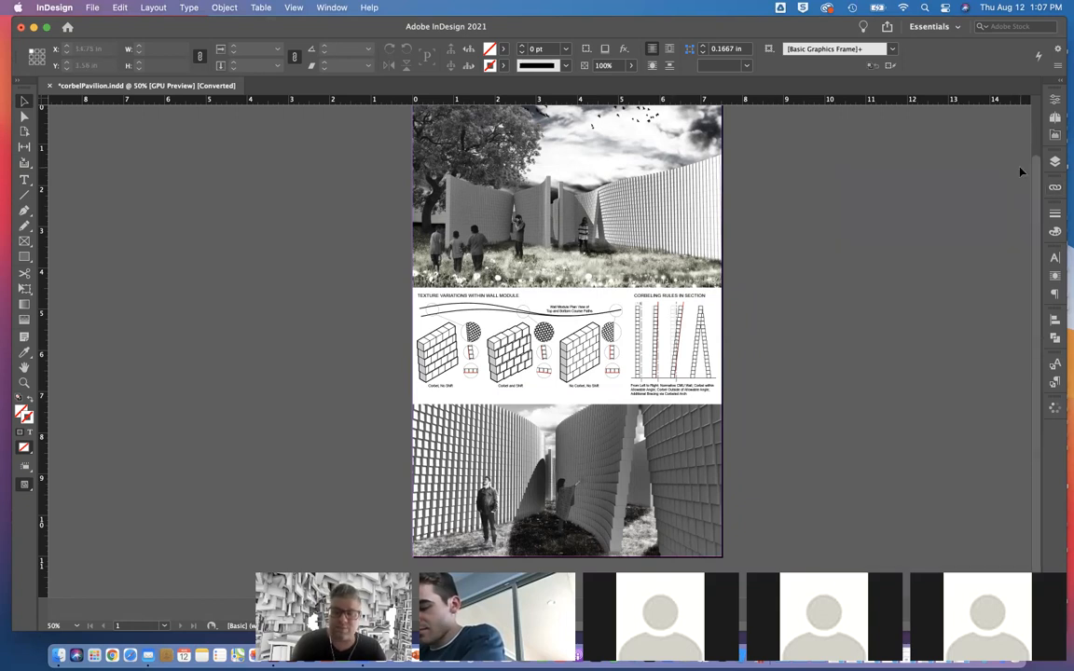
left_click(293, 8)
mouse_move(360, 286)
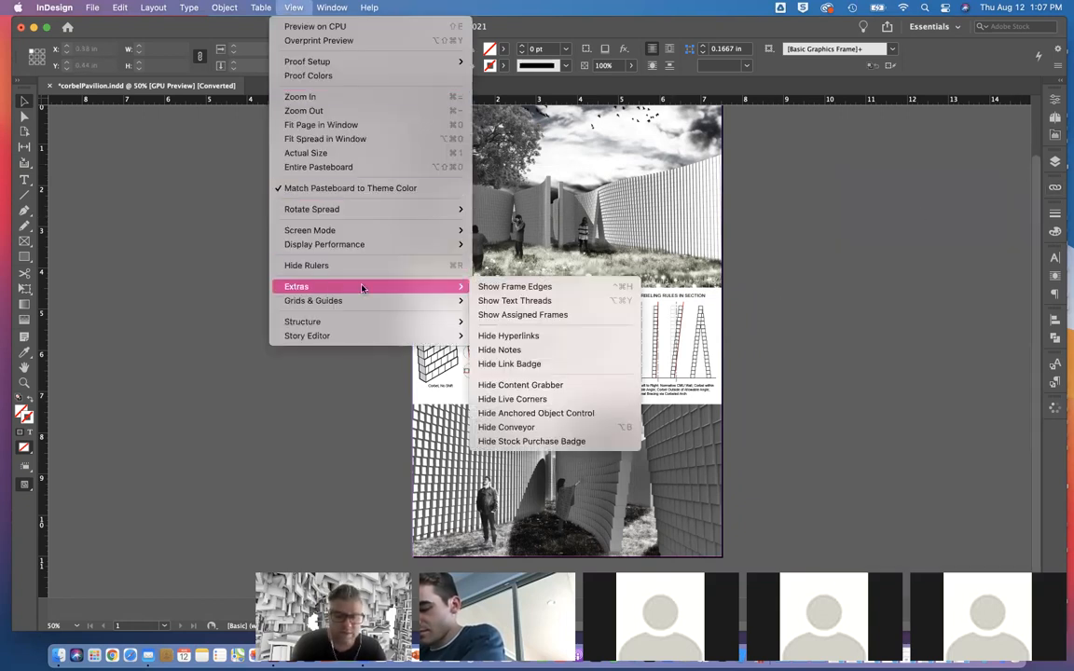
left_click(485, 287)
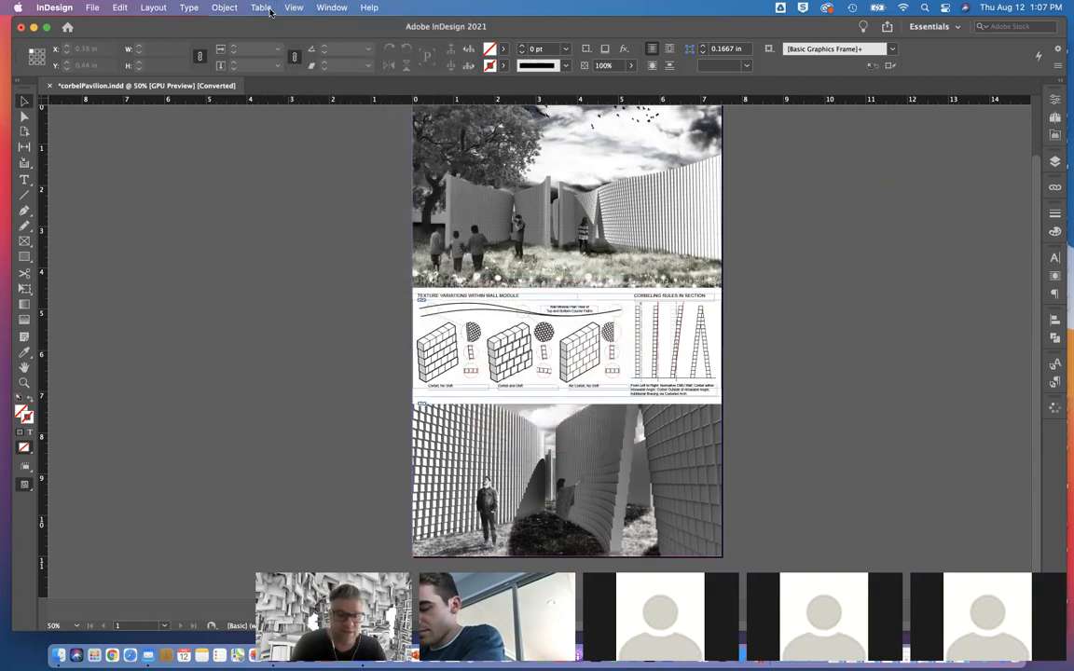
Step: Add horizontal ruler guides across the middle diagram band at about 7.3 in, 5.3 in and 6.76 in
left_click(294, 7)
mouse_move(307, 301)
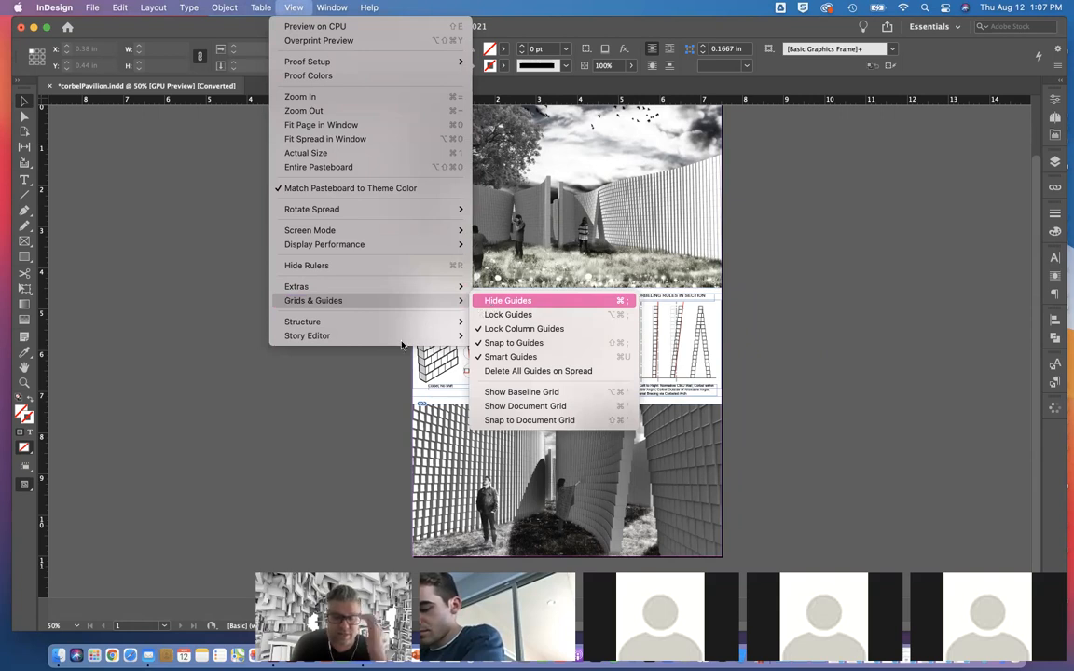
left_click(490, 302)
left_click_drag(433, 100, 466, 405)
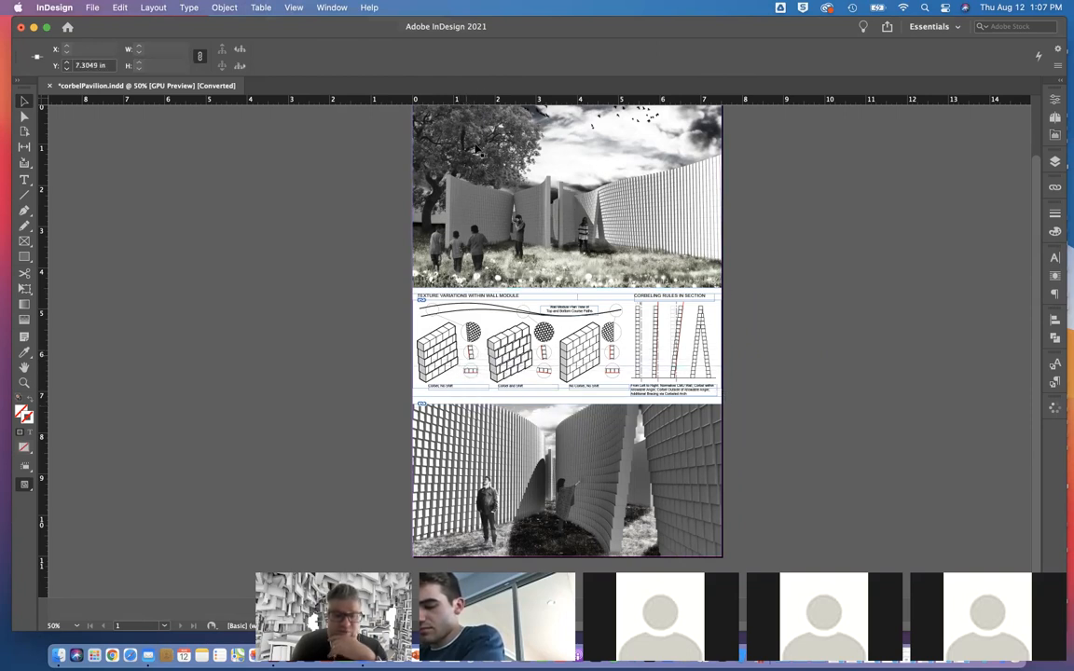
left_click_drag(472, 100, 485, 322)
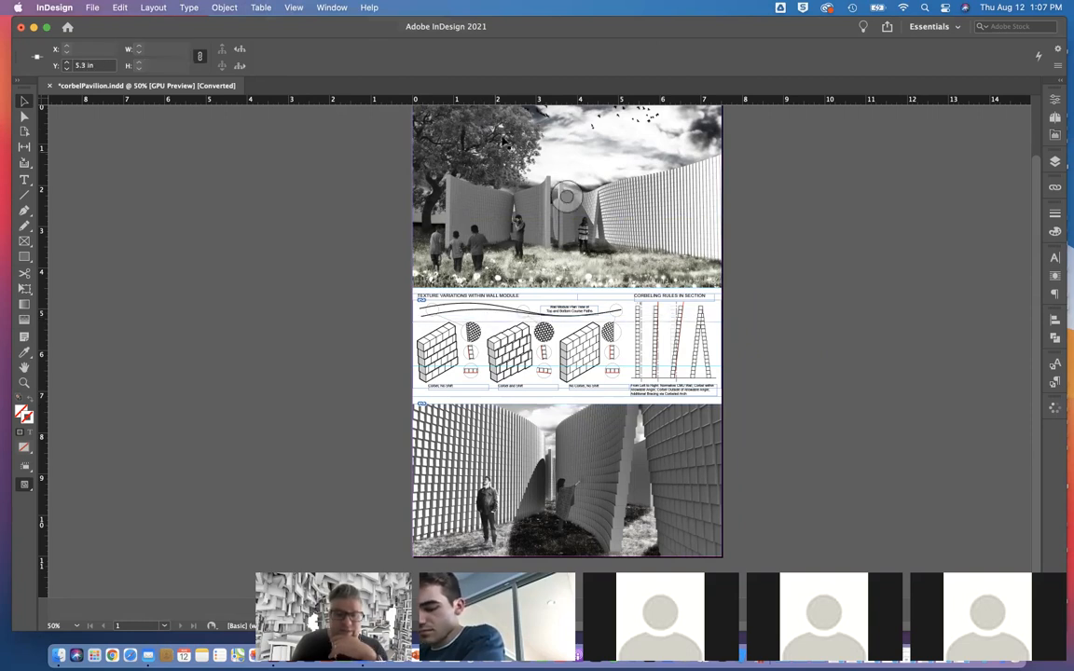
left_click_drag(510, 100, 494, 386)
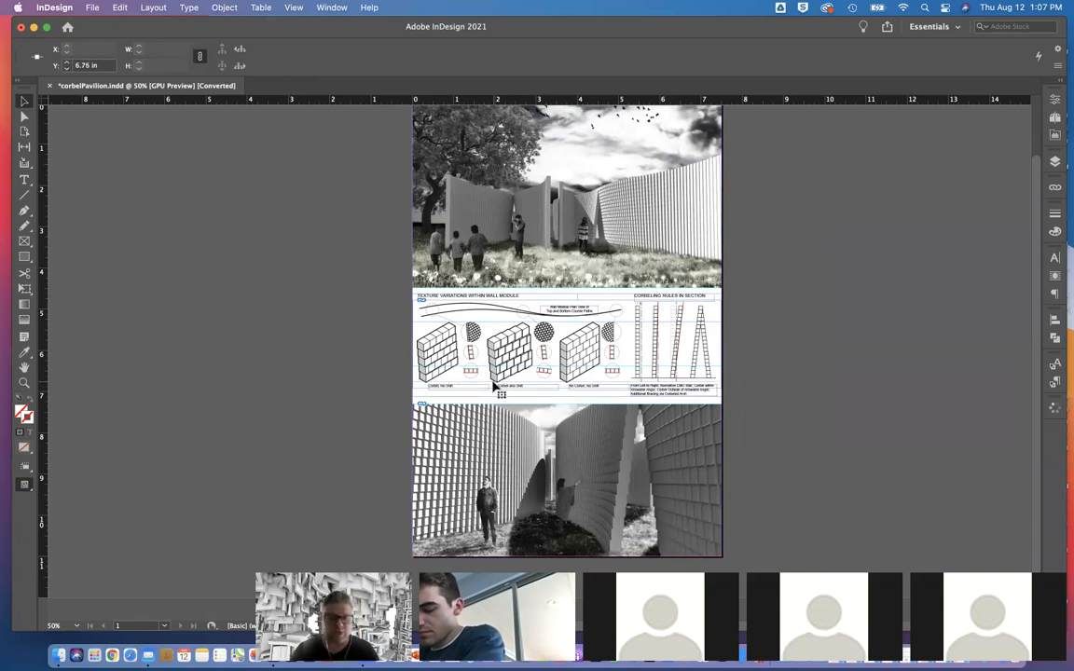
left_click(280, 252)
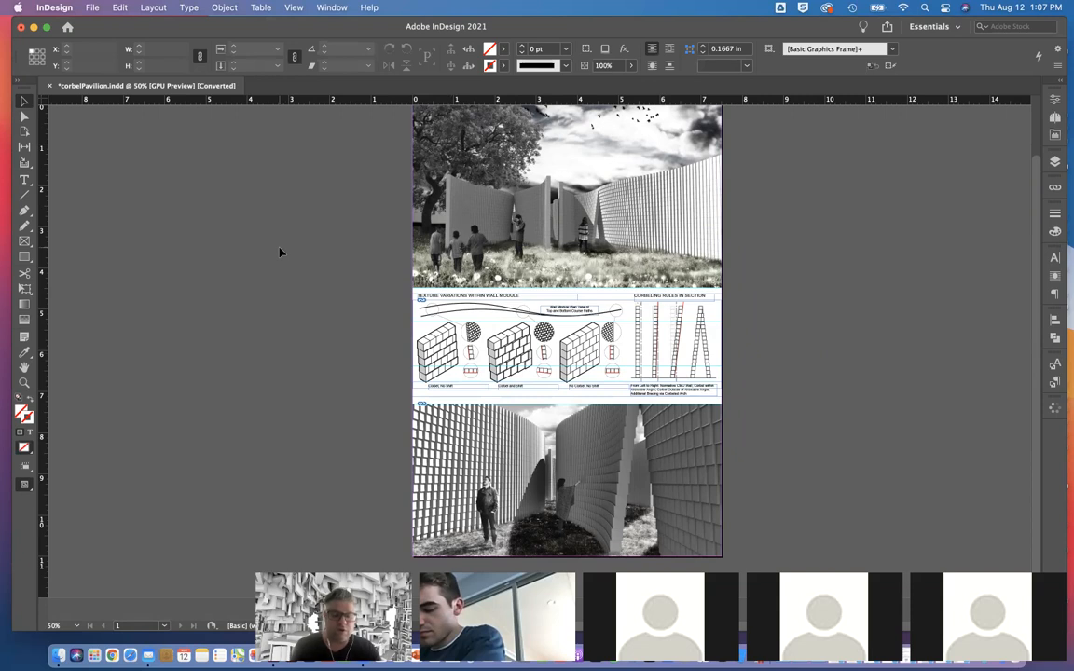
Step: Save the converted document as corbelPavilion.indd in the Corbel Pavilion folder, in InDesign 2021 format, replacing the existing file
key("super+s")
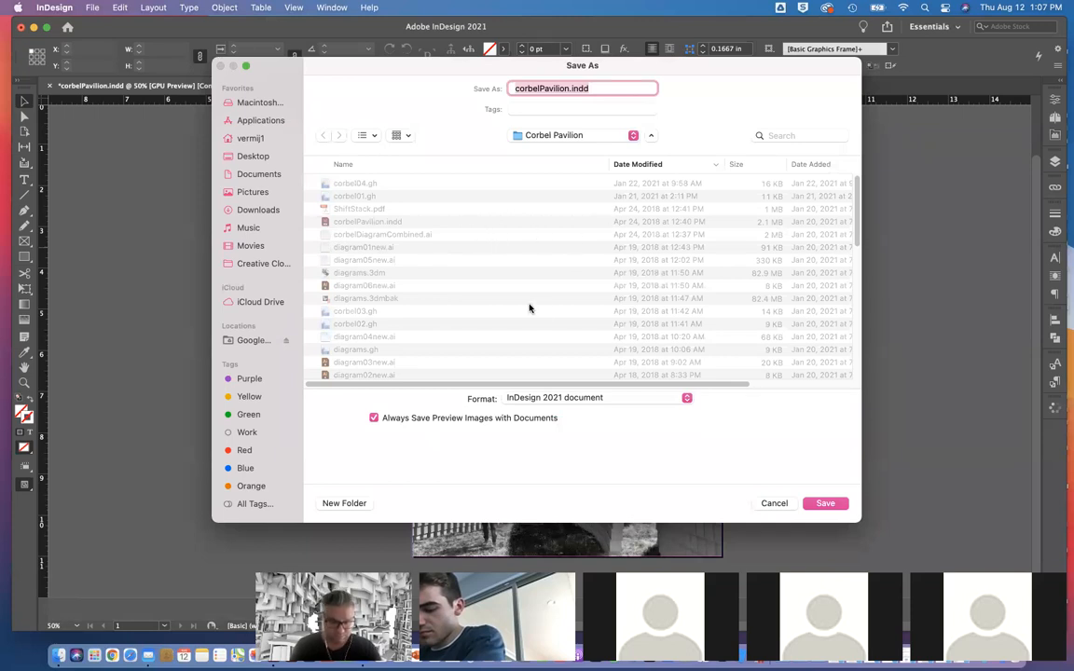
left_click(822, 506)
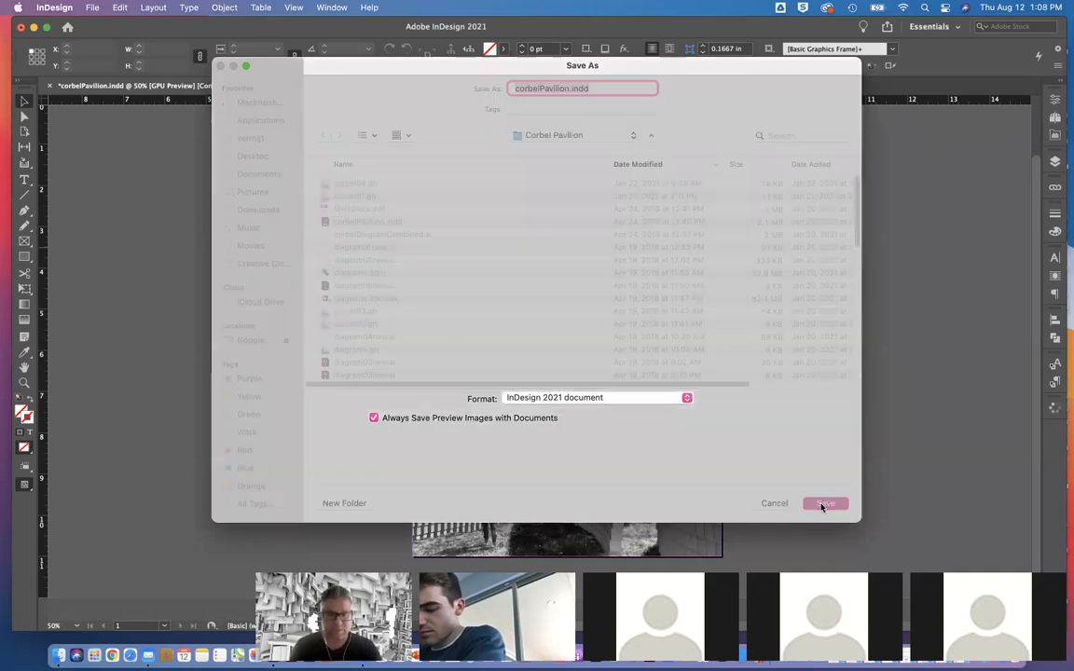
left_click(570, 356)
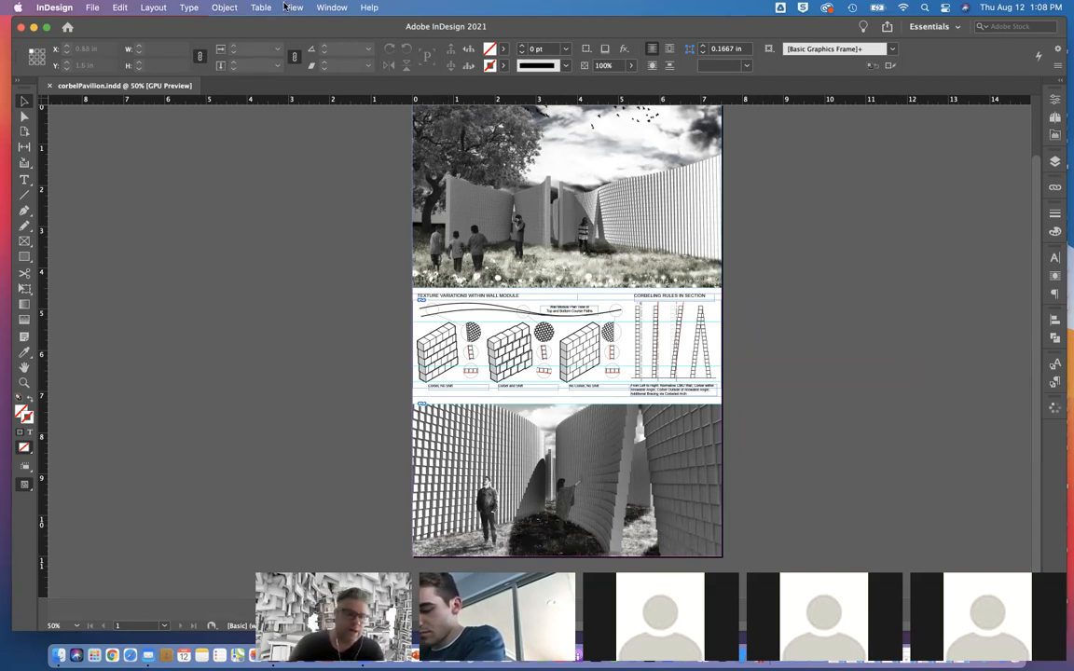
Step: Start exporting the document as Adobe PDF (Print) under the name corbelPavilionExport.pdf in the Corbel Pavilion folder
left_click(94, 7)
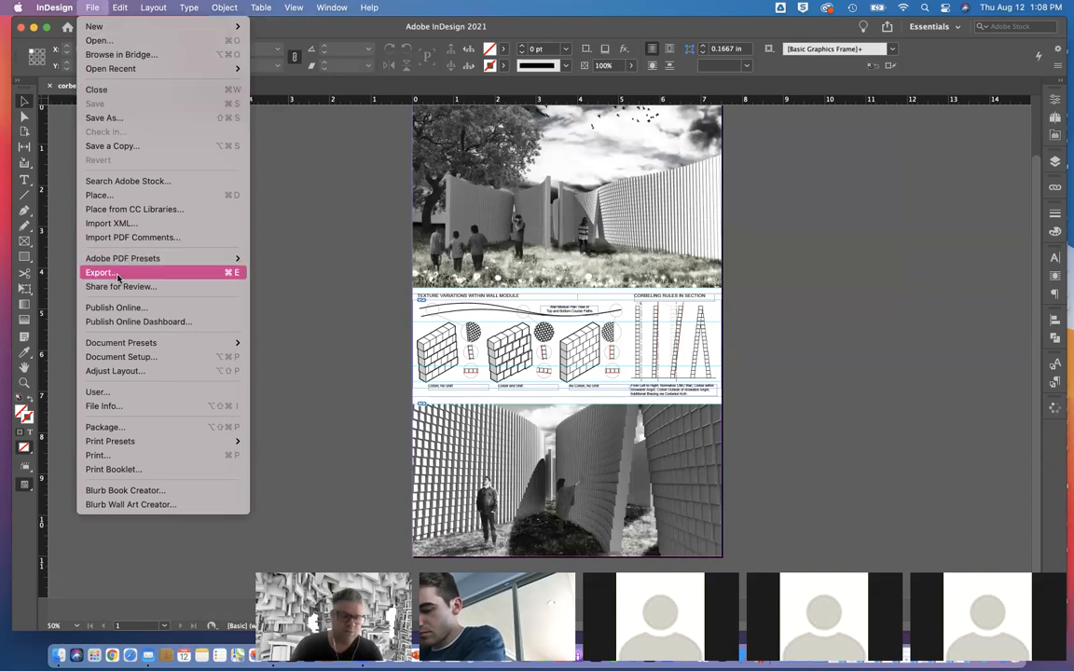
mouse_move(134, 261)
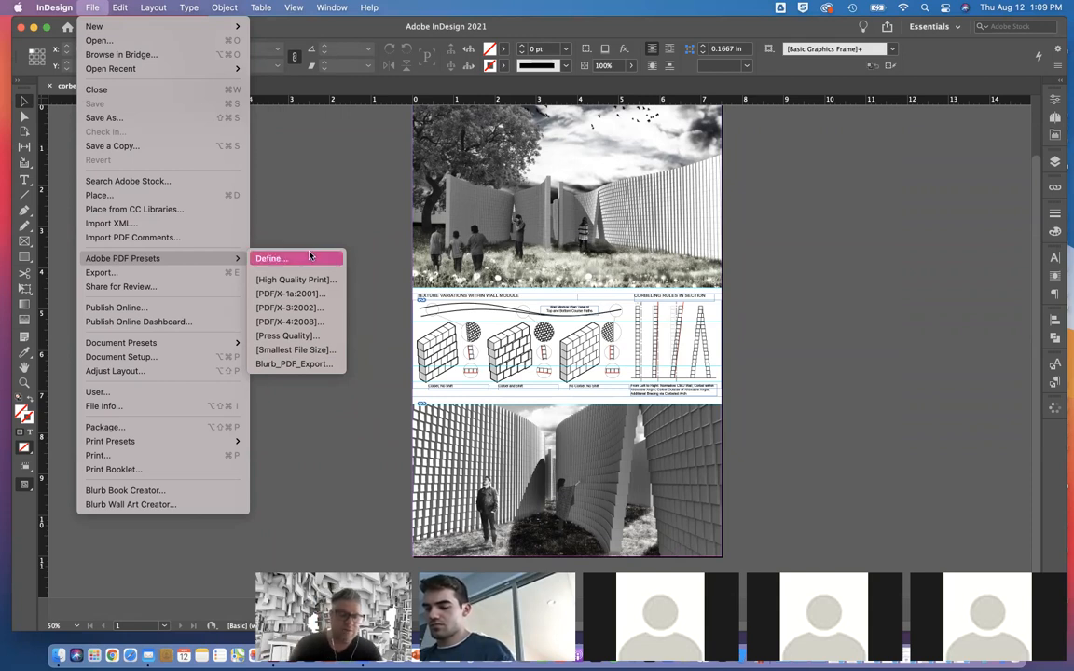
left_click(156, 278)
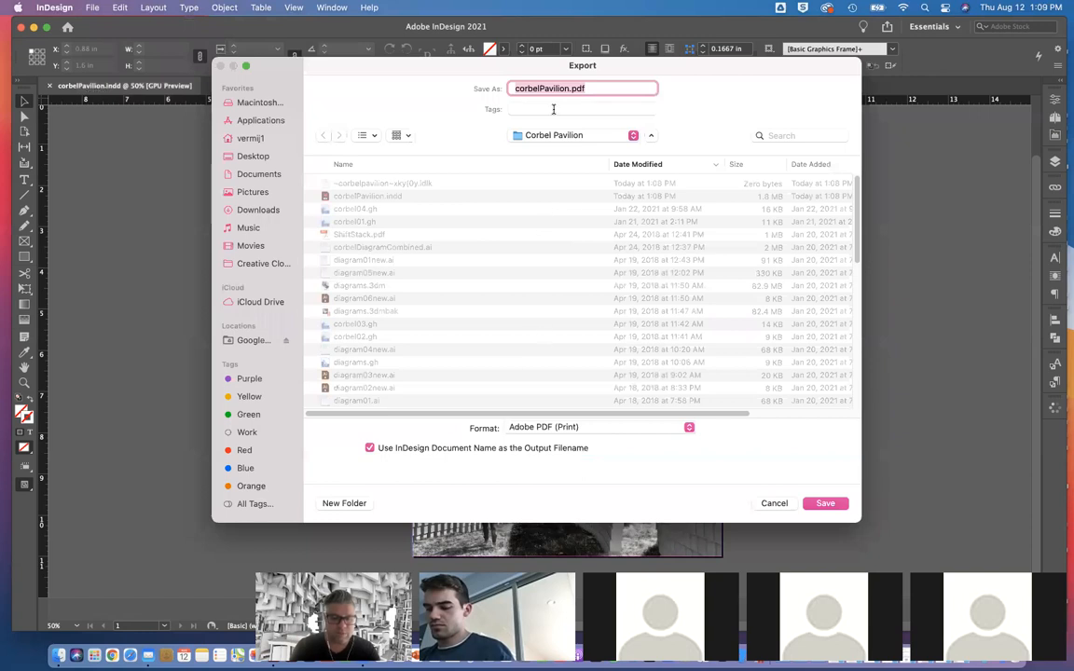
left_click(573, 88)
type("Excport")
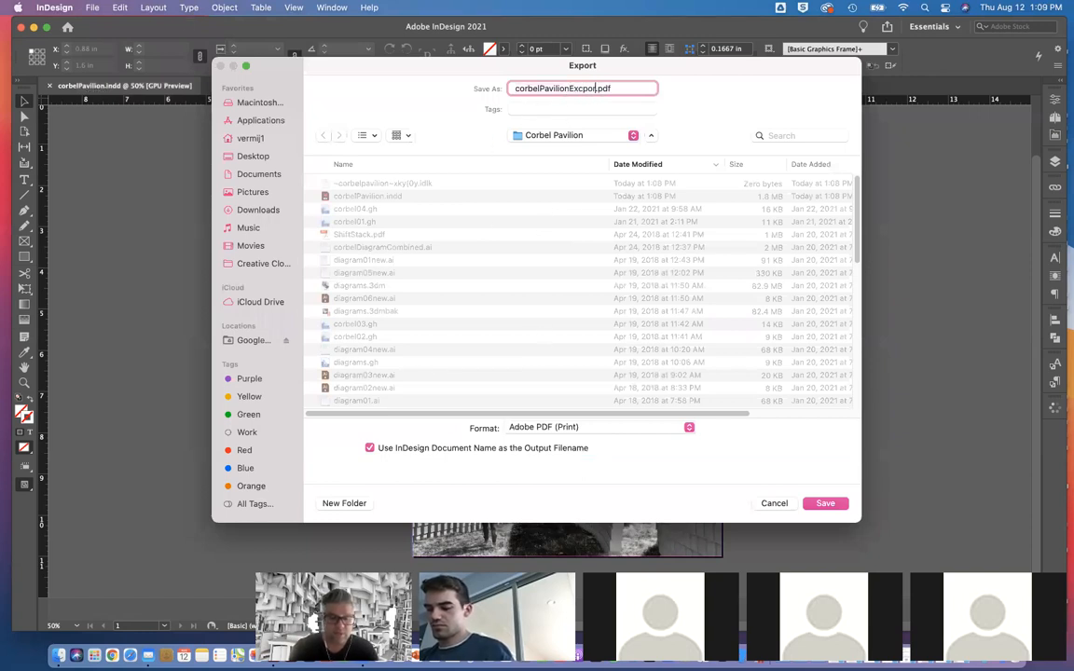
key("BackSpace")
key("BackSpace")
key("BackSpace")
key("BackSpace")
key("BackSpace")
type("port")
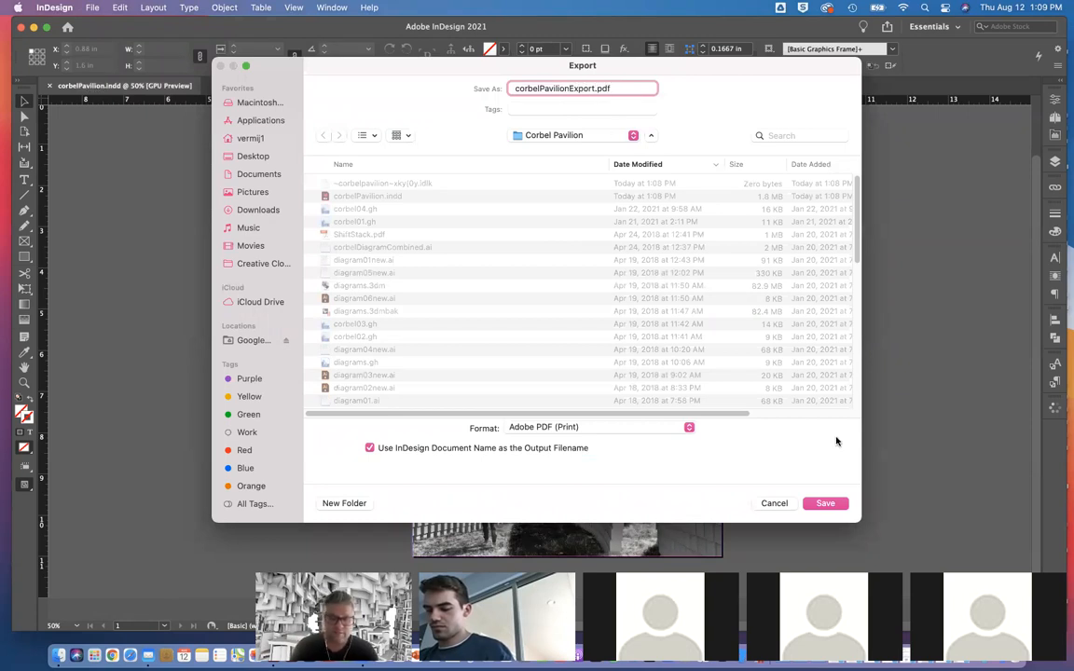
left_click(824, 504)
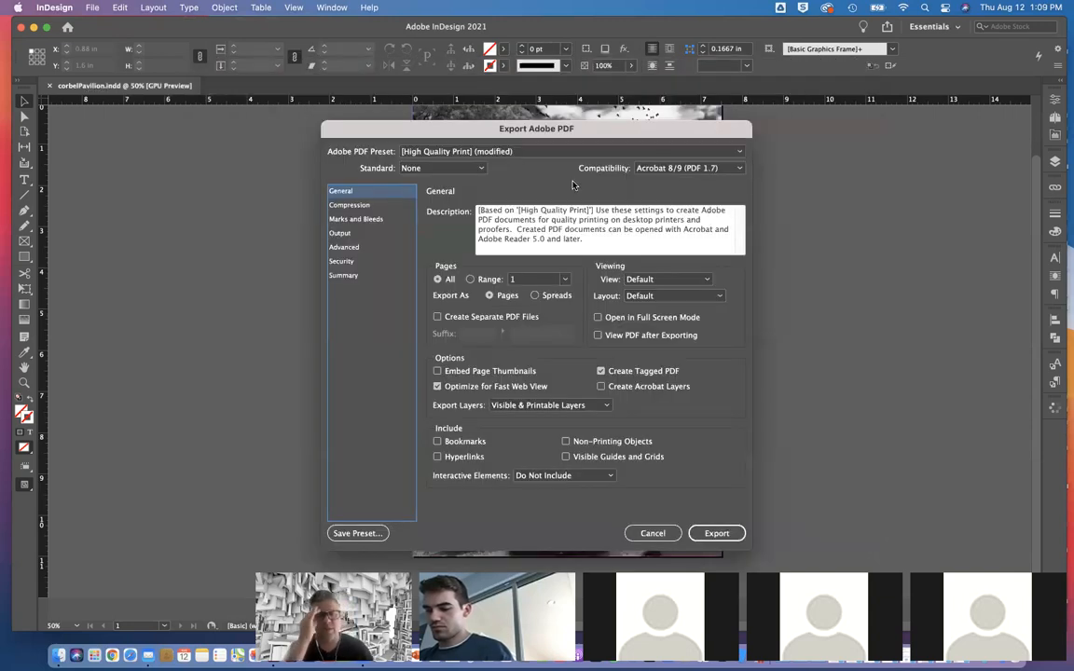
Step: Keep the modified High Quality Print preset with Acrobat 8/9 (PDF 1.7) compatibility, review the compression settings, and export the PDF
left_click(557, 151)
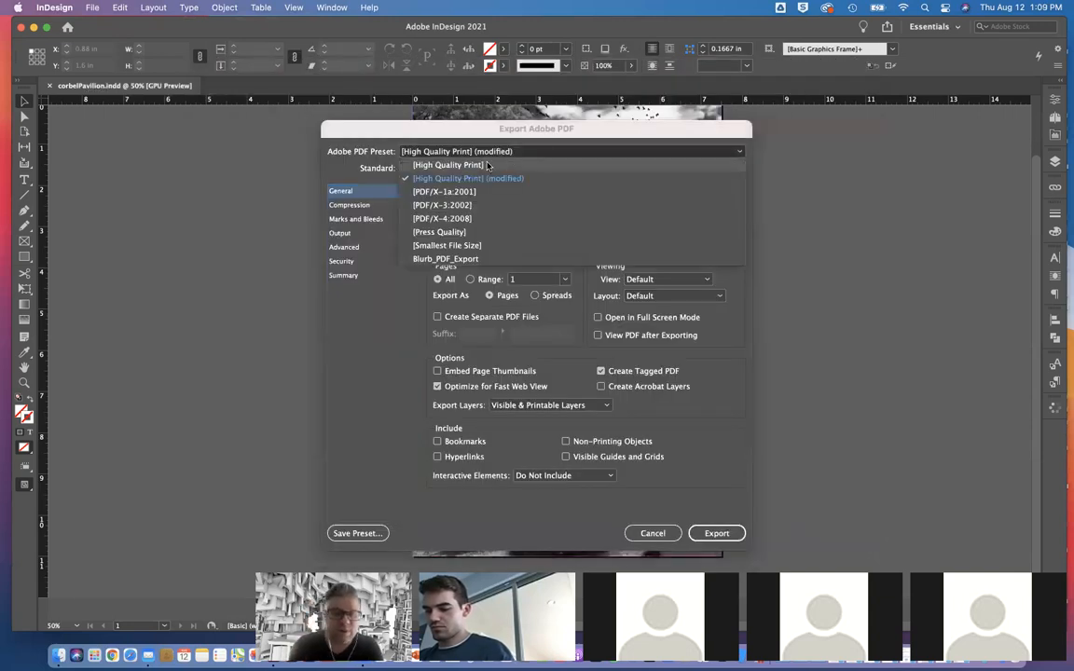
left_click(527, 155)
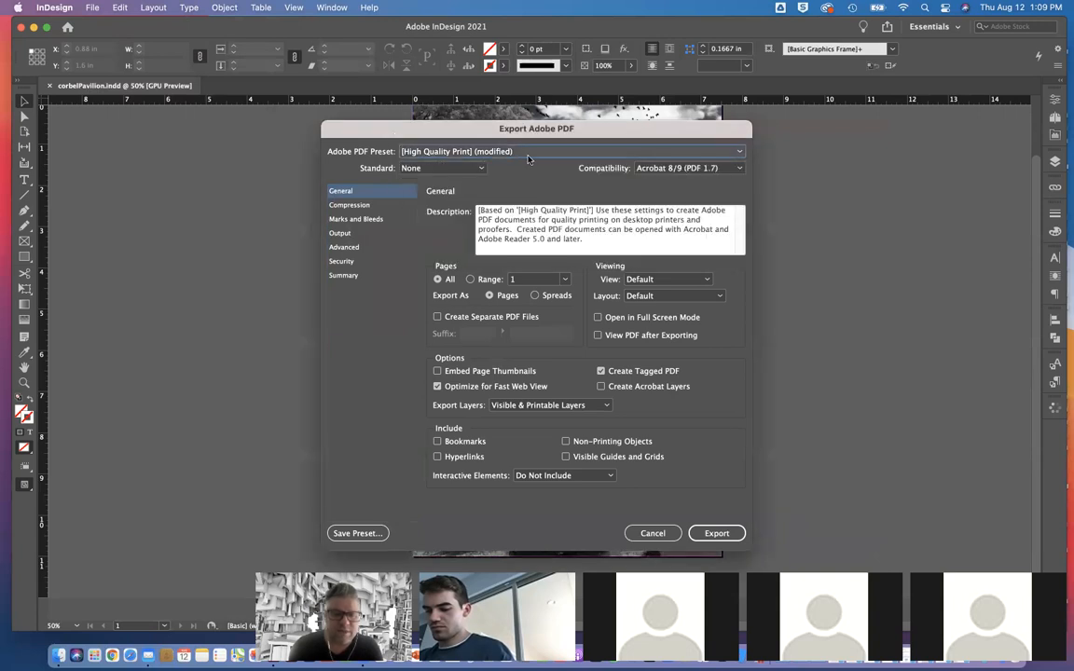
left_click(688, 167)
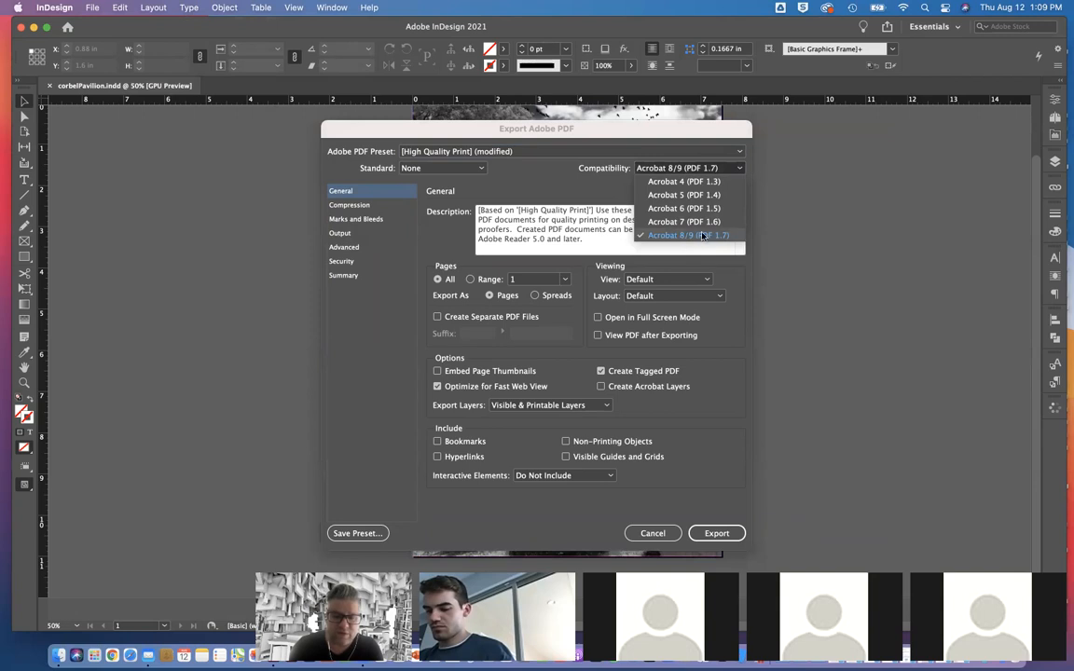
left_click(676, 239)
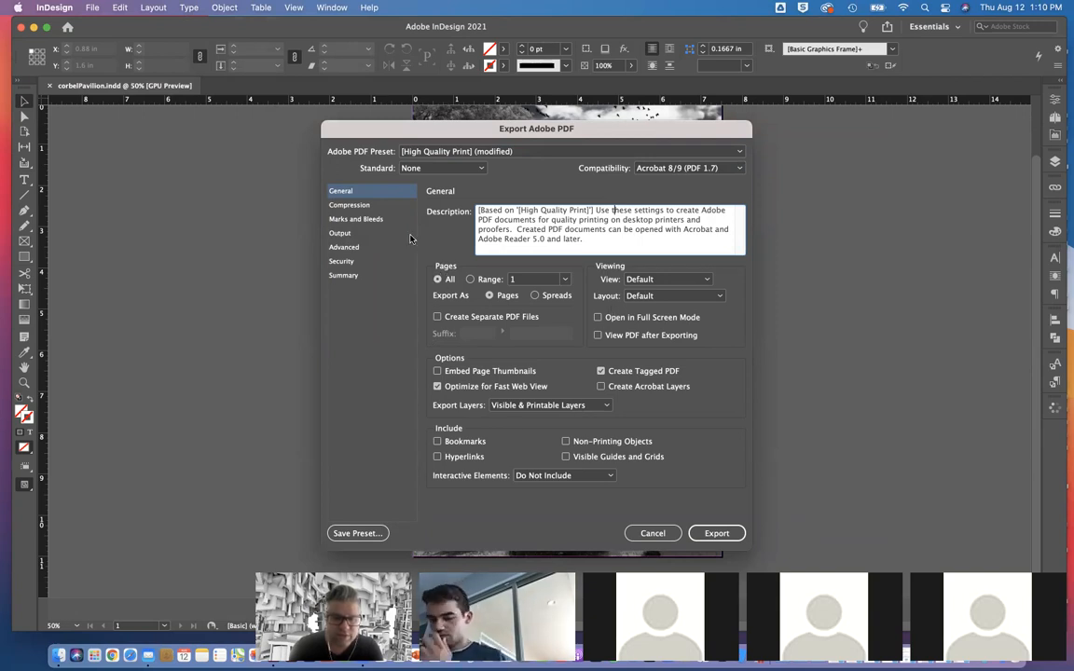
left_click(351, 205)
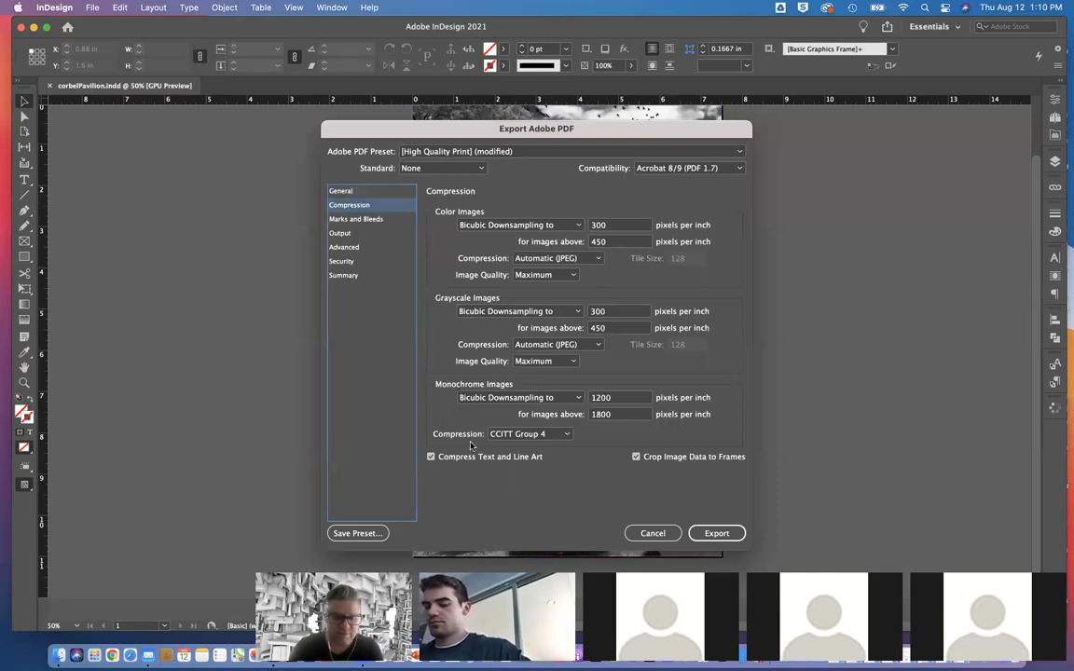
left_click(717, 533)
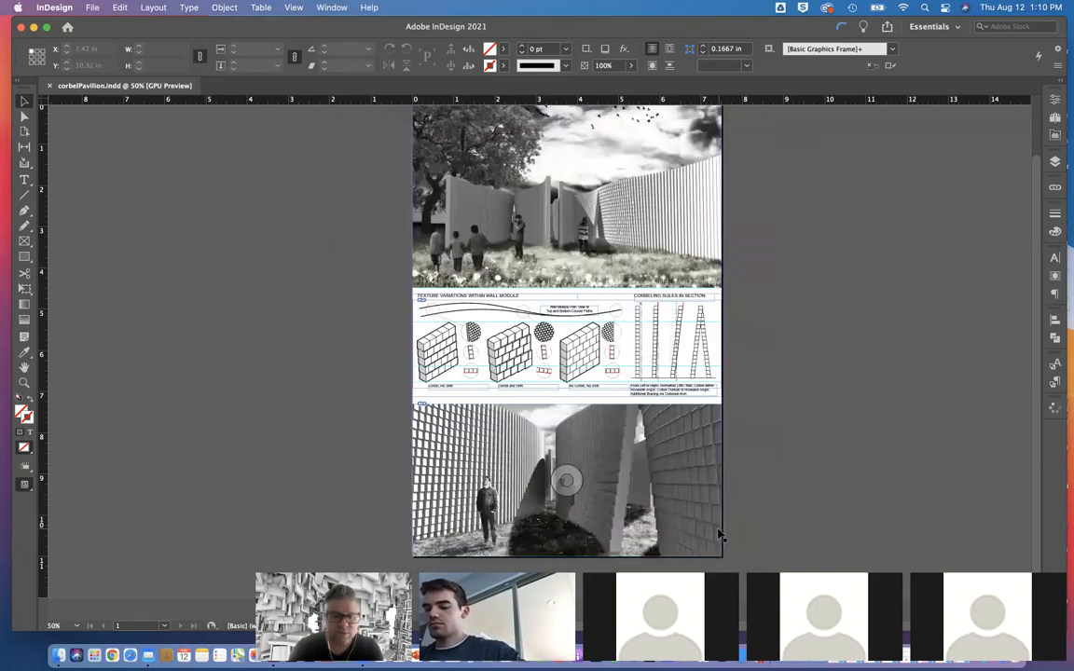
key("ctrl+Up")
left_click(796, 273)
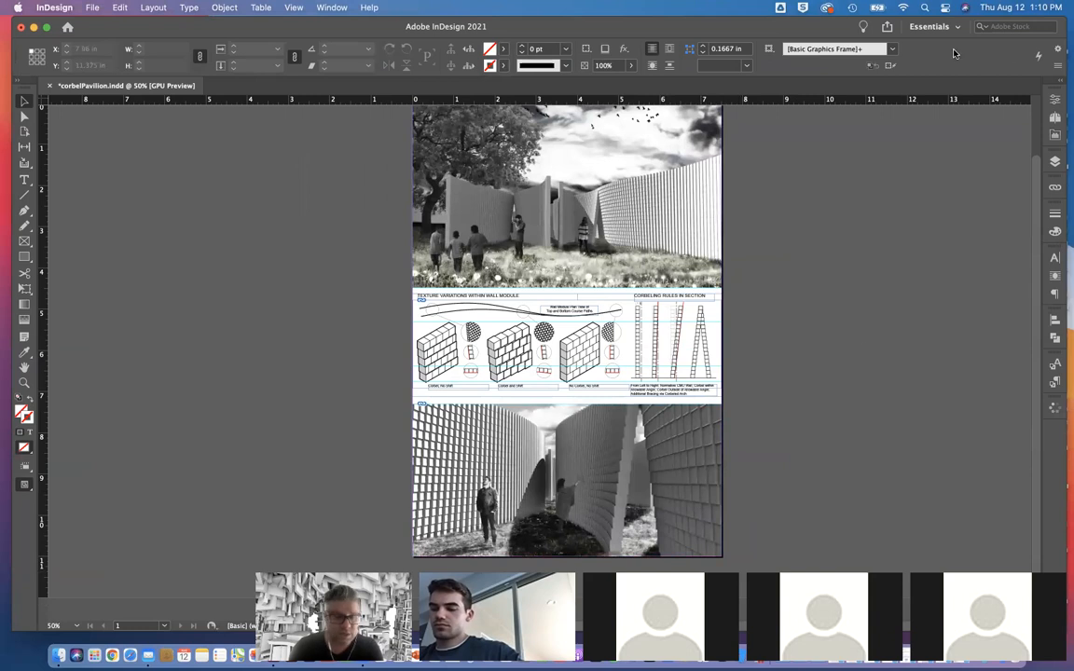
Step: Start another PDF export and show the Corbel Pavilion folder's files in column view
left_click(72, 7)
mouse_move(93, 7)
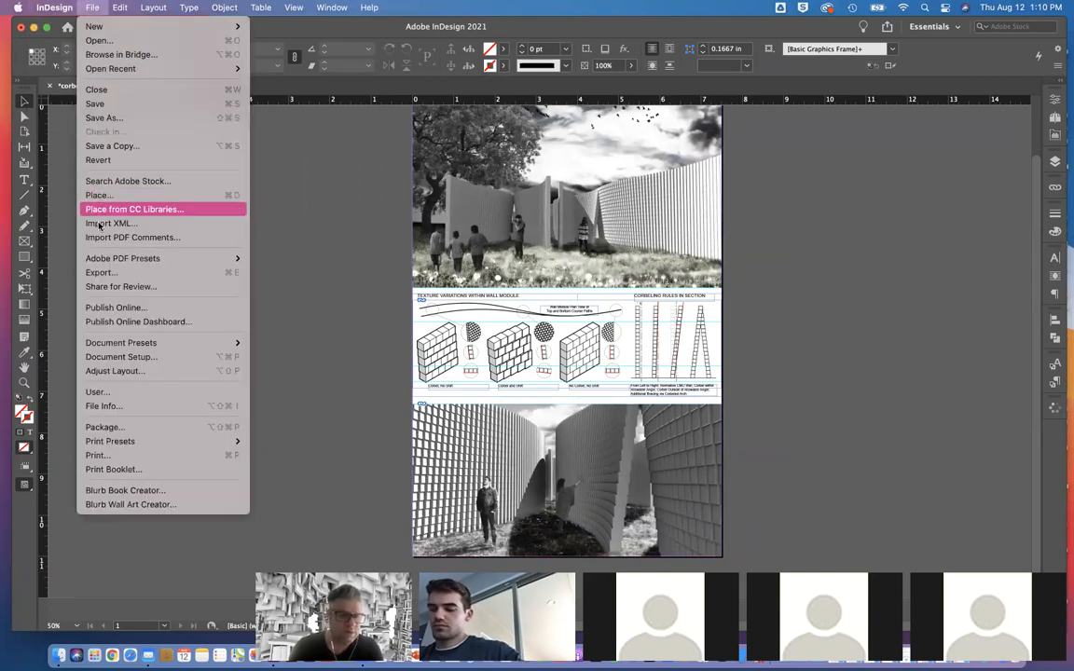
left_click(99, 272)
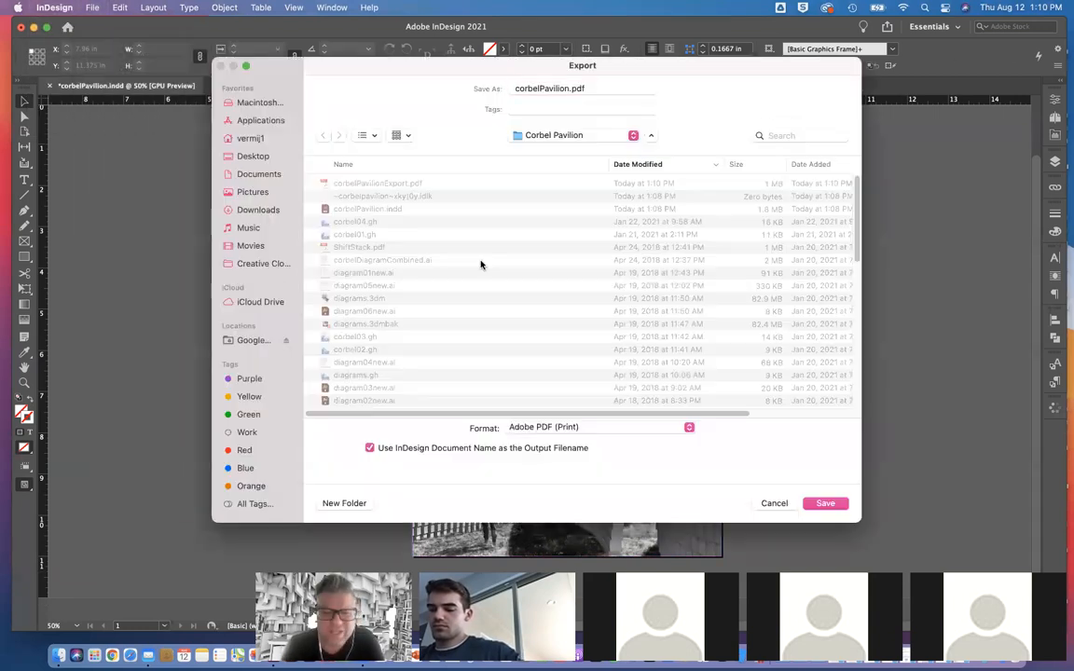
left_click(569, 135)
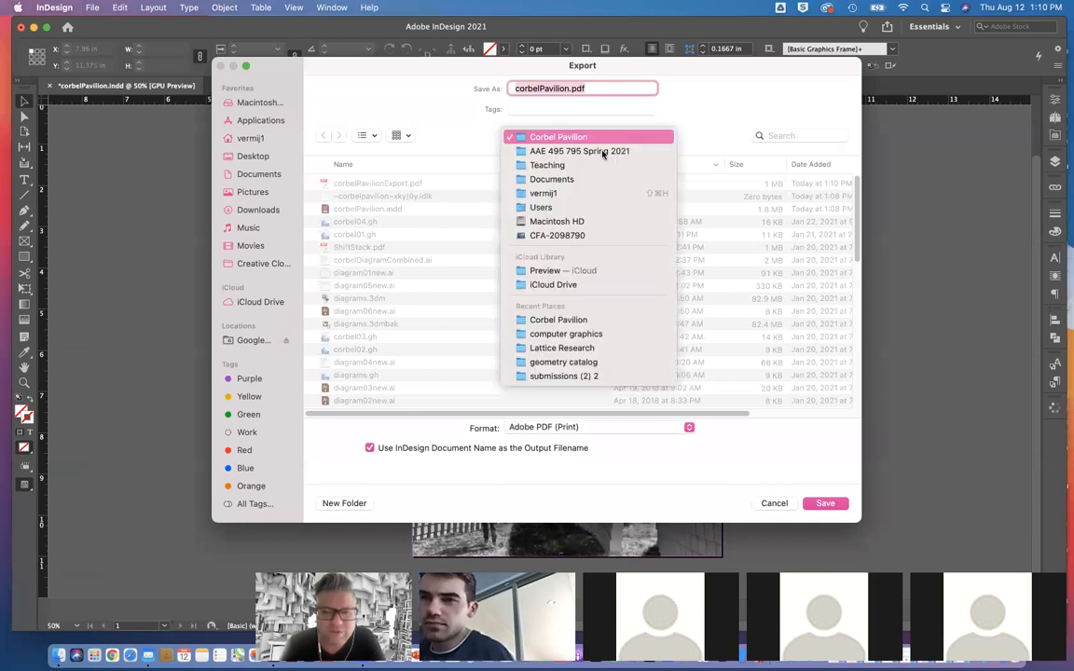
left_click(457, 120)
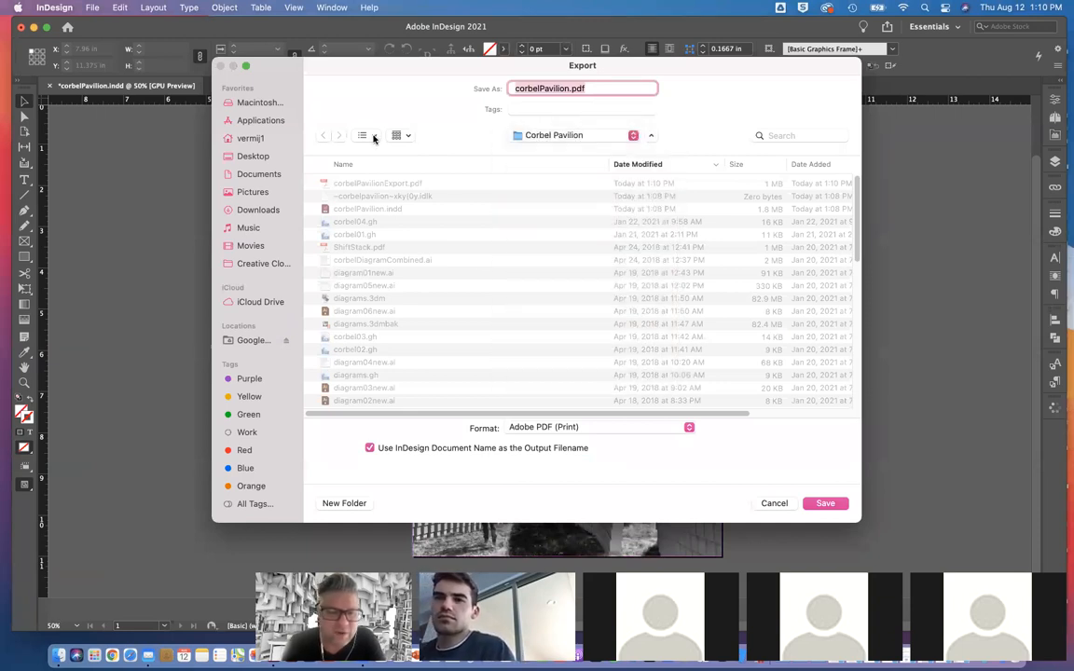
left_click(373, 137)
left_click(399, 216)
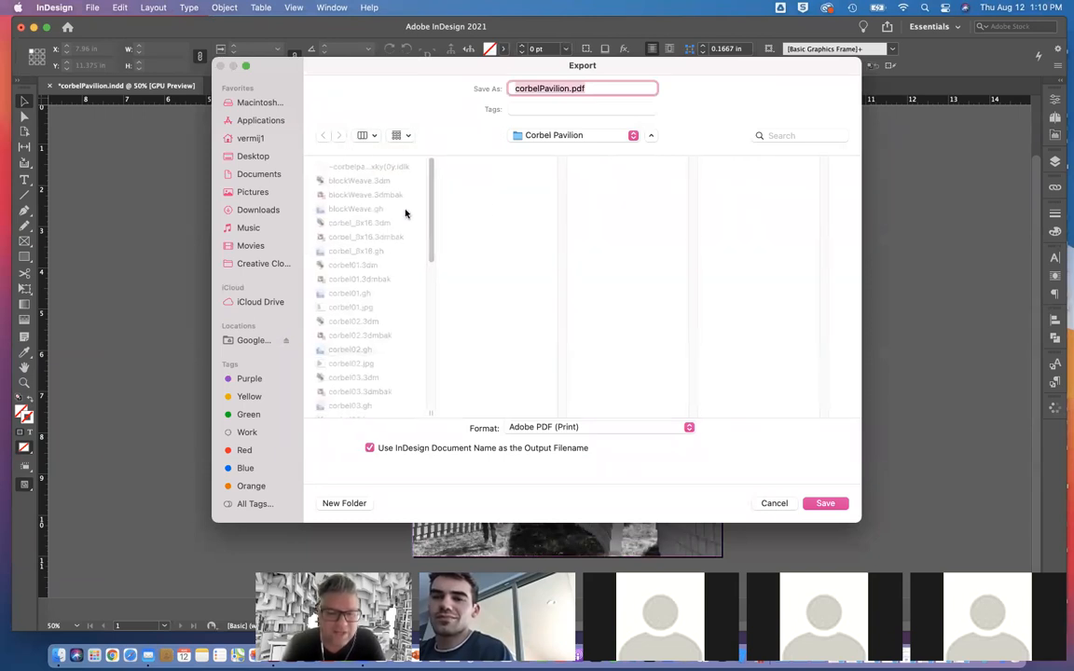
Step: Take blockWeave as the export's file name and look through the available save locations
left_click(374, 198)
left_click(631, 137)
left_click(647, 137)
left_click(651, 136)
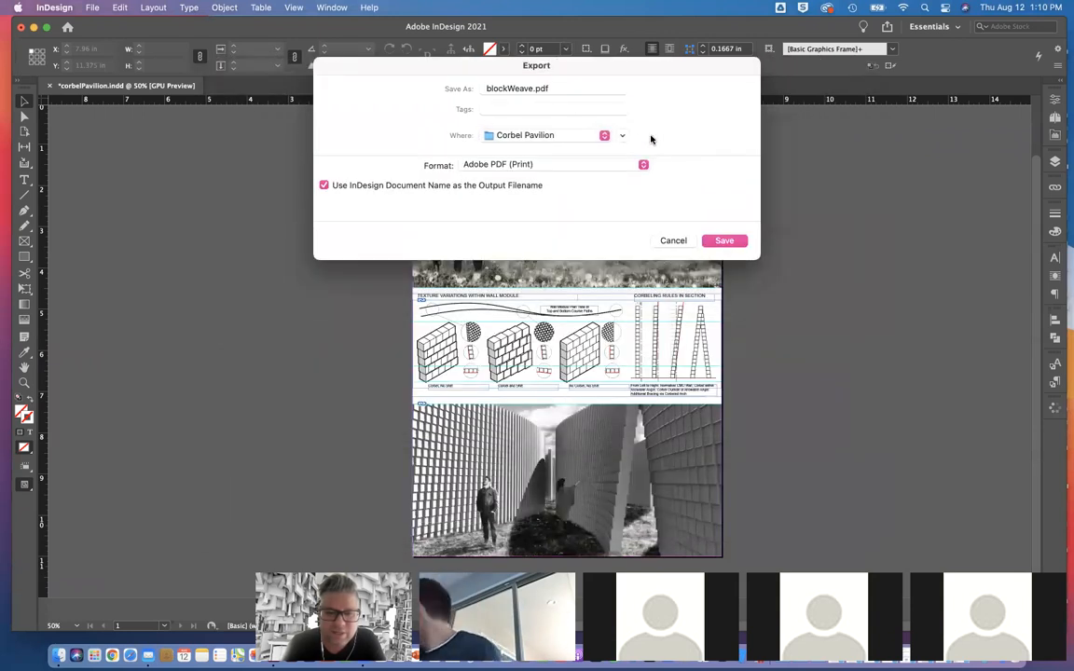
left_click(622, 136)
left_click(627, 137)
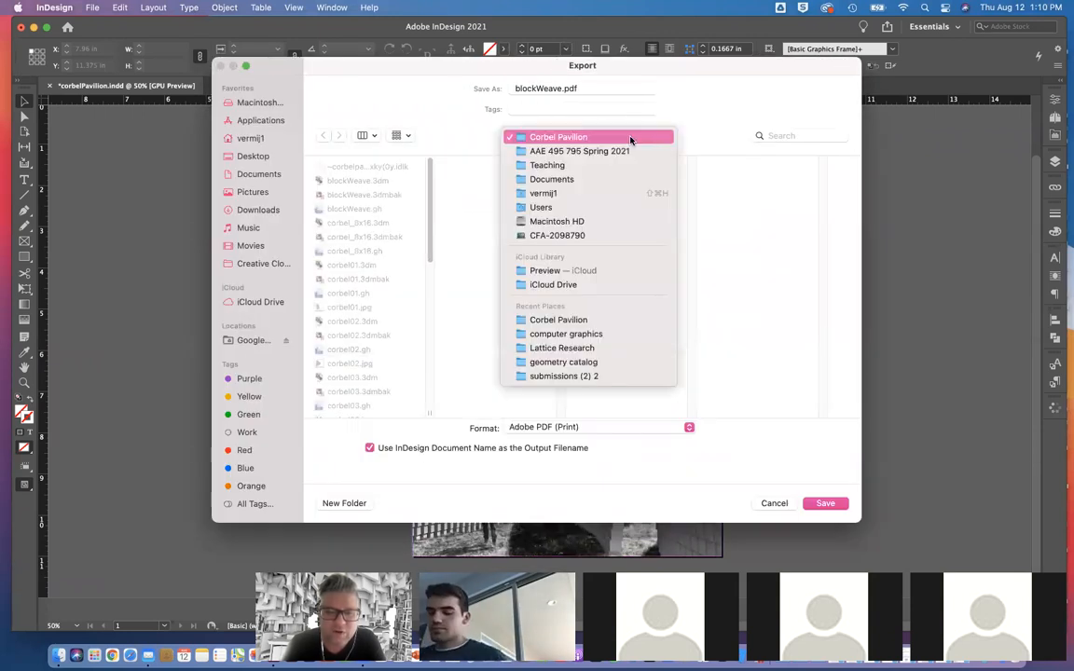
left_click(439, 120)
left_click(258, 177)
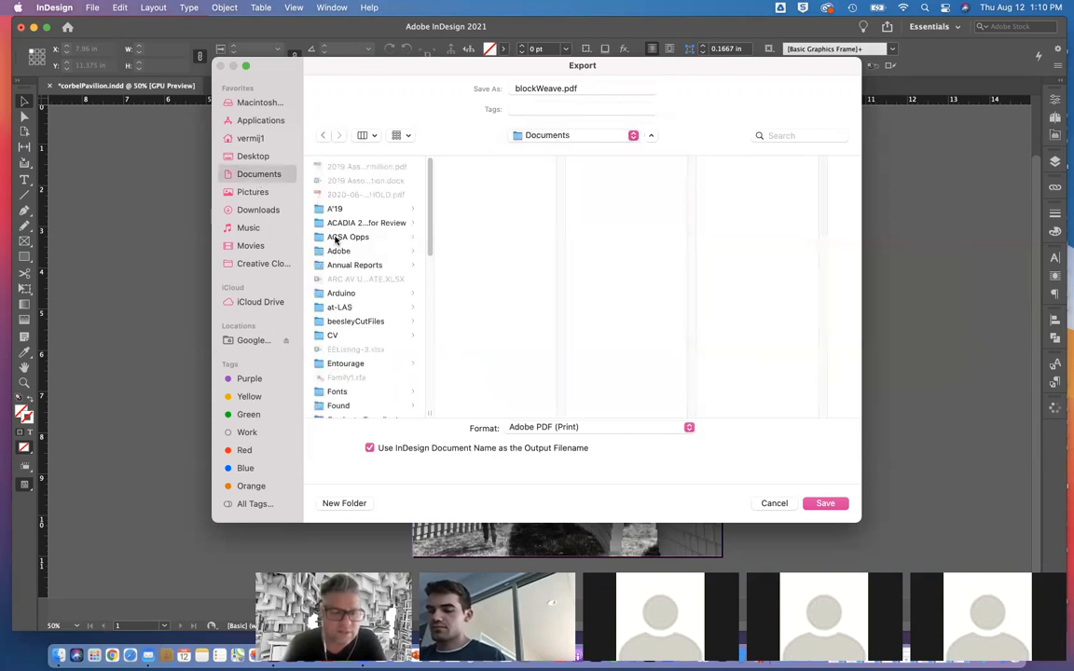
scroll(336, 240, "down", 20)
scroll(335, 239, "down", 3)
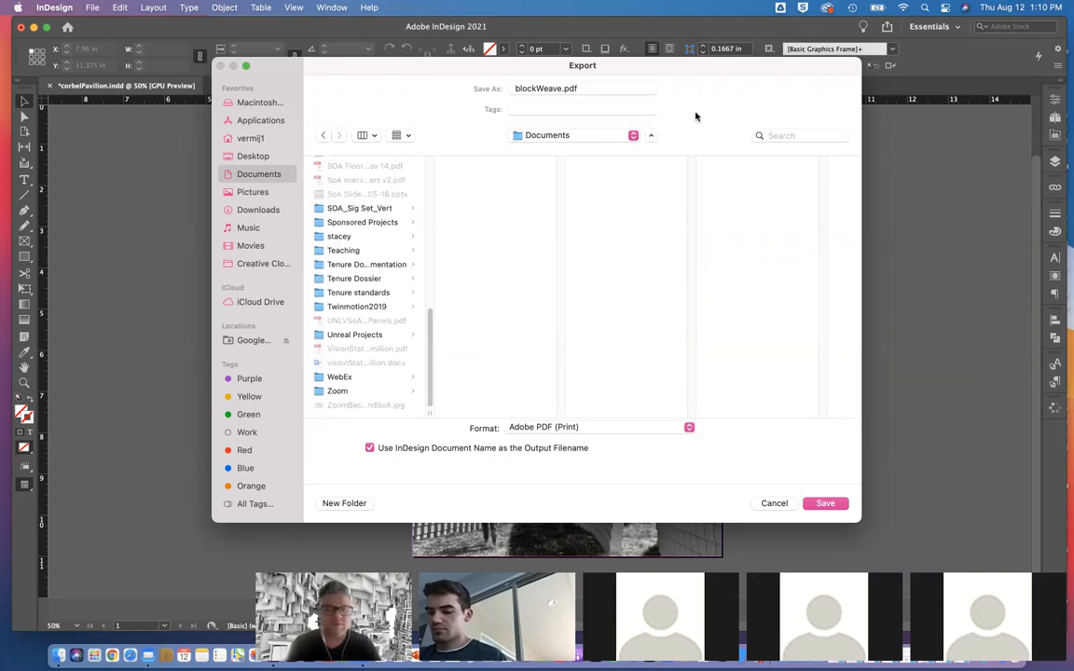
left_click(772, 135)
type("cor")
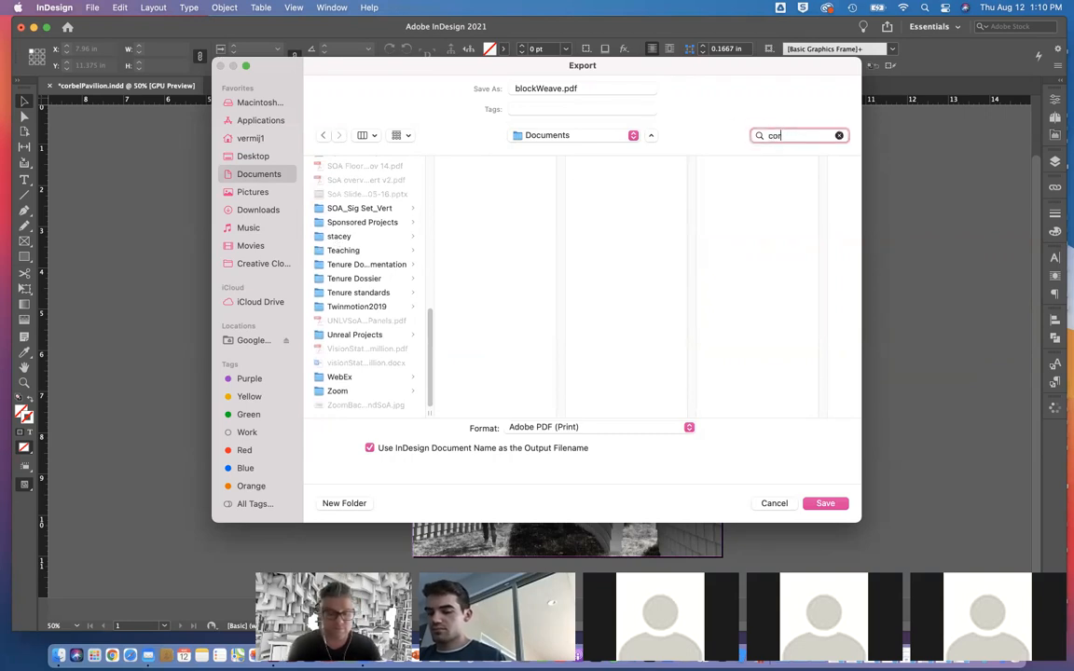
type("bel")
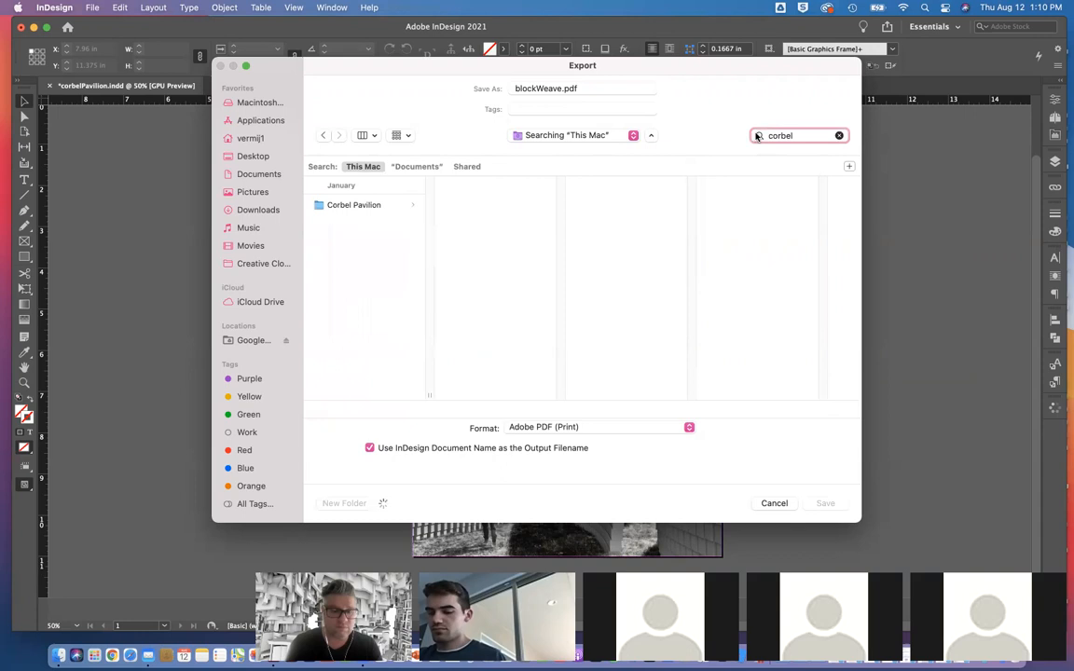
left_click(339, 206)
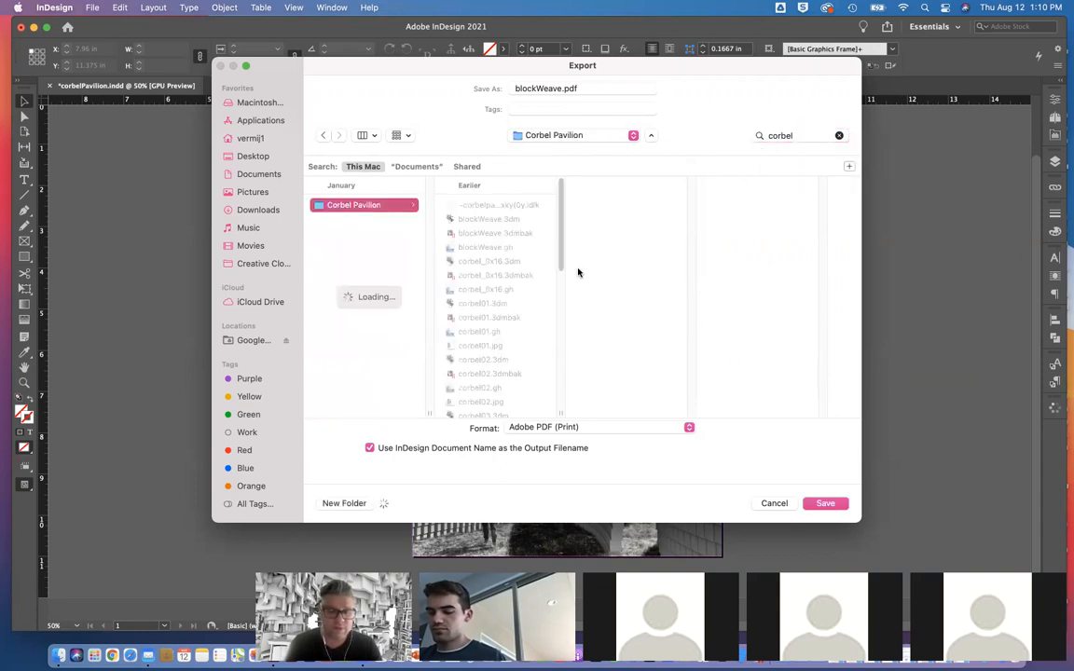
left_click(775, 503)
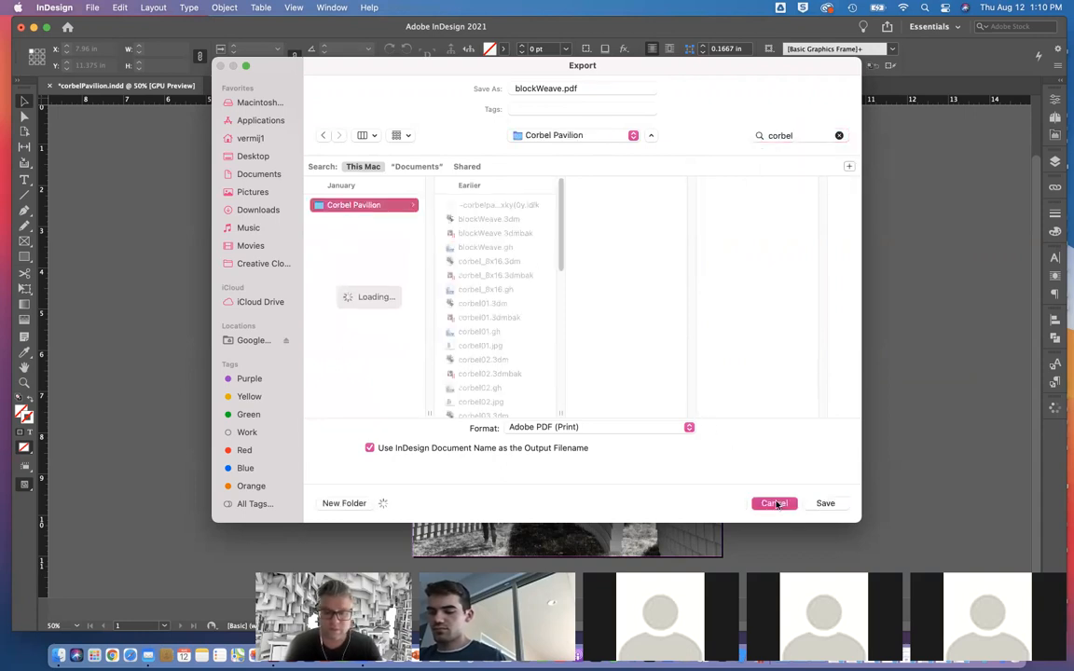
Step: Switch to Finder and open the Documents folder in its own window
key("ctrl+Up")
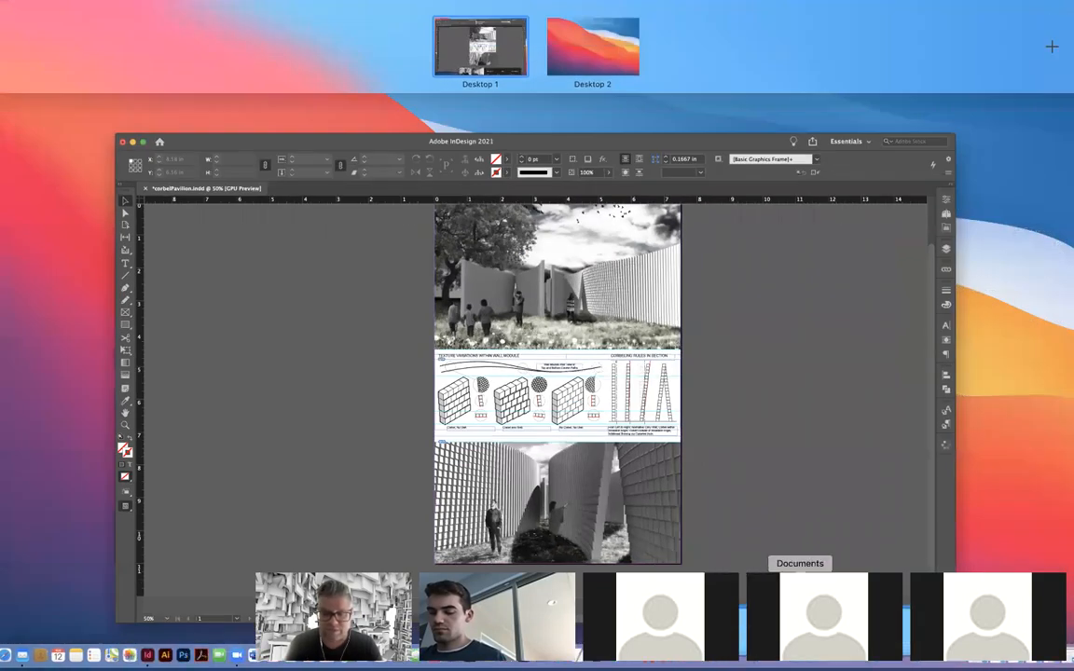
left_click(800, 655)
scroll(801, 457, "down", 4)
scroll(800, 457, "down", 2)
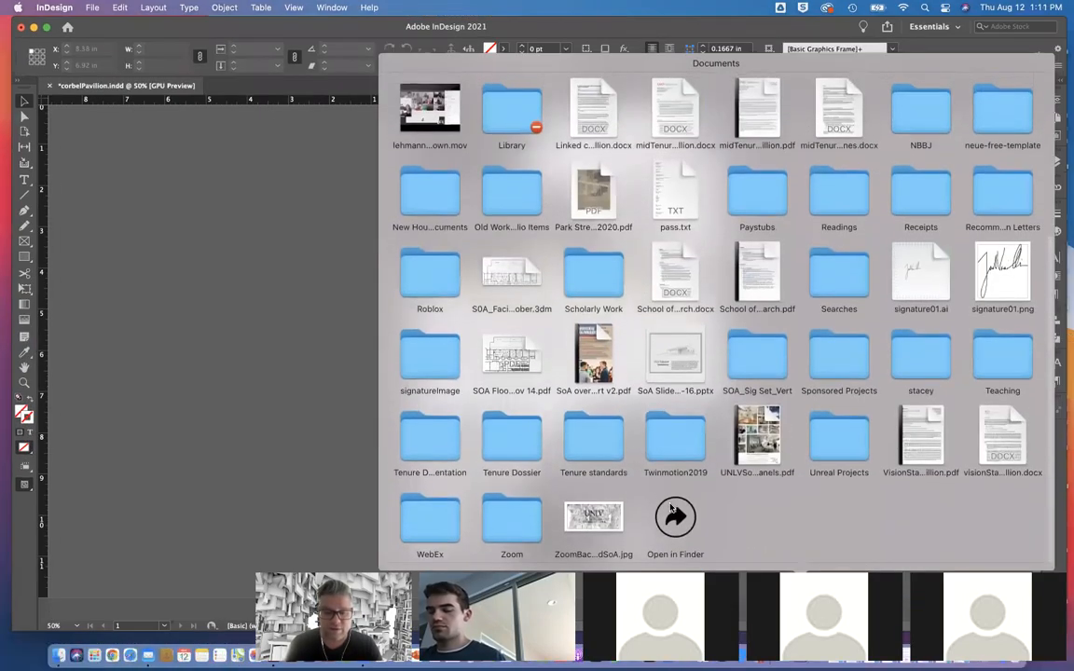
left_click(676, 508)
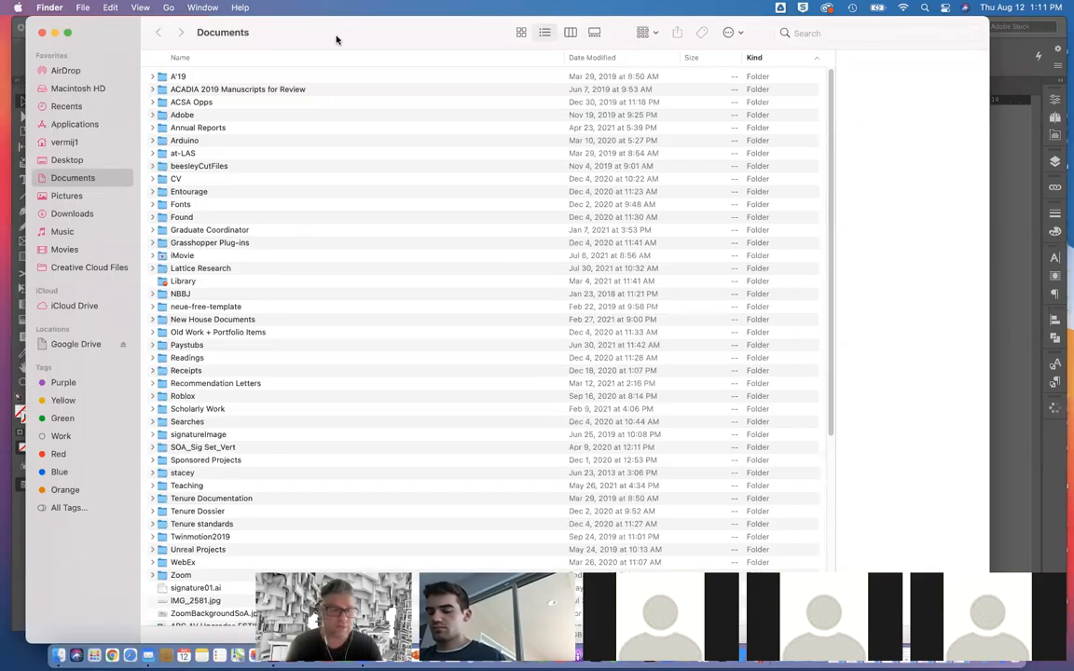
left_click_drag(336, 37, 344, 35)
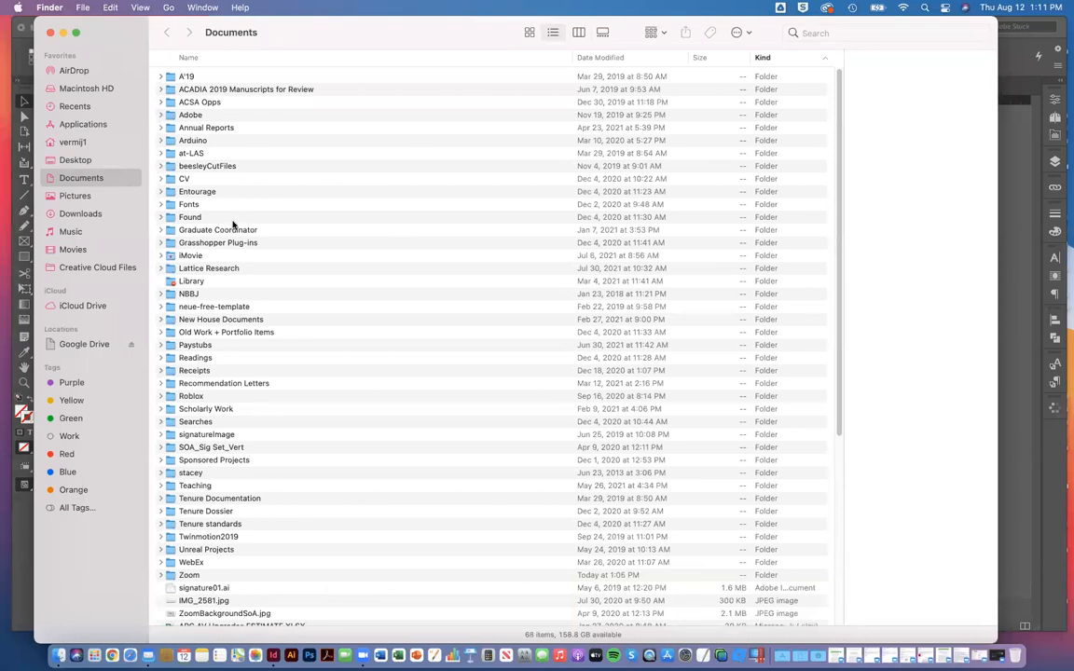
Step: Search this Mac for "corbel" and open the Corbel Pavilion folder
left_click(851, 33)
type("corbel")
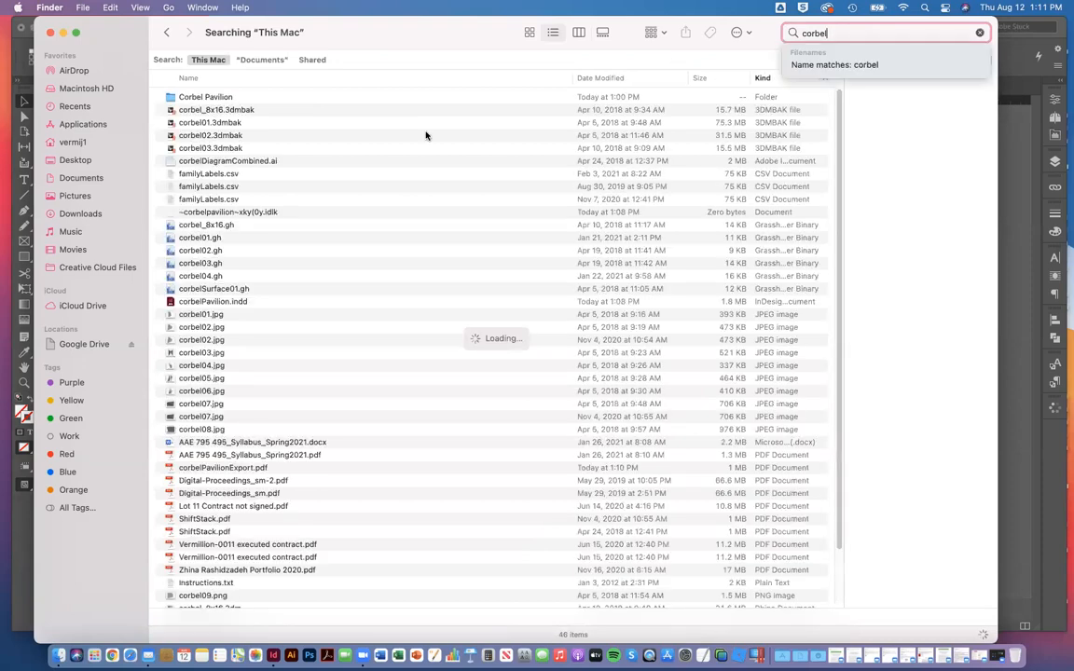
double_click(196, 96)
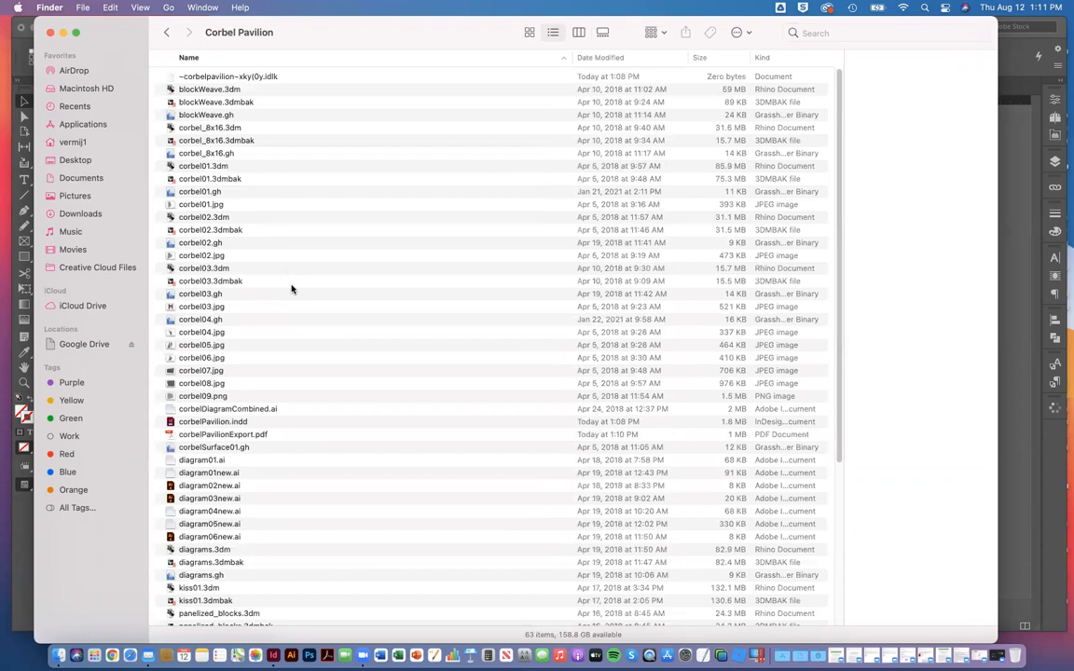
Step: Locate corbelPavilionExport.pdf in the Corbel Pavilion folder and open it in Acrobat
scroll(298, 319, "down", 1)
left_click(227, 399)
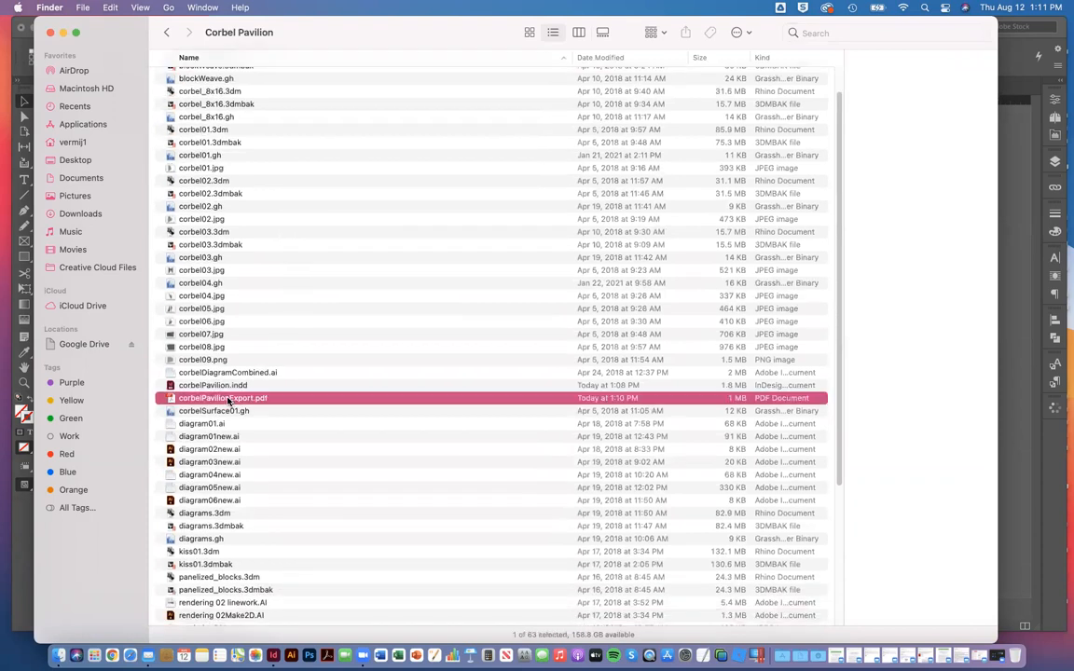
key("space")
key("space")
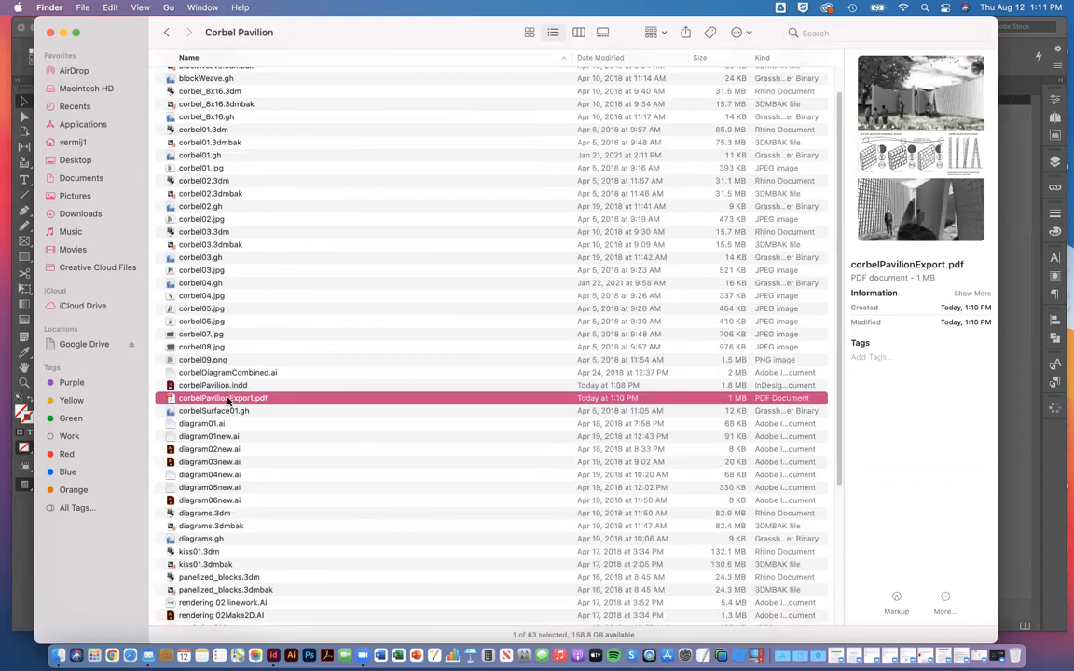
double_click(228, 399)
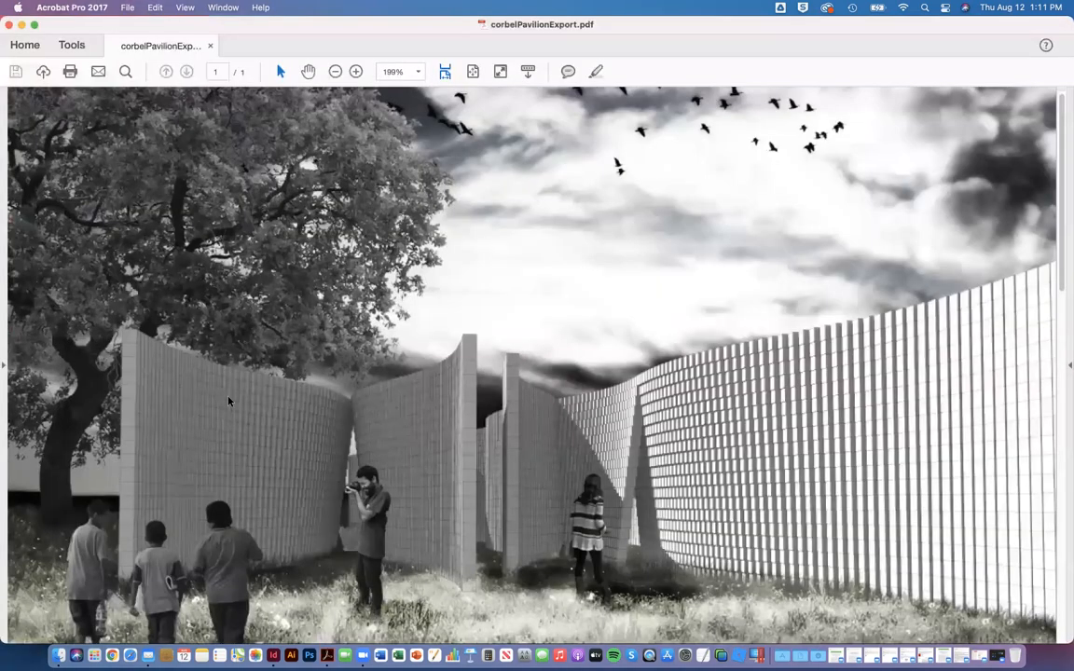
Step: Examine the exported PDF page as a whole, then its wall module and corbeling diagrams at 150% magnification
left_click(336, 72)
left_click(336, 72)
left_click(337, 72)
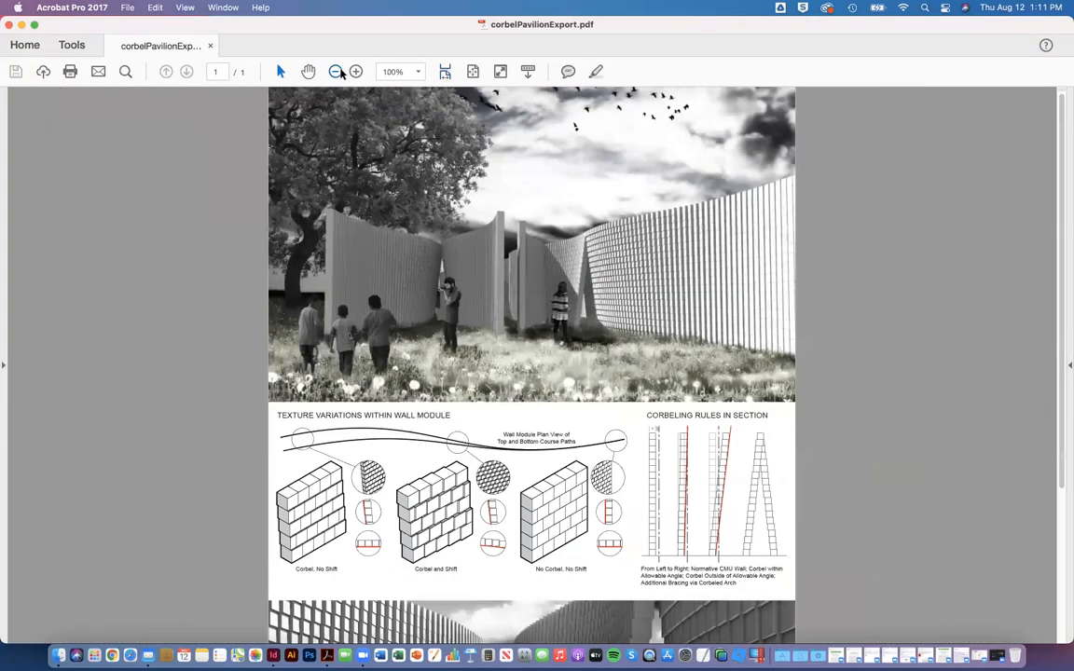
left_click(337, 71)
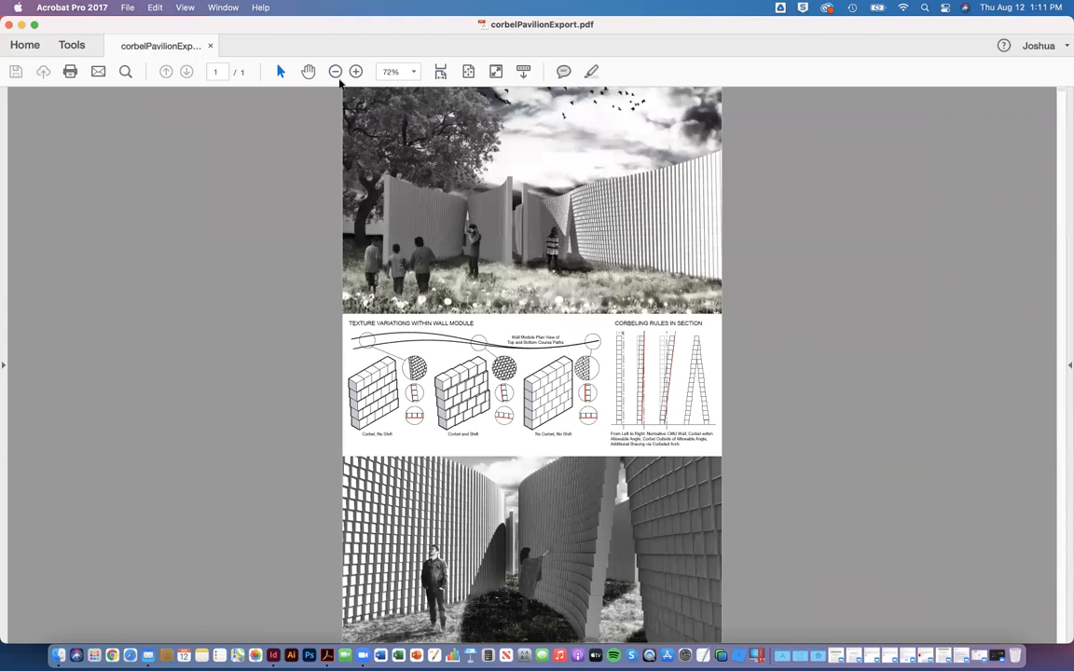
left_click(356, 72)
left_click(356, 71)
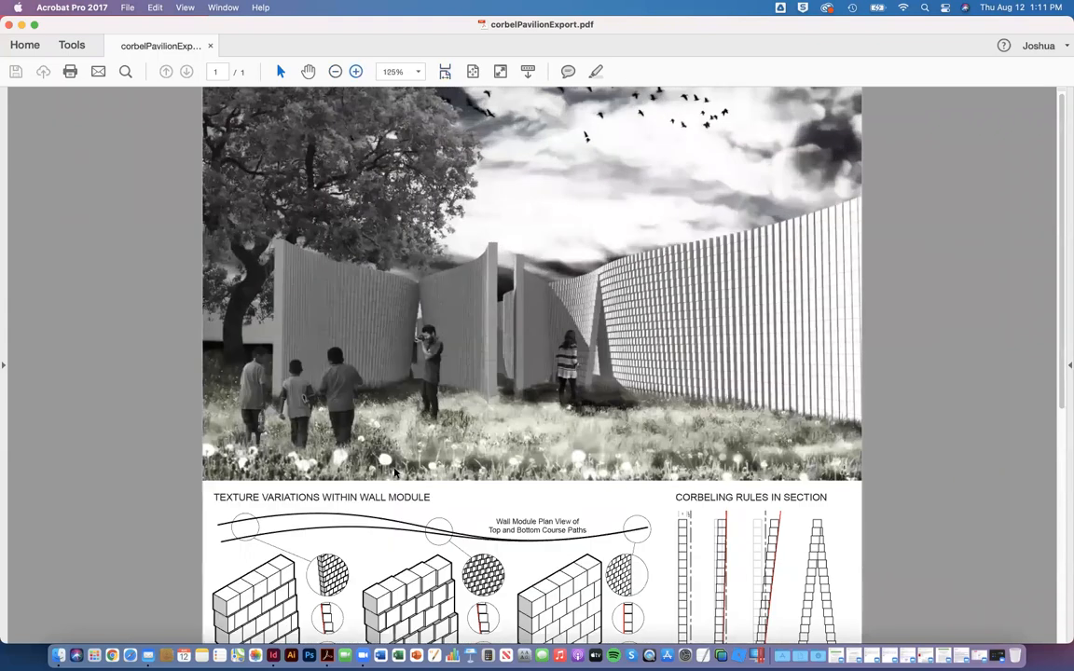
left_click(356, 72)
scroll(396, 476, "down", 1)
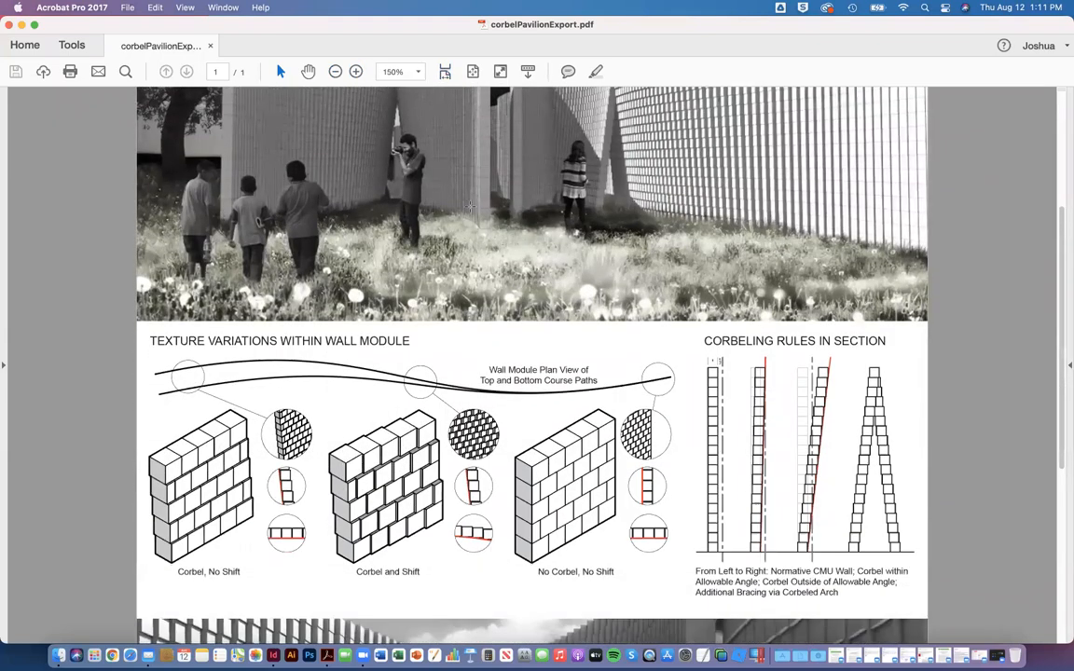
scroll(401, 401, "down", 2)
scroll(421, 423, "down", 1)
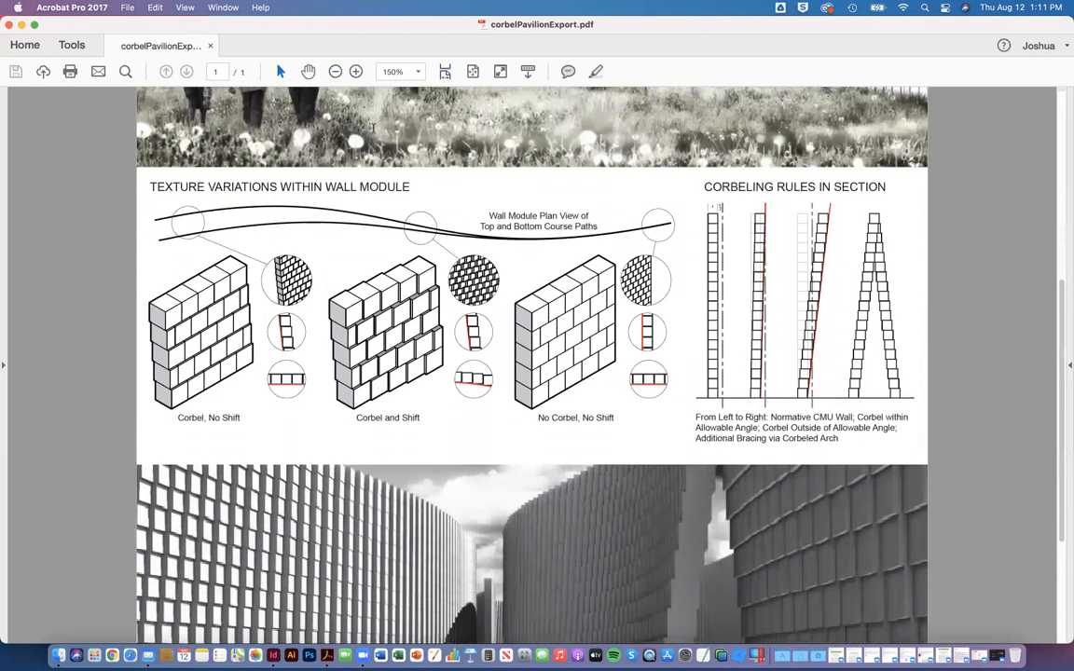
Step: Examine the export quality of the text, line diagrams and upper rendering at 800% magnification
left_click(356, 72)
left_click(356, 71)
left_click(356, 72)
left_click(356, 72)
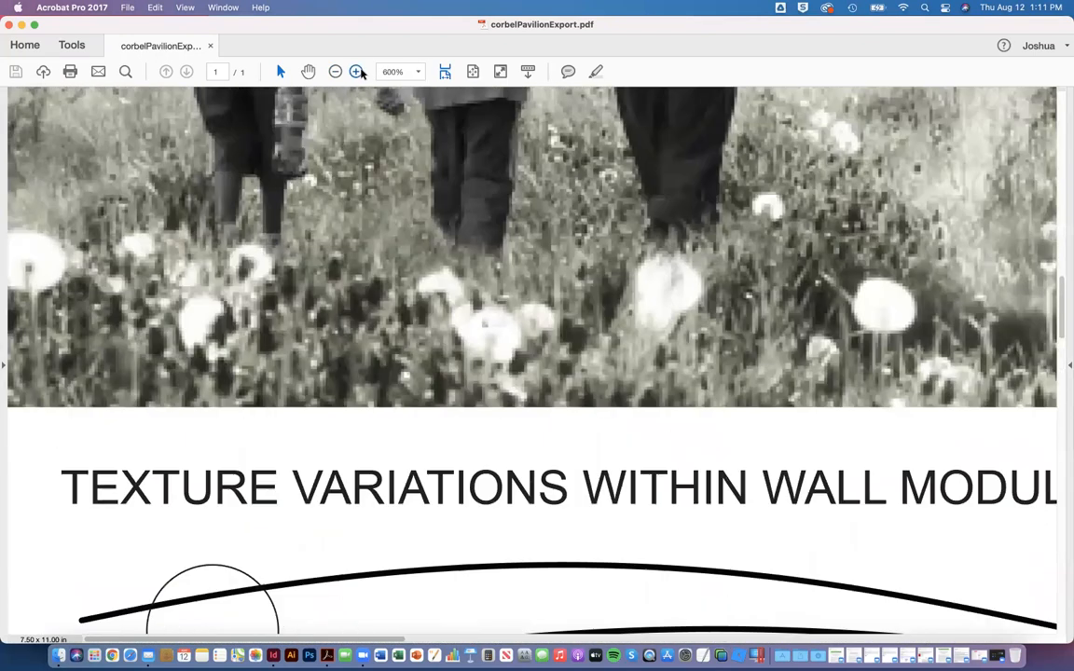
left_click(356, 71)
scroll(485, 546, "down", 5)
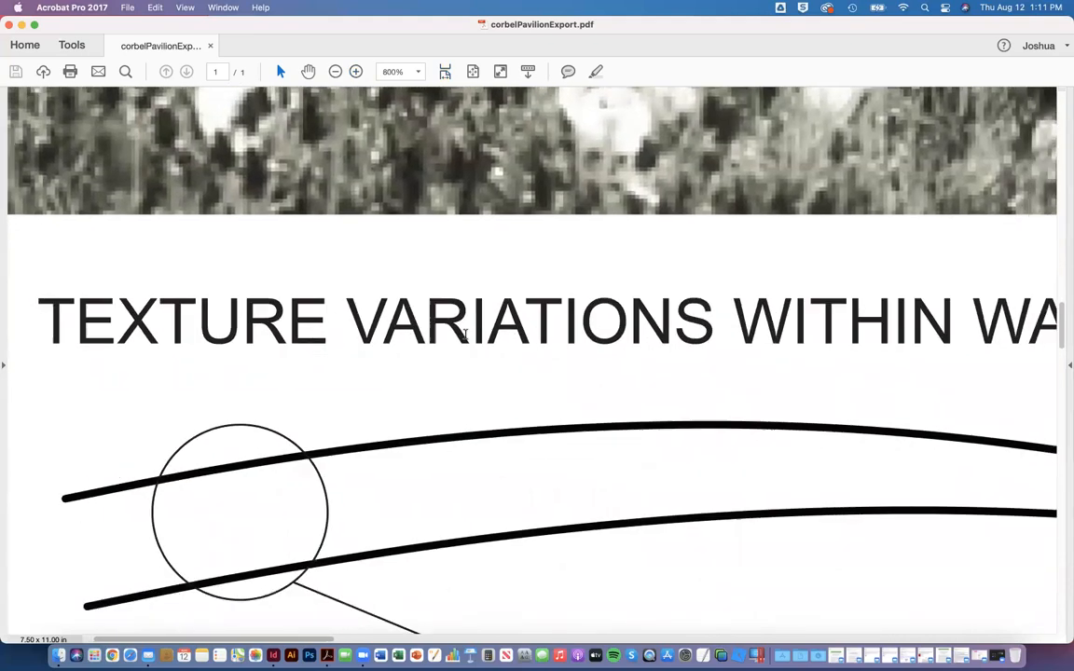
scroll(527, 441, "down", 4)
scroll(528, 441, "down", 5)
scroll(528, 441, "right", 5)
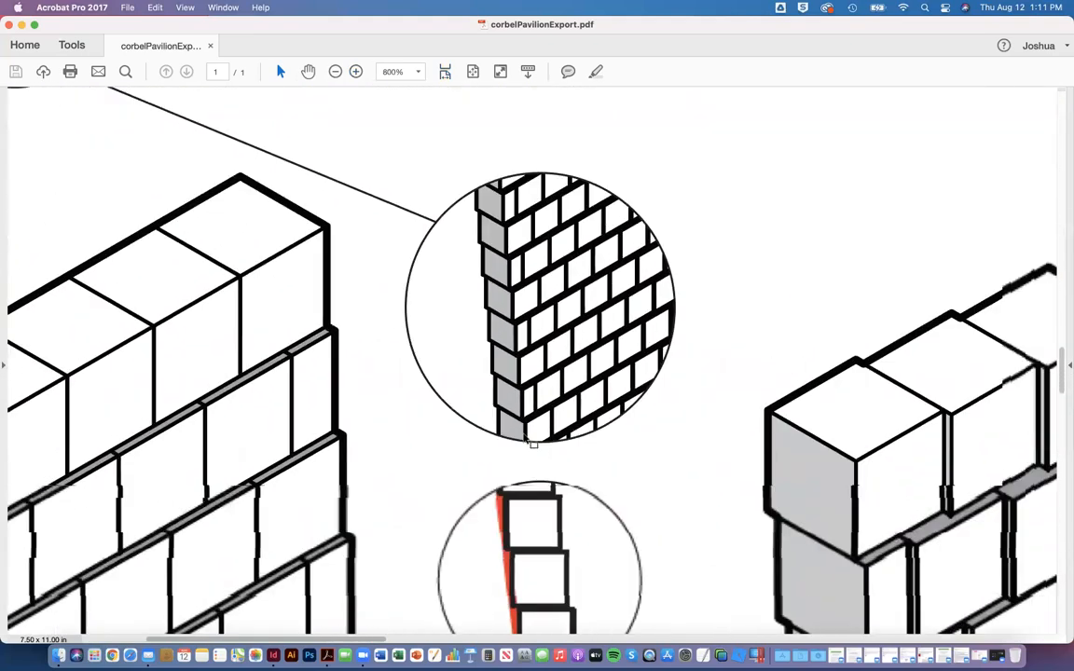
scroll(525, 440, "down", 5)
scroll(525, 441, "right", 5)
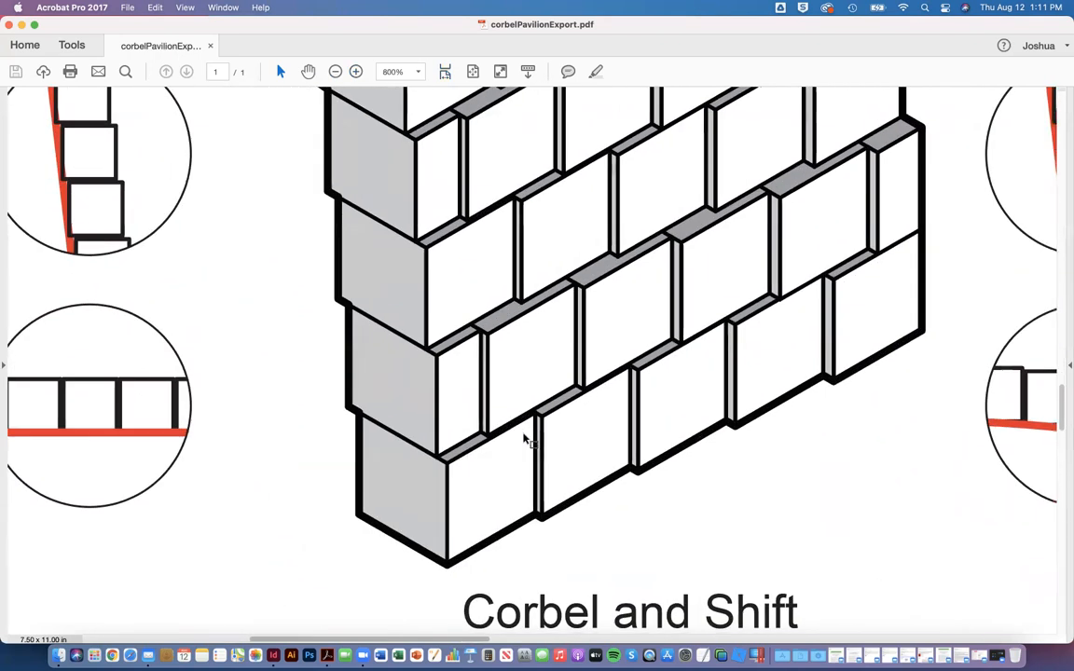
scroll(525, 441, "up", 15)
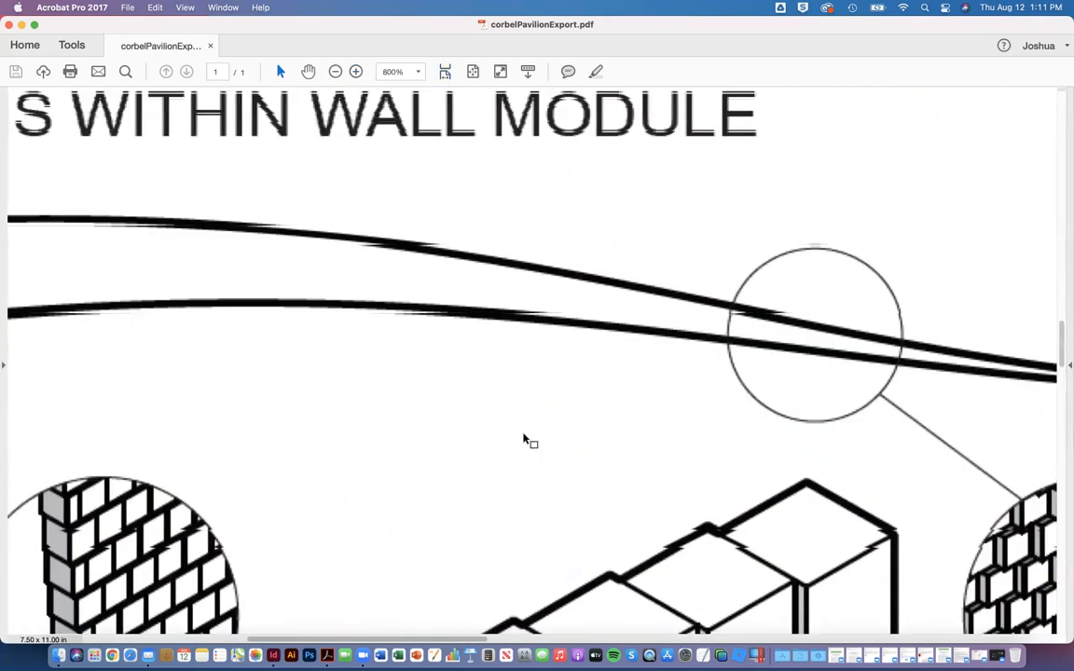
scroll(524, 433, "up", 10)
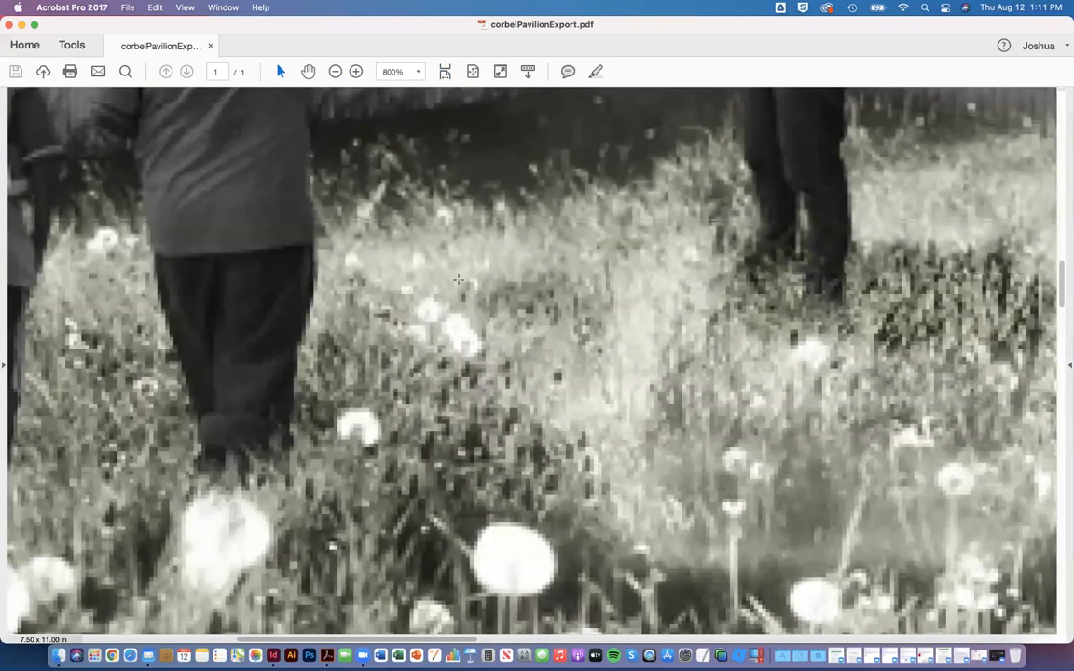
scroll(465, 347, "up", 10)
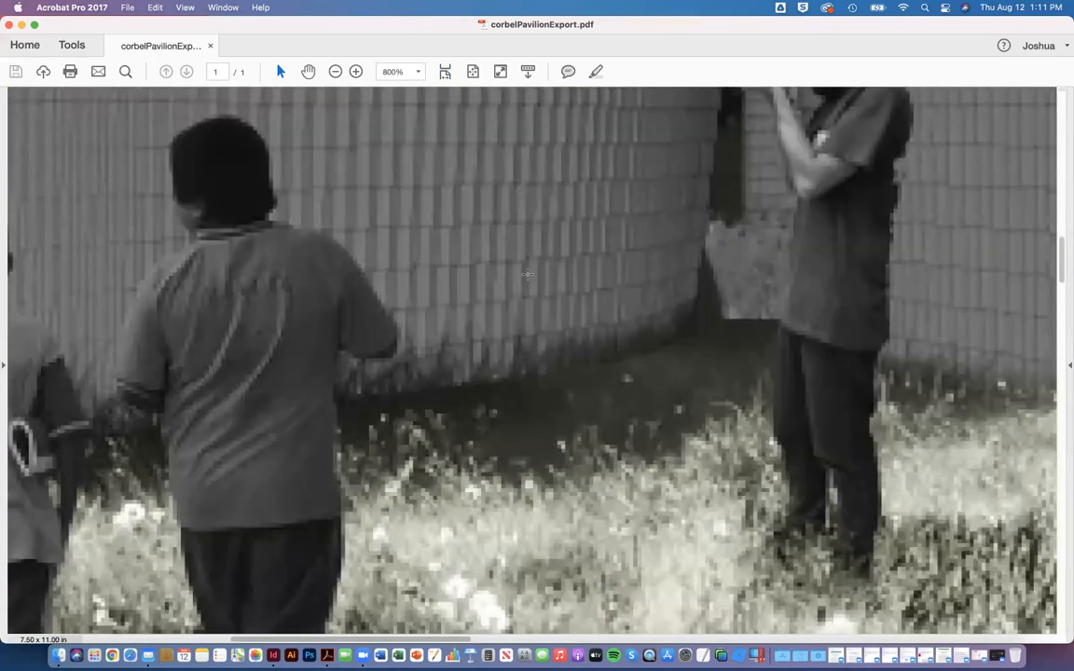
Step: Fit the full page of the exported PDF in the view and close the PDF
left_click(475, 72)
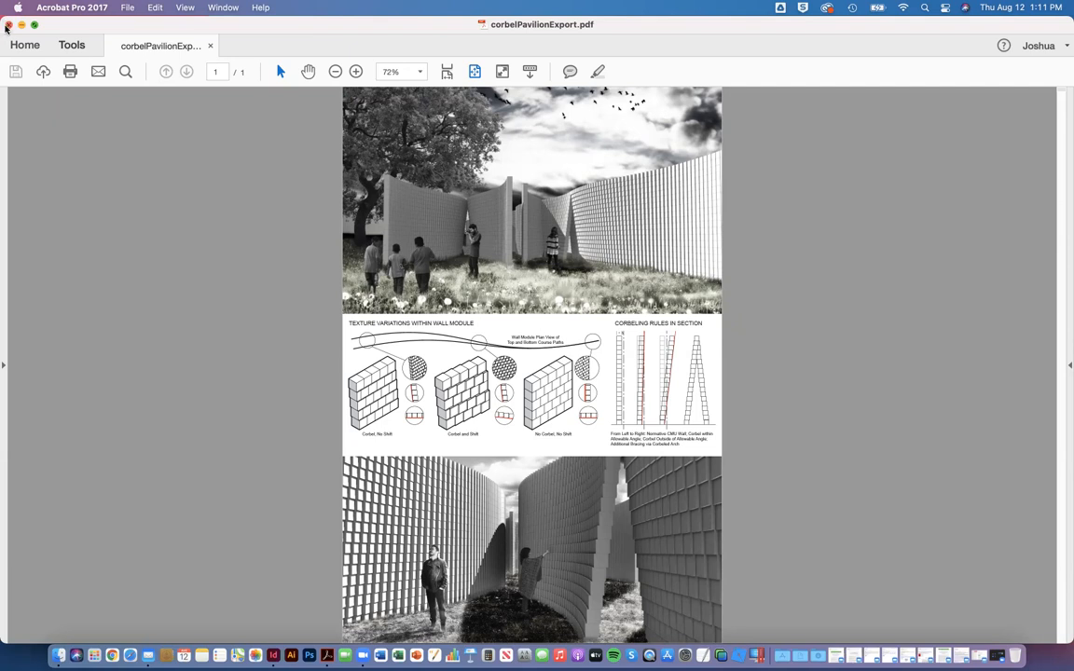
left_click(8, 24)
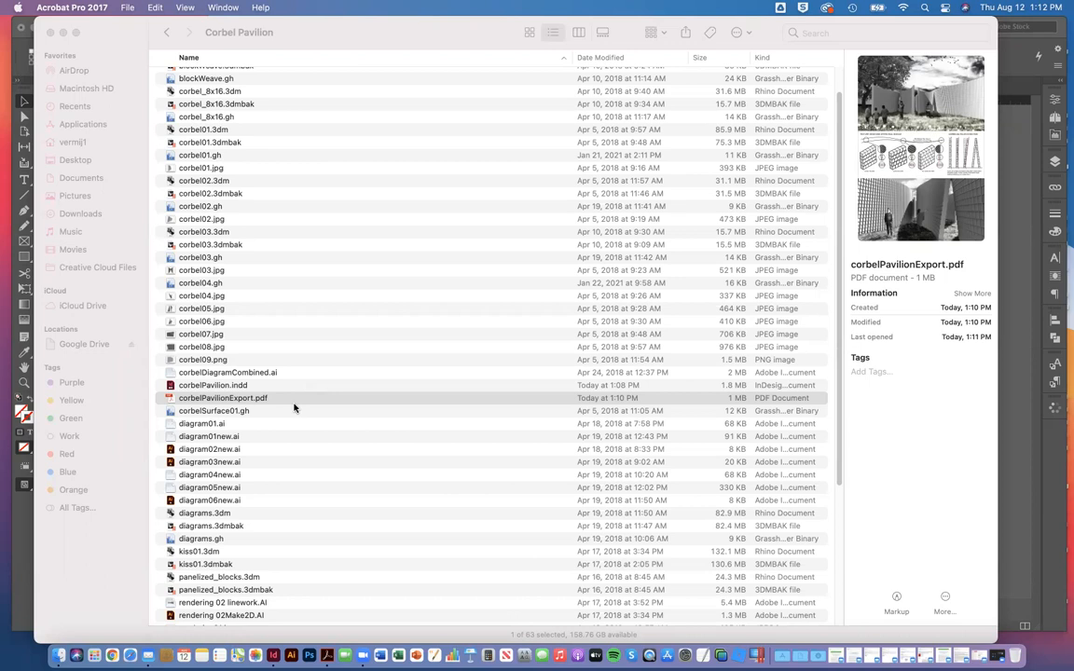
Step: Switch back to InDesign and close corbelPavilion.indd without saving its changes
left_click(1063, 332)
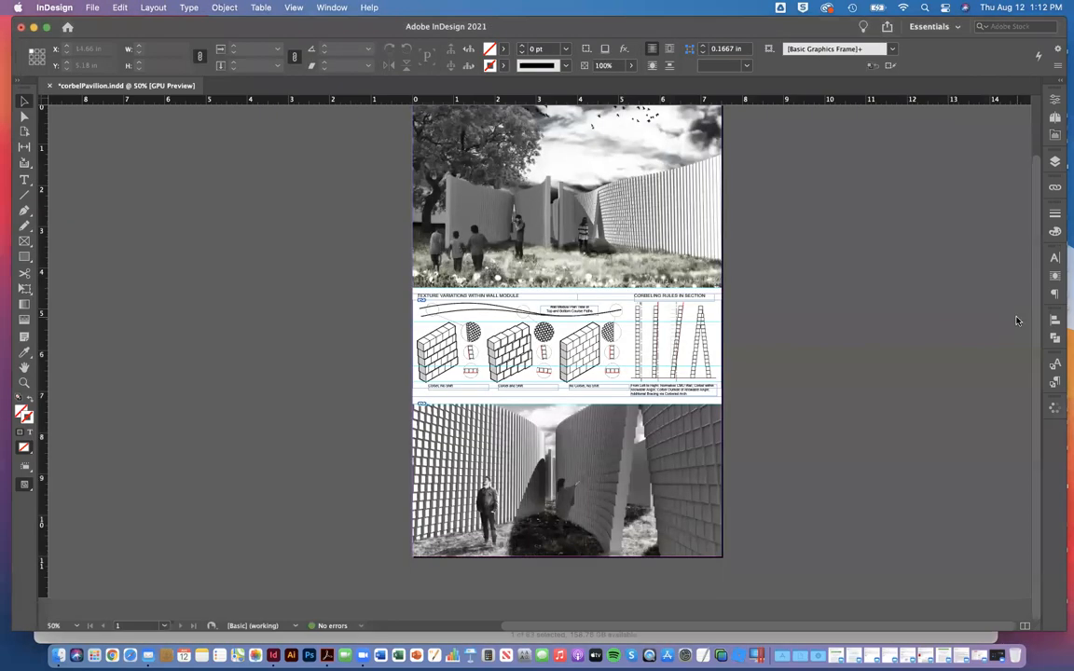
left_click(49, 86)
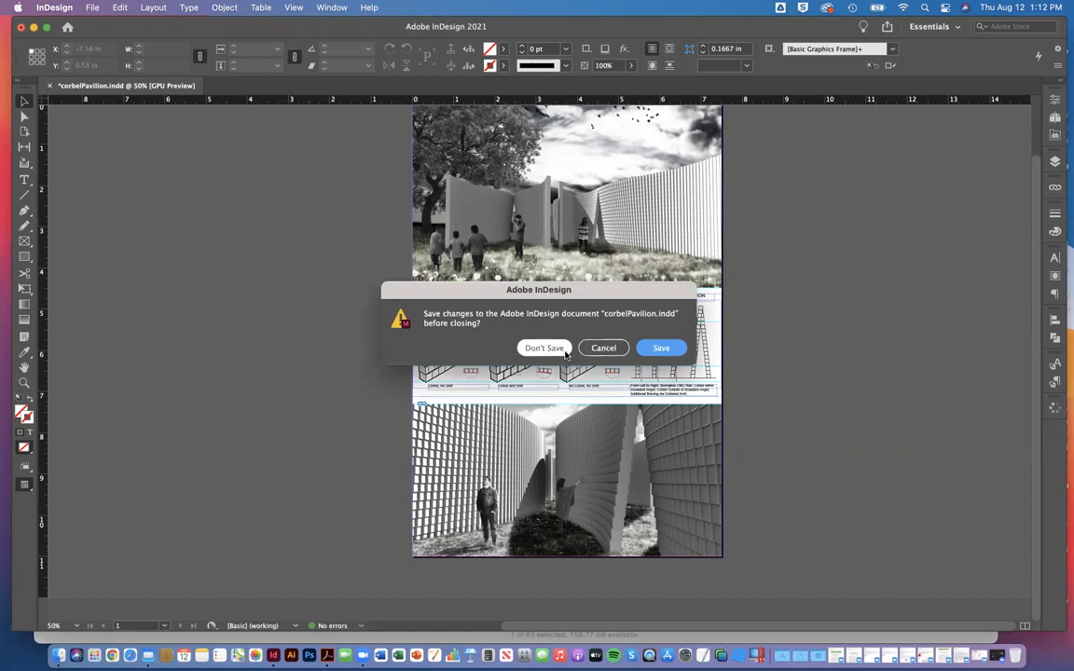
left_click(548, 349)
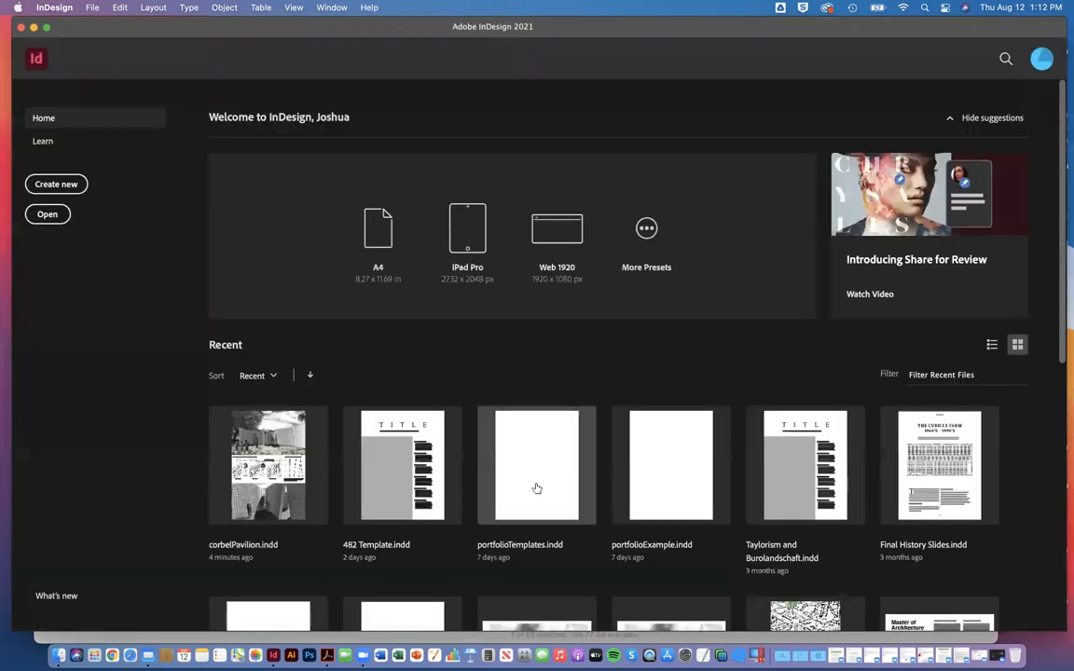
left_click(643, 476)
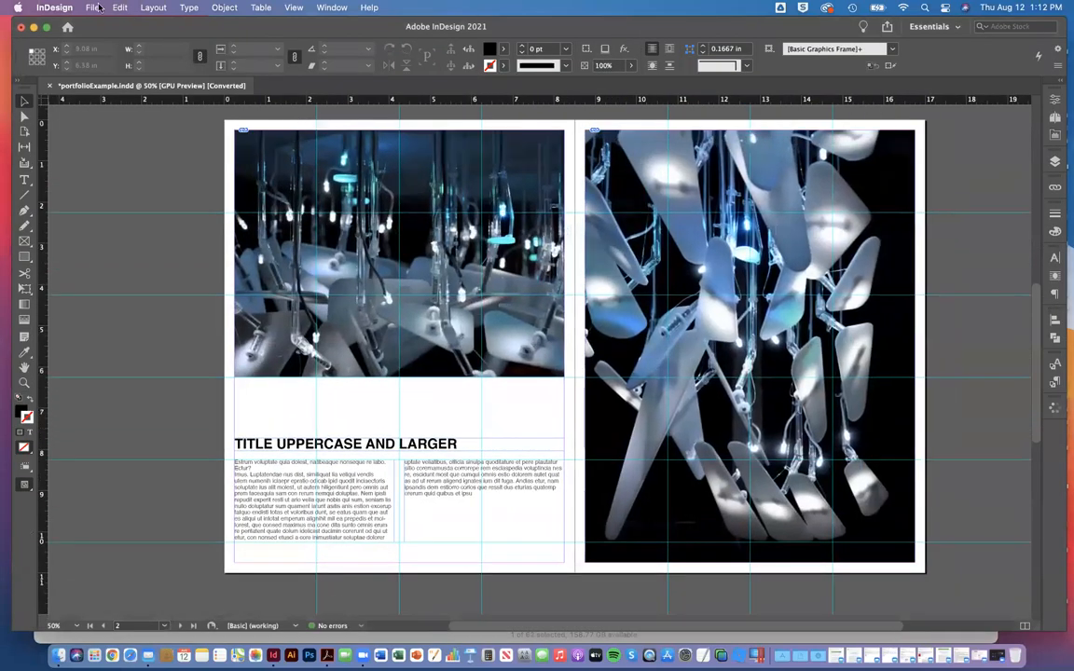
left_click(50, 85)
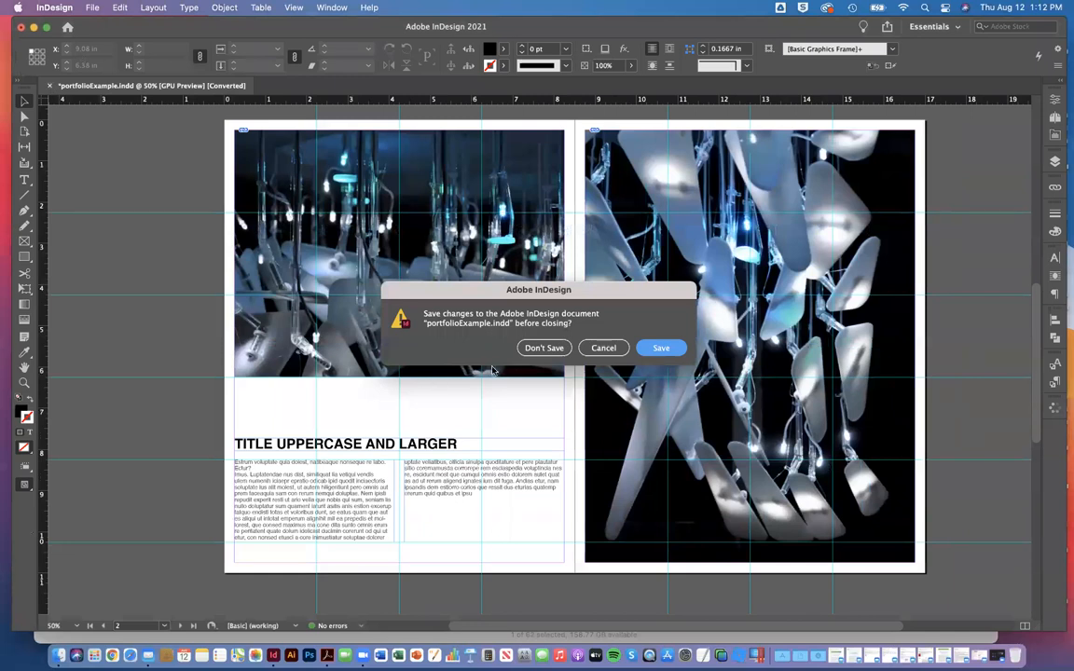
left_click(544, 347)
Step: Start opening an existing document and browse to the CV folder inside Documents
left_click(93, 7)
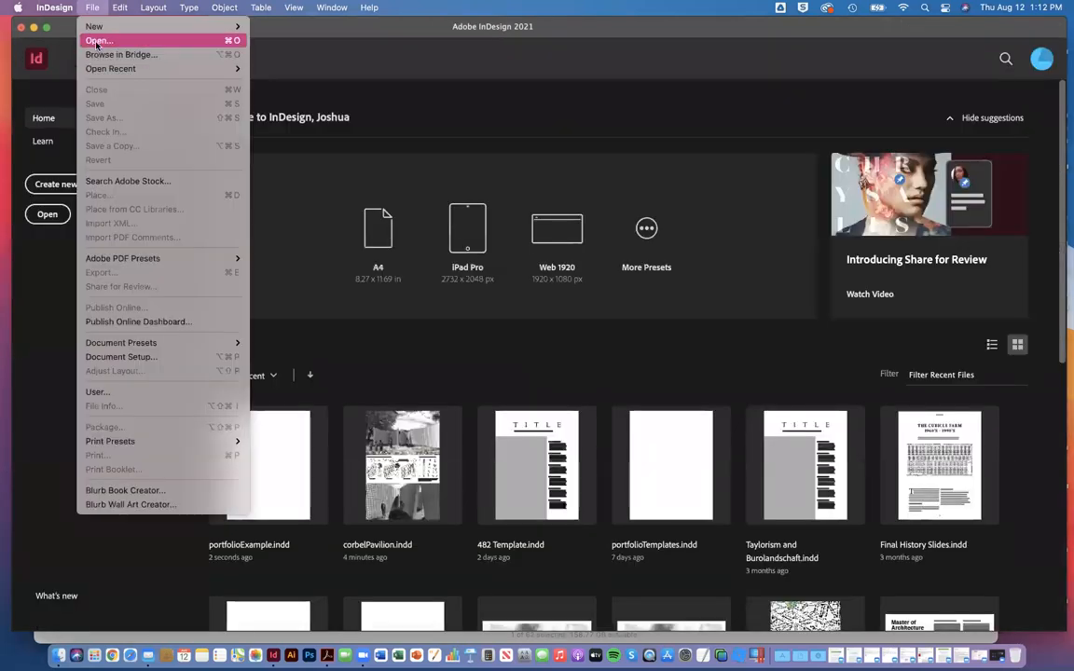
left_click(97, 41)
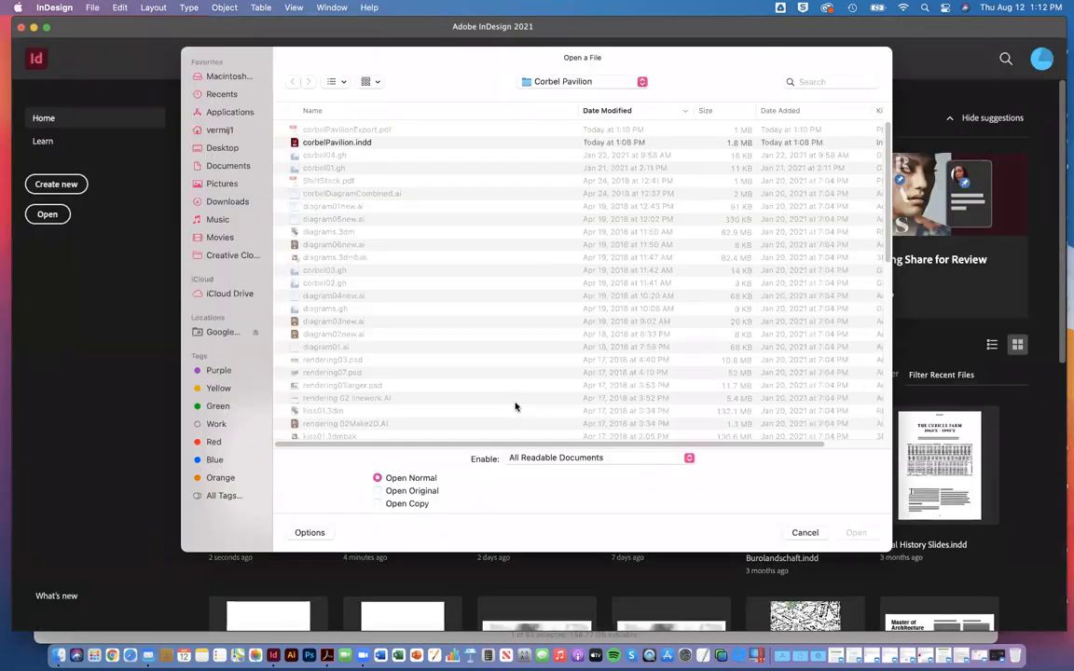
left_click(227, 168)
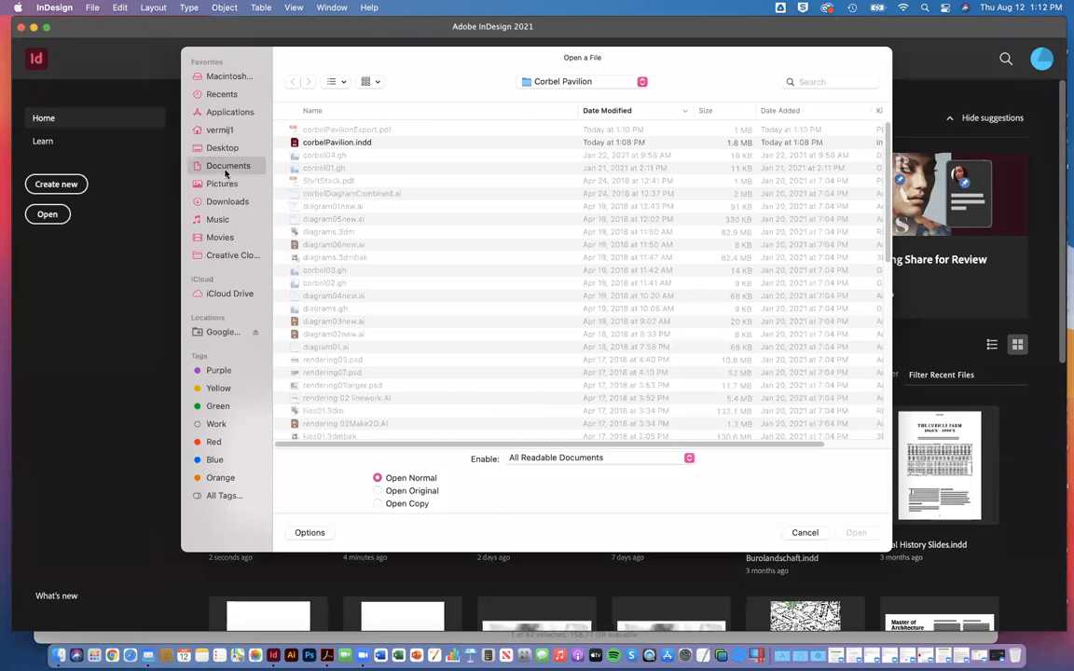
left_click(373, 110)
left_click(308, 276)
double_click(309, 276)
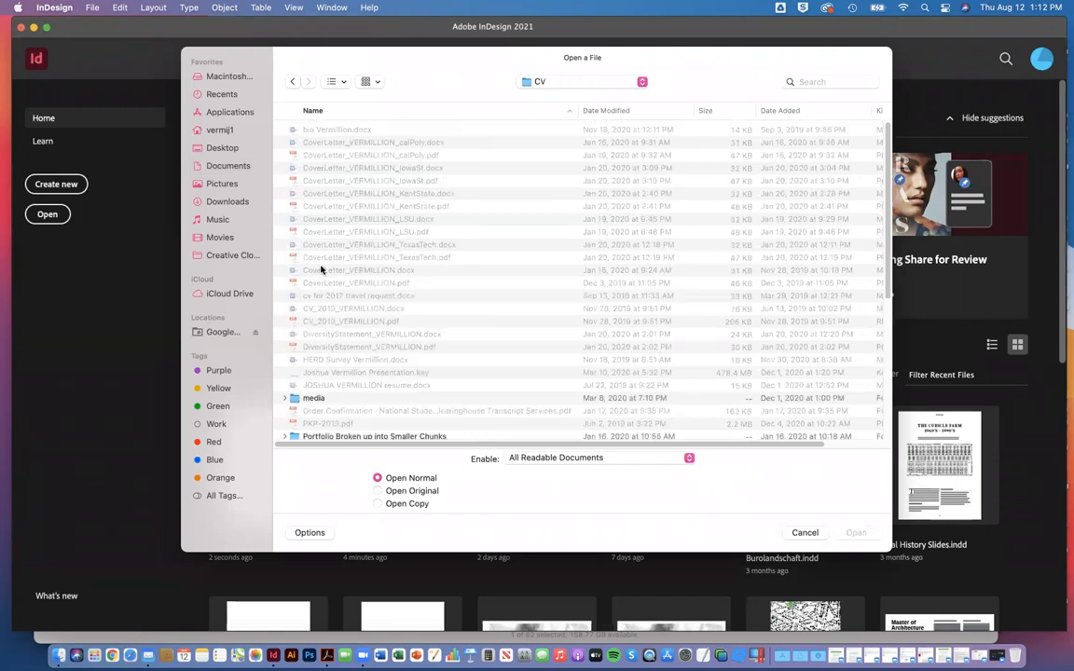
Step: Open the portfolio .indd document from the CV subfolder named Portfolio plus the author's surname
scroll(368, 222, "down", 7)
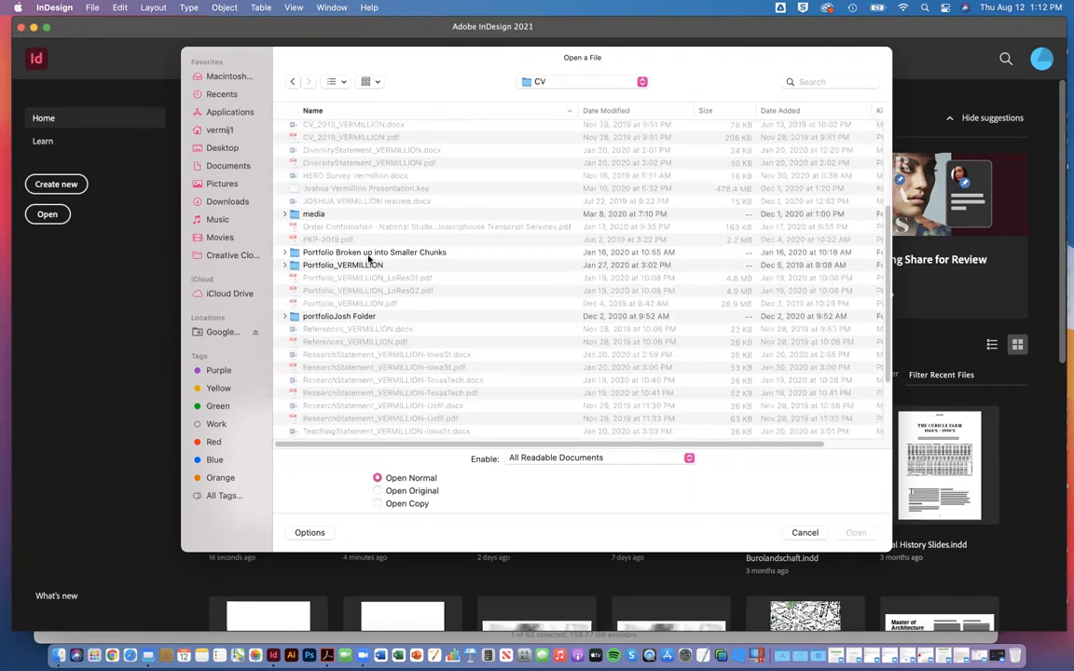
left_click(294, 267)
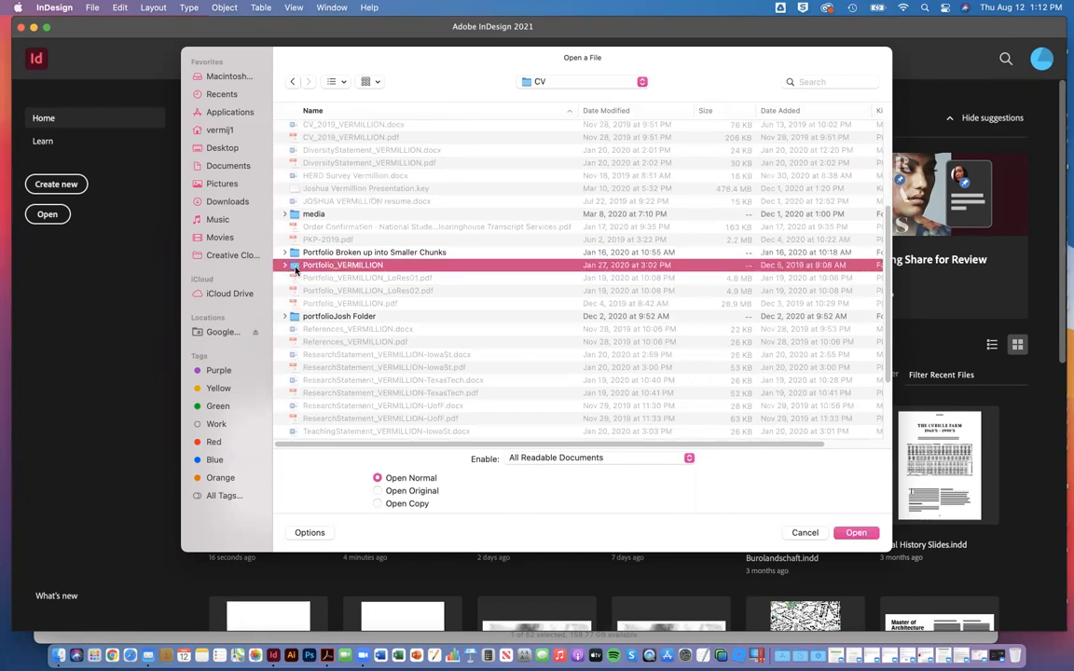
double_click(292, 266)
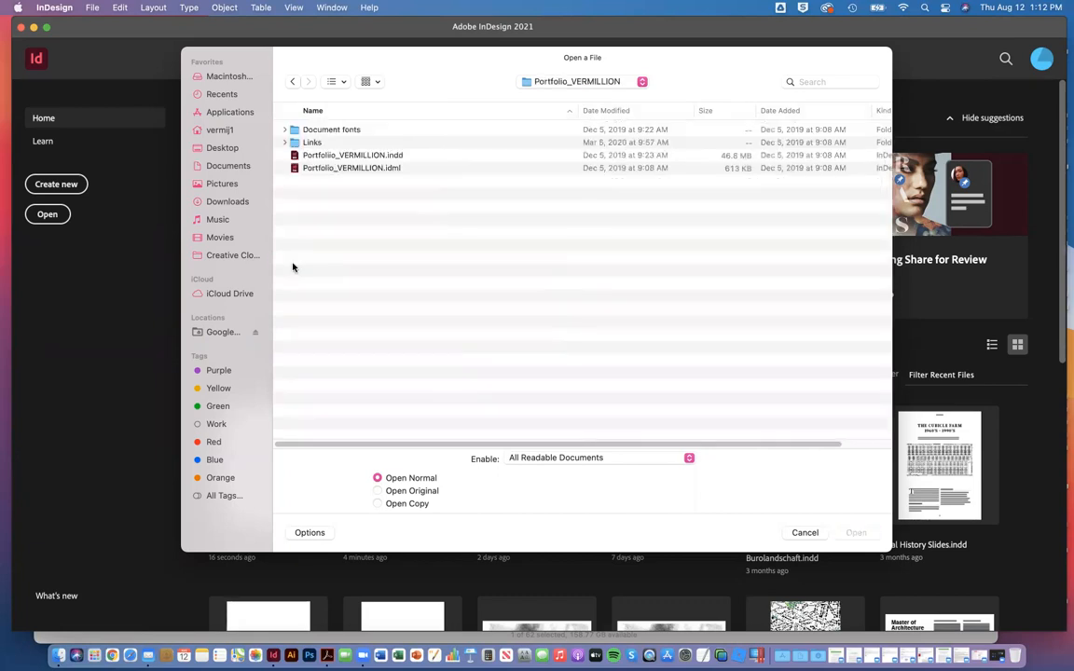
double_click(341, 156)
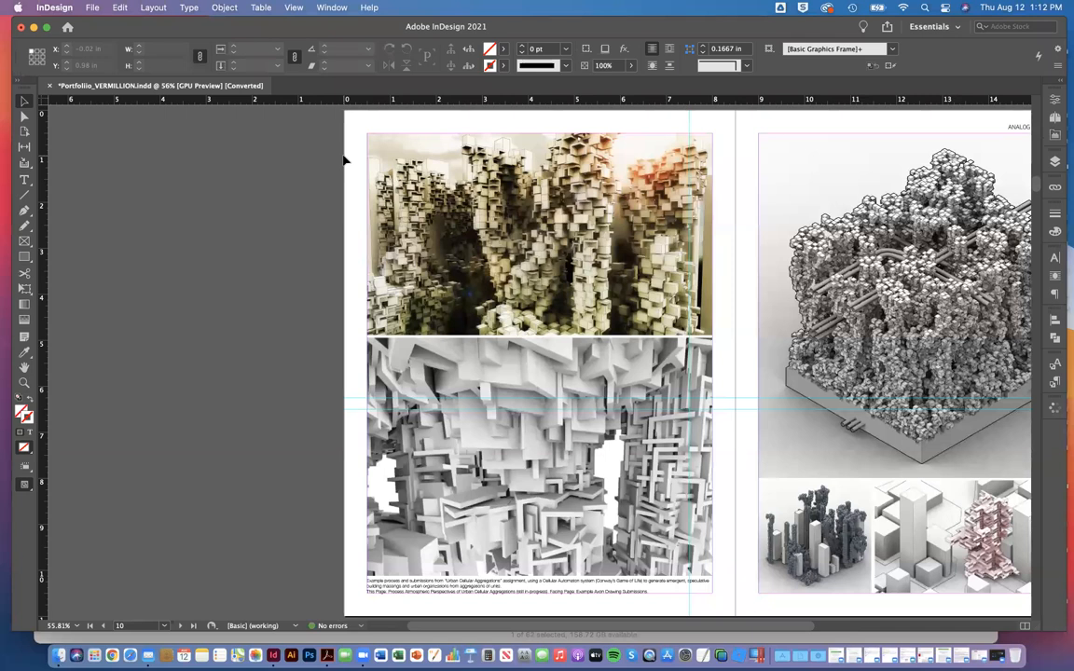
Step: Page back through the portfolio spreads at 50% zoom, from pages 10-11 to the cover on page 1
key("super+minus")
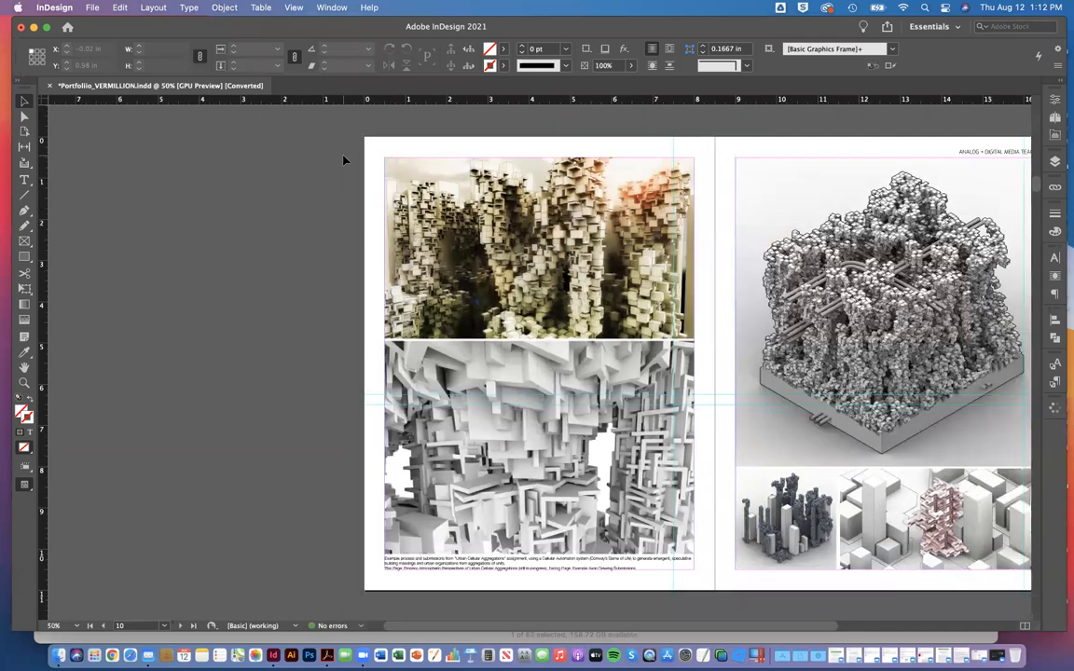
scroll(343, 160, "right", 10)
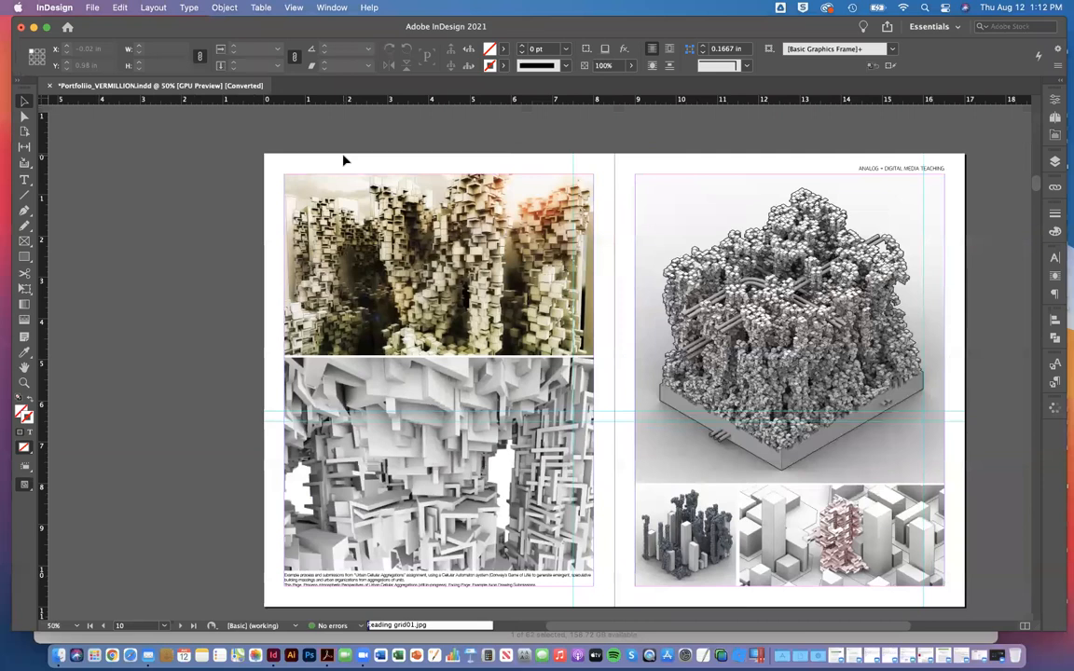
scroll(549, 199, "left", 5)
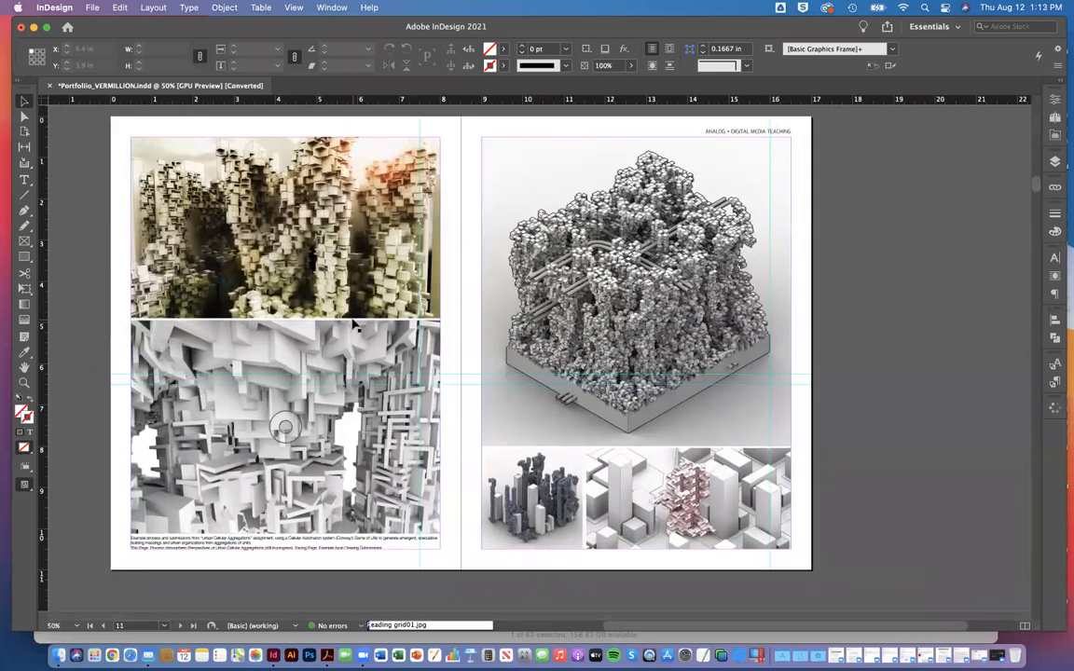
left_click(103, 625)
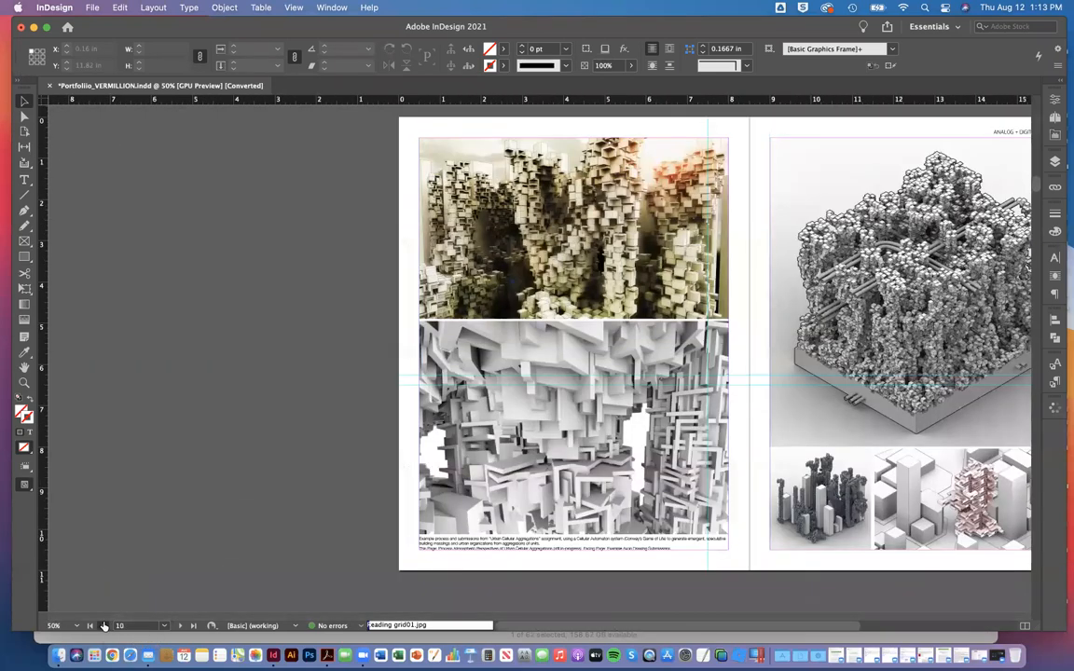
left_click(103, 626)
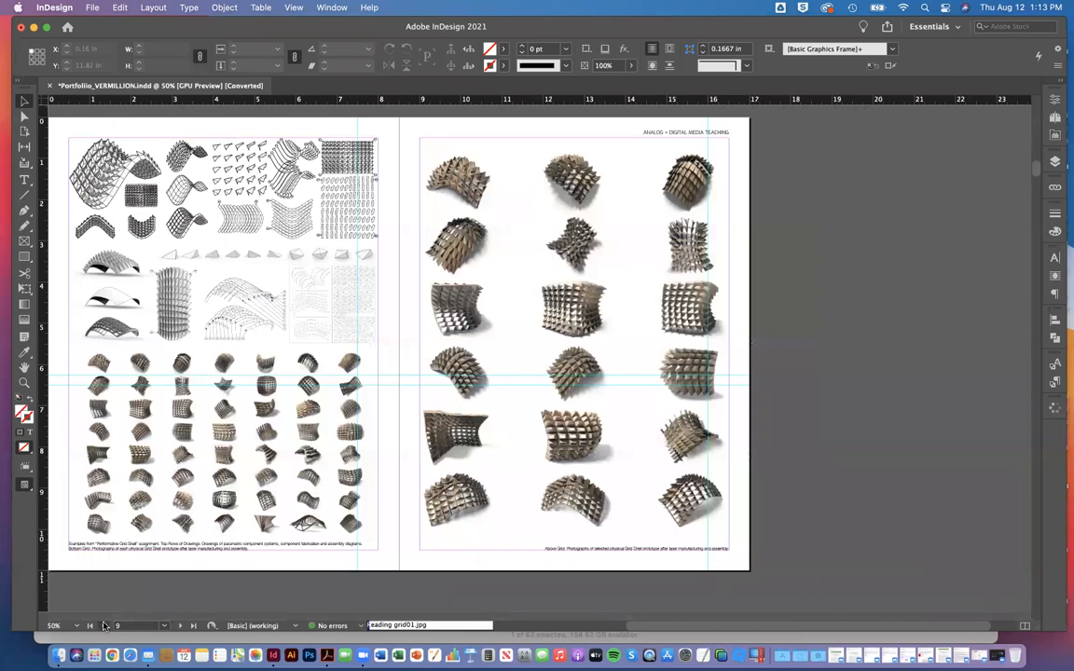
left_click(103, 625)
left_click(103, 625)
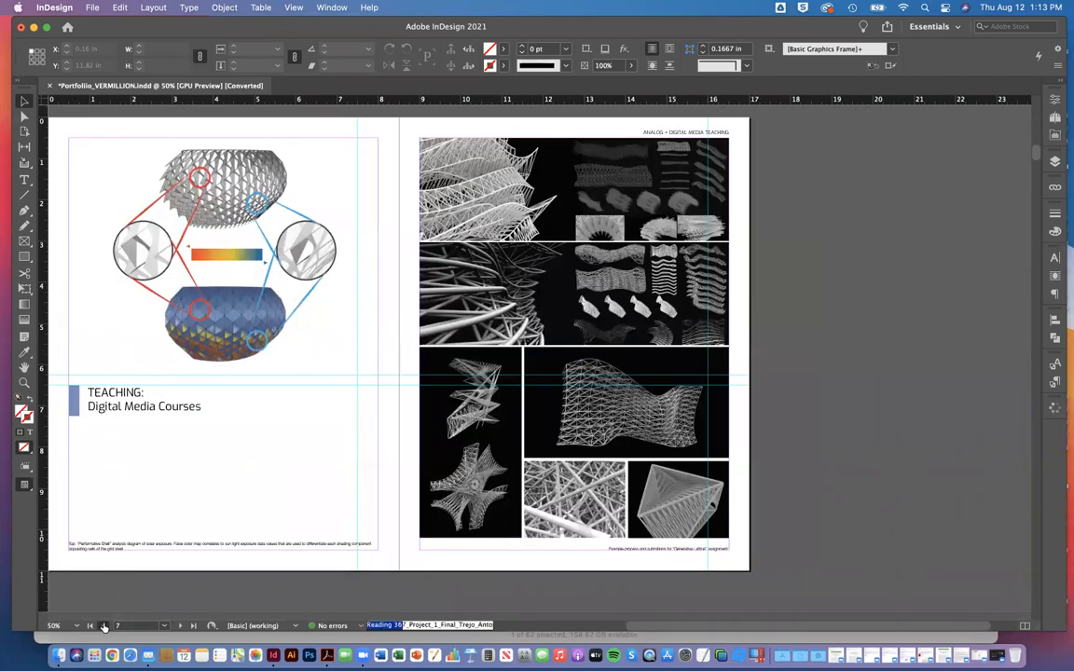
left_click(103, 626)
left_click(104, 625)
left_click(104, 626)
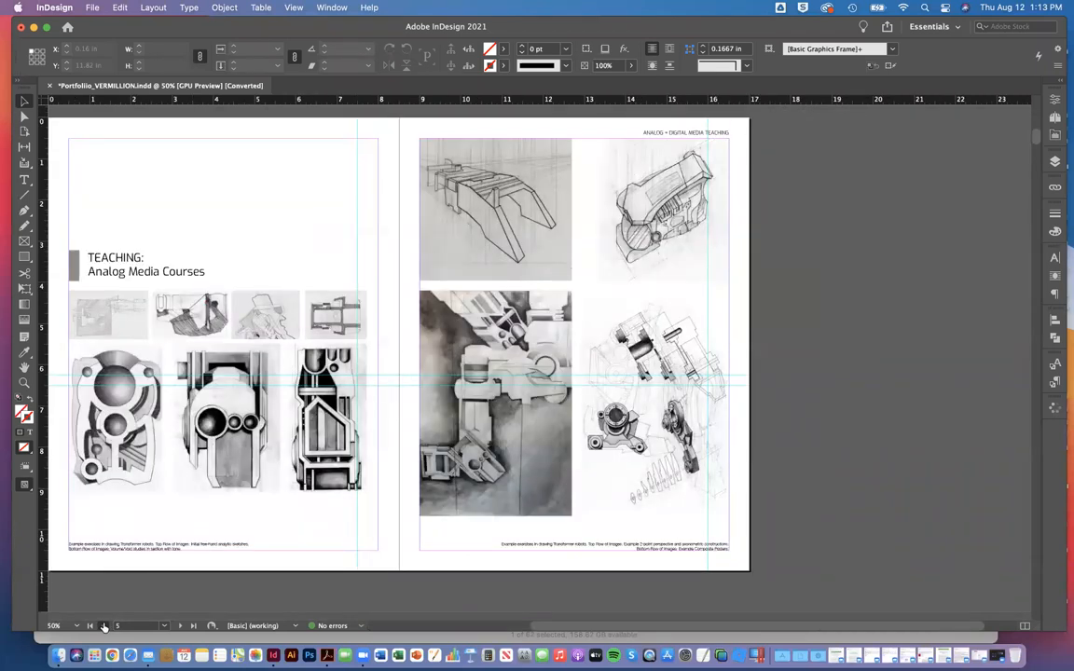
left_click(103, 626)
left_click(104, 625)
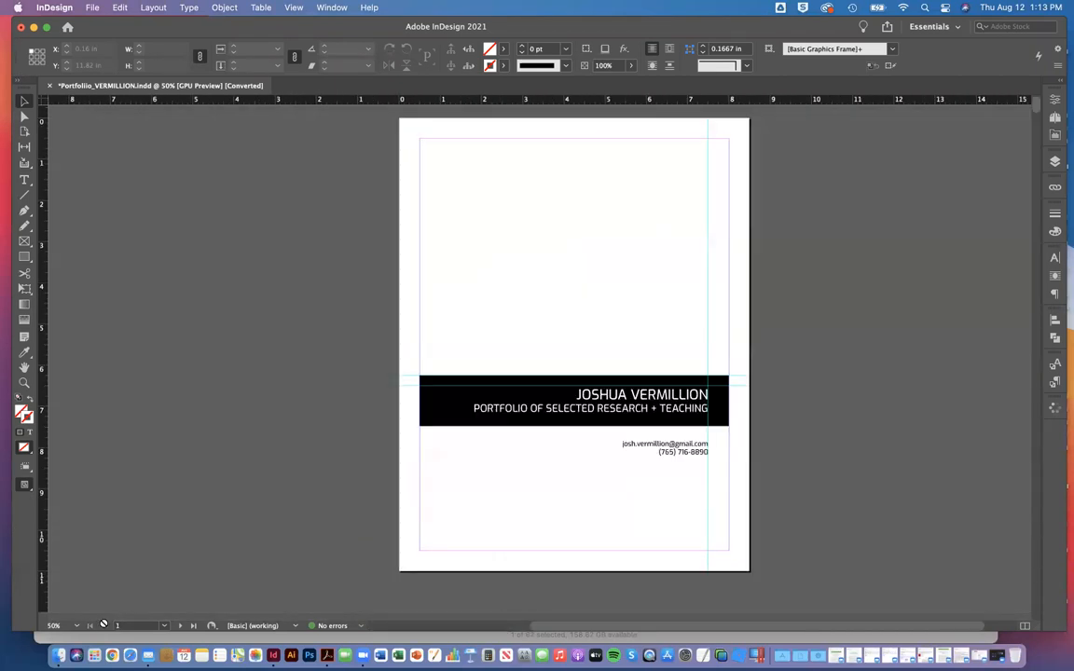
Step: Examine the portfolio's page thumbnails through spread 64-65 and view several spreads together at 12.5% zoom before returning to 50%
left_click(1055, 120)
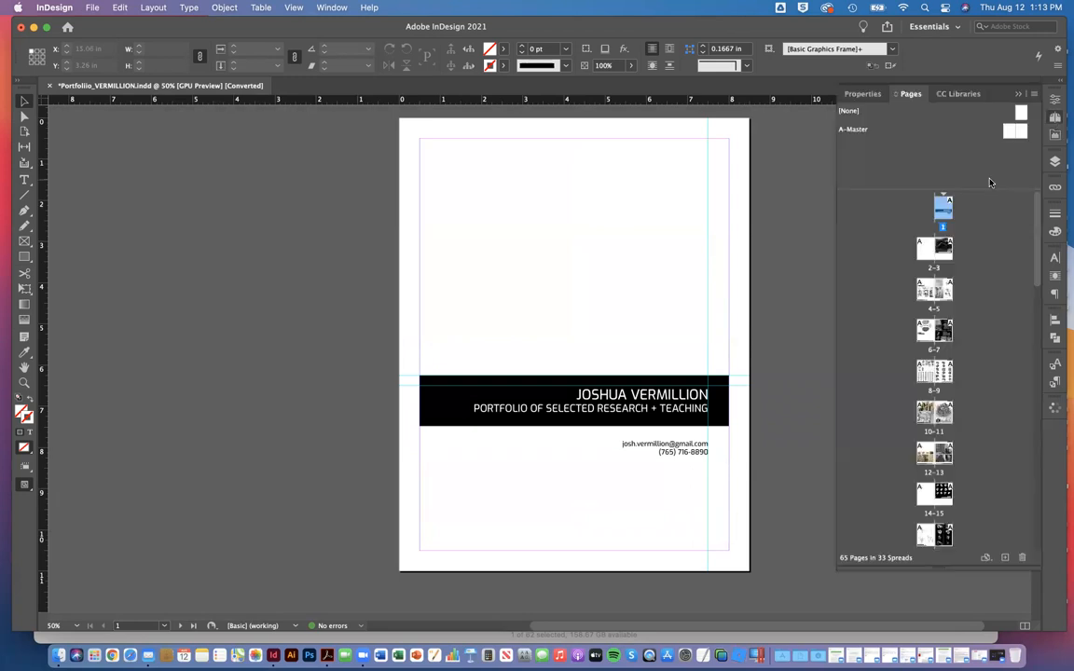
scroll(906, 522, "down", 10)
scroll(907, 522, "down", 5)
key("super+minus")
key("super+minus")
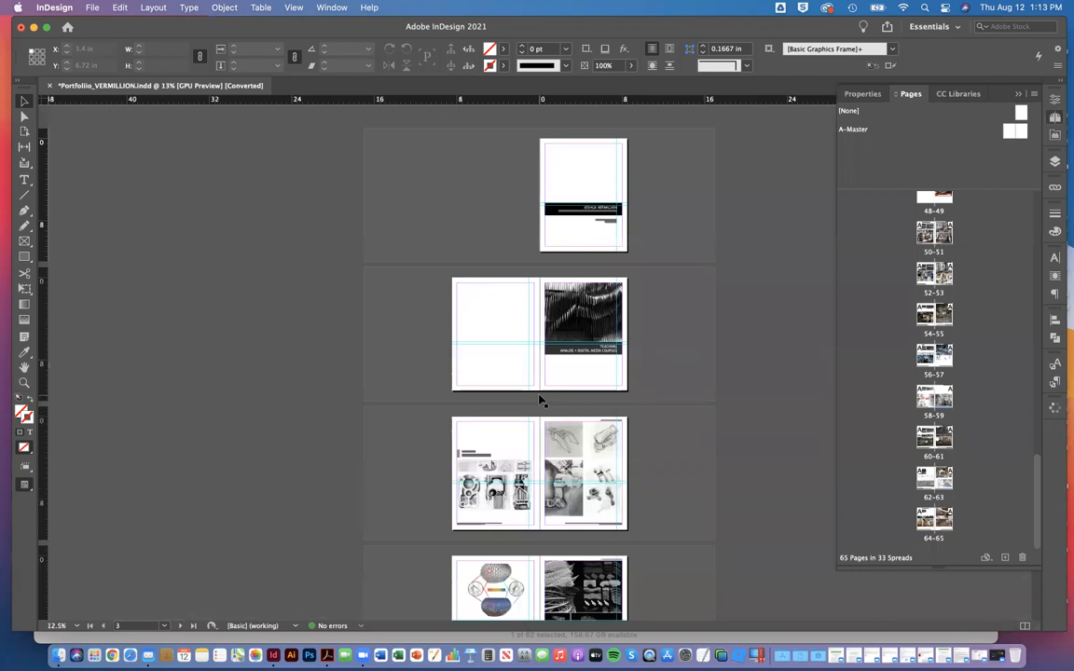
key("super+minus")
key("super+equal")
key("super+equal")
key("super+equal")
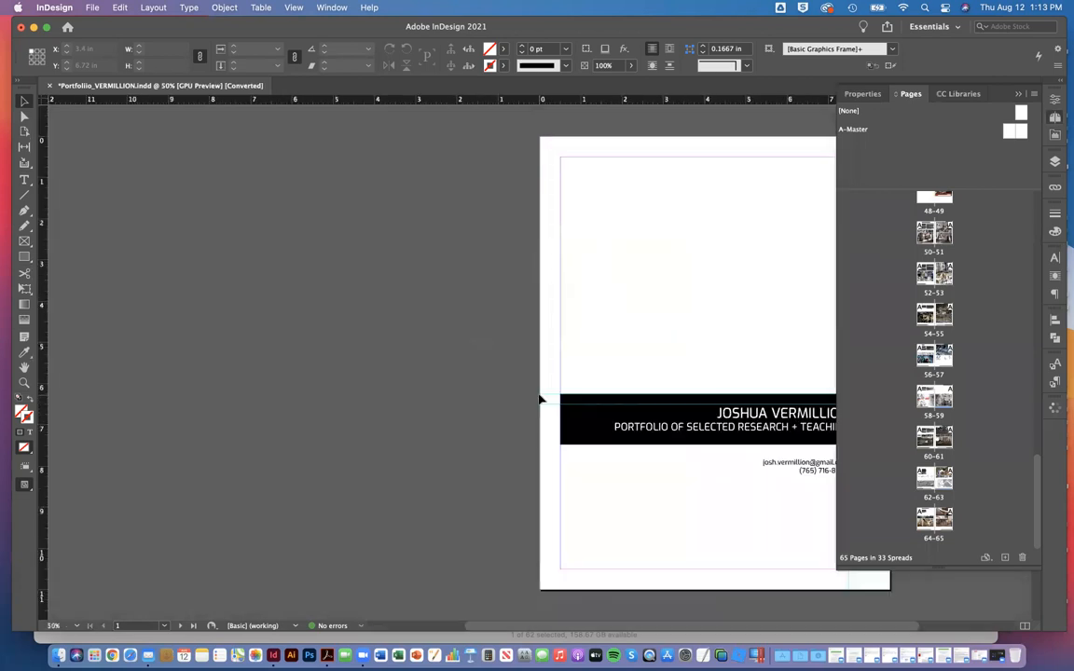
Step: Look through the portfolio spreads at 50% zoom, from the cover to the study models on page 27
scroll(539, 399, "down", 10)
scroll(539, 399, "down", 15)
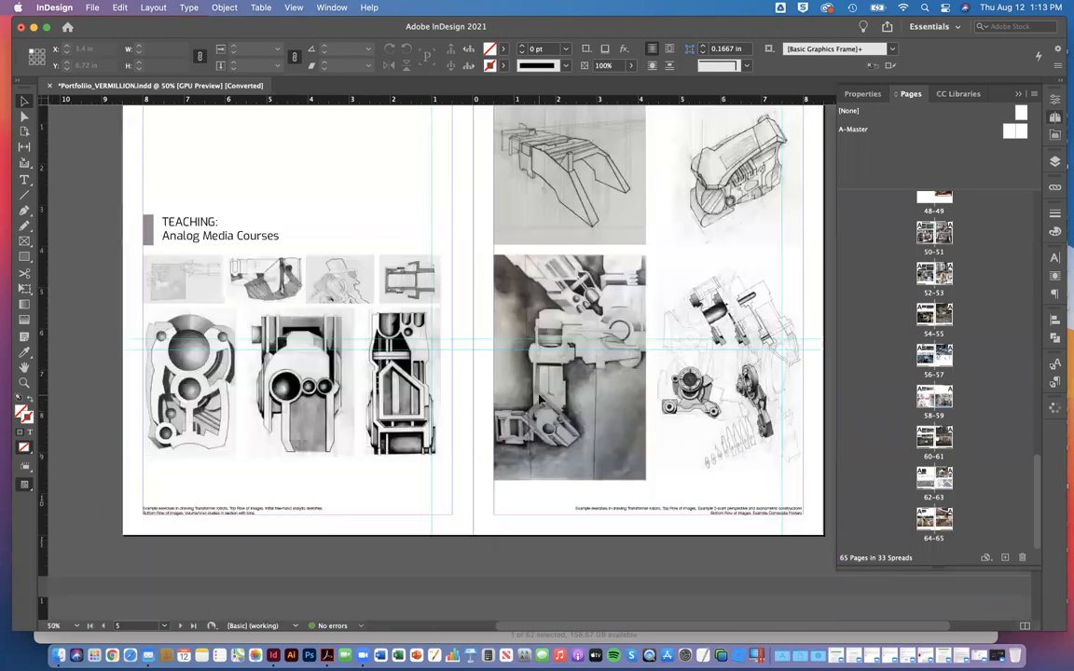
scroll(539, 399, "down", 5)
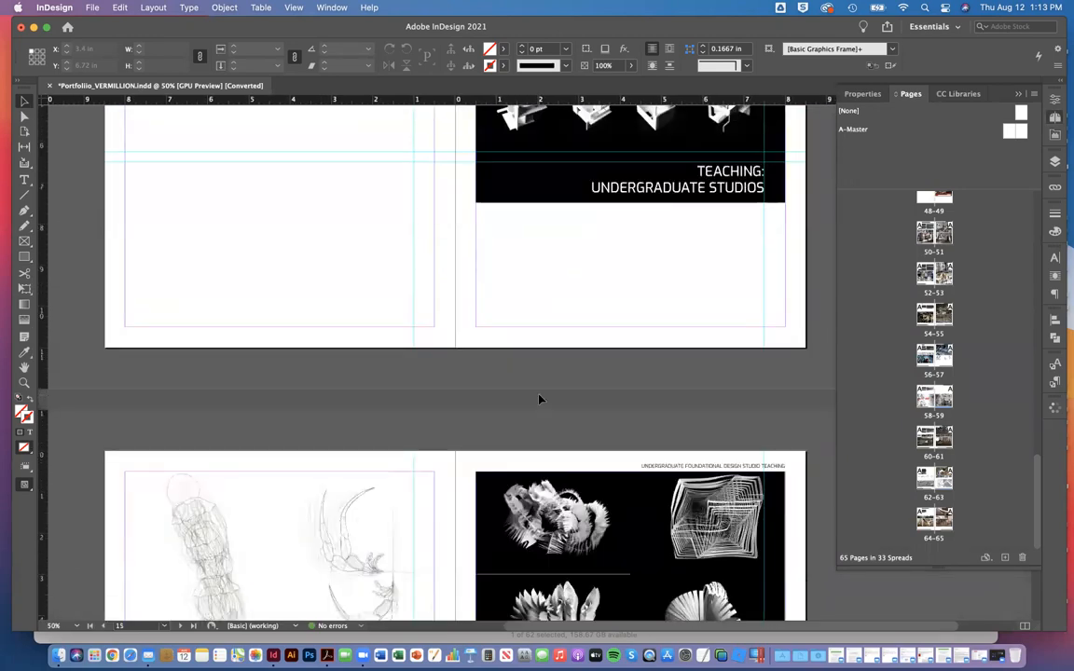
scroll(539, 399, "down", 5)
scroll(539, 399, "down", 6)
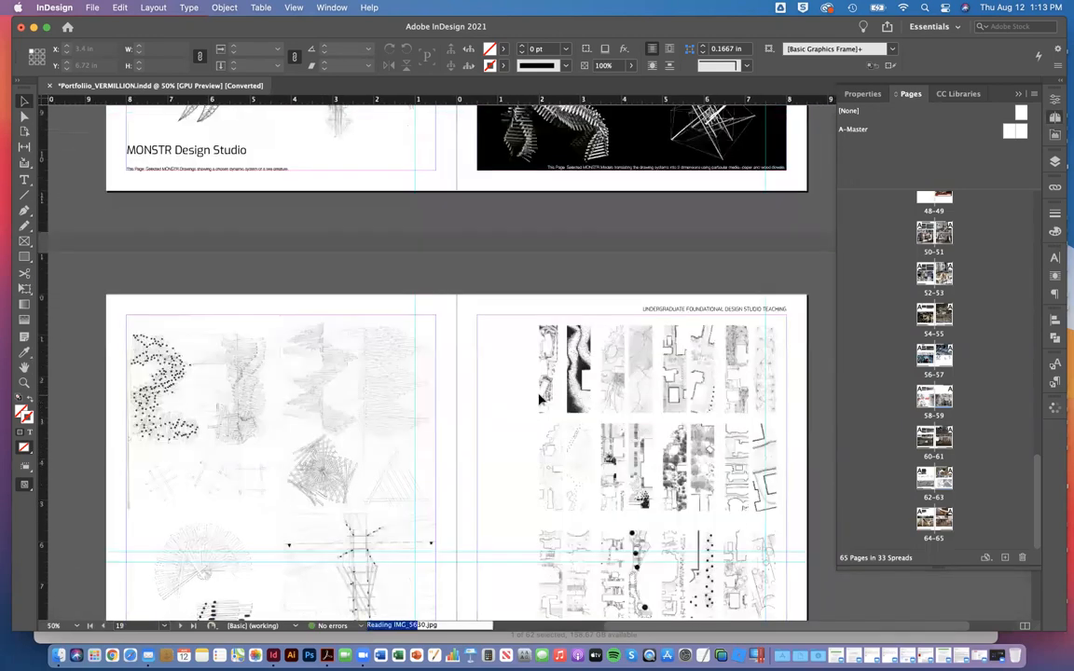
scroll(539, 399, "down", 4)
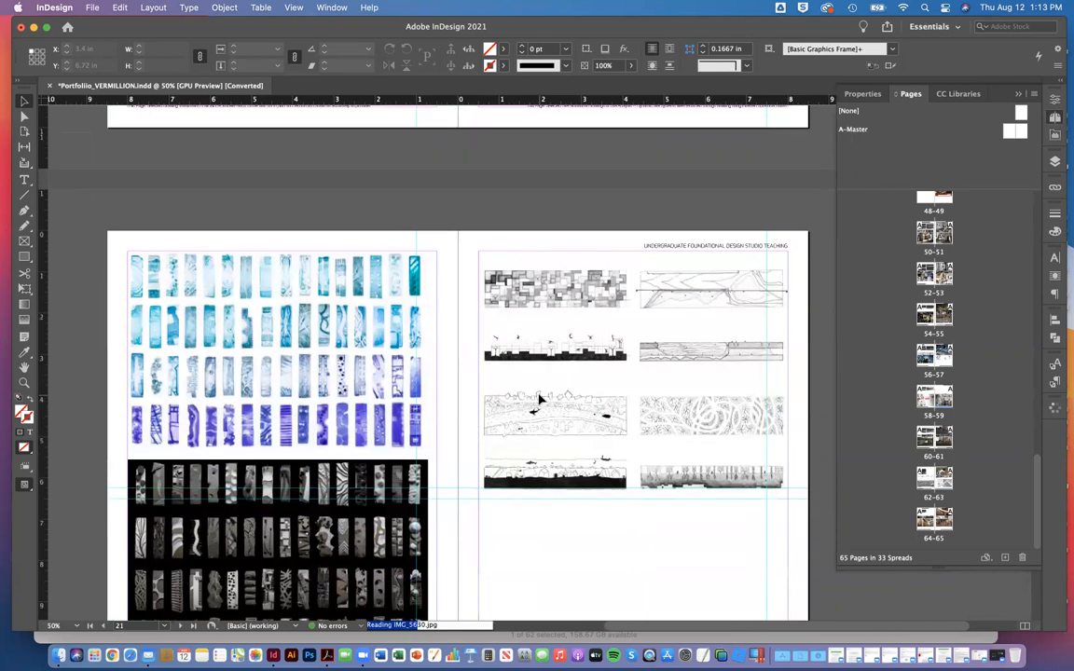
scroll(538, 399, "down", 8)
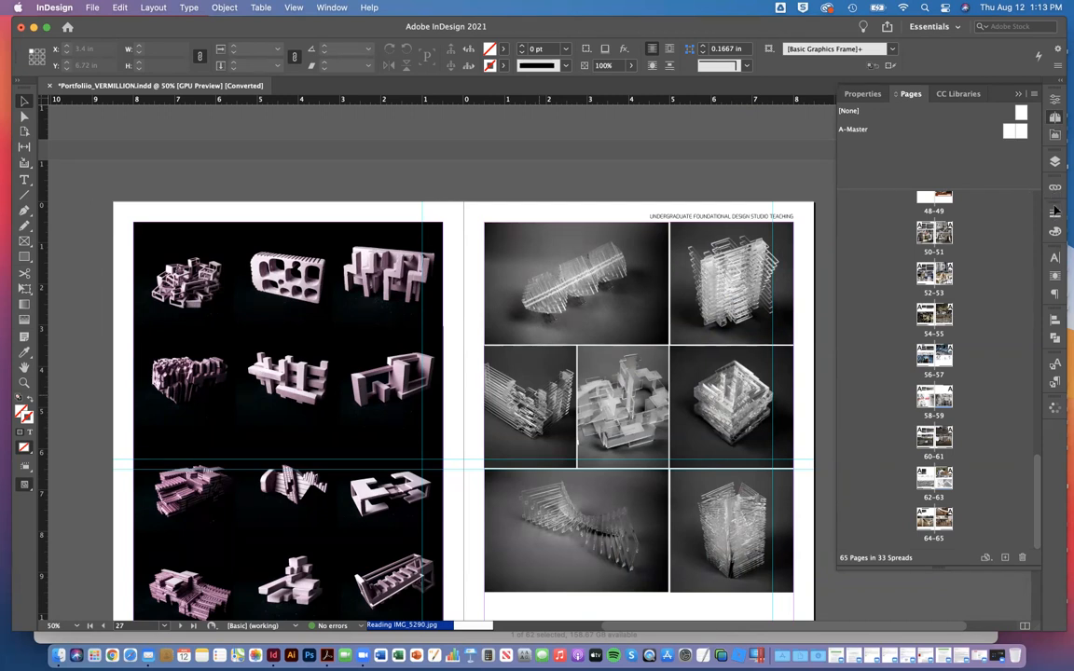
scroll(1050, 209, "down", 5)
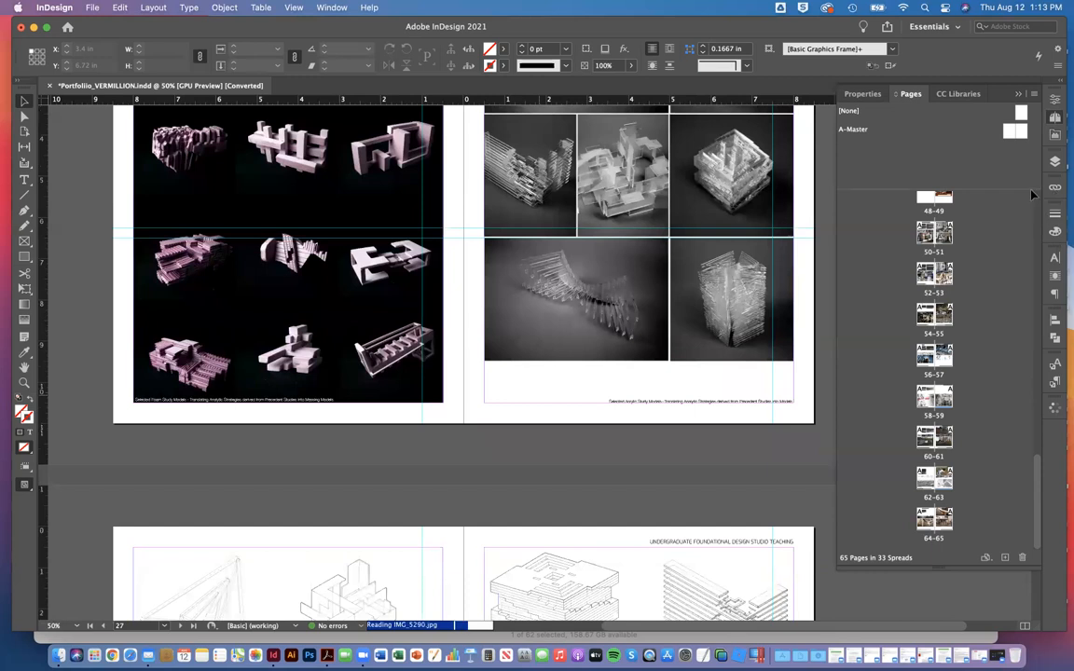
Step: Switch to Finder and open the CV folder inside Documents
key("ctrl+Up")
left_click(384, 315)
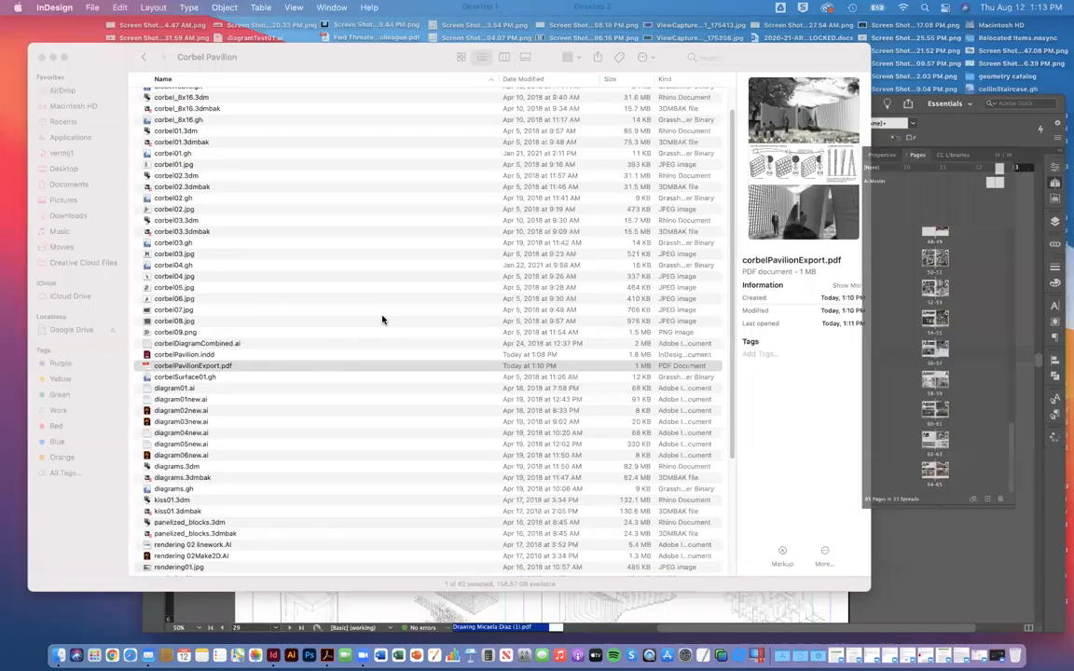
left_click(71, 179)
scroll(195, 242, "down", 1)
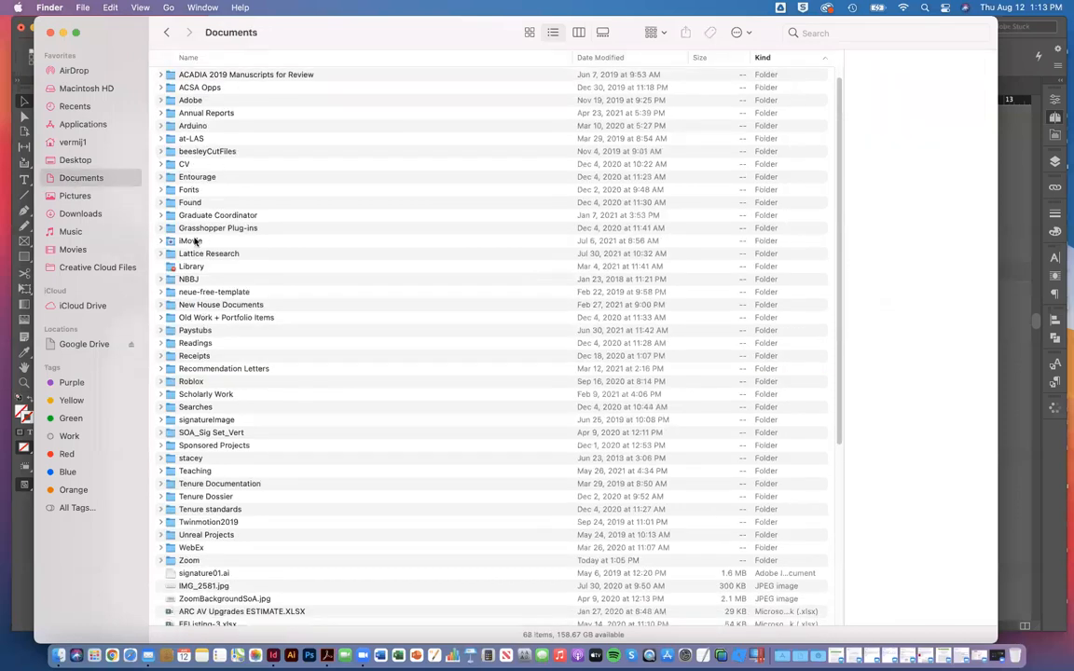
double_click(169, 146)
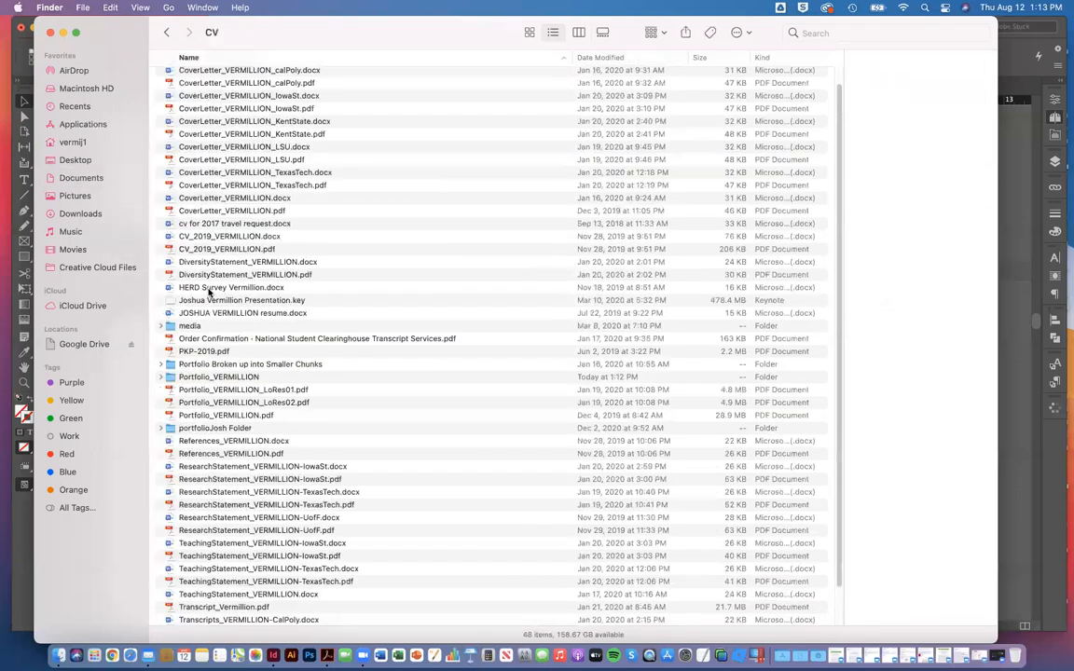
Step: Check the sizes of the packaged portfolio folder and its .indd file, then switch back to InDesign
left_click(199, 378)
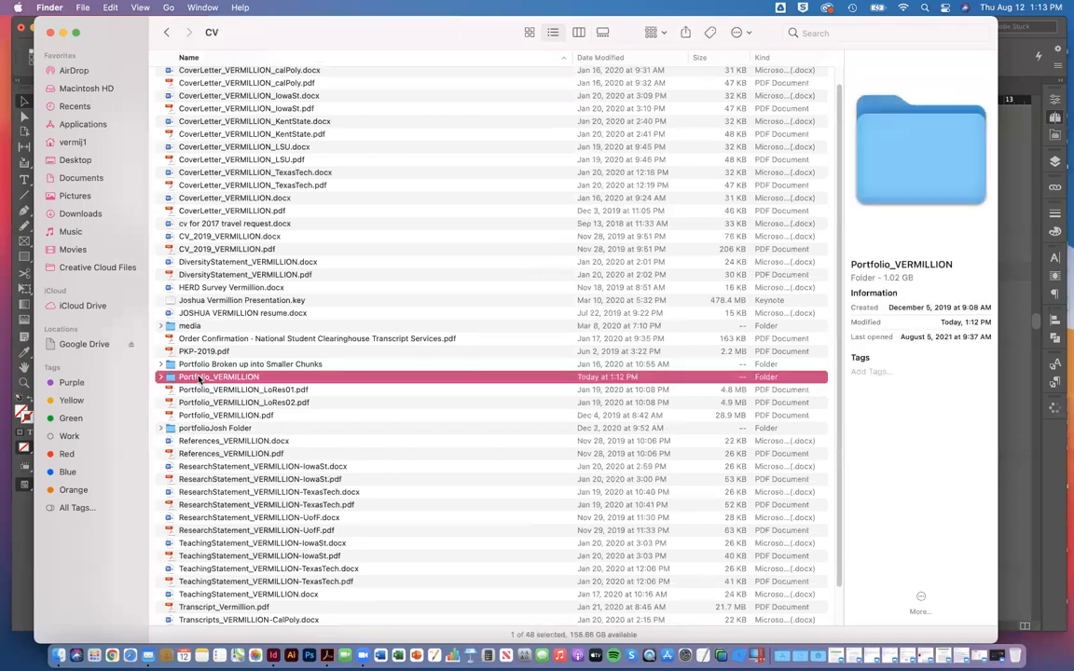
double_click(199, 377)
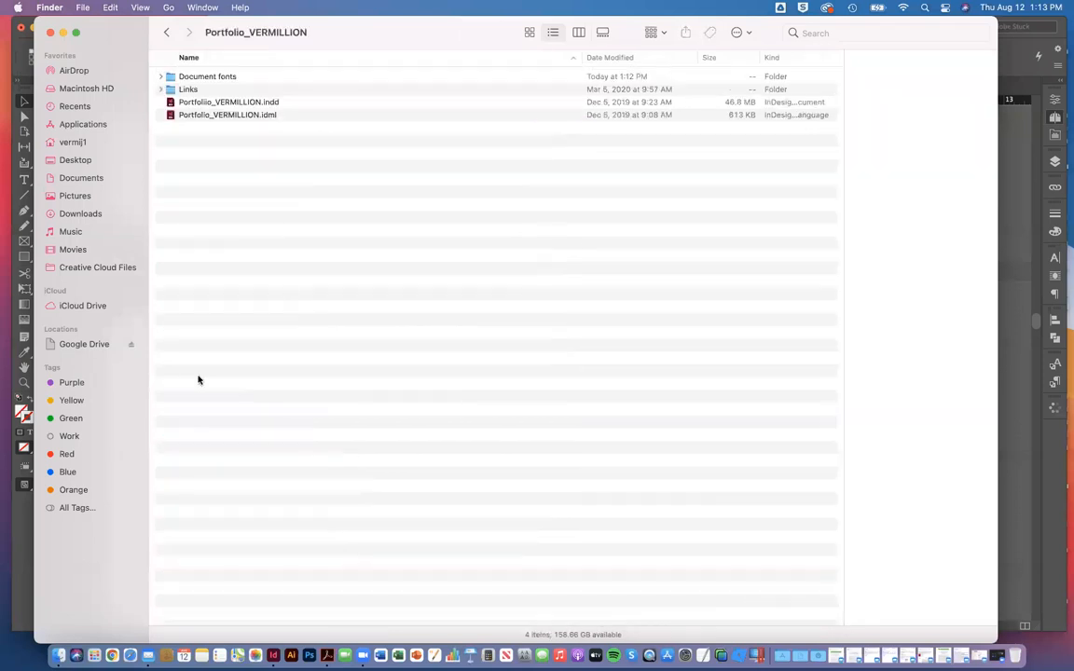
left_click(233, 104)
double_click(764, 104)
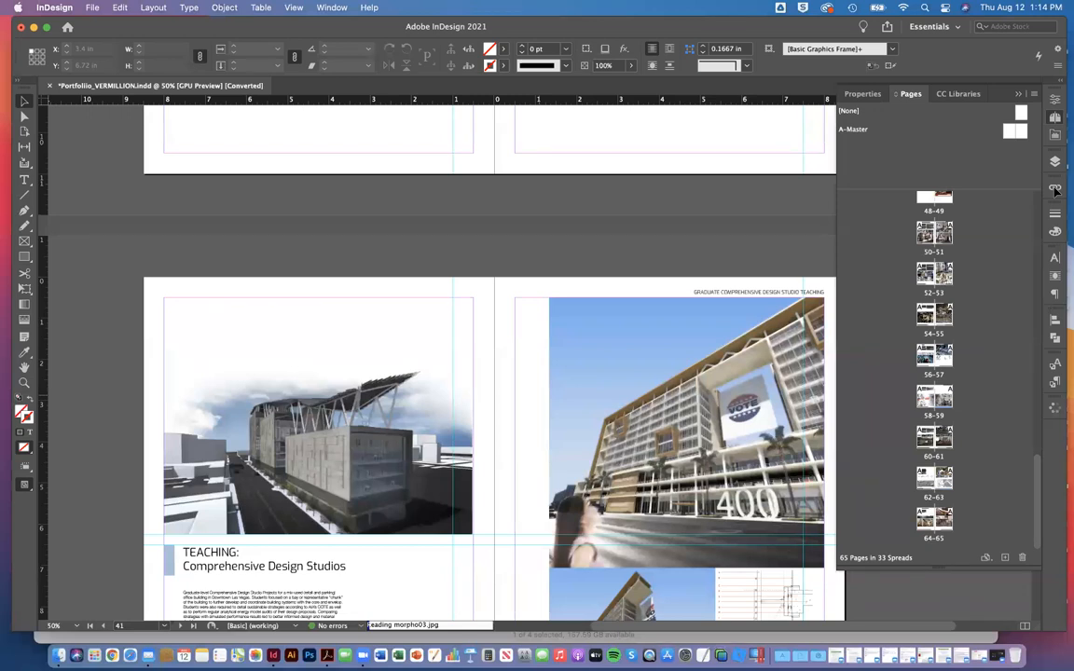
Step: Look through the portfolio spreads from page 41 to page 53 and show the document's list of linked files
scroll(1056, 191, "down", 5)
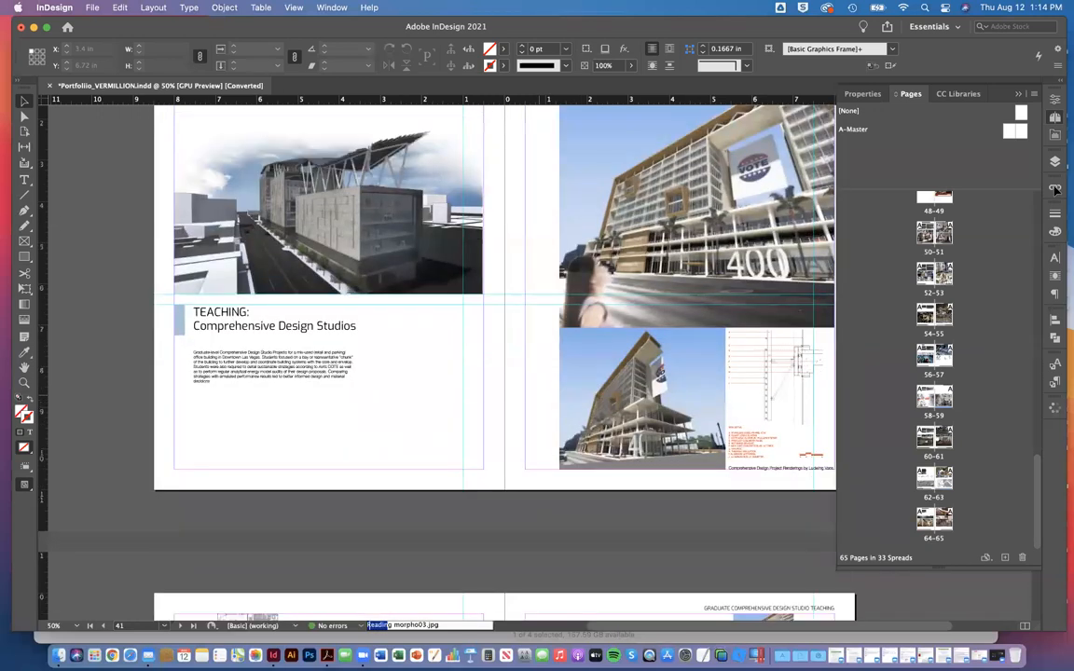
scroll(1055, 189, "down", 20)
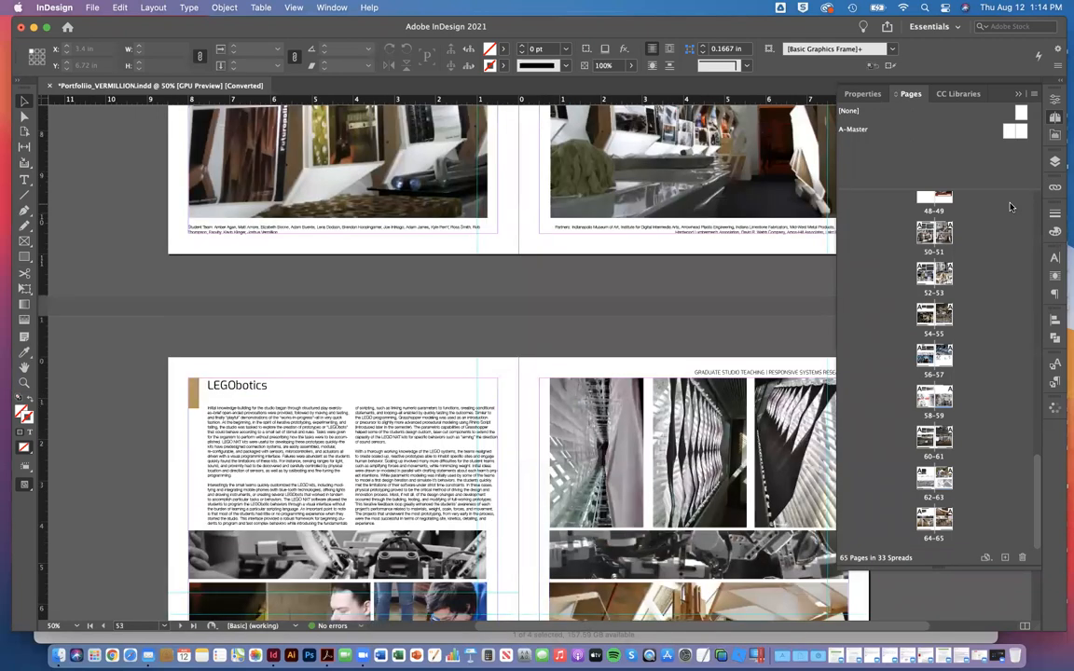
left_click(1055, 187)
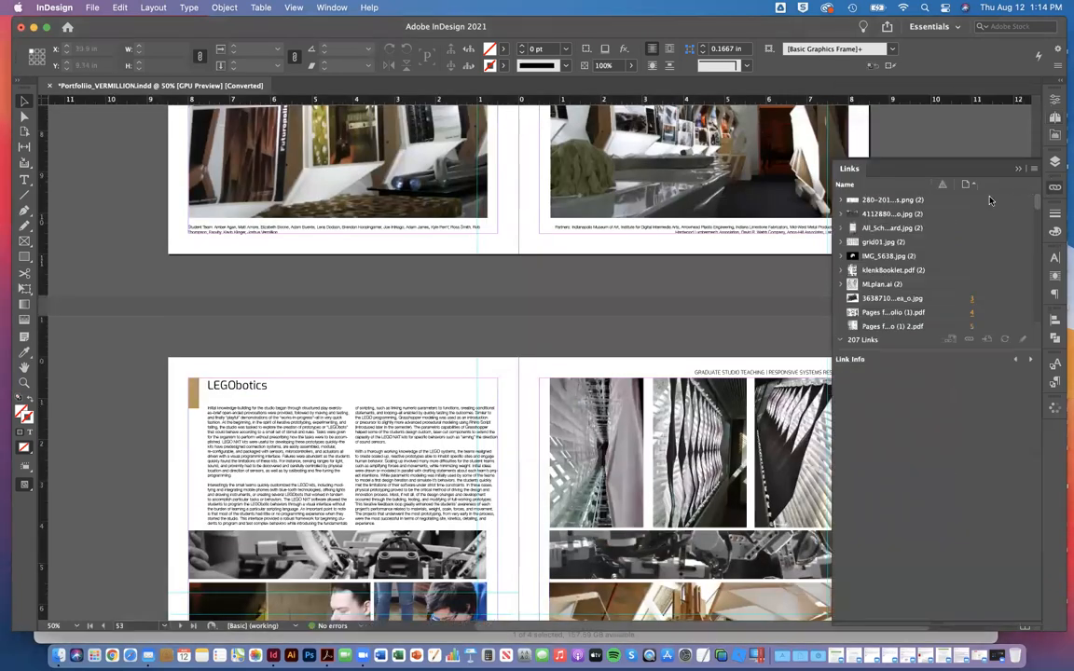
left_click(949, 262)
left_click(1055, 188)
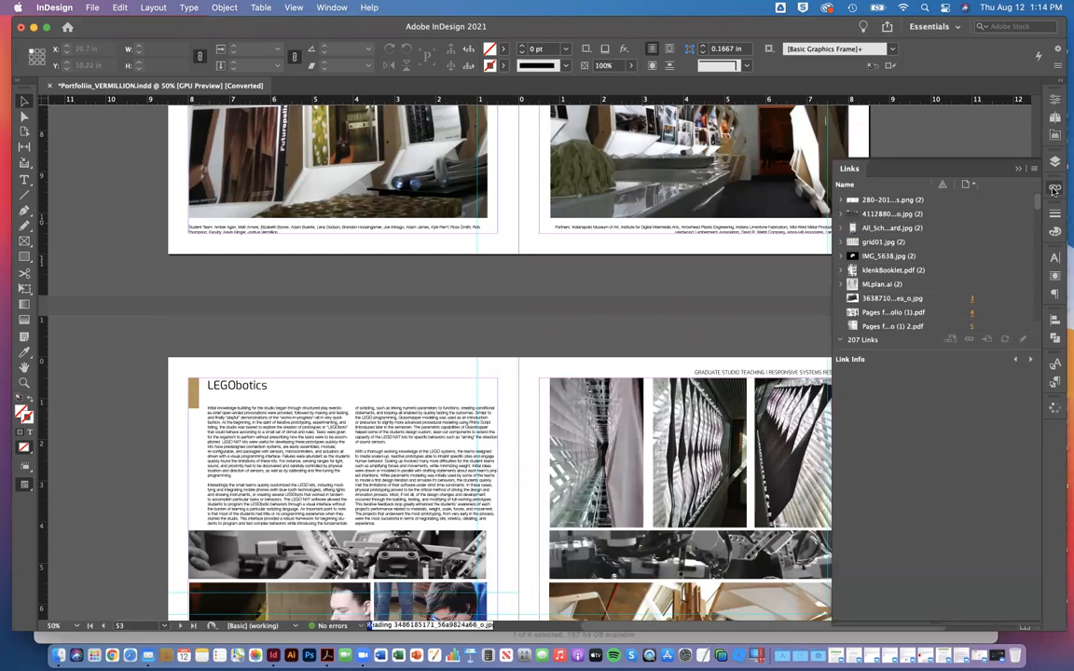
Step: Look through the document's full list of linked files with the list widened, then collapse it
scroll(938, 244, "down", 5)
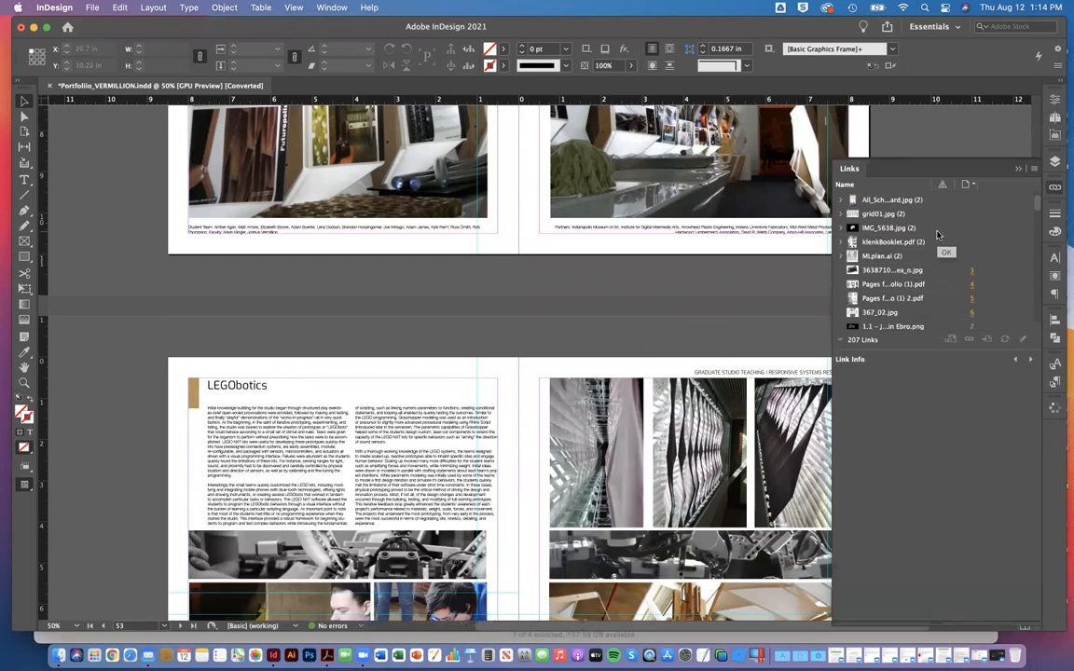
scroll(938, 234, "down", 15)
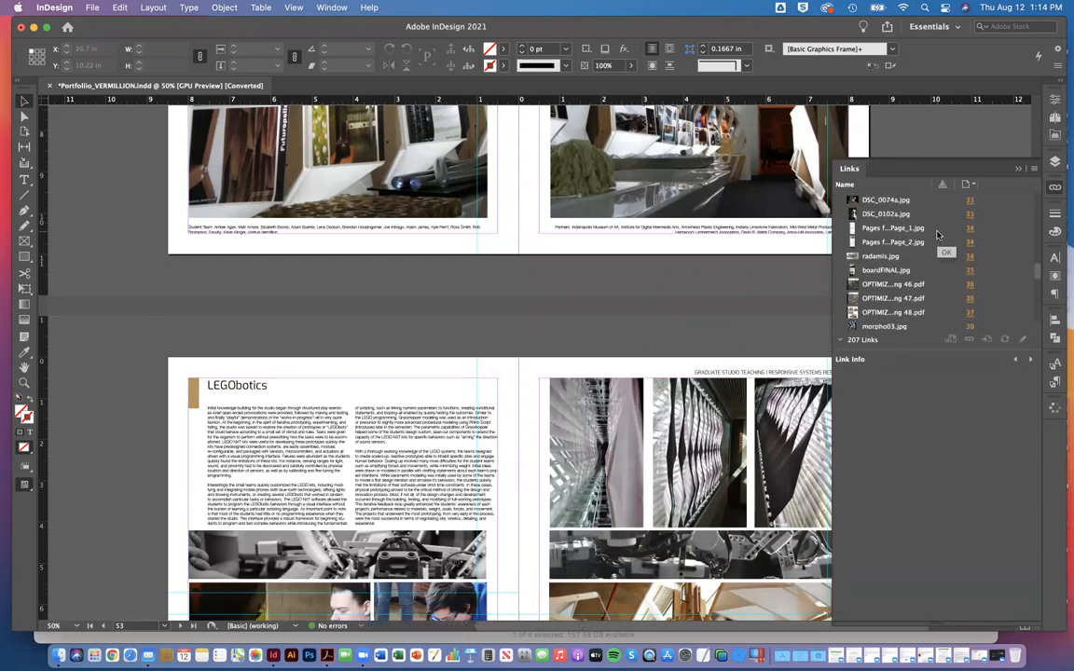
scroll(938, 234, "down", 5)
scroll(938, 234, "up", 20)
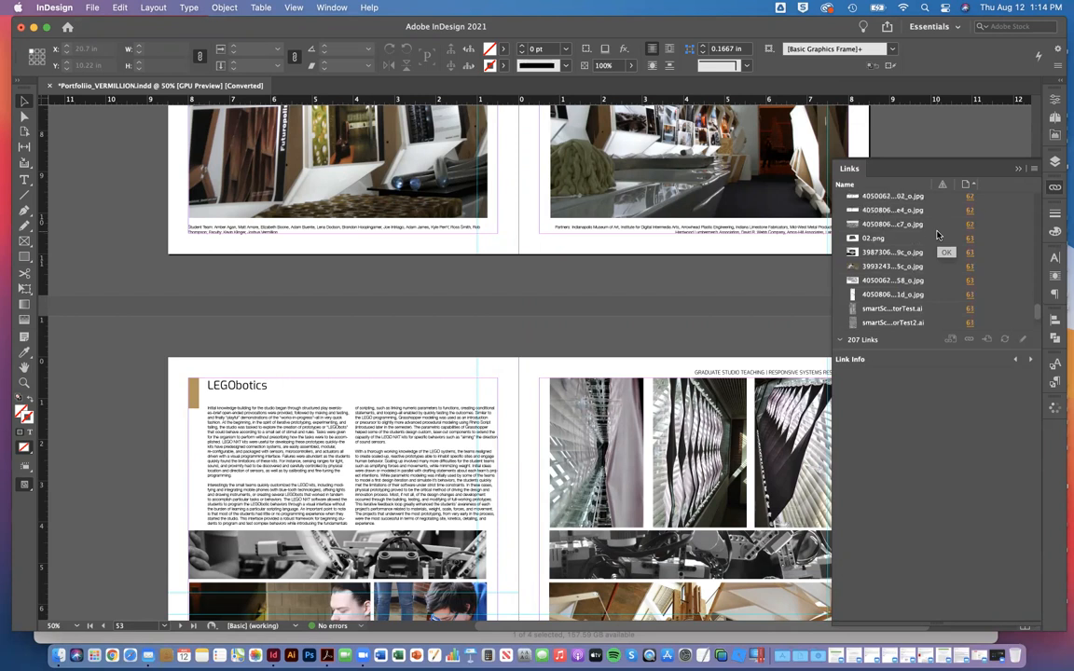
scroll(944, 277, "up", 5)
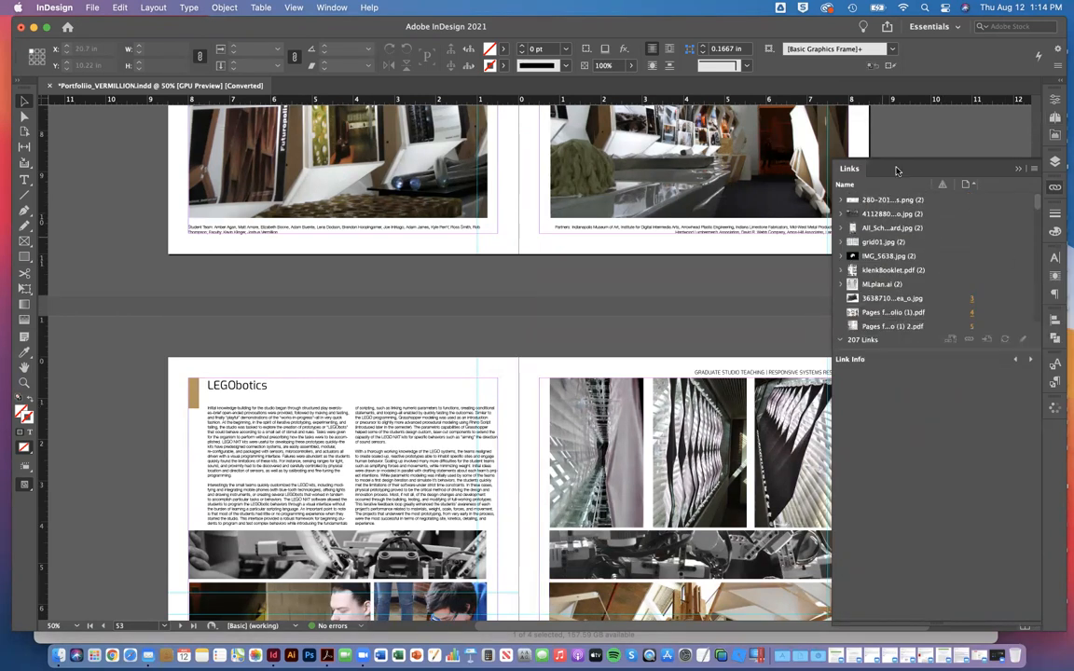
left_click_drag(832, 305, 770, 304)
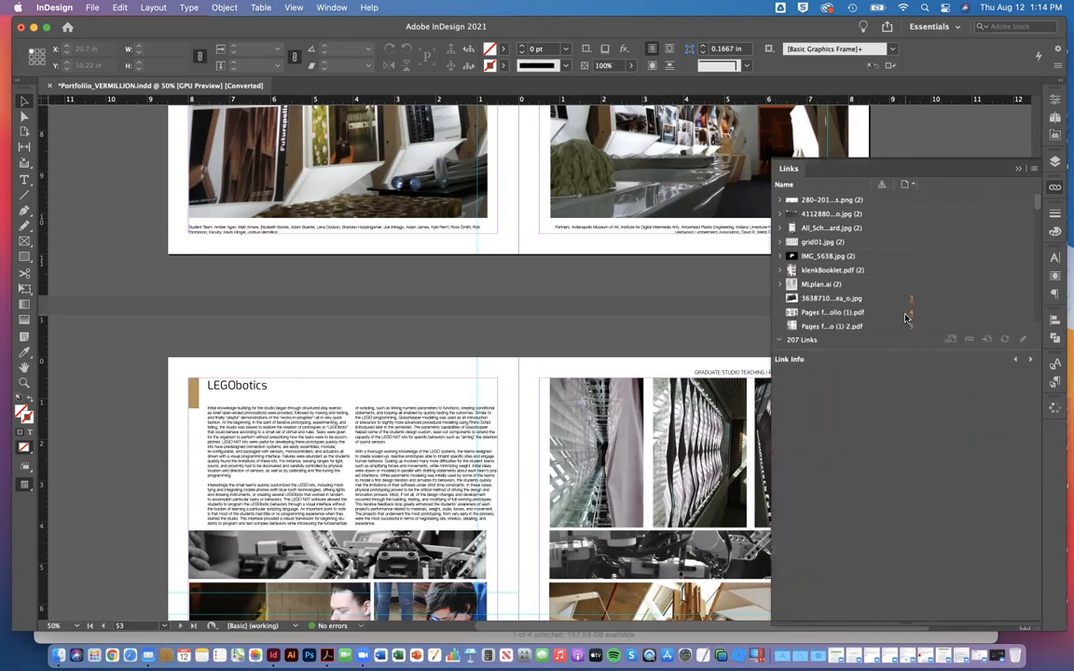
scroll(501, 285, "up", 10)
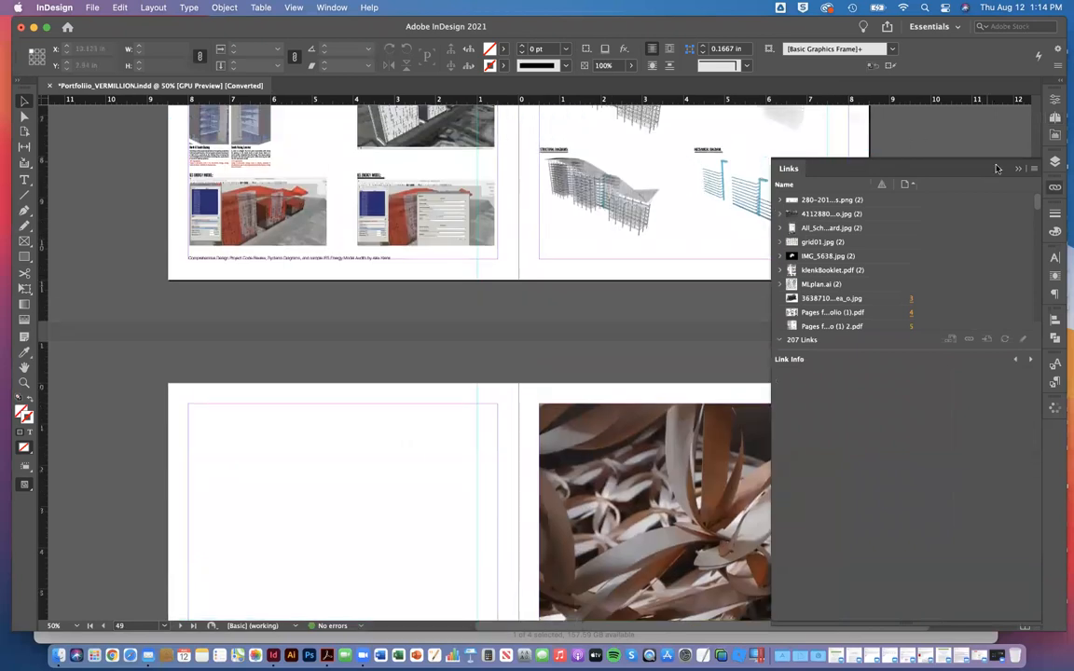
left_click(1017, 168)
Step: Export all portfolio pages to the Desktop as Adobe PDF (Print) with the modified High Quality Print preset, checking its compression settings
left_click(91, 7)
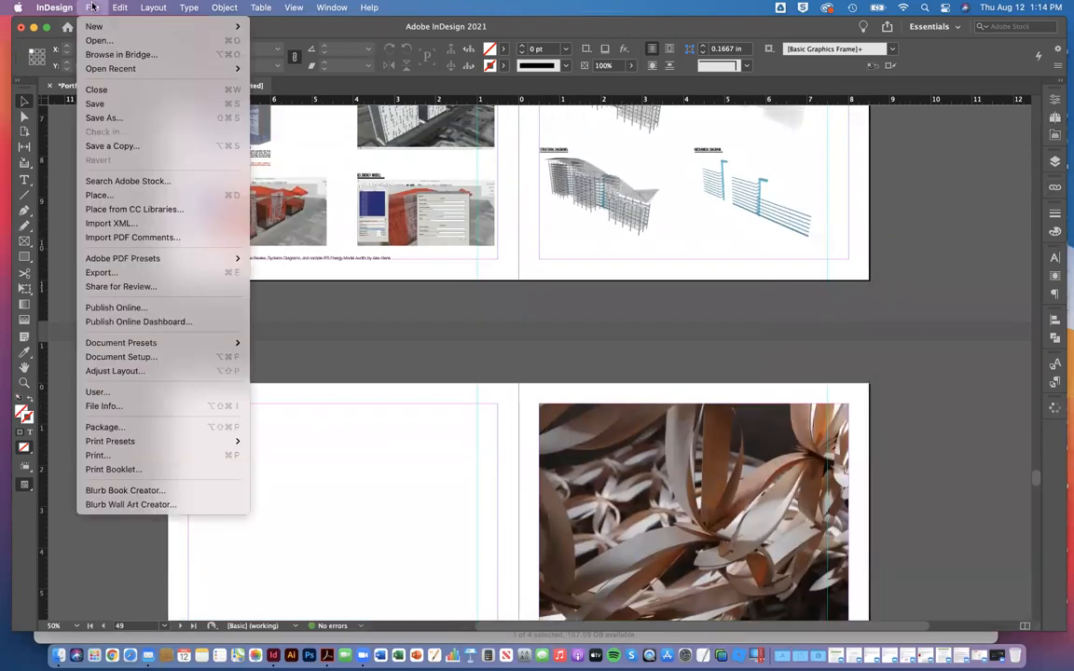
left_click(101, 272)
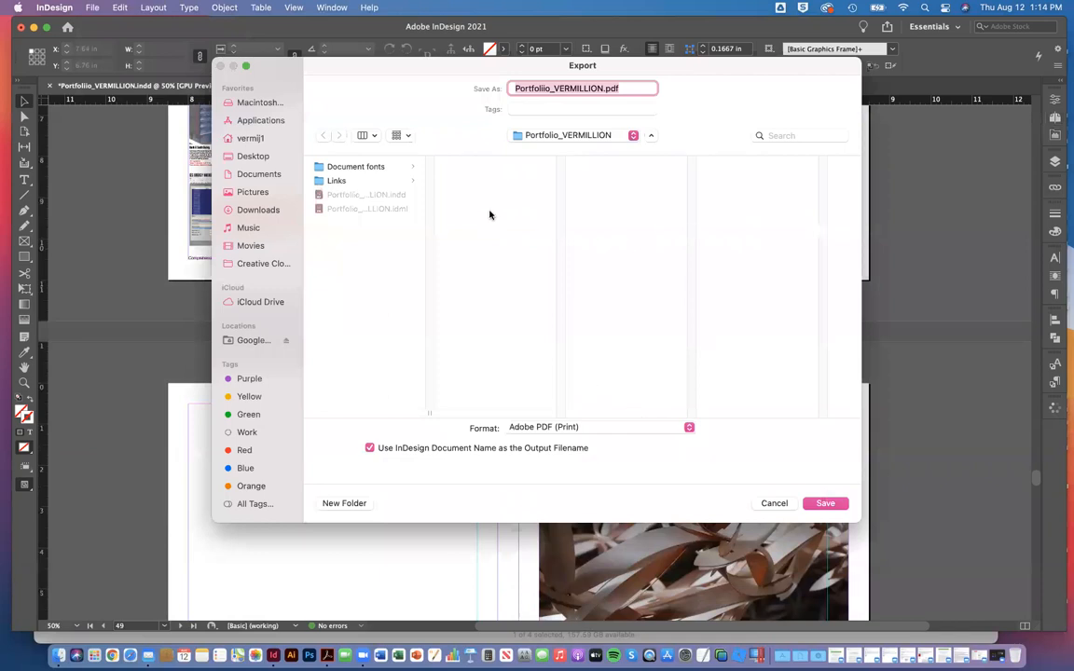
left_click(256, 157)
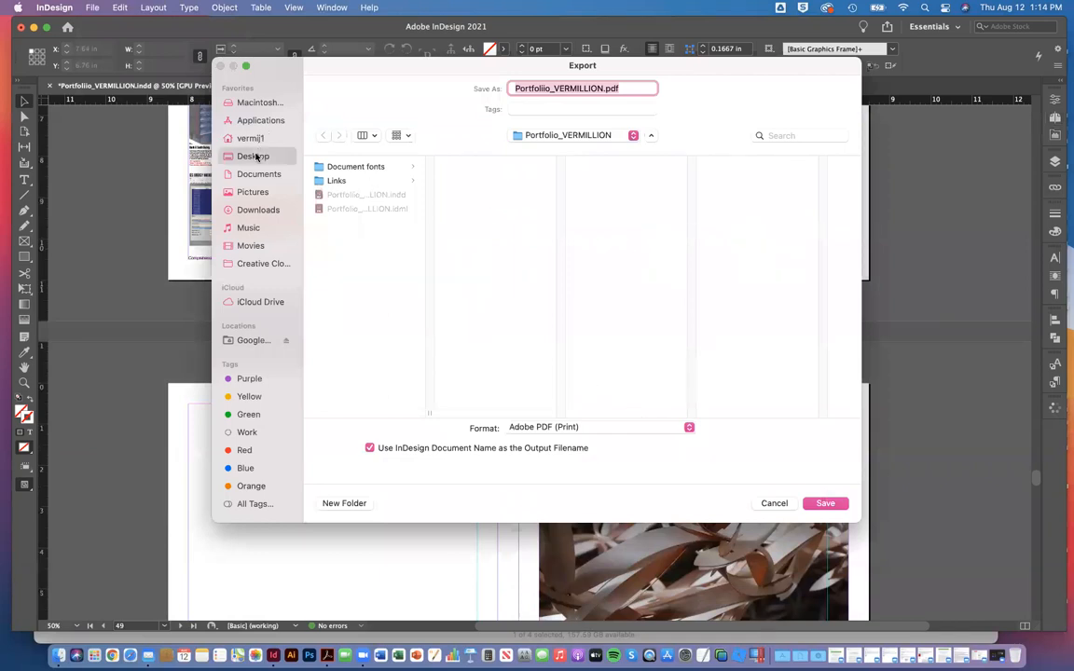
left_click(372, 136)
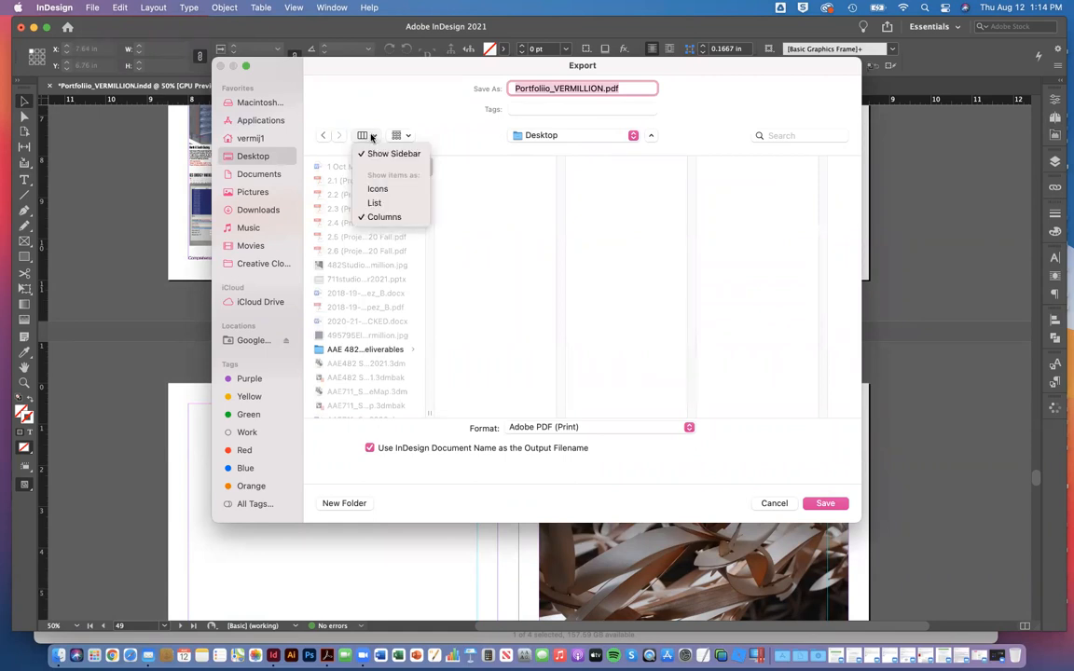
left_click(397, 204)
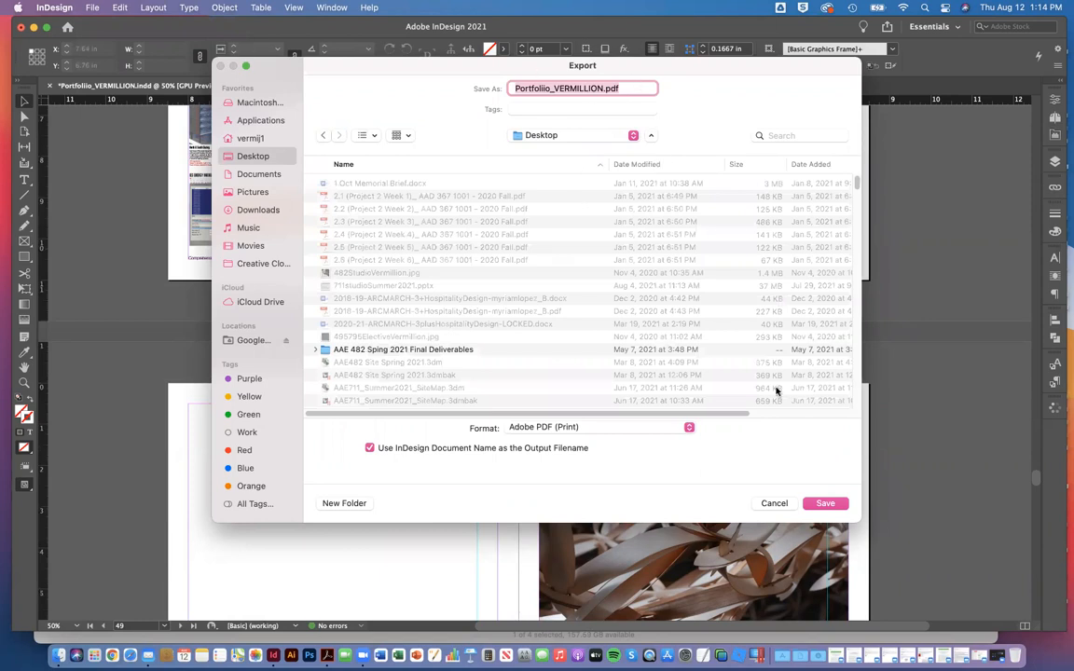
left_click(822, 502)
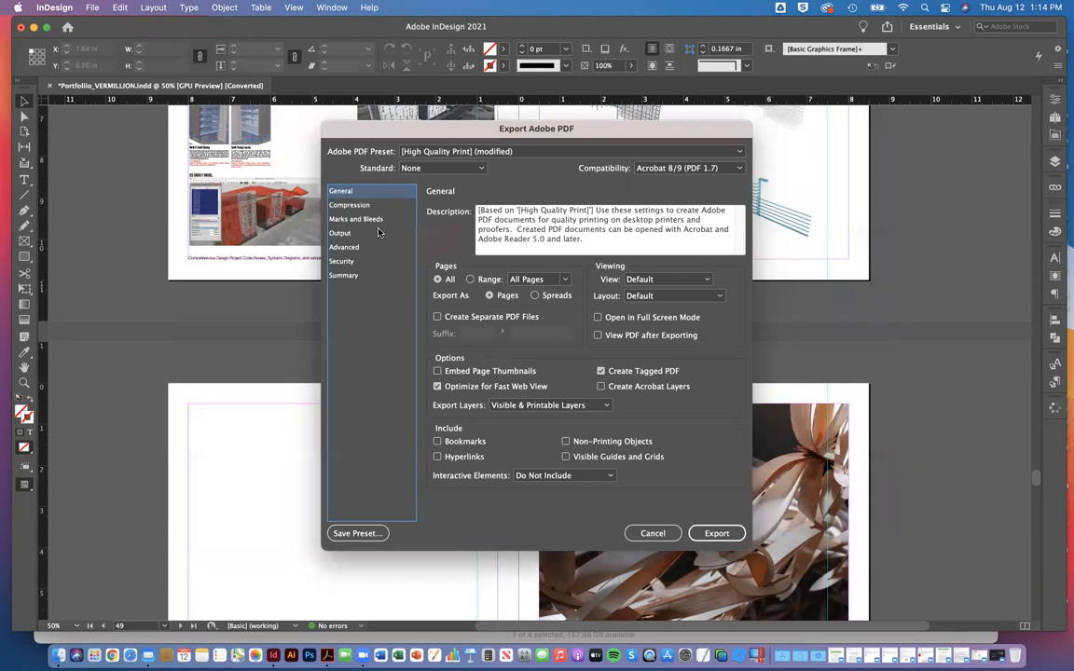
left_click(362, 205)
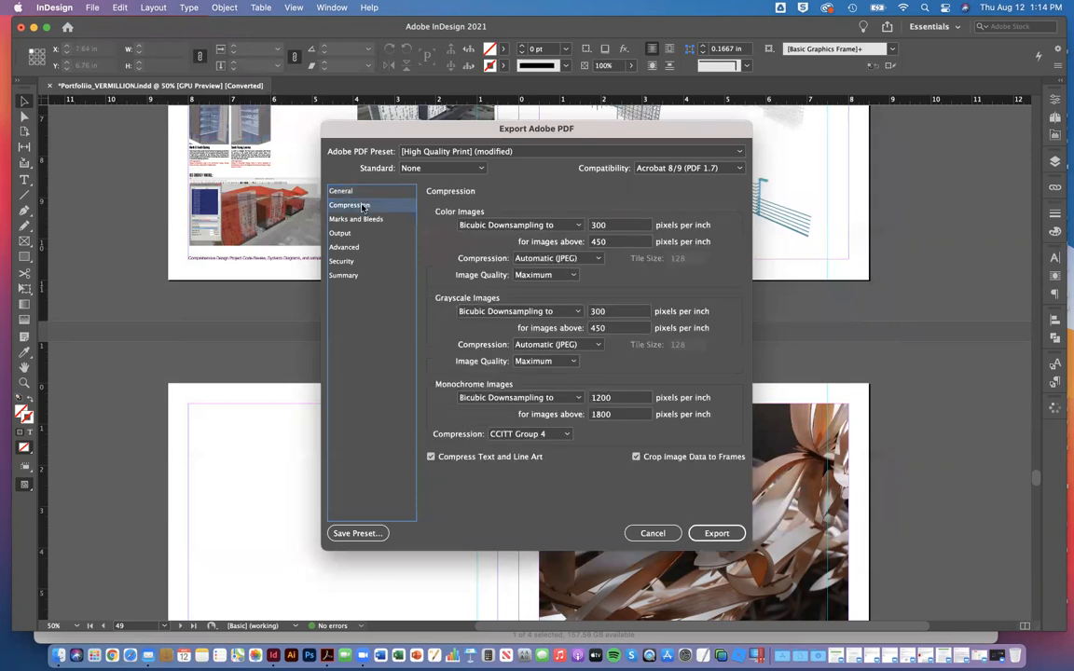
left_click(719, 534)
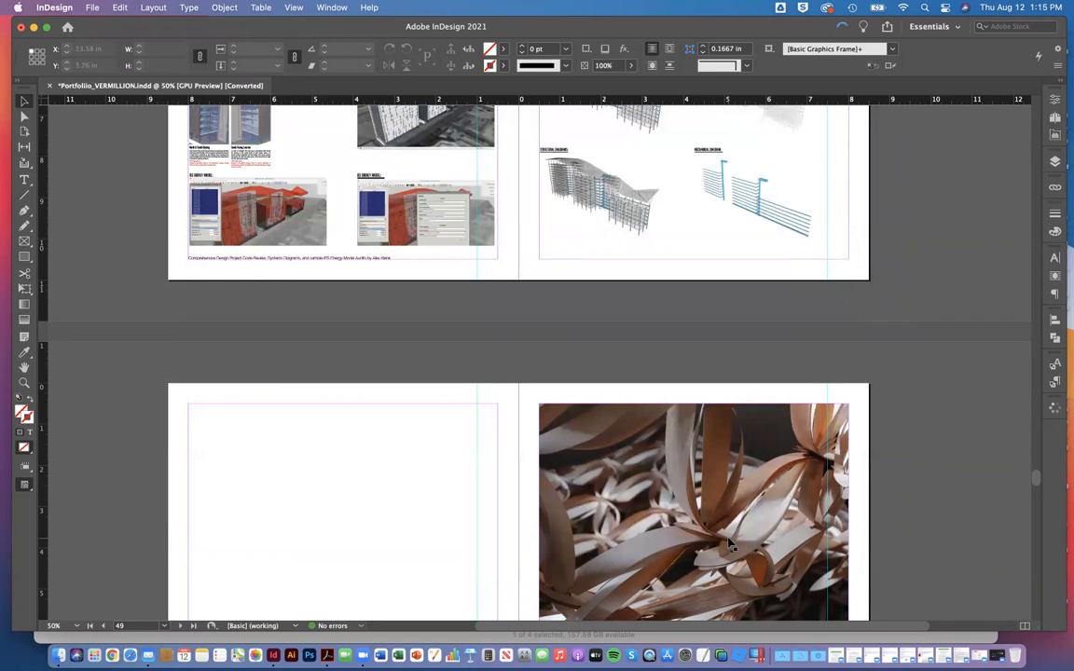
Step: Check the progress of the PDF export among the background tasks, then close that list
left_click(839, 31)
mouse_move(916, 405)
left_mouse_down()
mouse_move(879, 304)
mouse_move(914, 400)
left_mouse_up()
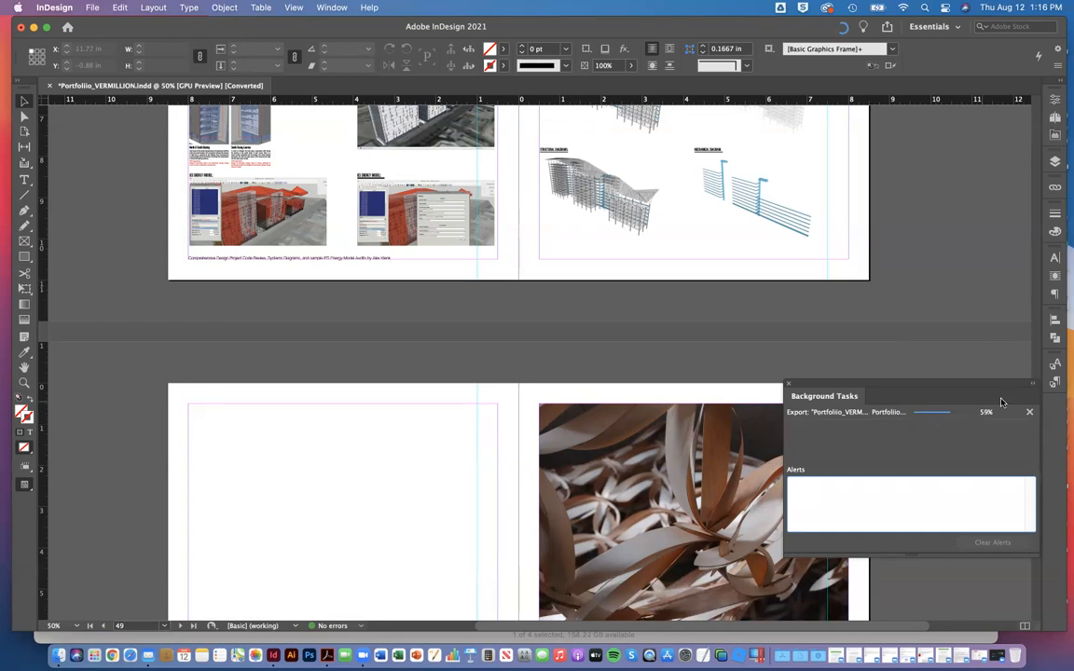
left_click(786, 385)
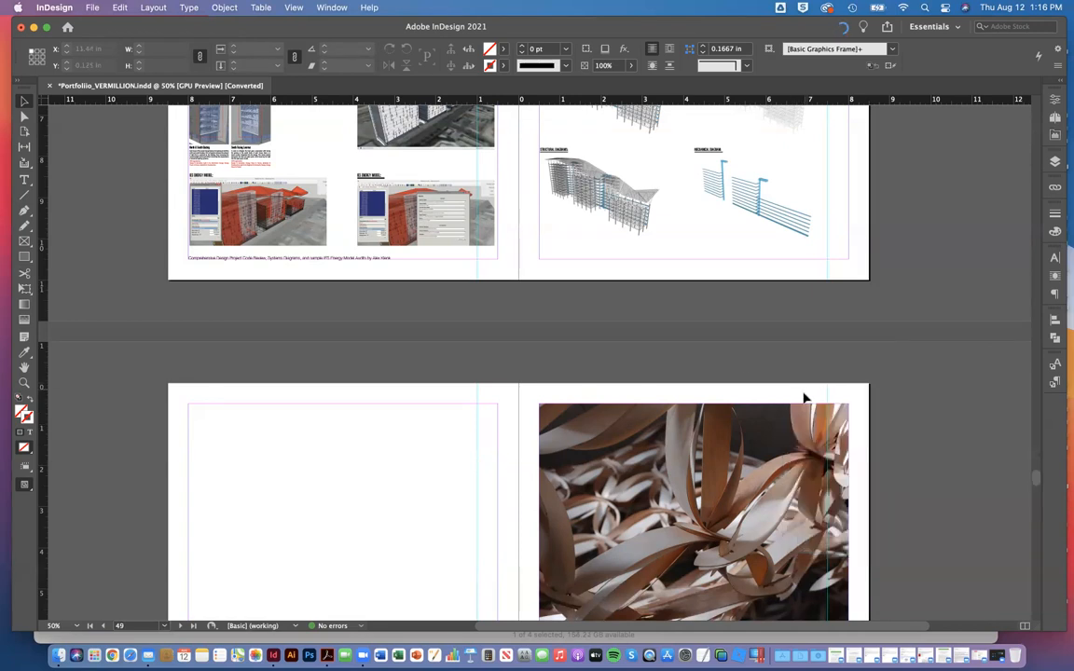
Step: Look through the portfolio spreads from page 49 to page 64, then view the run of spreads together at 5% zoom
scroll(608, 269, "down", 1)
scroll(608, 270, "down", 15)
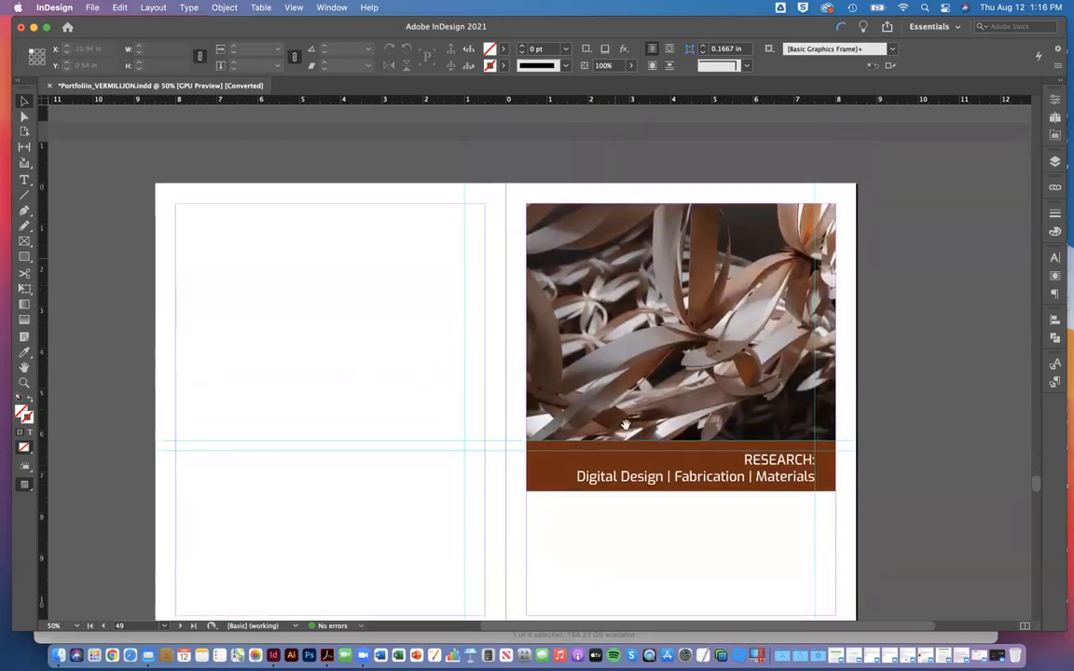
scroll(596, 286, "down", 15)
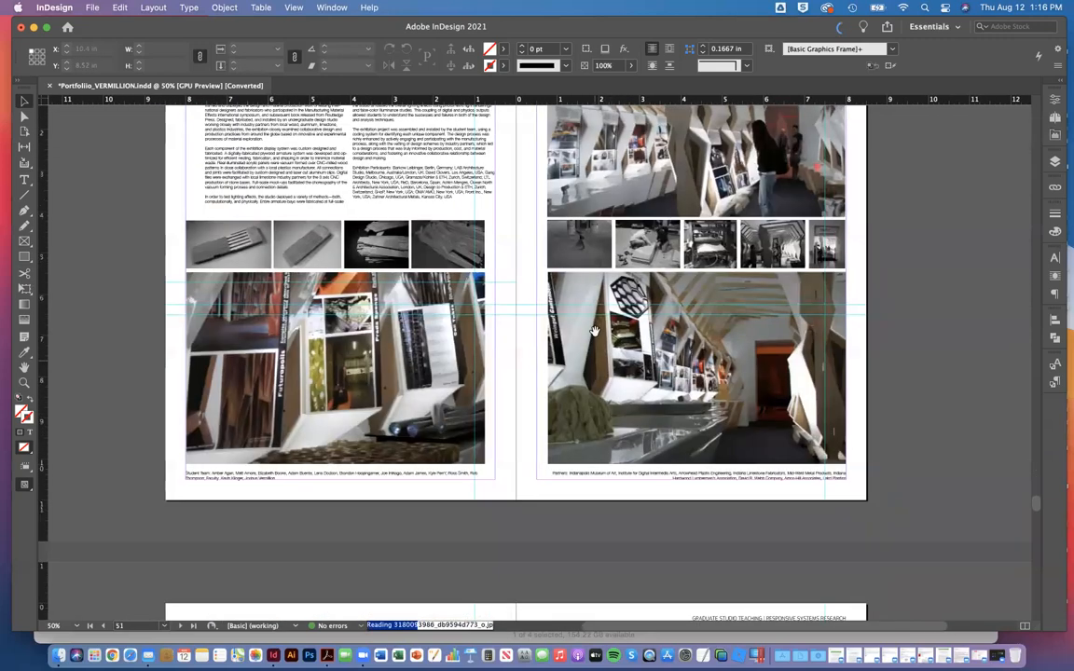
scroll(564, 309, "down", 20)
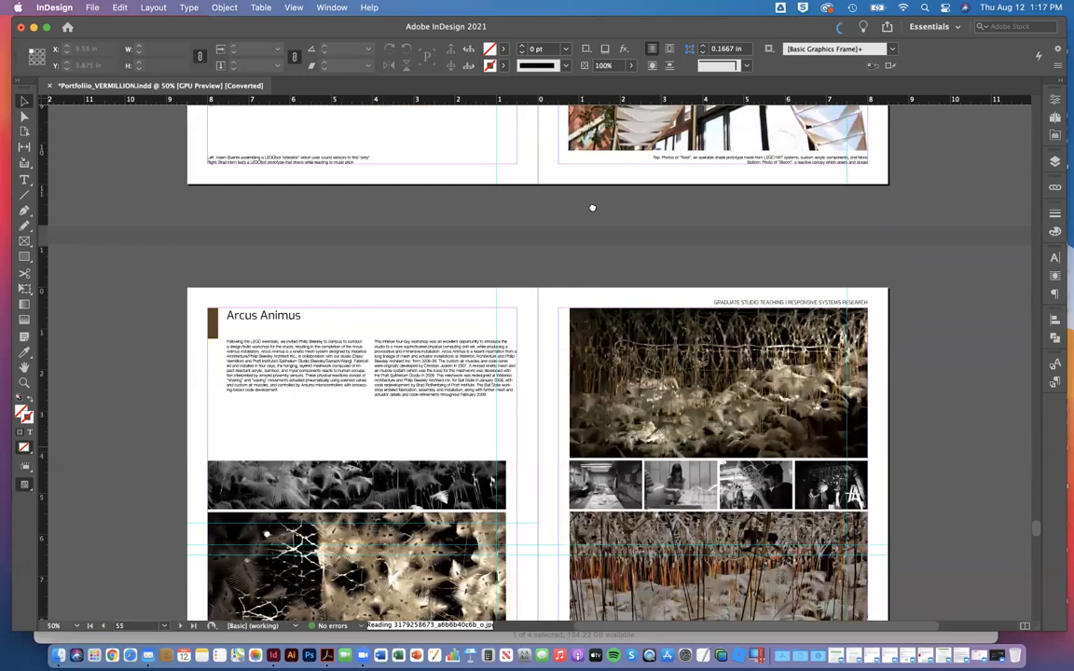
scroll(612, 240, "down", 15)
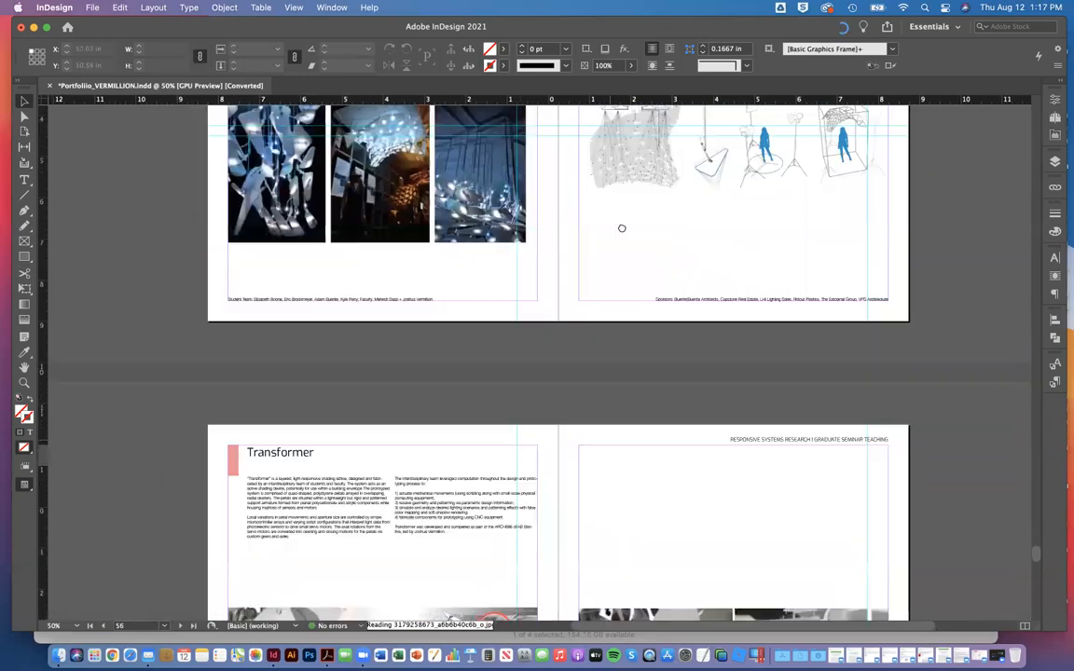
scroll(576, 386, "down", 20)
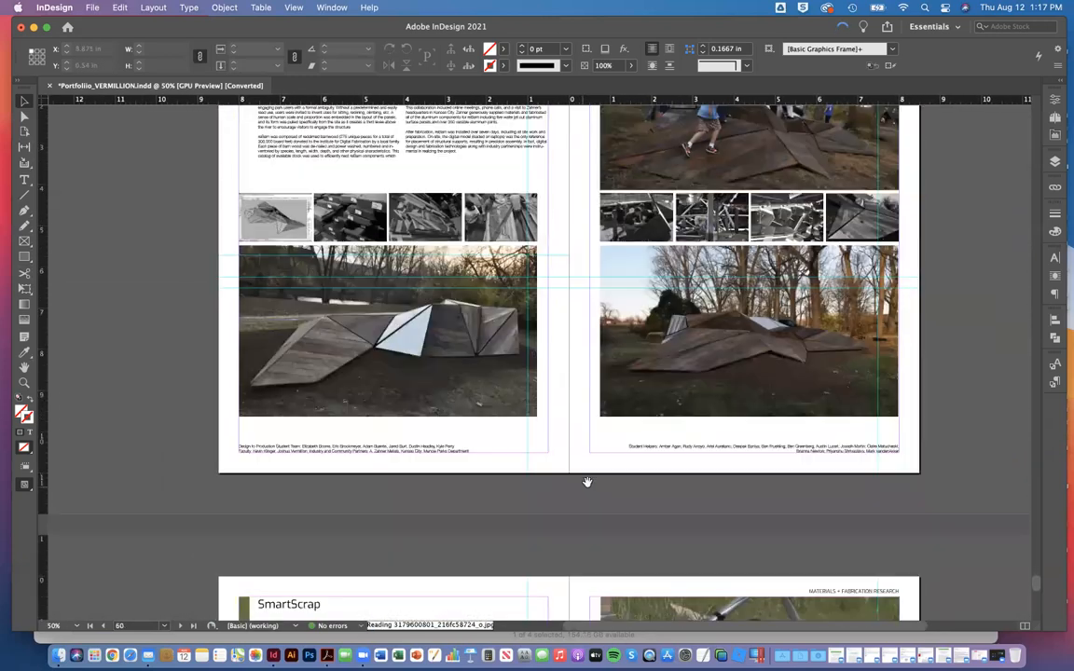
scroll(636, 414, "down", 10)
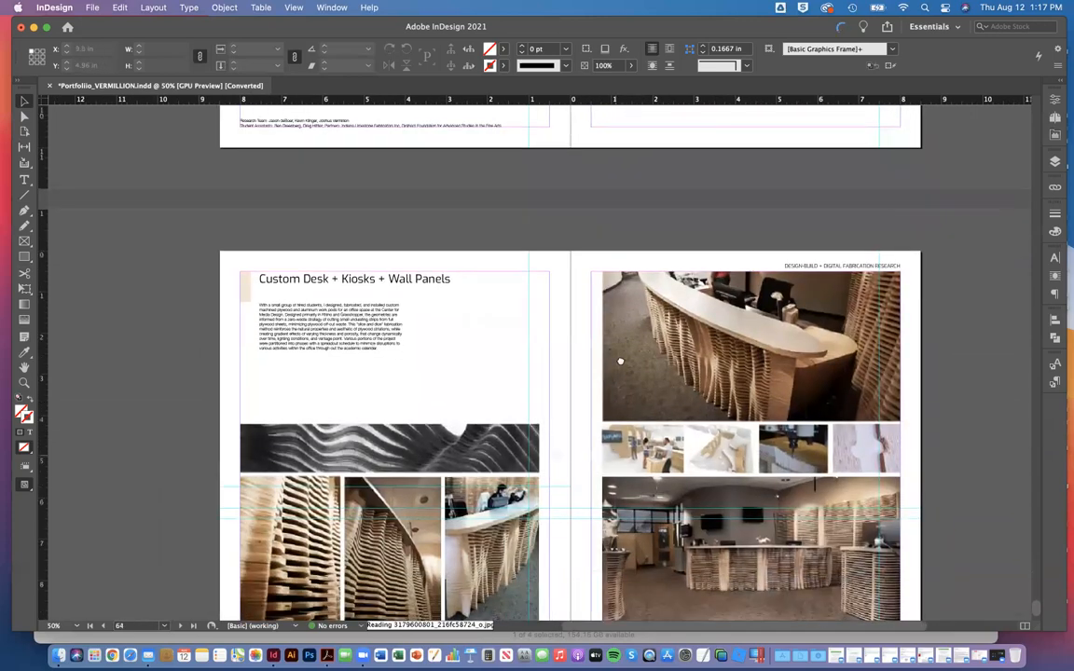
scroll(599, 307, "up", 8)
scroll(578, 394, "up", 15)
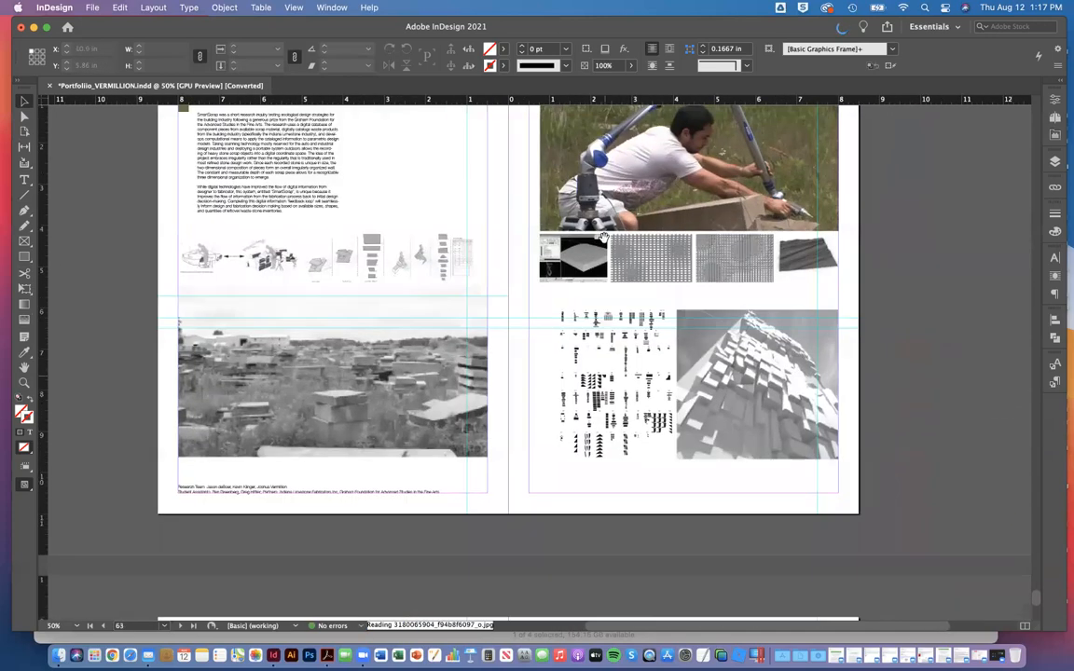
scroll(649, 312, "down", 8)
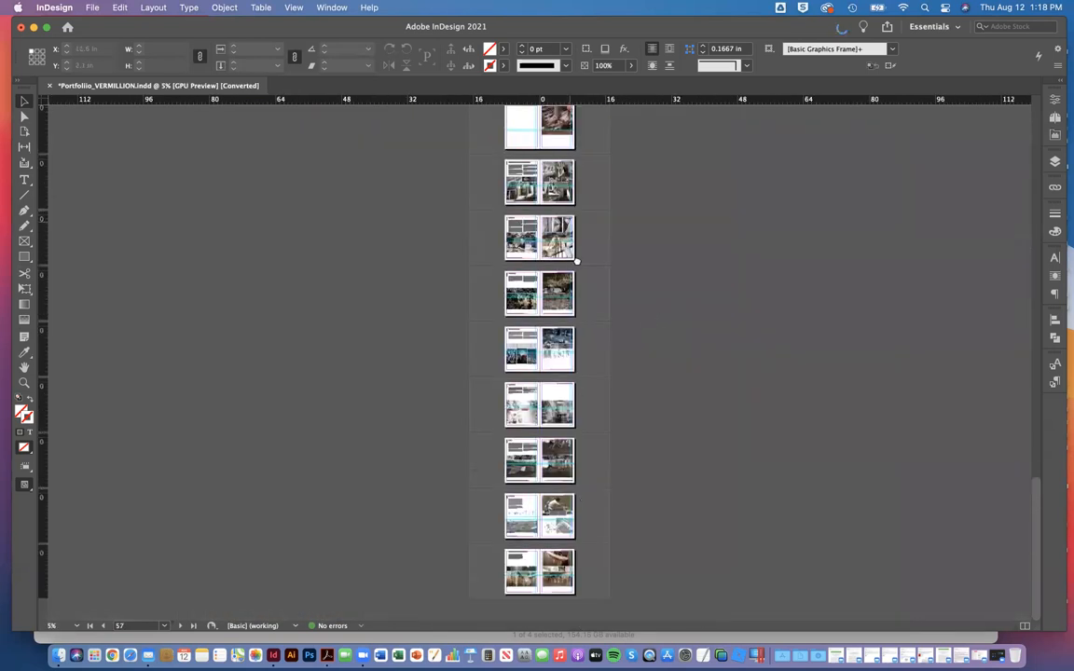
scroll(574, 264, "up", 5)
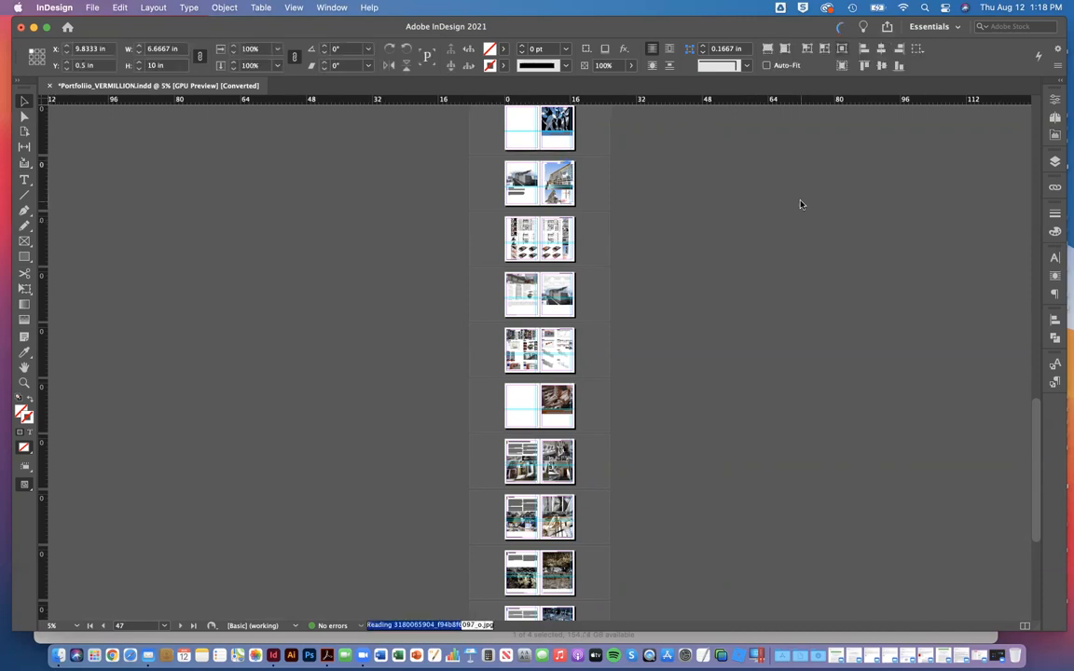
Step: Monitor the background PDF export until it finishes, then dismiss the background task list
left_click(842, 29)
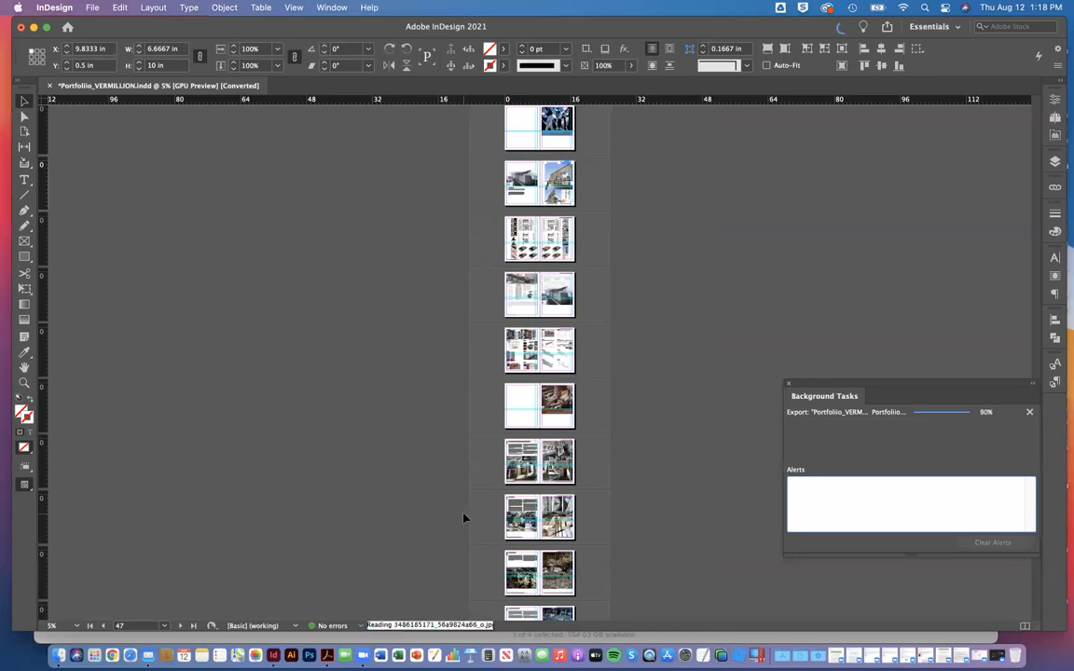
left_click(597, 185)
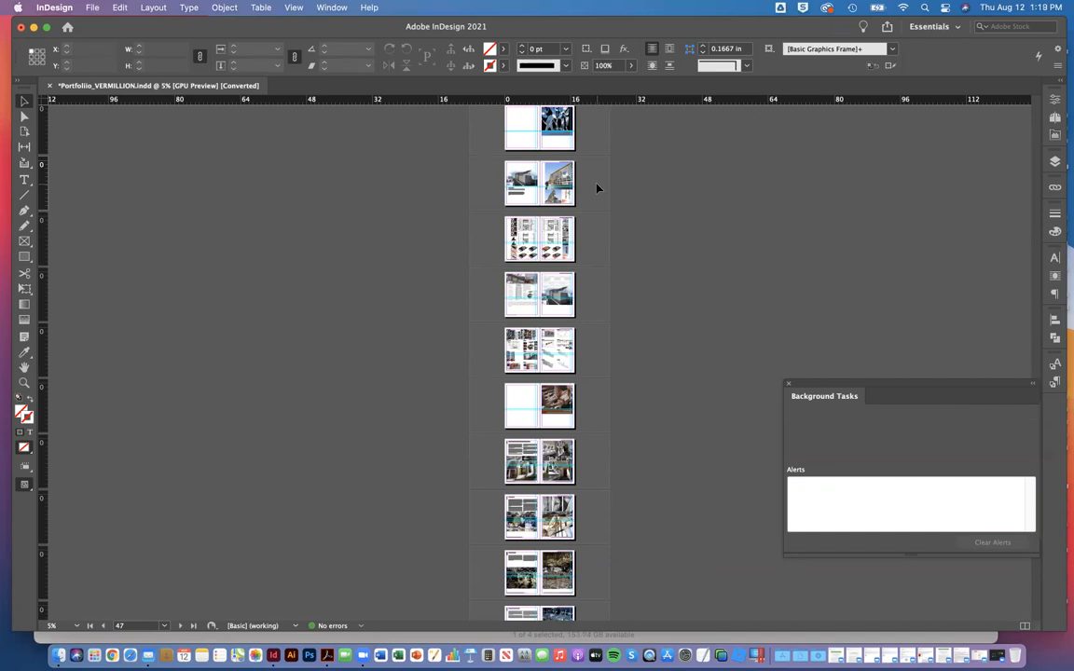
left_click(788, 384)
Step: Minimize the InDesign and Finder windows and check the file size of the exported portfolio PDF on the desktop
left_click(34, 26)
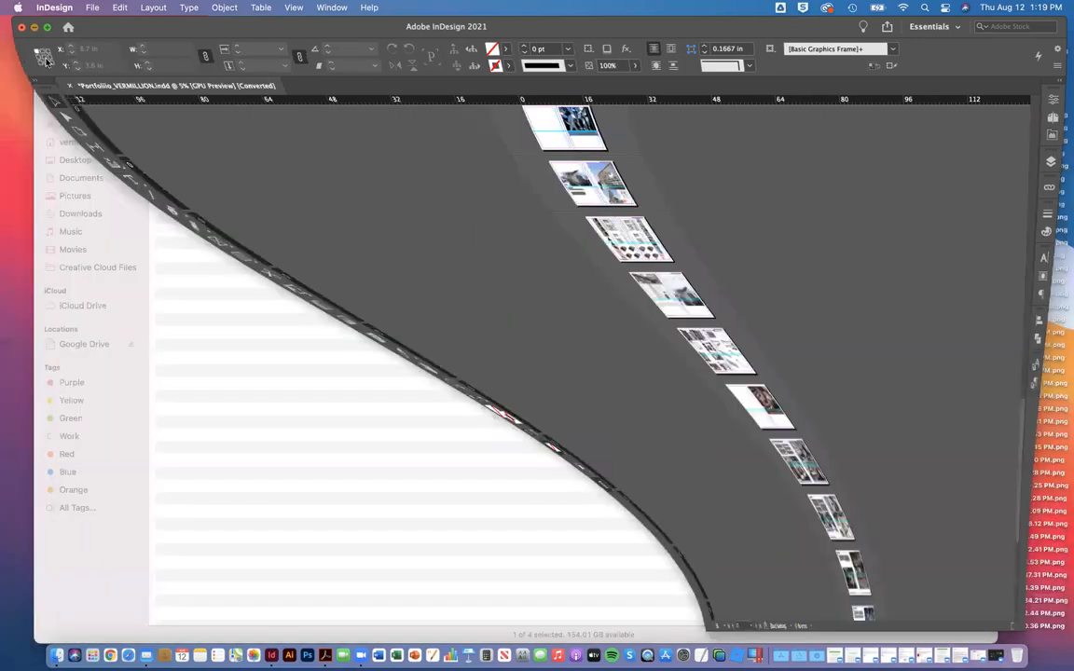
left_click(51, 31)
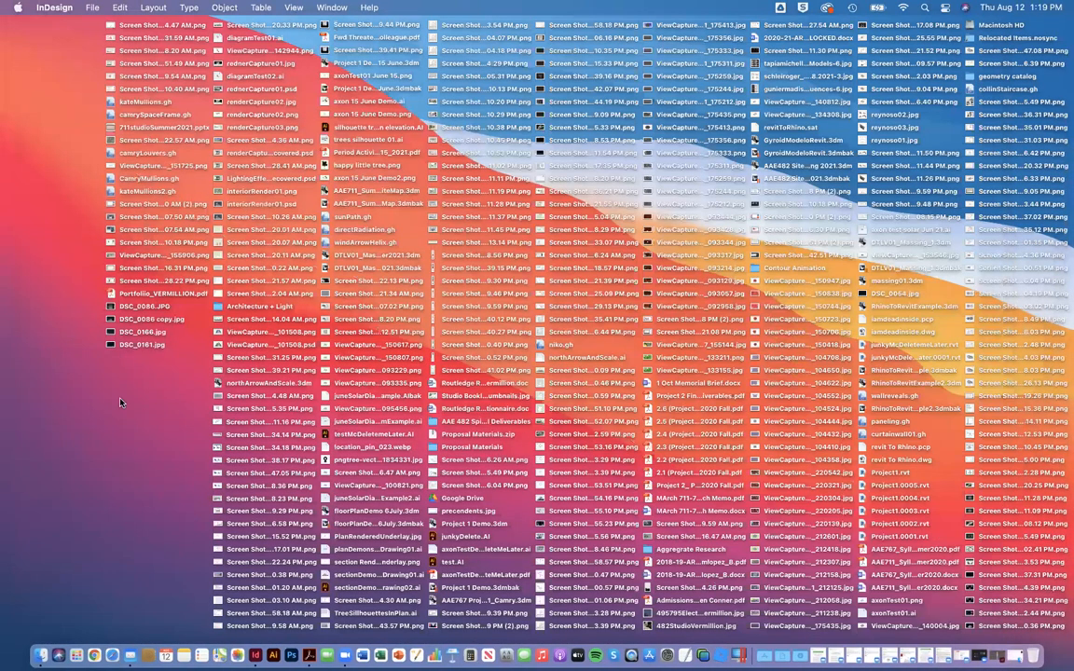
right_click(135, 294)
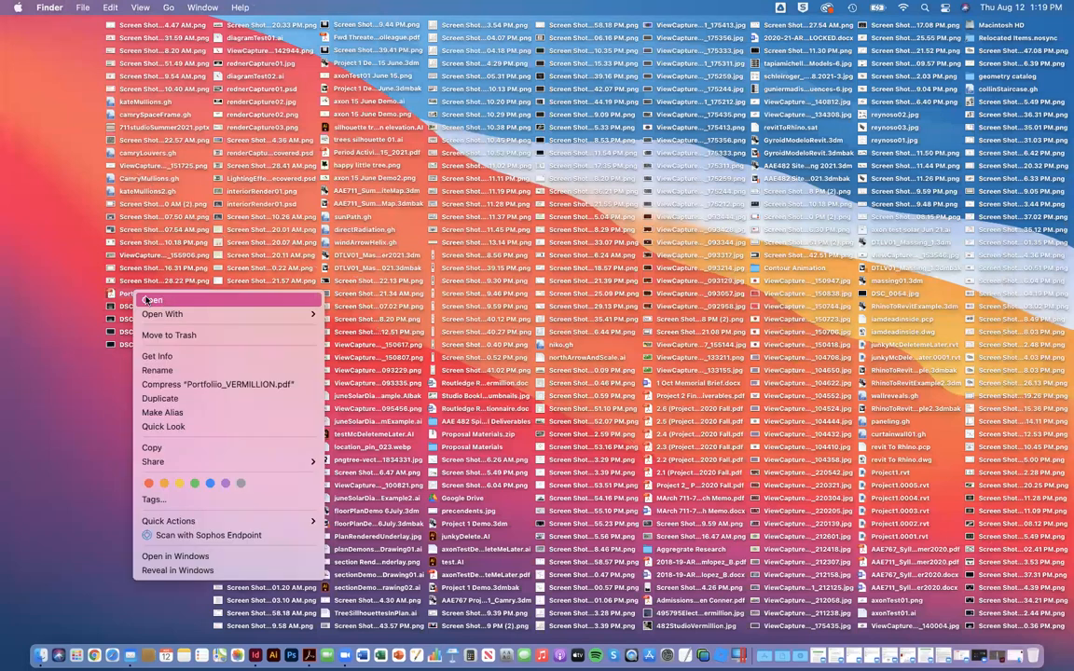
left_click(183, 357)
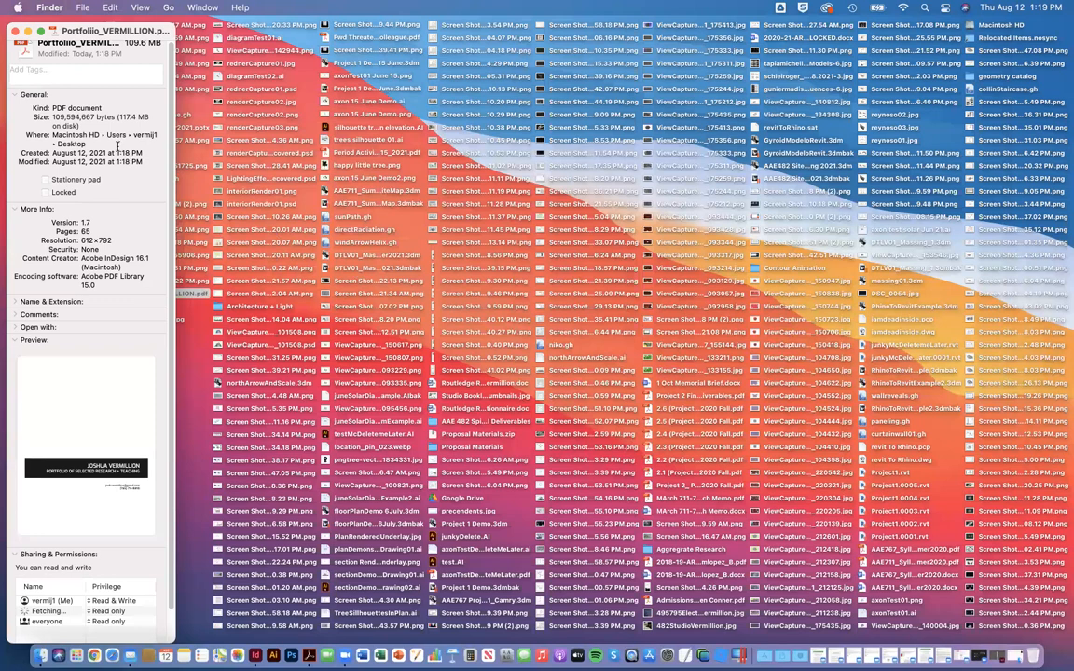
left_click_drag(116, 116, 87, 128)
scroll(87, 128, "up", 1)
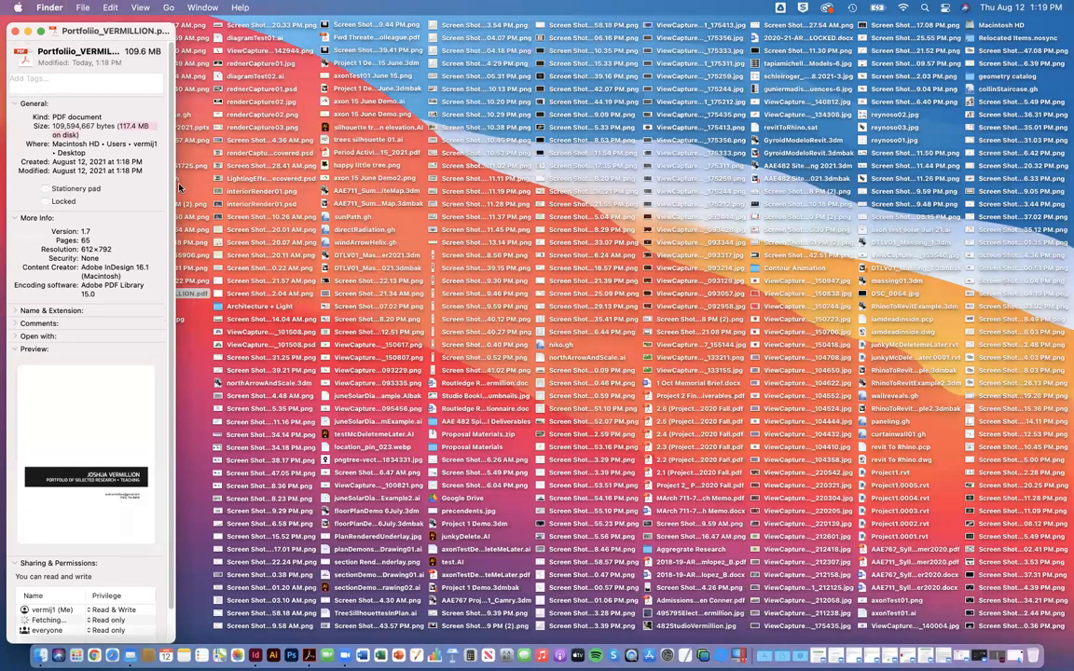
left_click(14, 32)
Step: Open the exported portfolio PDF from the desktop in Acrobat and fit one full page in the window
left_click_drag(154, 293, 1019, 649)
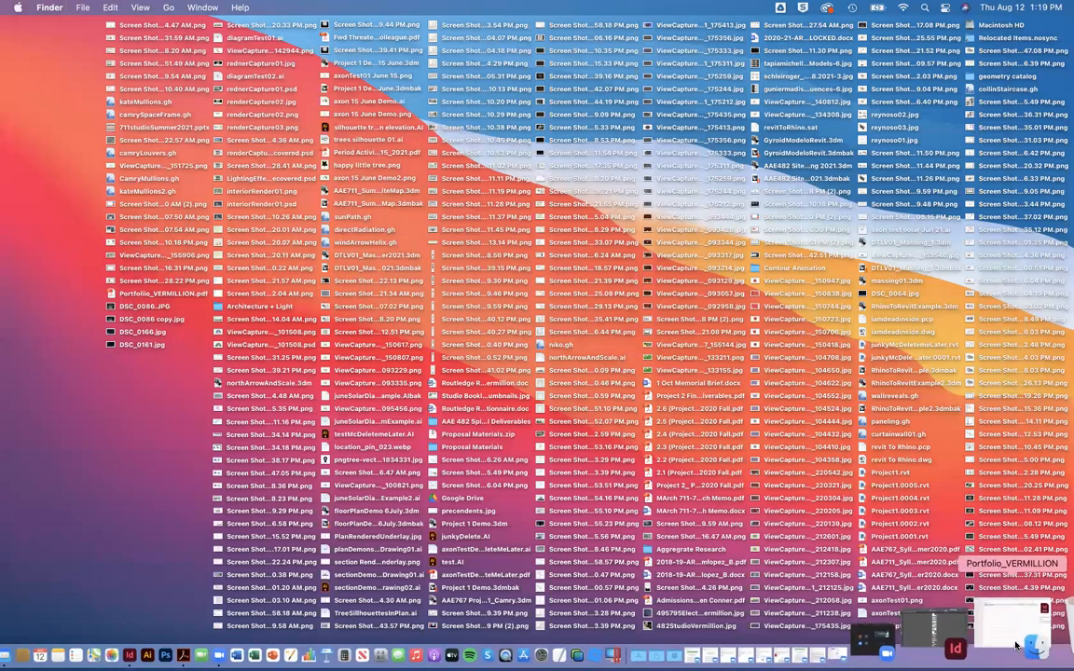
double_click(110, 294)
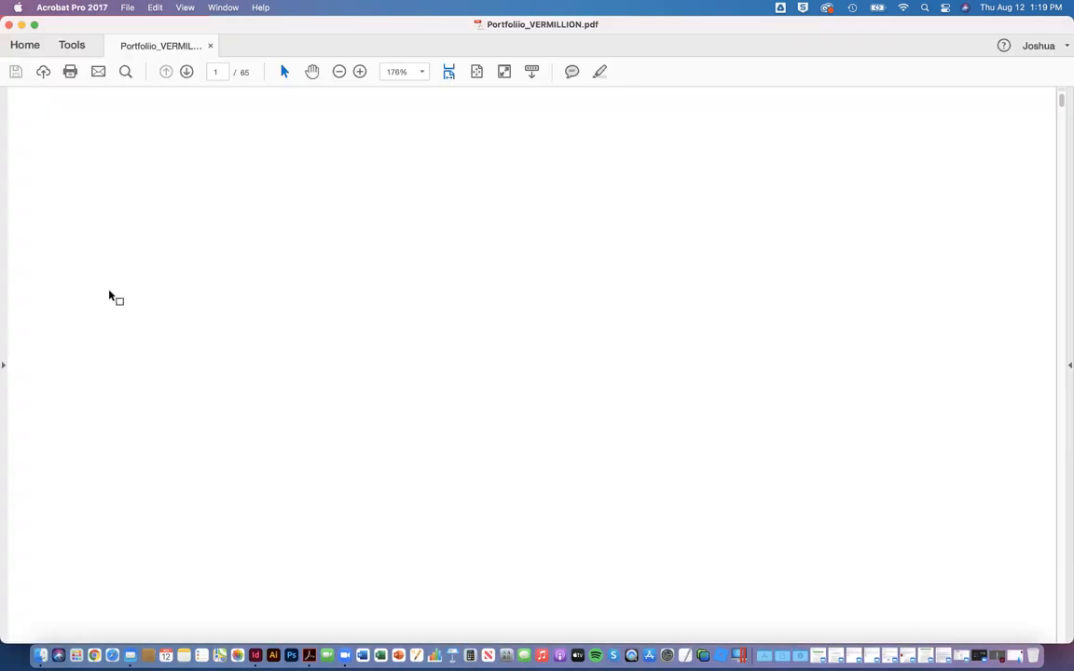
left_click(475, 73)
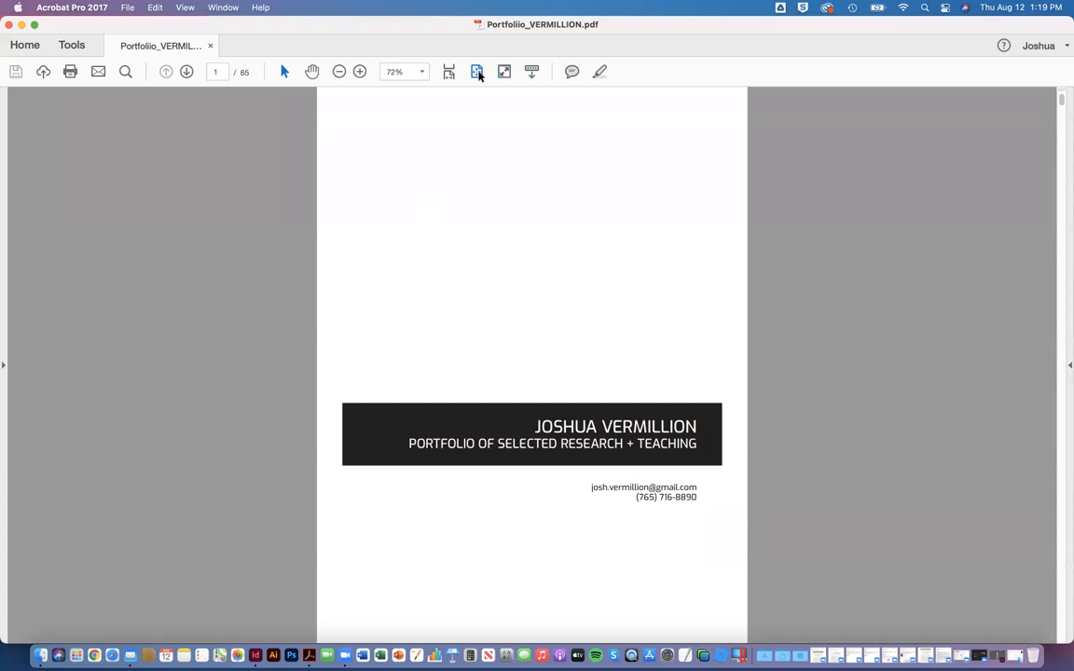
Step: Page through the exported portfolio PDF one page at a time to just past page 12, then return to the cover
left_click(185, 72)
left_click(186, 72)
left_click(185, 72)
left_click(185, 71)
left_click(185, 72)
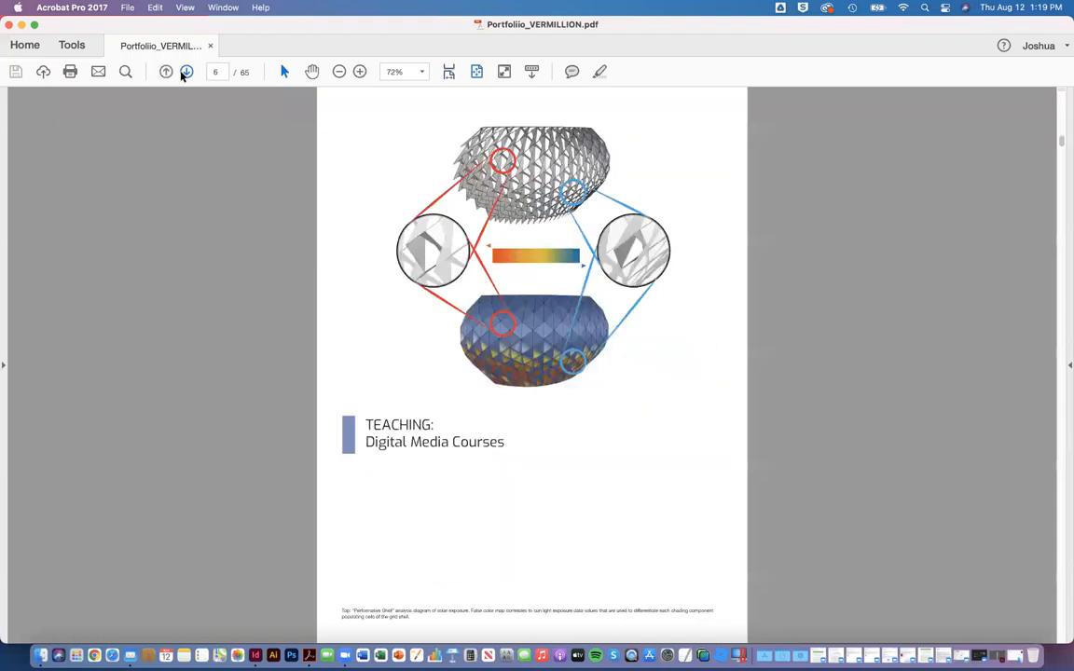
left_click(186, 72)
left_click(185, 72)
left_click(186, 71)
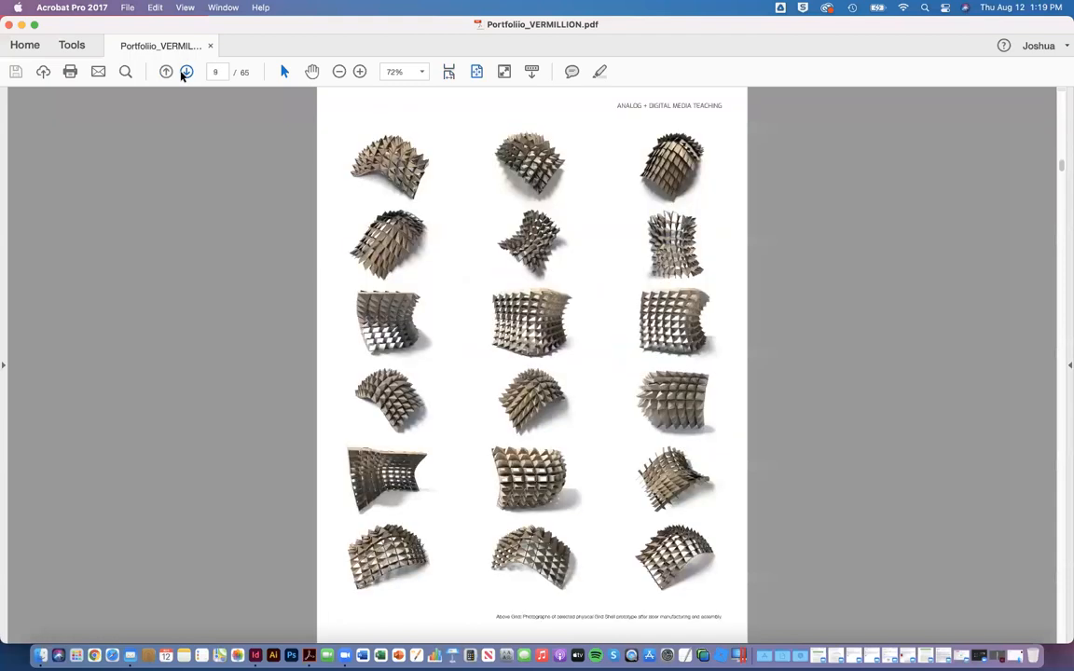
left_click(185, 72)
left_click(186, 72)
left_click(185, 72)
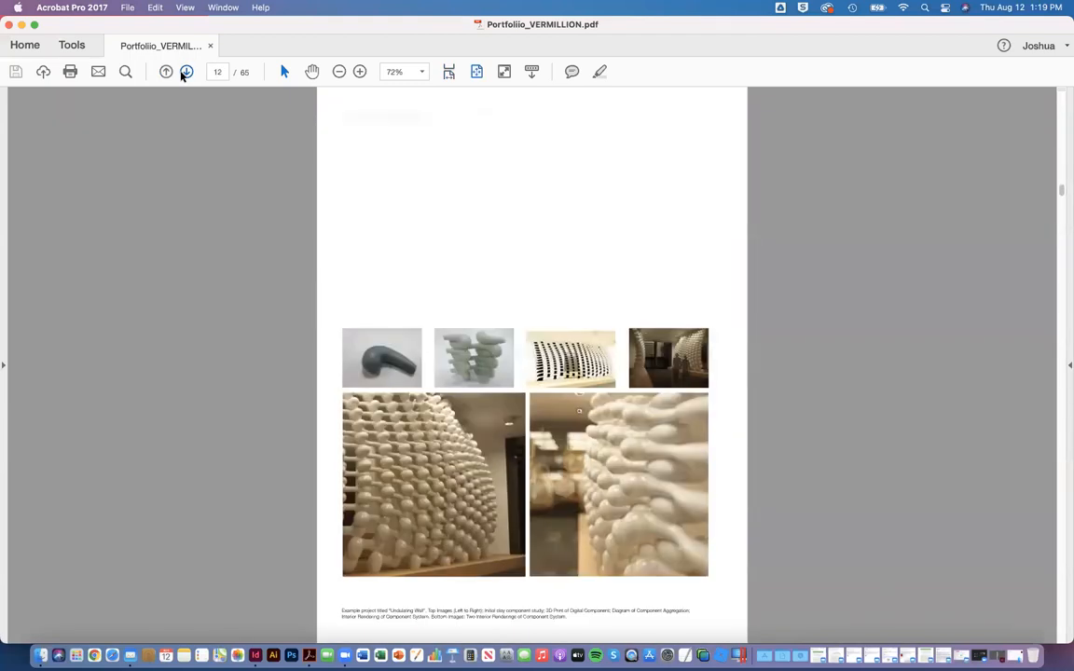
left_click(186, 72)
left_click(166, 72)
left_click(166, 71)
left_click(166, 72)
left_click(165, 72)
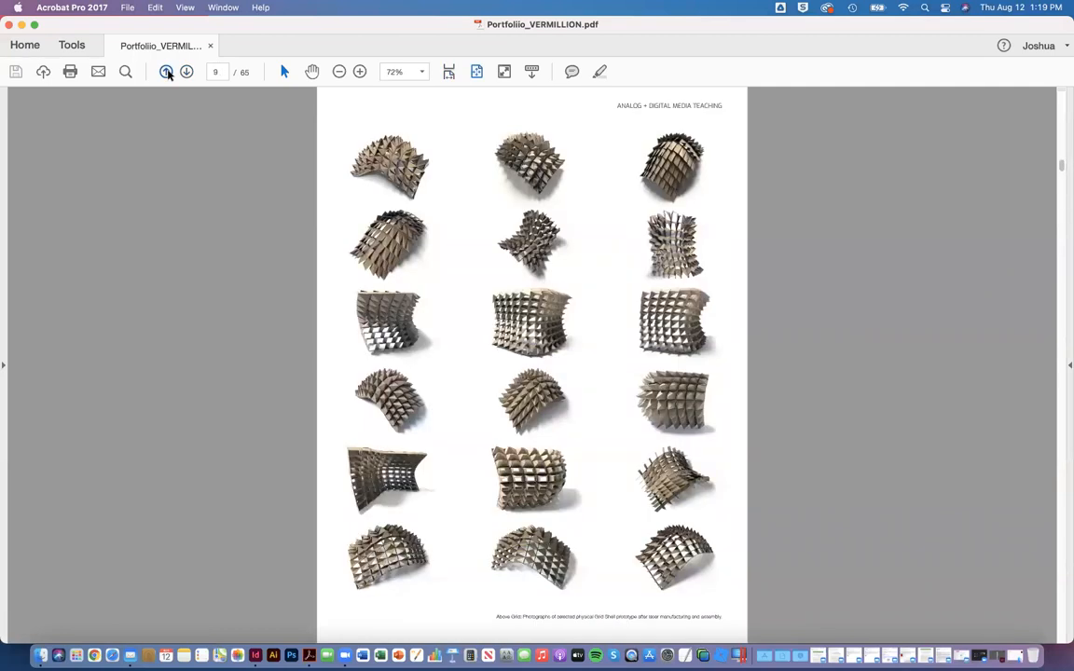
left_click(166, 71)
left_click(166, 71)
left_click(166, 72)
left_click(166, 72)
left_click(166, 72)
left_click(166, 72)
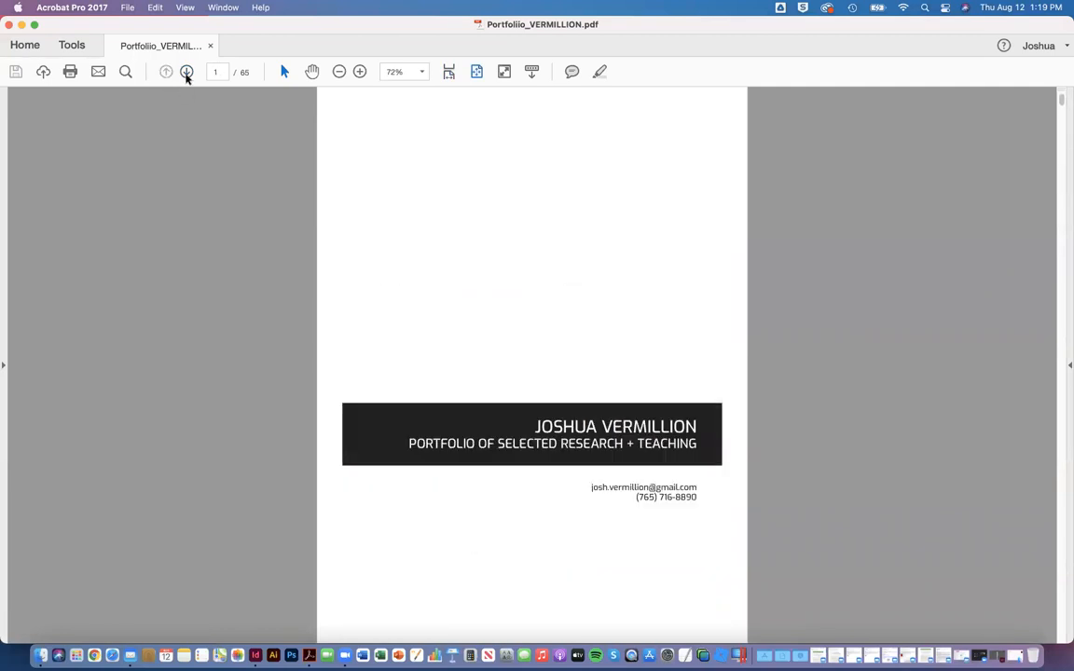
Step: Switch the portfolio PDF's page display to Two Page View
left_click(184, 10)
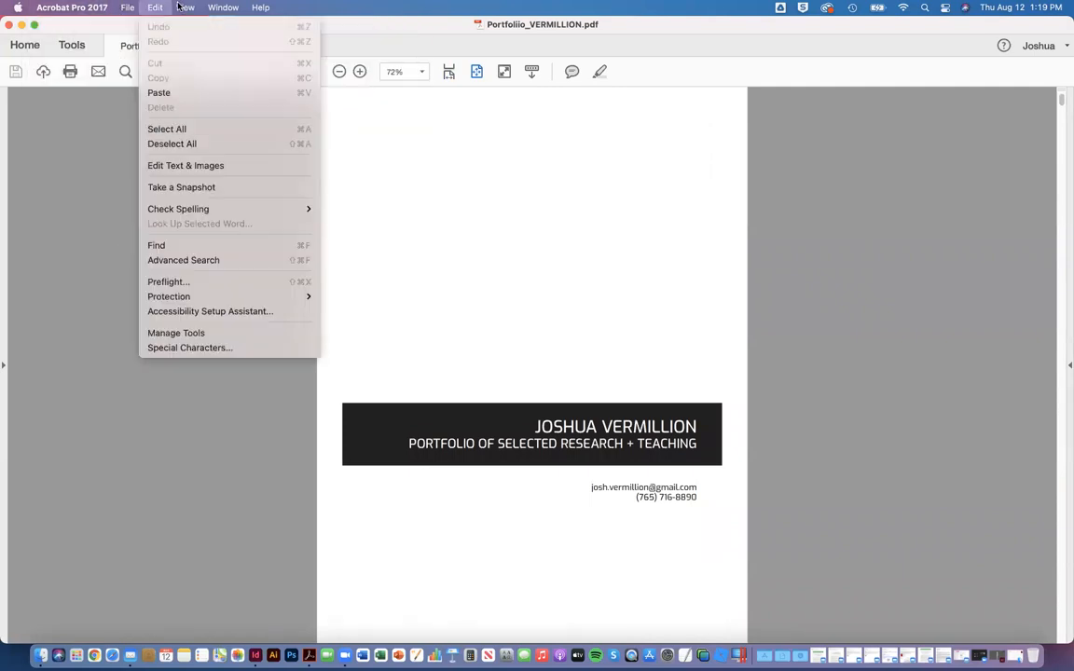
mouse_move(210, 67)
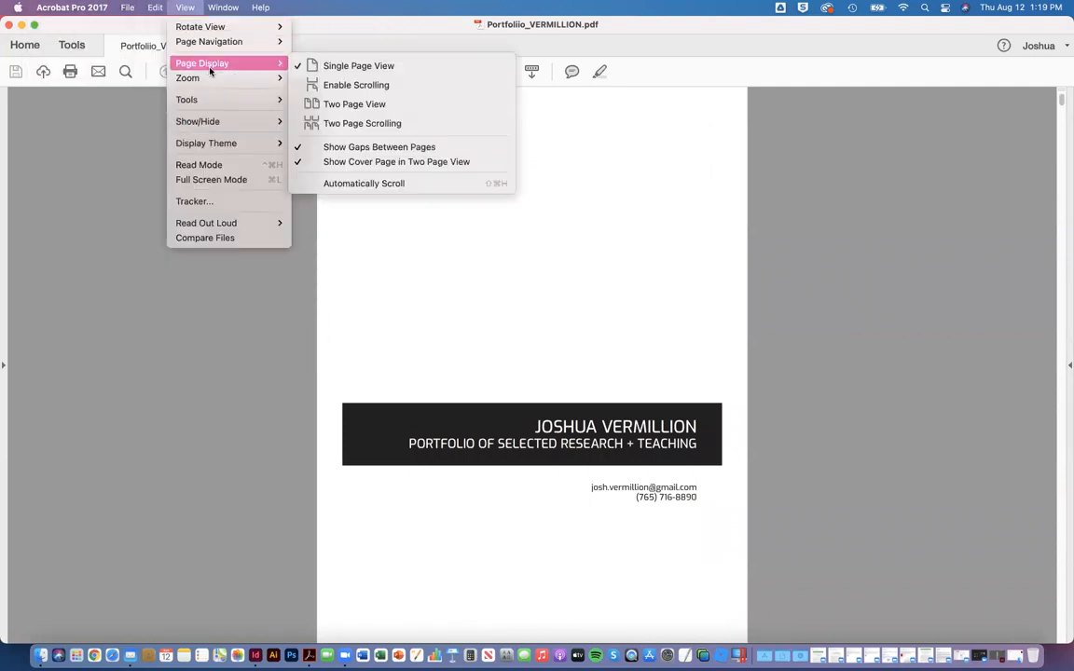
left_click(371, 105)
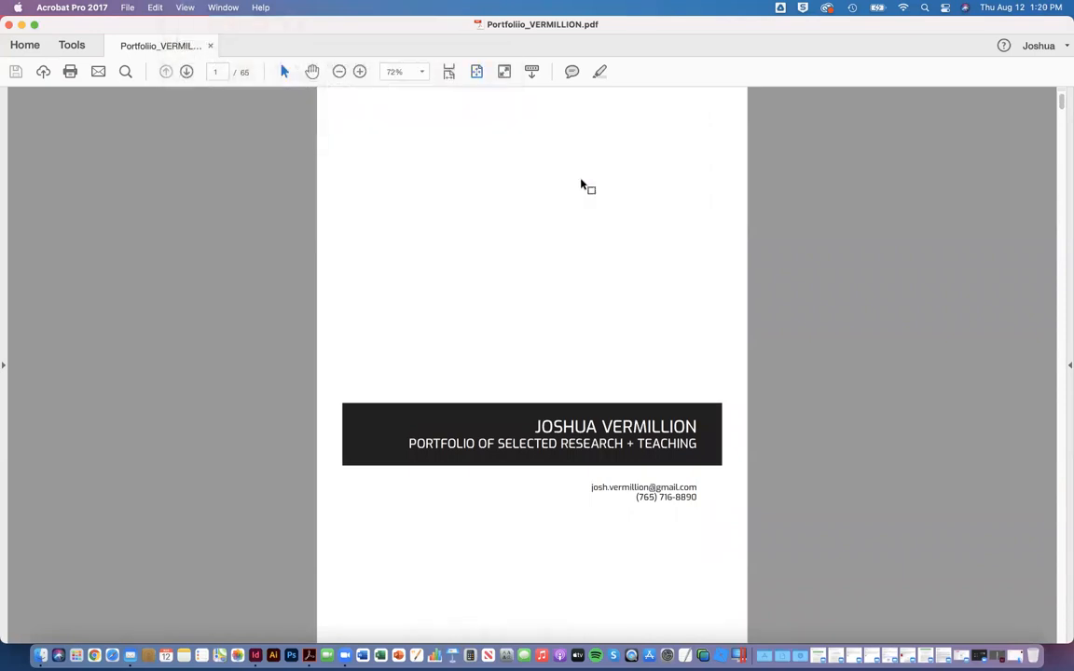
Step: Look through the facing-page spreads from the cover into the undergraduate studio section, then return to the cover
left_click(187, 73)
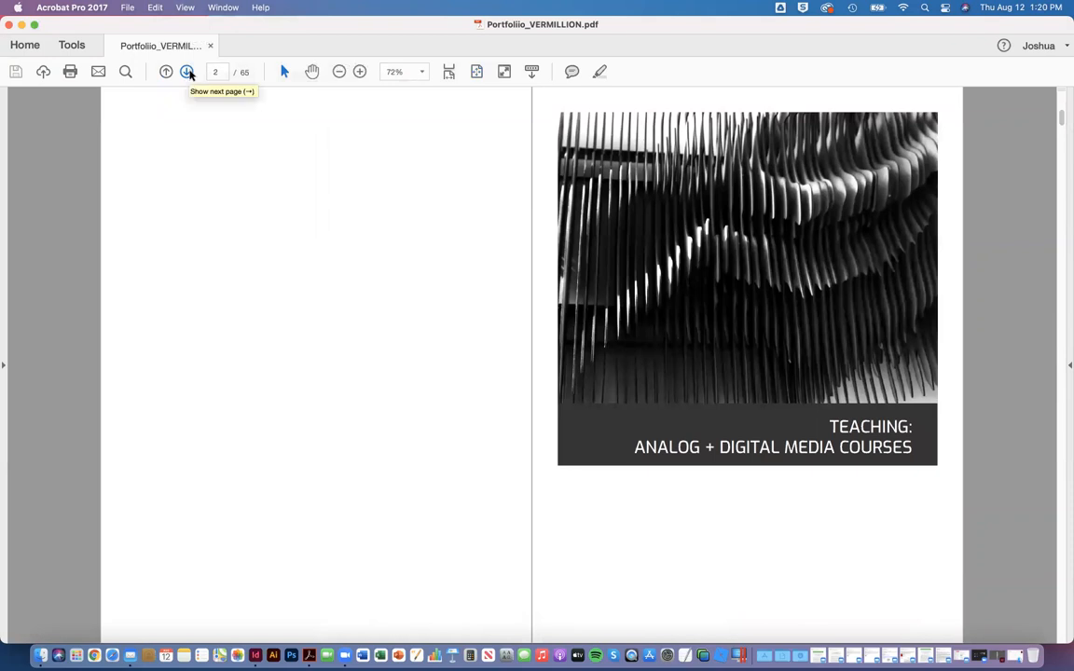
left_click(188, 74)
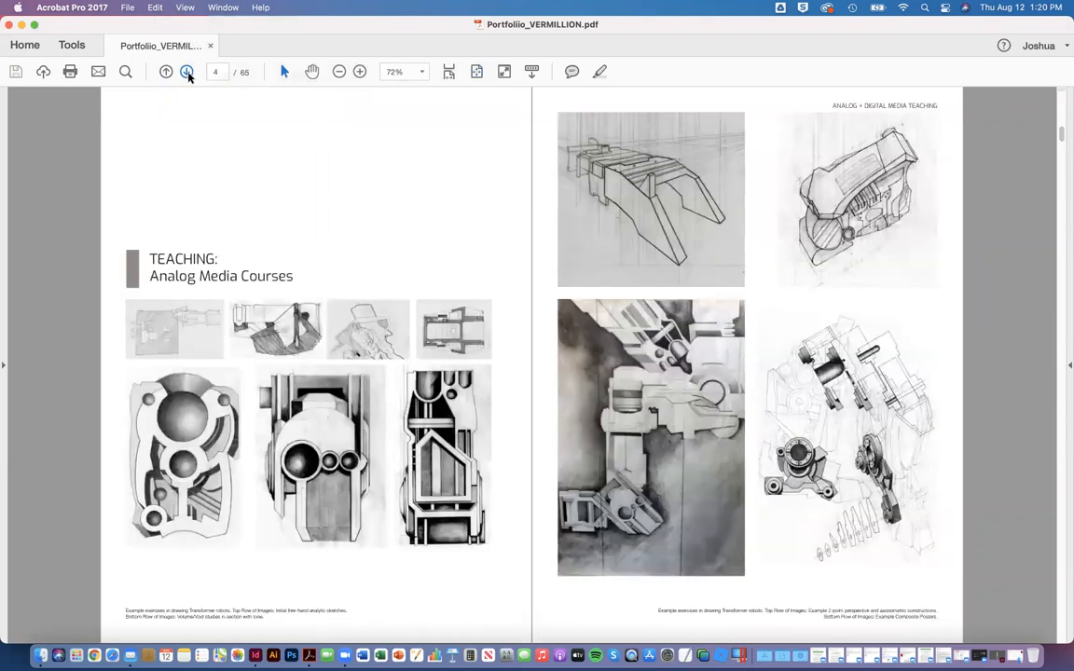
left_click(187, 74)
left_click(188, 73)
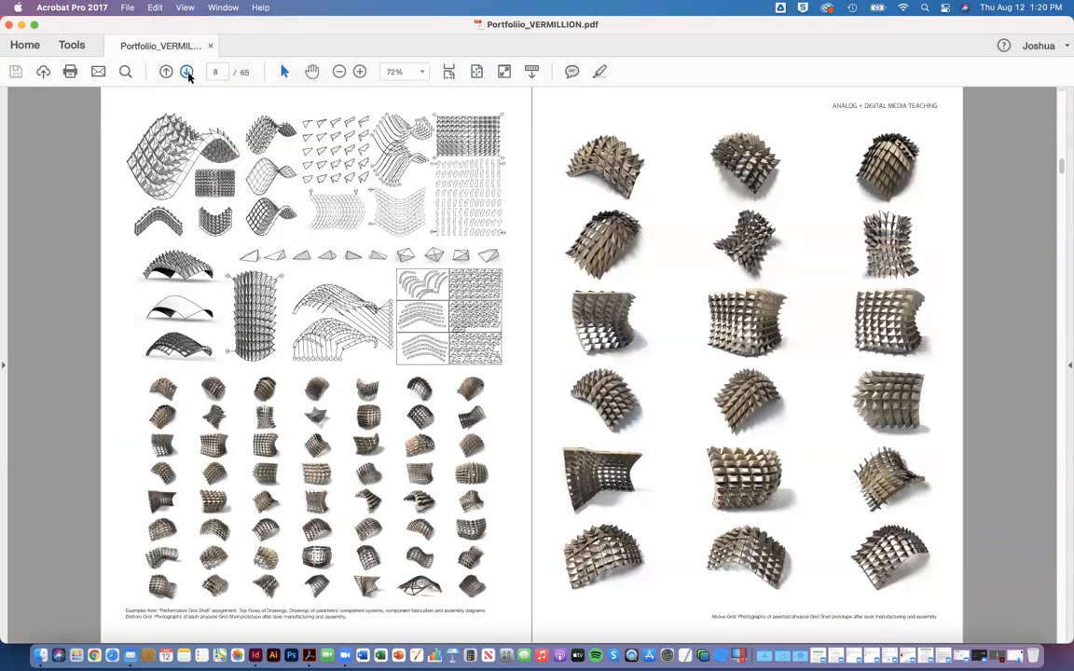
left_click(187, 73)
left_click(187, 74)
left_click(188, 74)
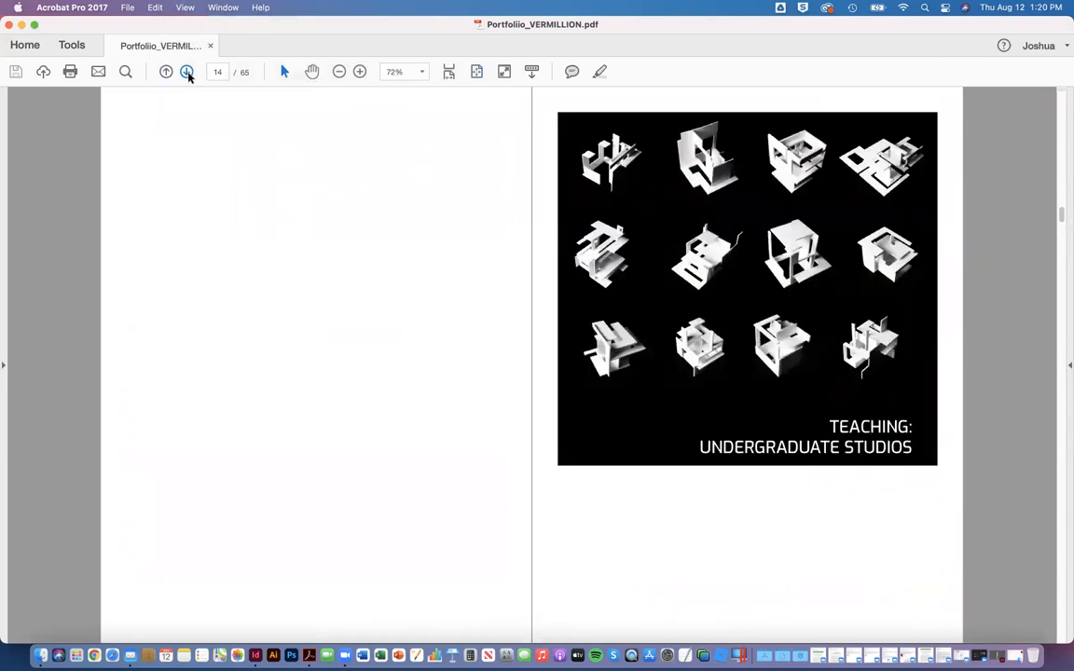
left_click(187, 73)
left_click(187, 74)
left_click(187, 74)
left_click(187, 73)
left_click(165, 74)
left_click(165, 75)
left_click(165, 74)
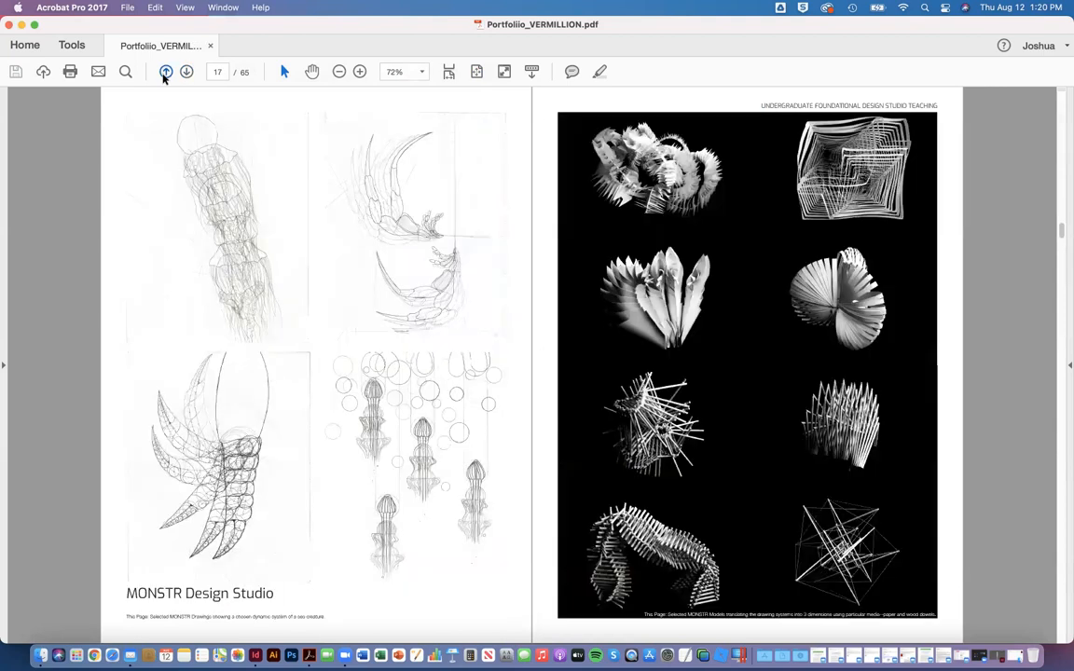
left_click(165, 75)
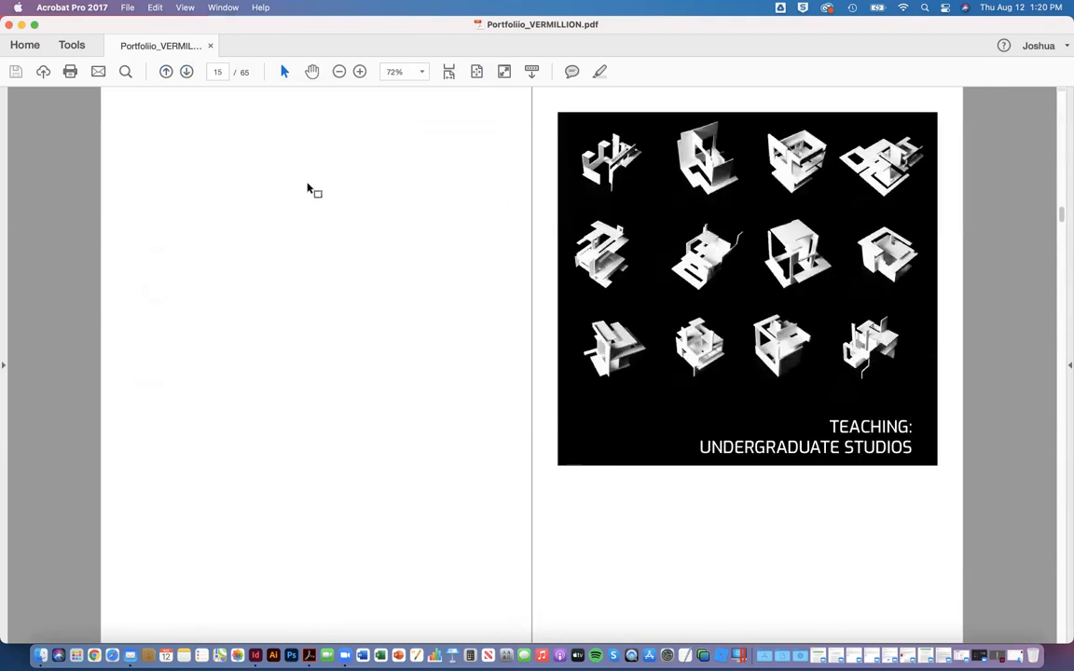
left_click(166, 72)
left_click(167, 73)
left_click(167, 73)
left_click(167, 73)
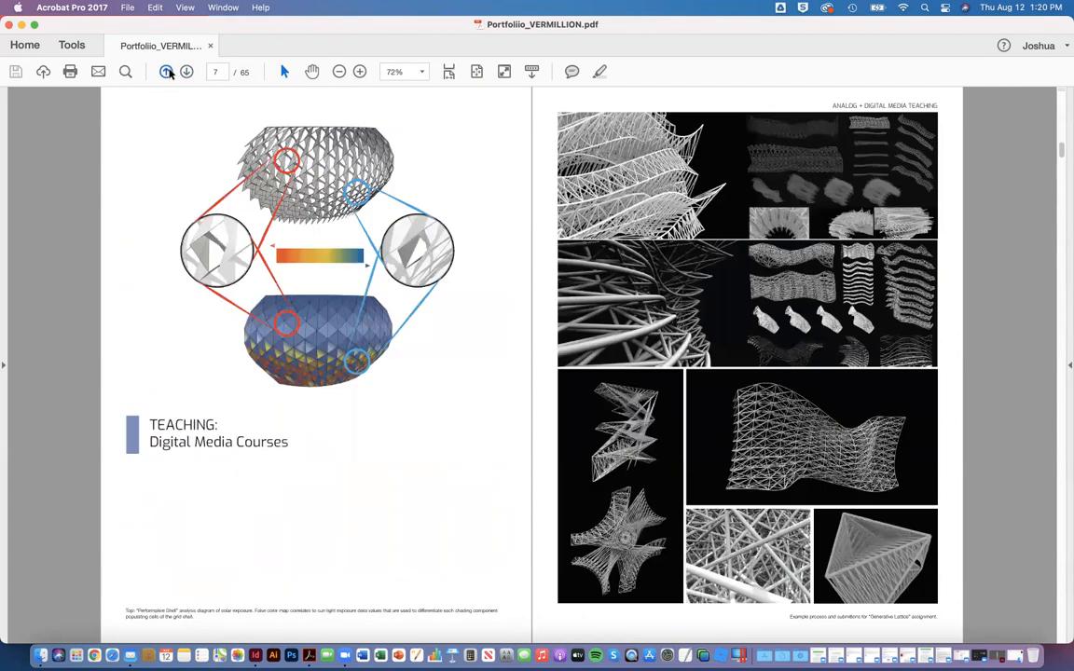
left_click(167, 73)
left_click(167, 73)
left_click(167, 72)
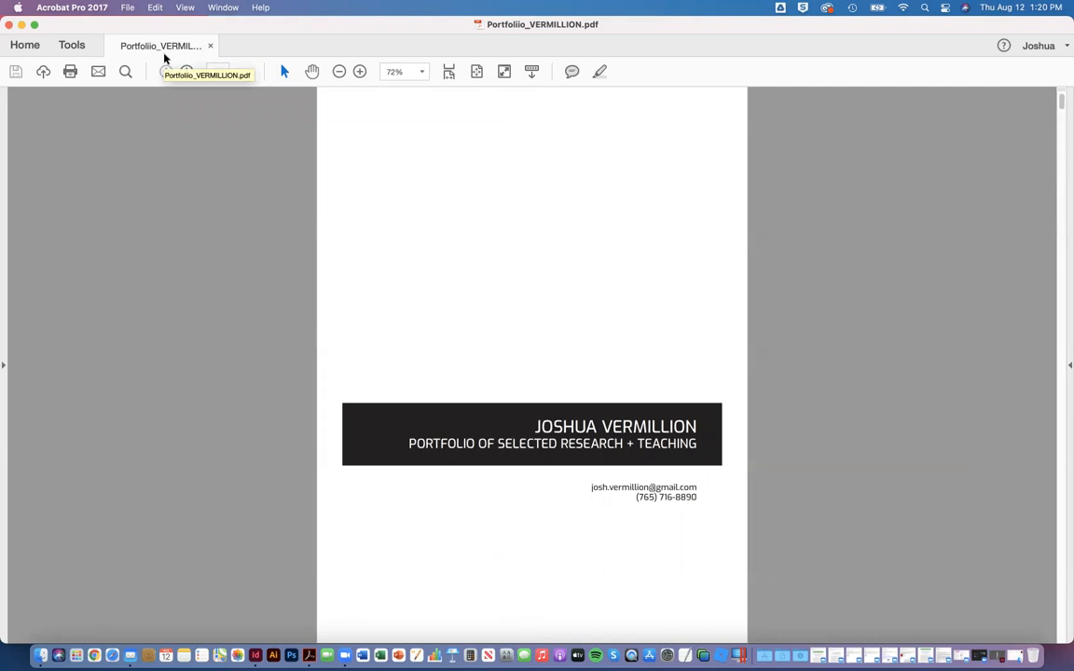
Step: Set the PDF's initial-view page layout to Two-Up (Cover Page) in the document properties and save the file
left_click(124, 10)
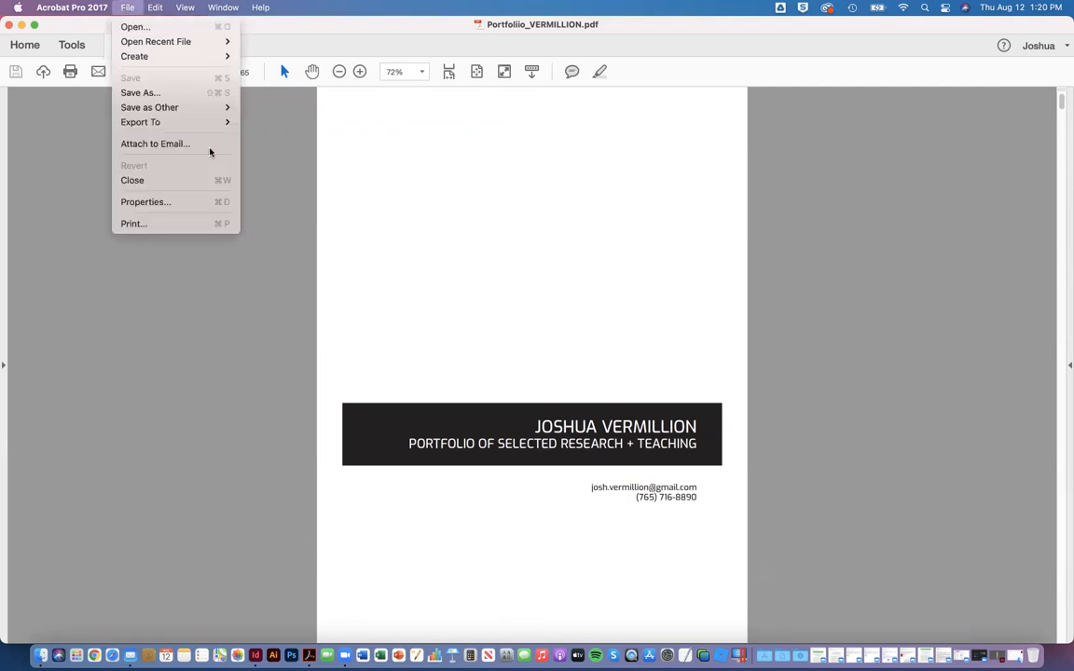
left_click(167, 203)
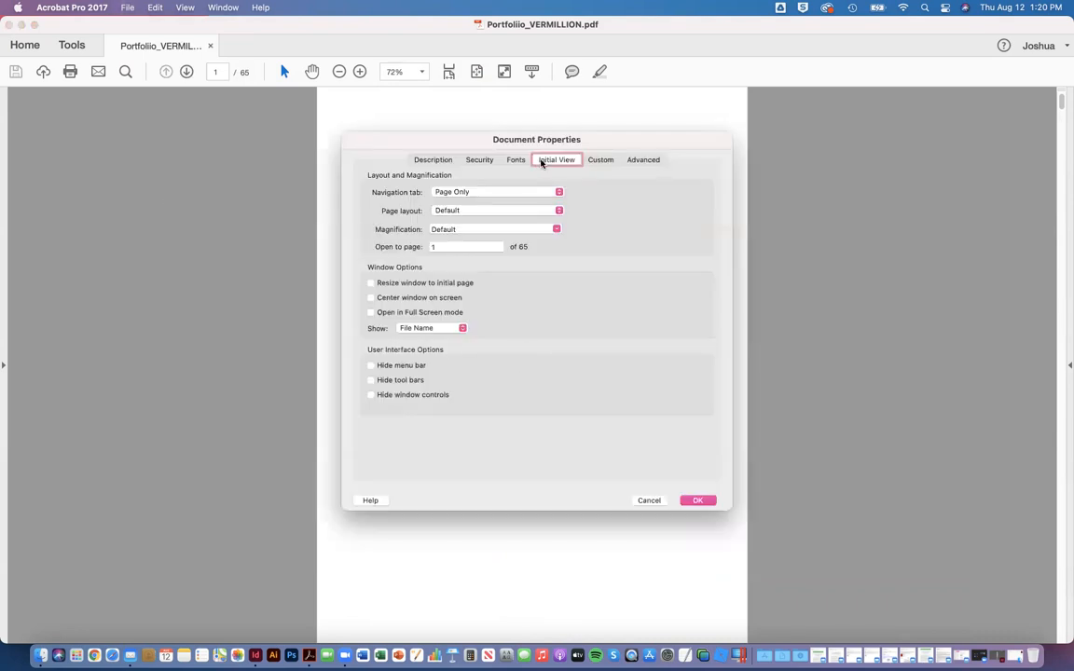
left_click(442, 160)
left_click(516, 160)
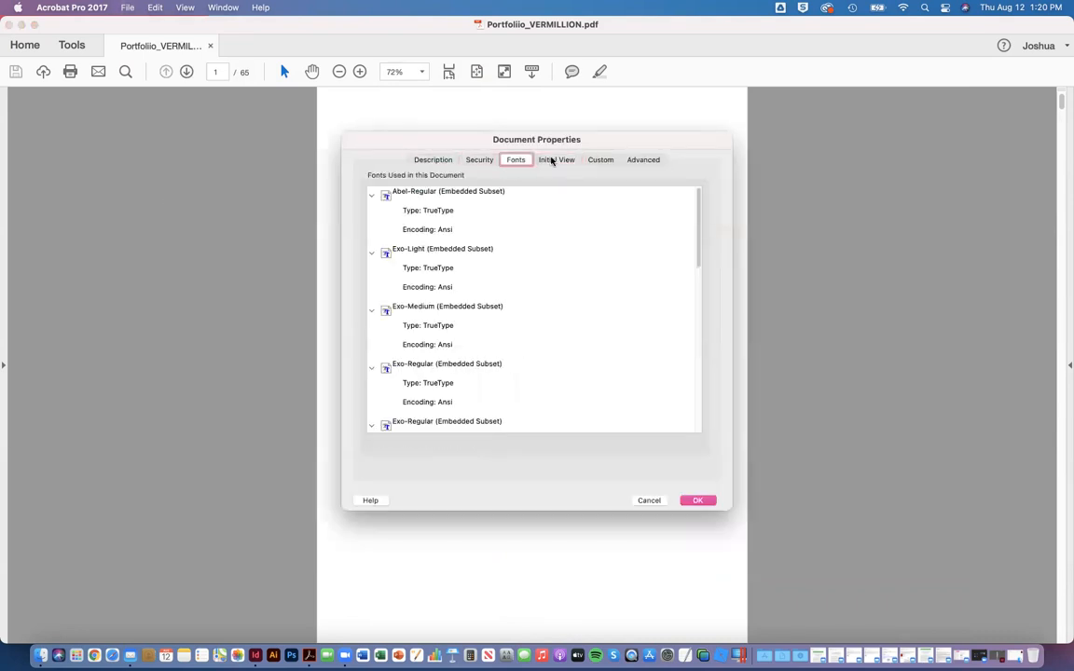
left_click(555, 160)
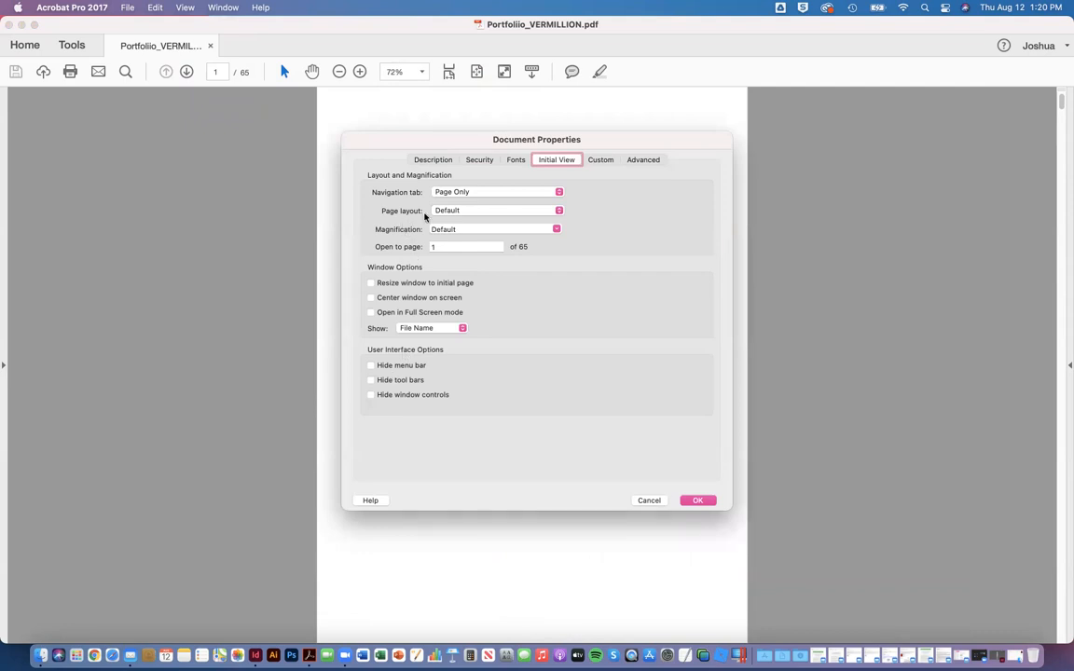
left_click(559, 209)
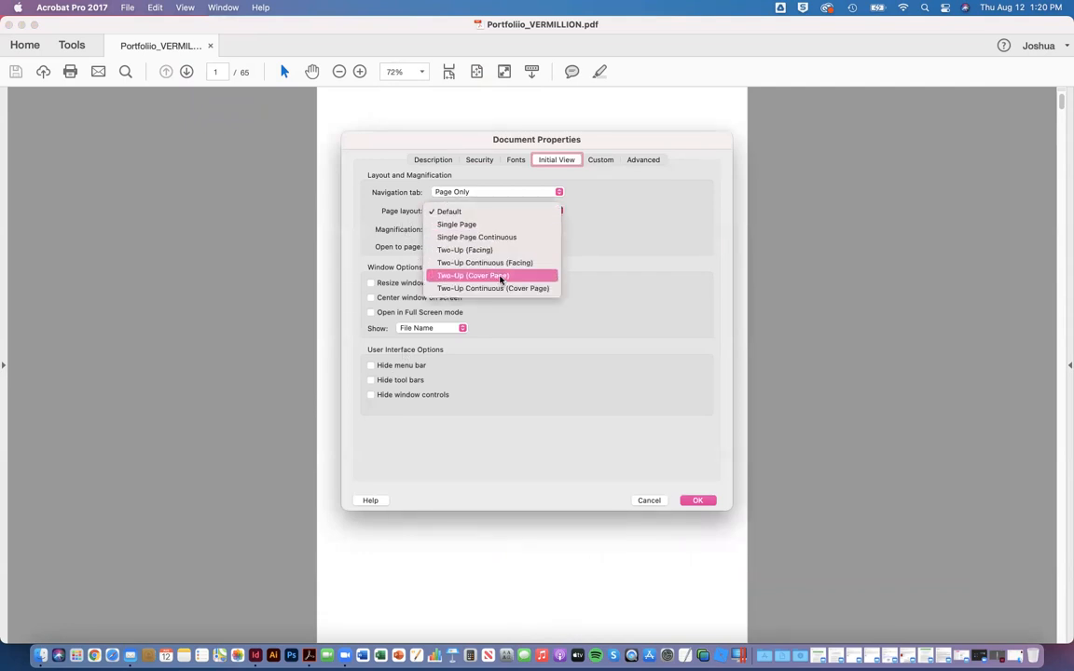
left_click(500, 276)
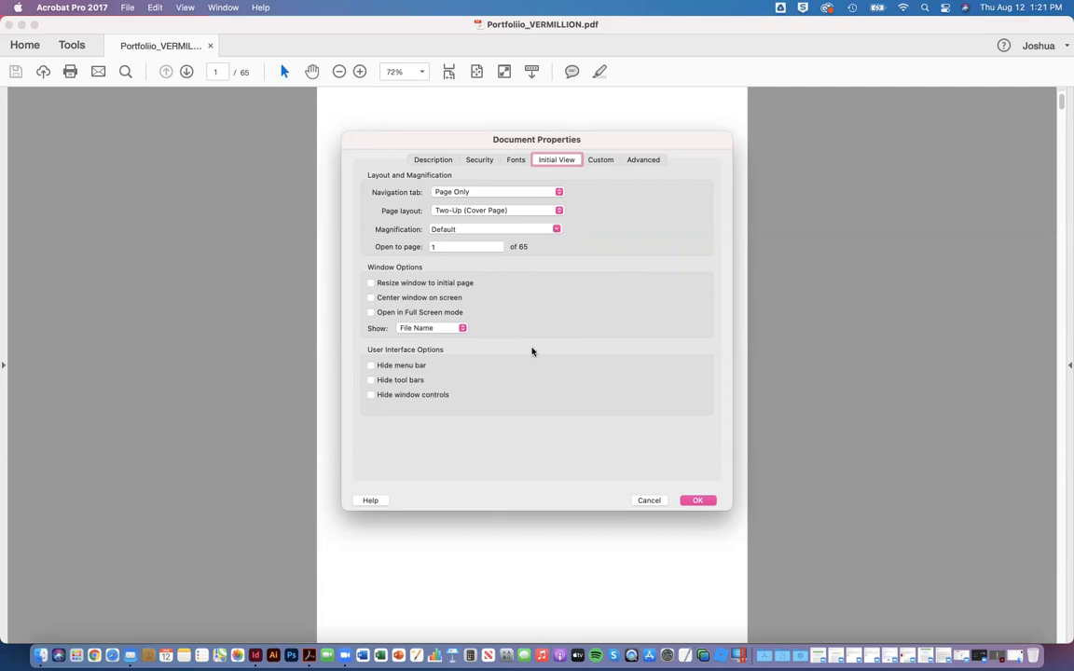
left_click(698, 501)
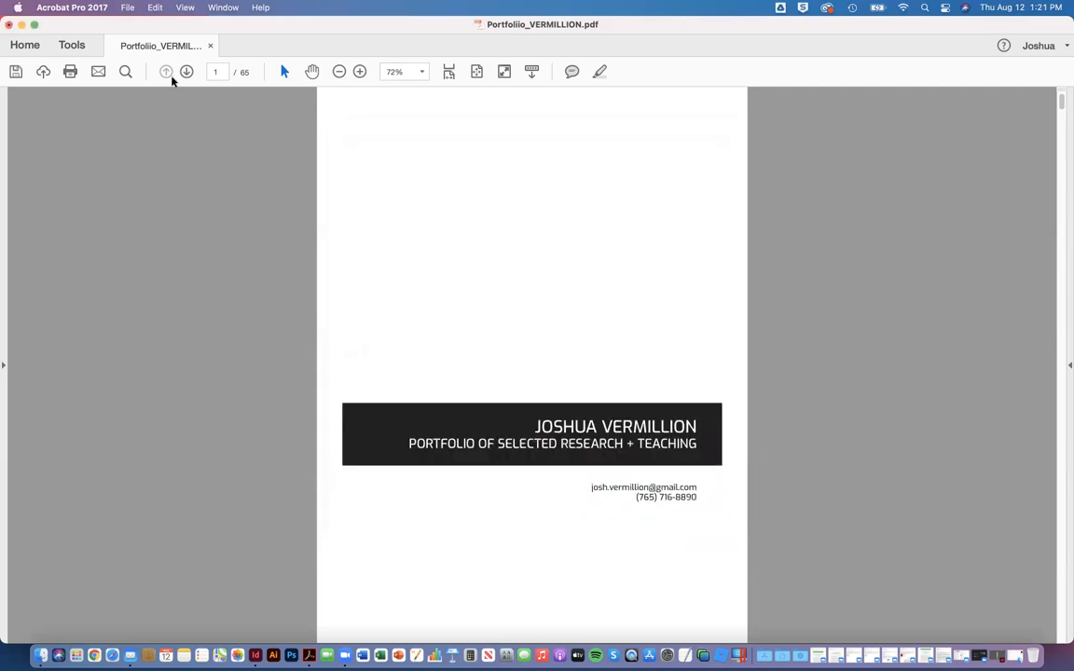
left_click(186, 72)
left_click(187, 72)
left_click(14, 71)
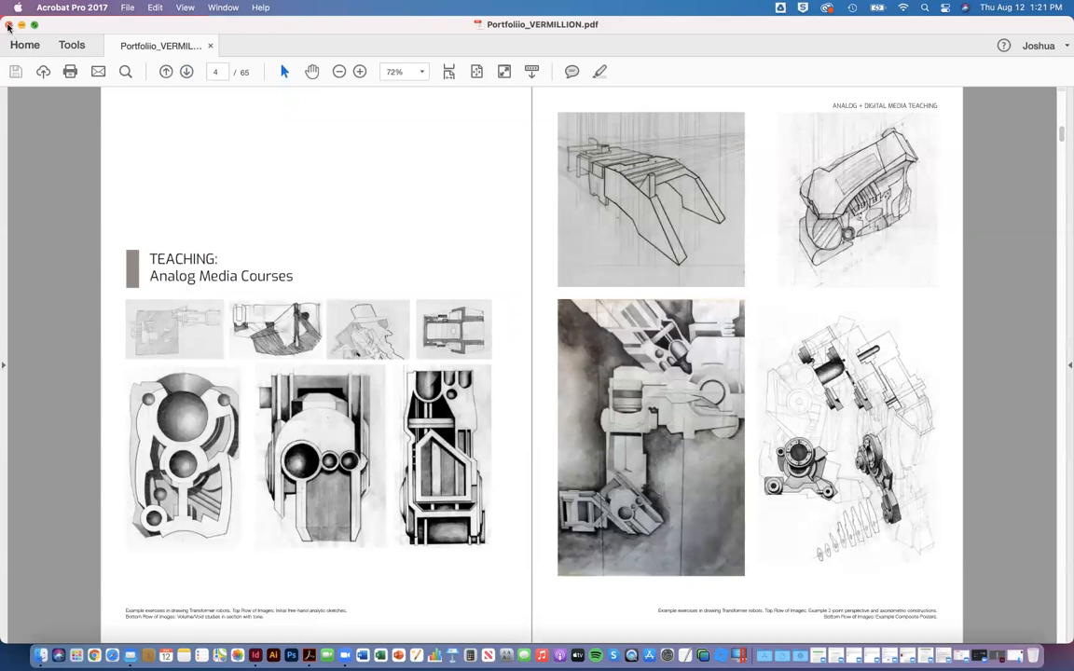
Step: Close the portfolio PDF and reopen it from the desktop
left_click(7, 25)
left_click(187, 294)
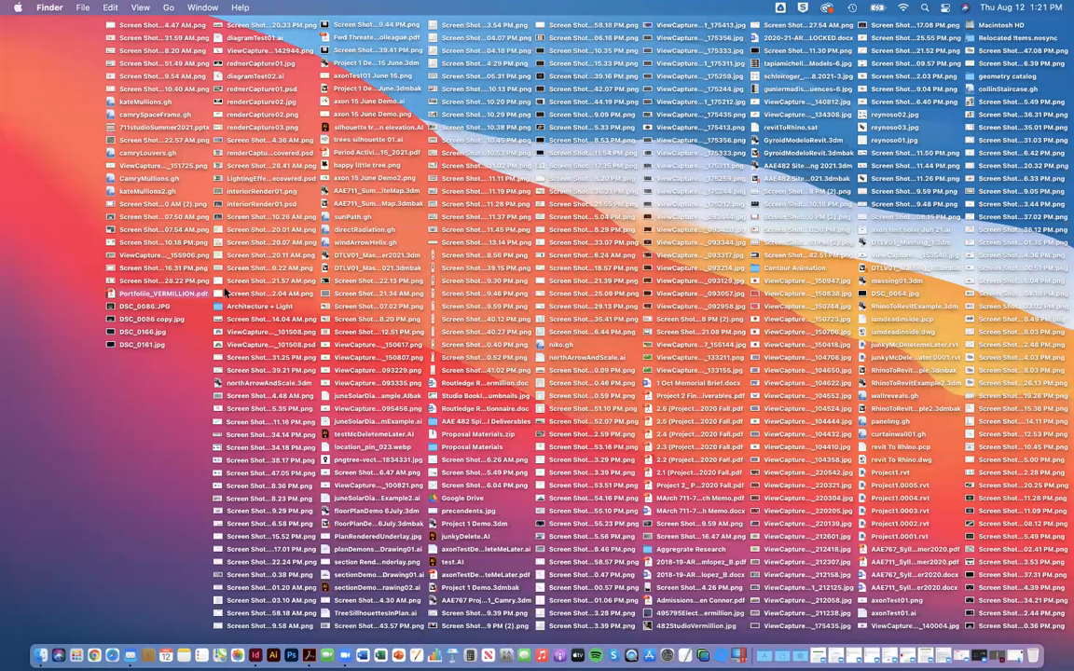
double_click(224, 293)
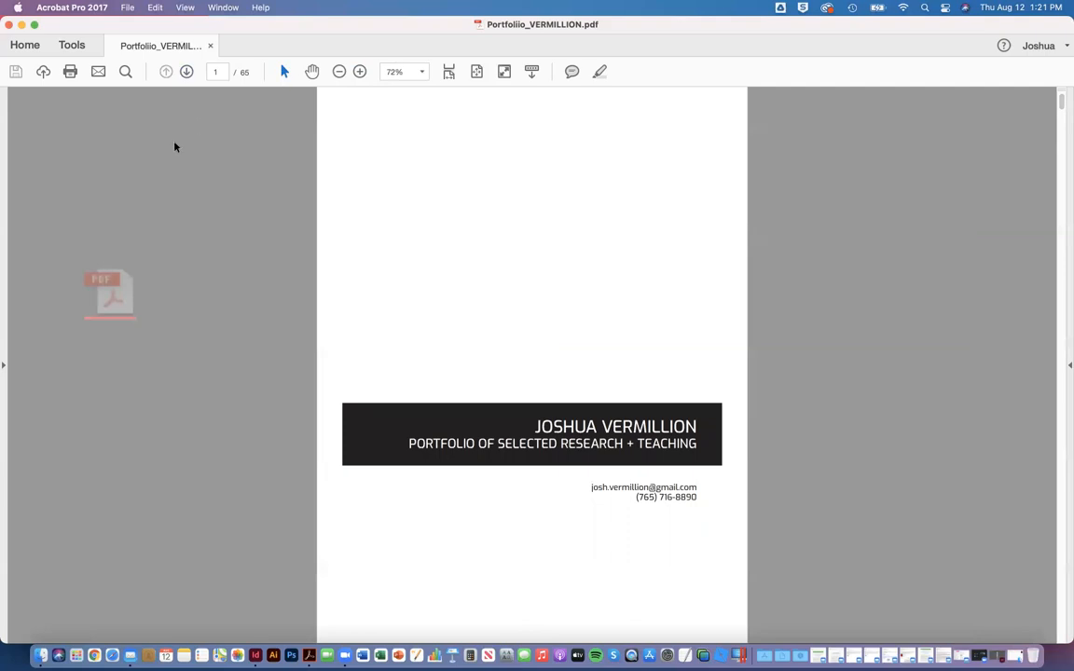
Step: Check the reopened PDF's two-page layout by paging through its spreads from the cover to page 42
left_click(187, 72)
left_click(186, 72)
left_click(187, 72)
left_click(187, 72)
left_click(186, 72)
left_click(187, 71)
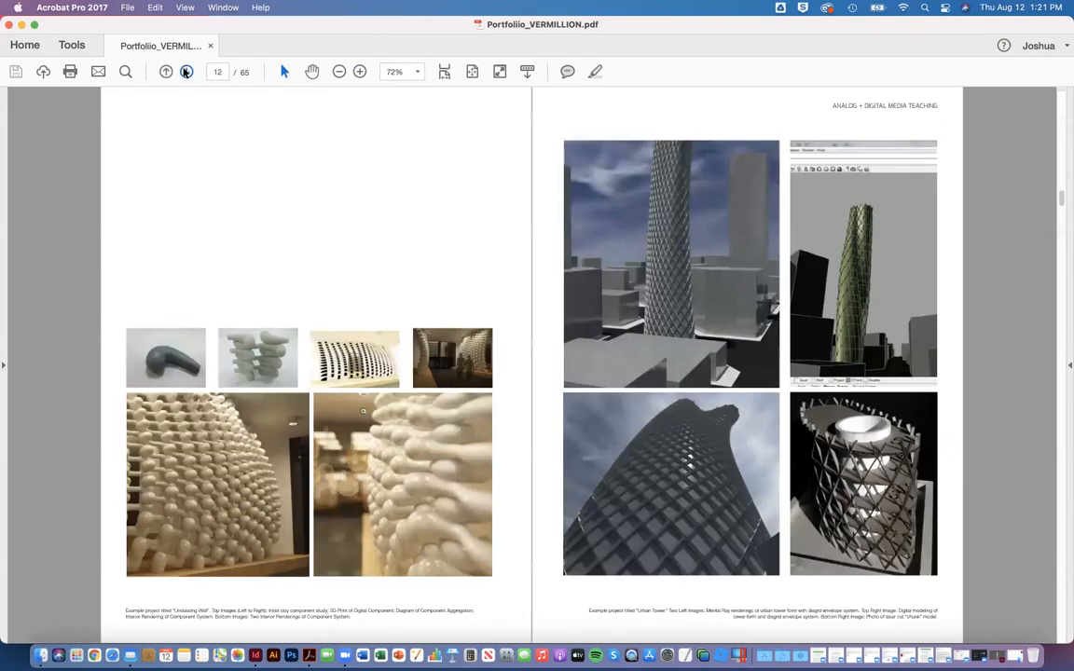
left_click(186, 72)
left_click(186, 72)
left_click(187, 72)
left_click(186, 72)
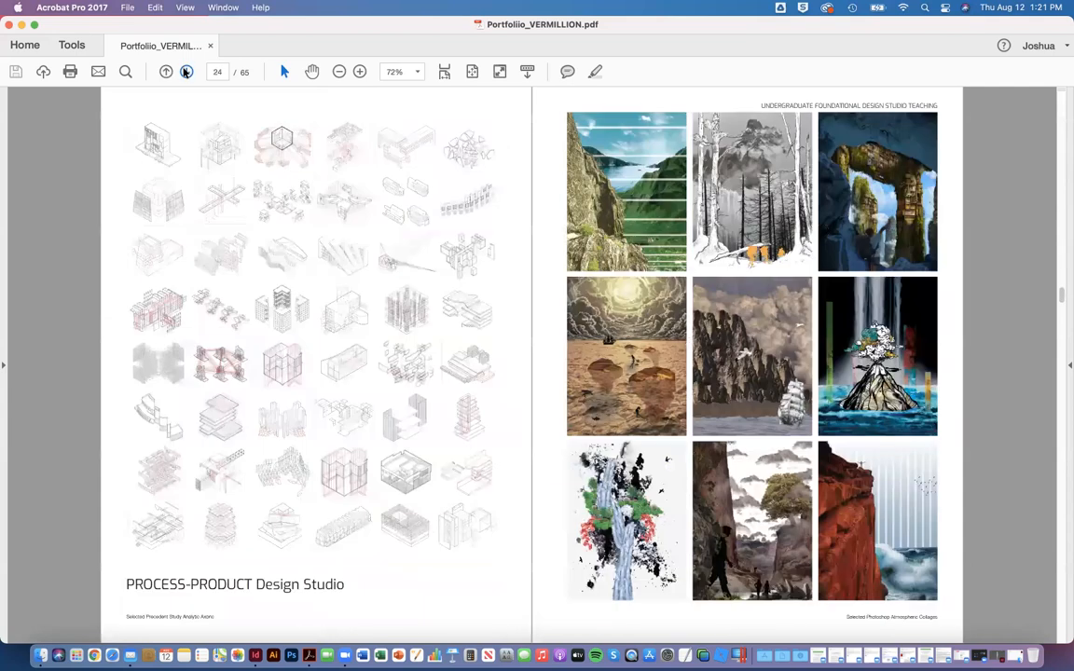
left_click(187, 72)
left_click(186, 72)
left_click(186, 71)
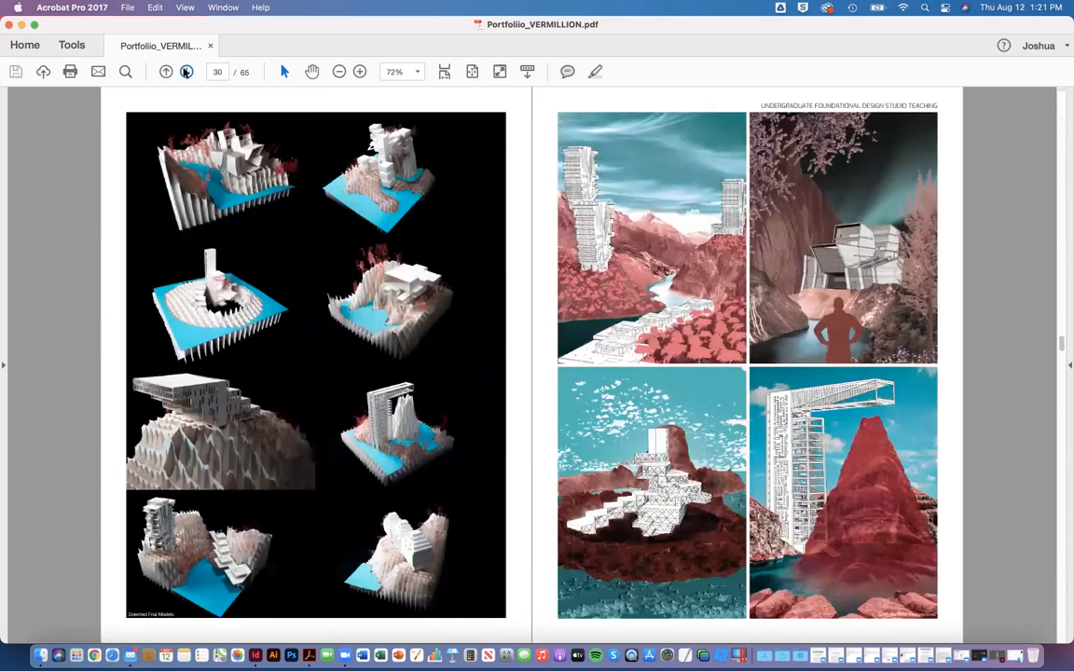
left_click(186, 71)
left_click(187, 72)
left_click(186, 71)
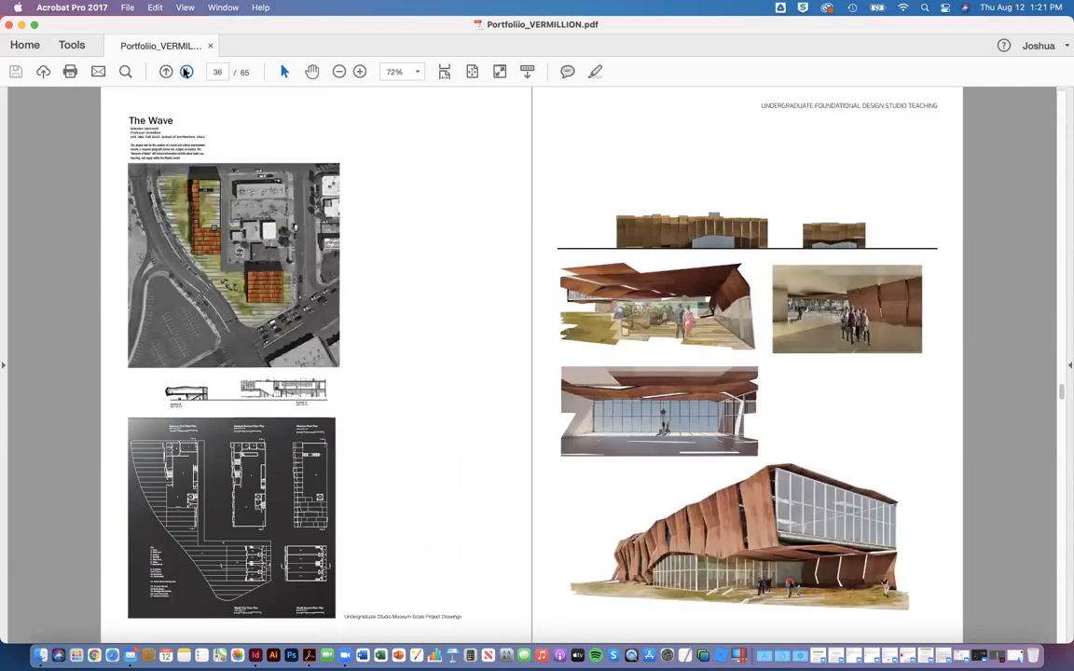
left_click(187, 72)
left_click(186, 72)
left_click(186, 71)
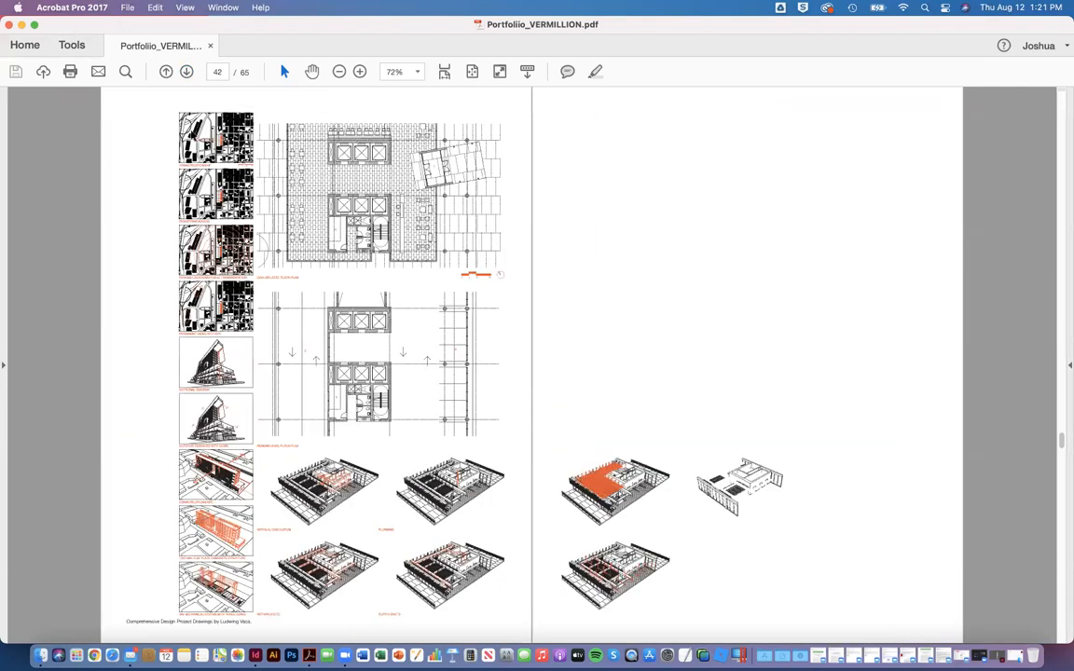
Step: Close the portfolio PDF and check its file size in the desktop file's info window
left_click(7, 24)
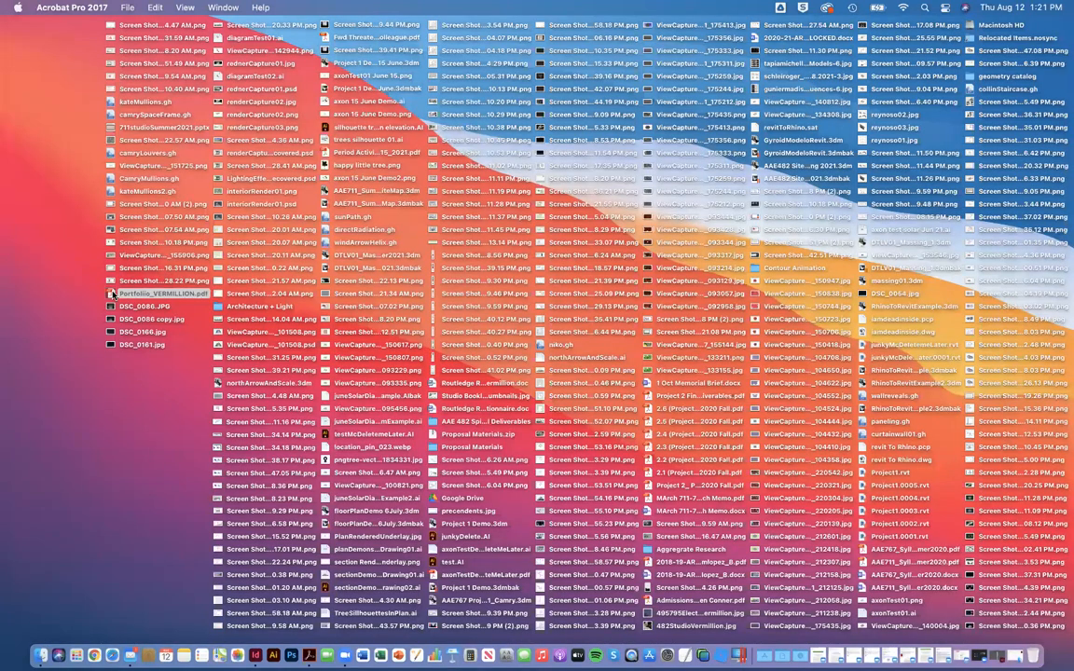
right_click(118, 295)
left_click(165, 355)
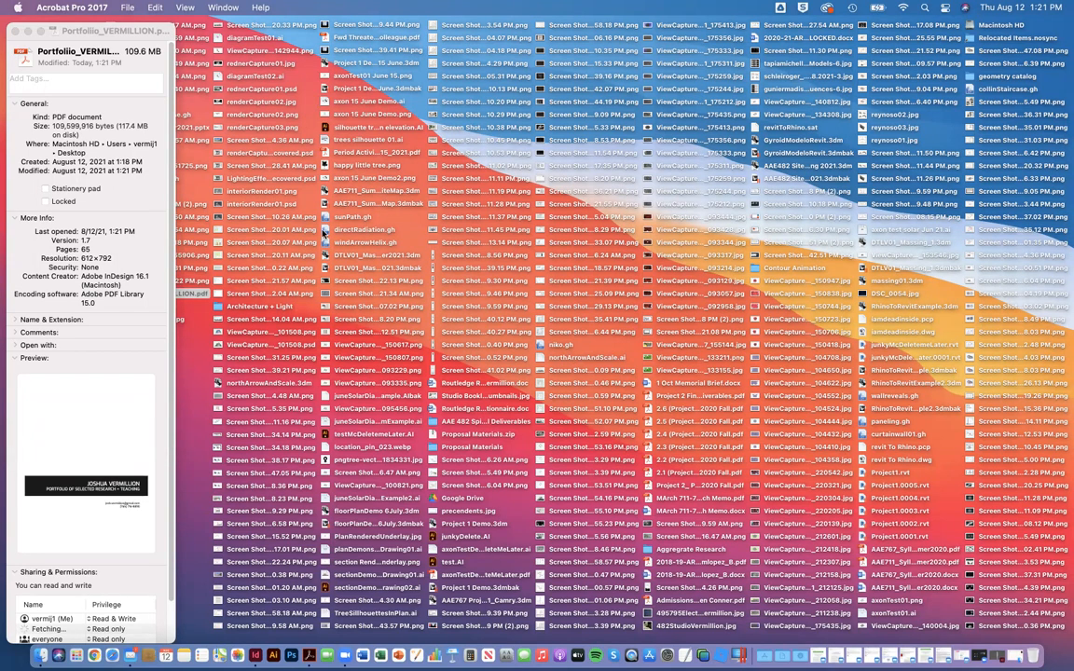
left_click(15, 31)
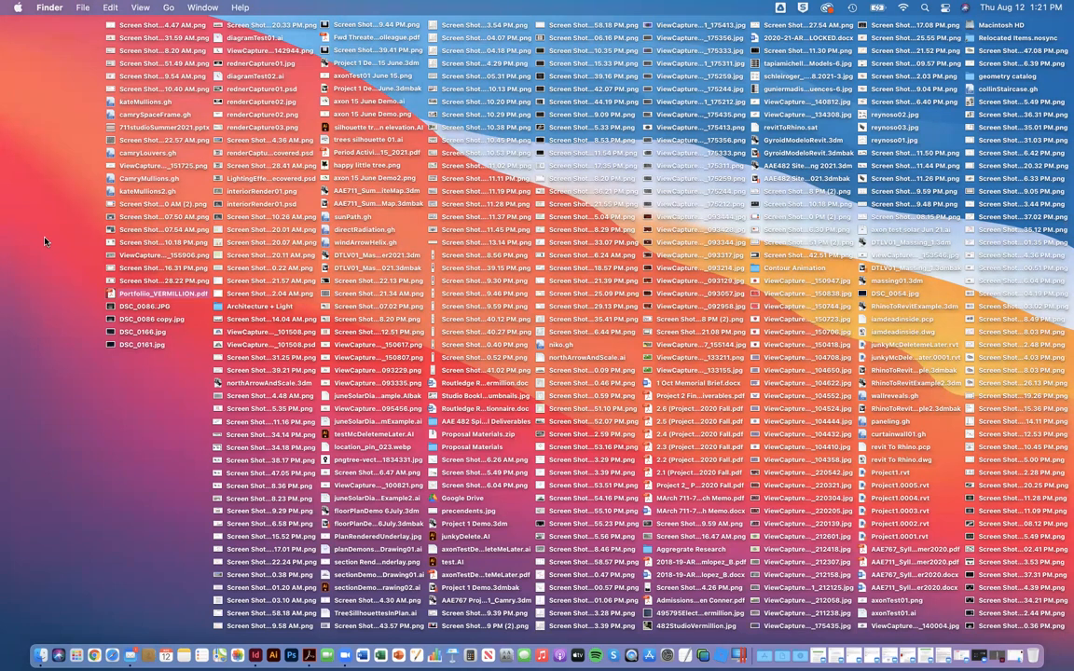
Step: Open the portfolio PDF from the desktop again in Acrobat
left_click(31, 331)
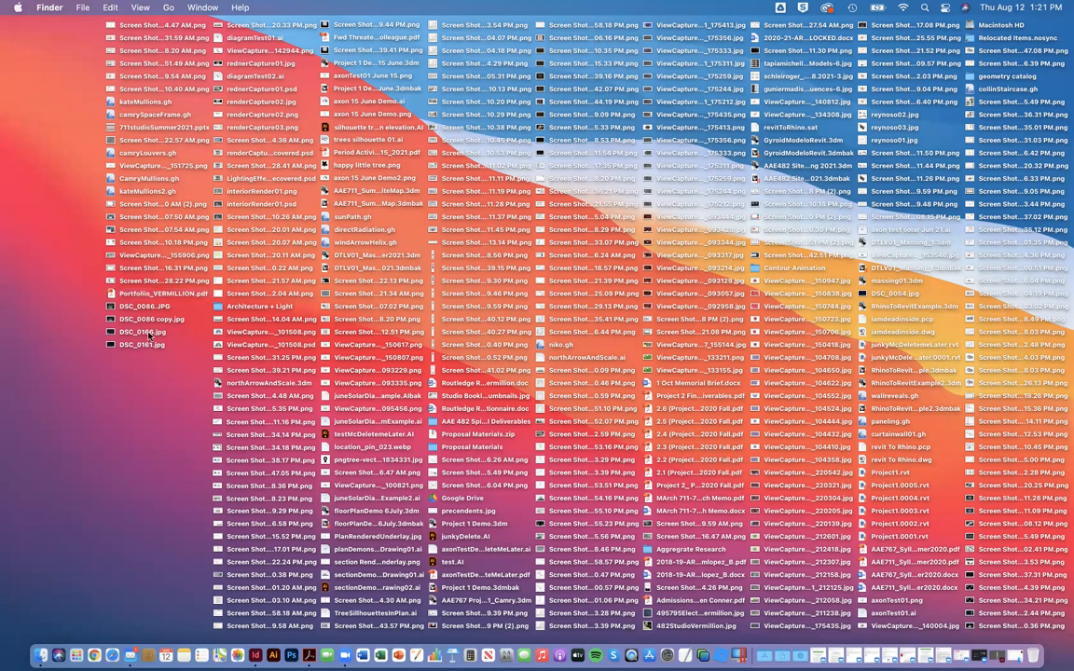
double_click(113, 295)
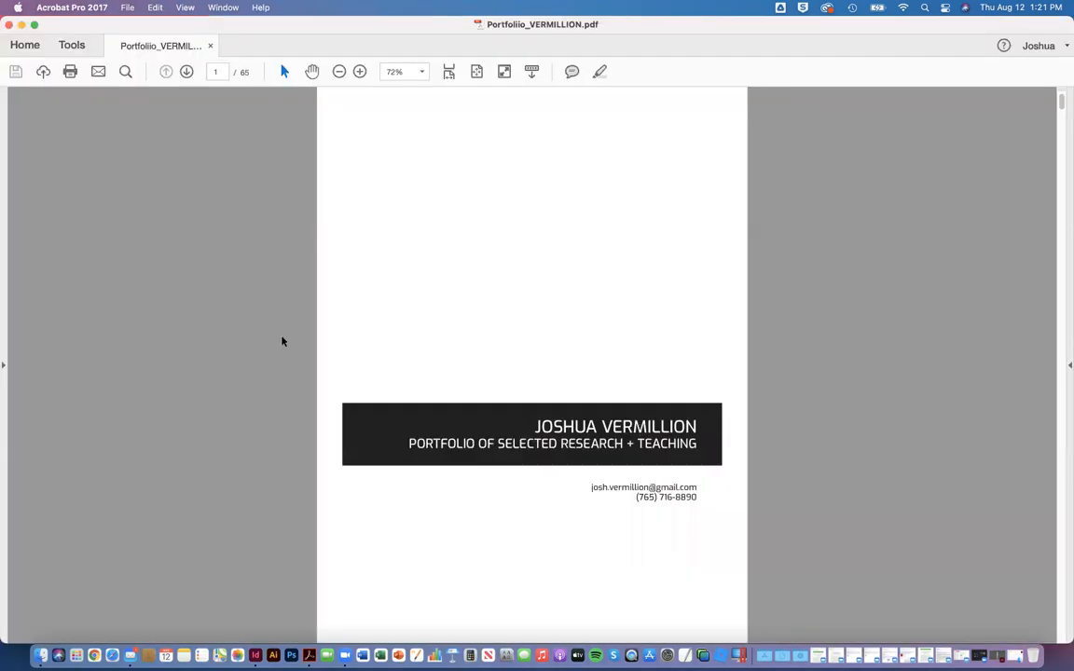
Step: Start saving a reduced-size version of the portfolio PDF, made compatible with Acrobat 10.0 and later
left_click(186, 72)
left_click(165, 72)
left_click(128, 7)
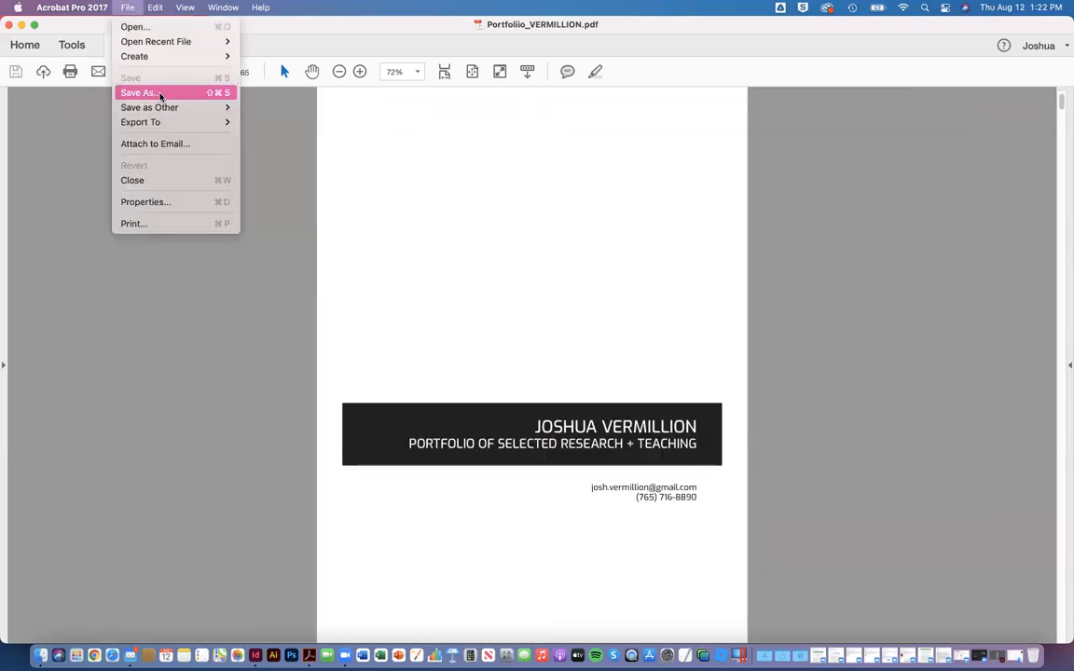
mouse_move(166, 113)
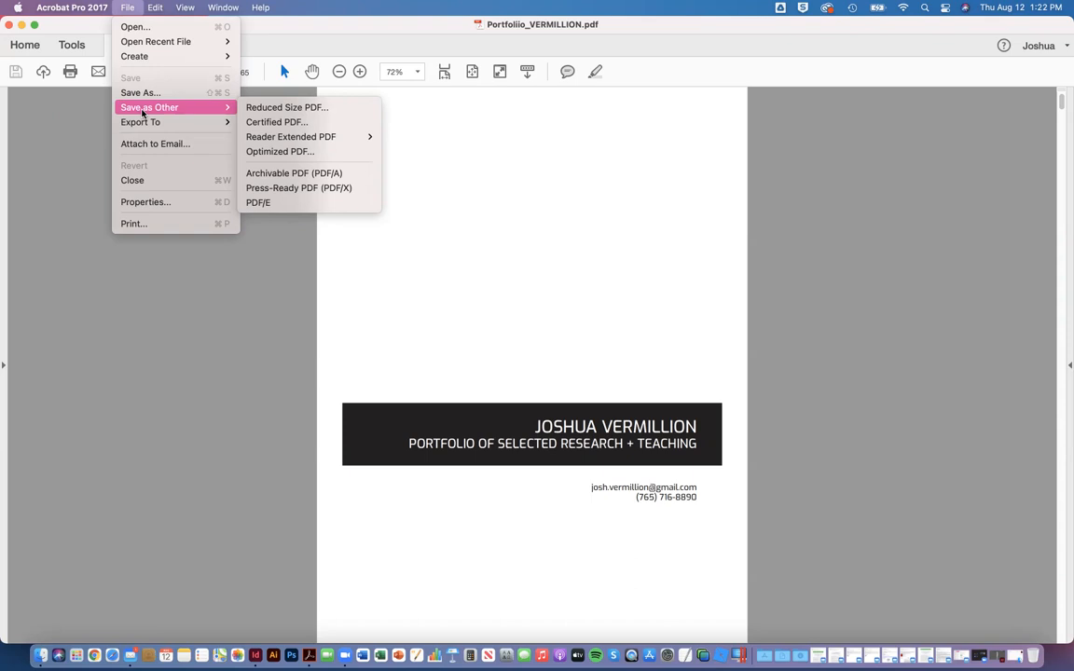
left_click(288, 109)
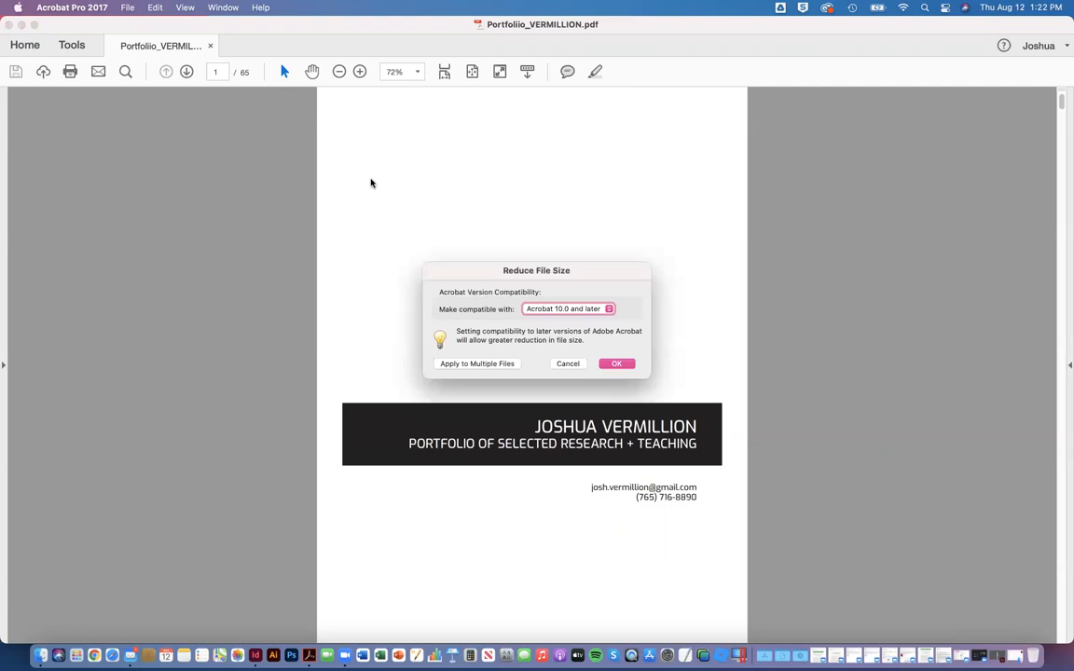
left_click(617, 363)
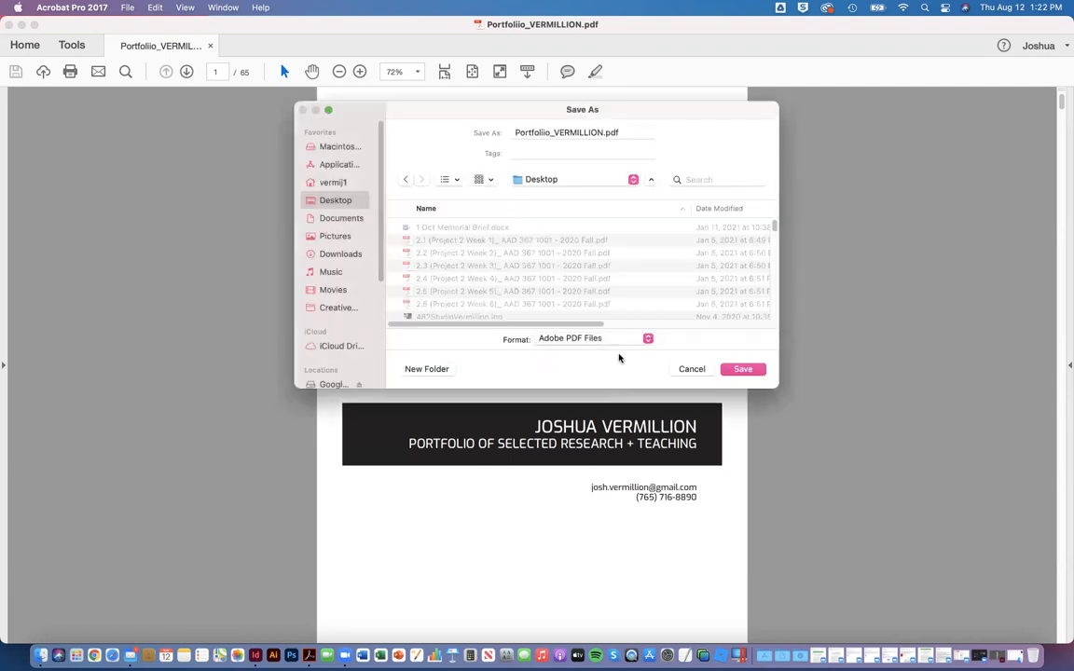
Step: Correct the file name's misspelled first word to "Portfolio", append "_Reduced Size", and save the reduced PDF to the desktop
left_click(520, 132)
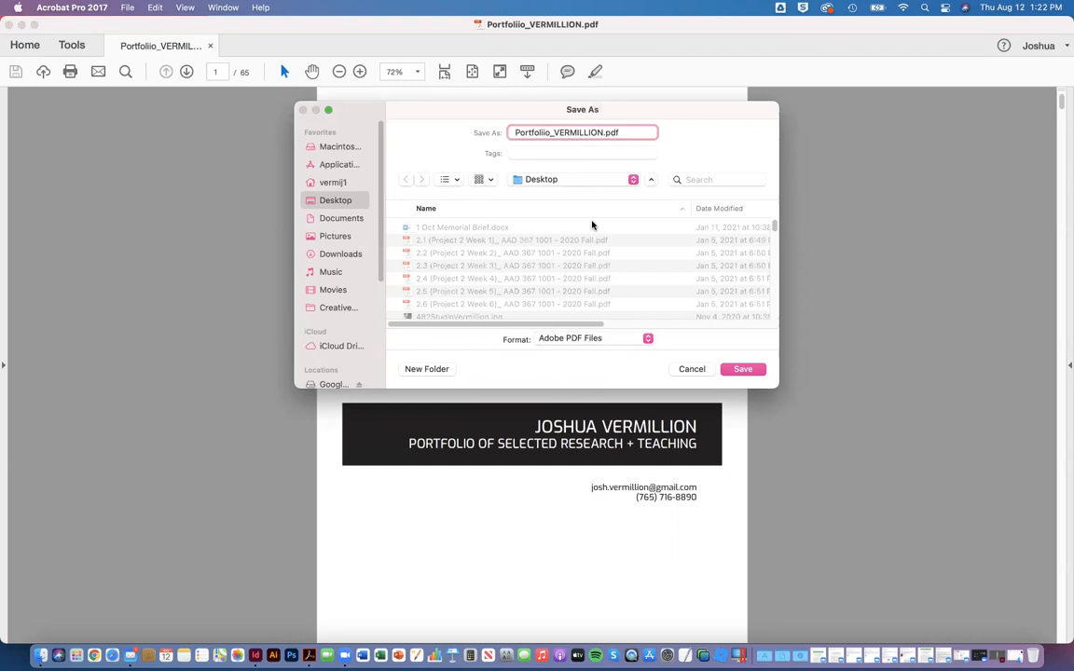
key("BackSpace")
type("_Reduced Size")
key("Return")
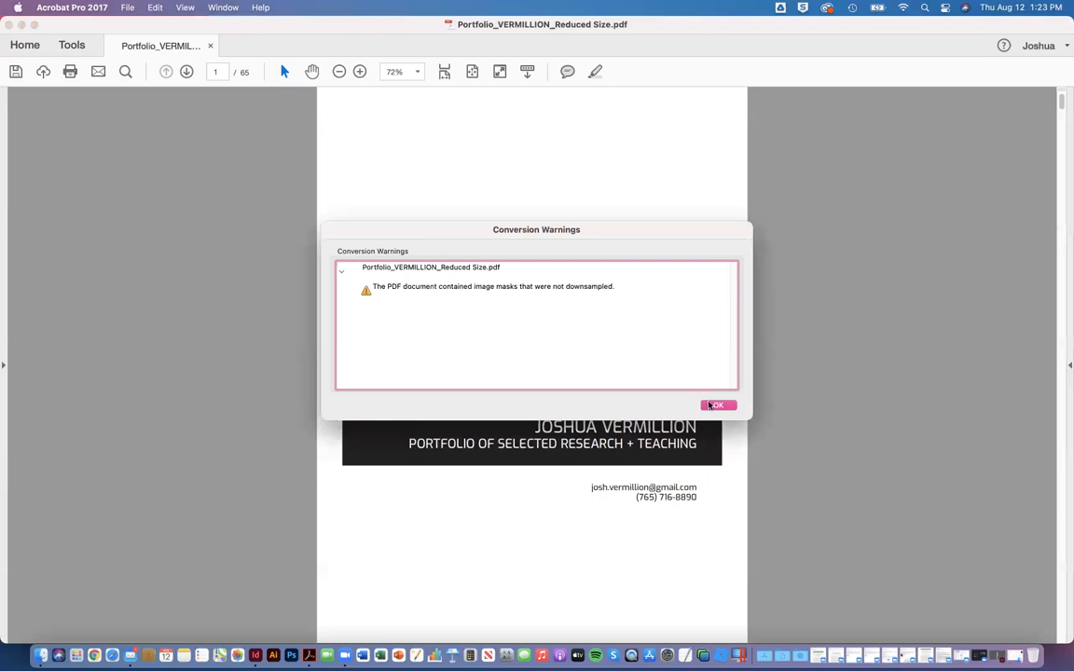
left_click(714, 405)
Step: Close the reduced PDF and check the original portfolio PDF's file size in its desktop info window
left_click(127, 7)
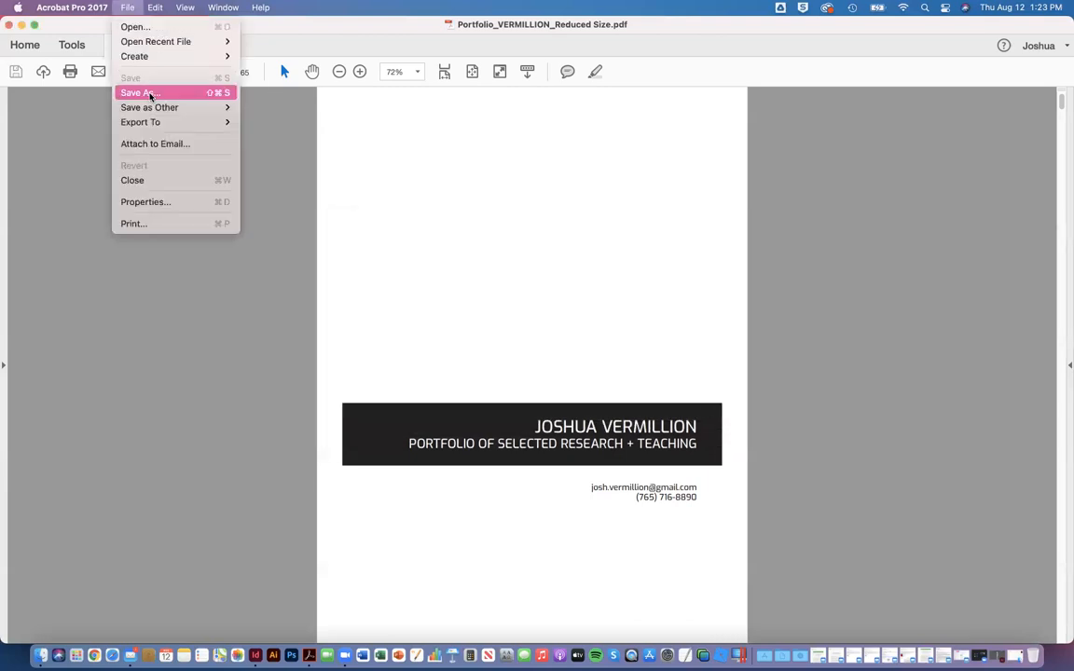
left_click(180, 465)
left_click(9, 25)
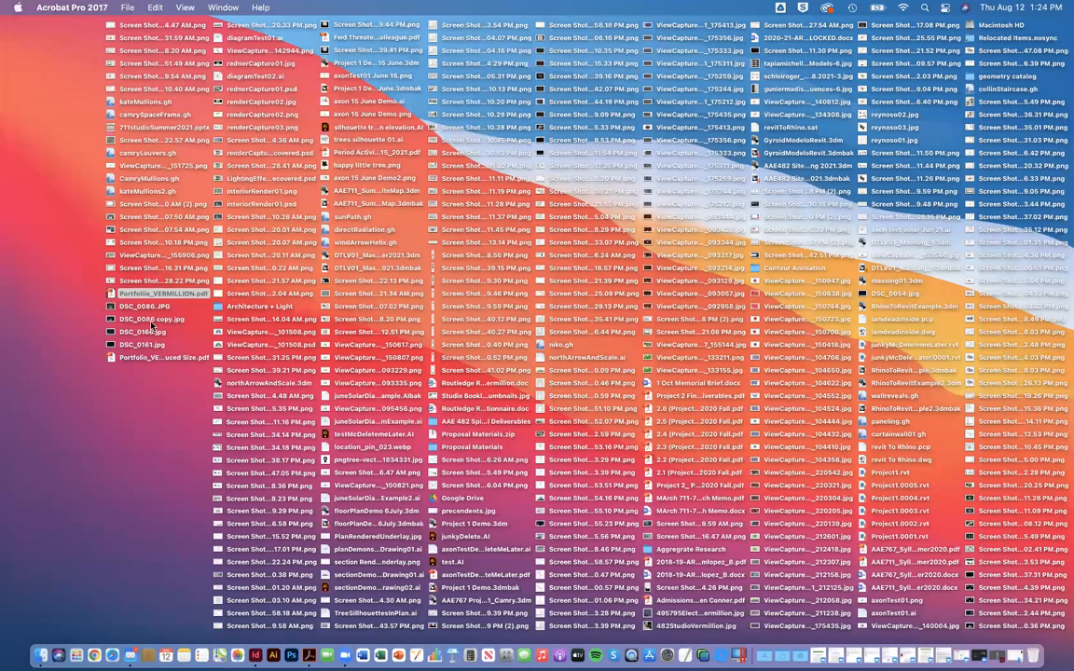
right_click(141, 293)
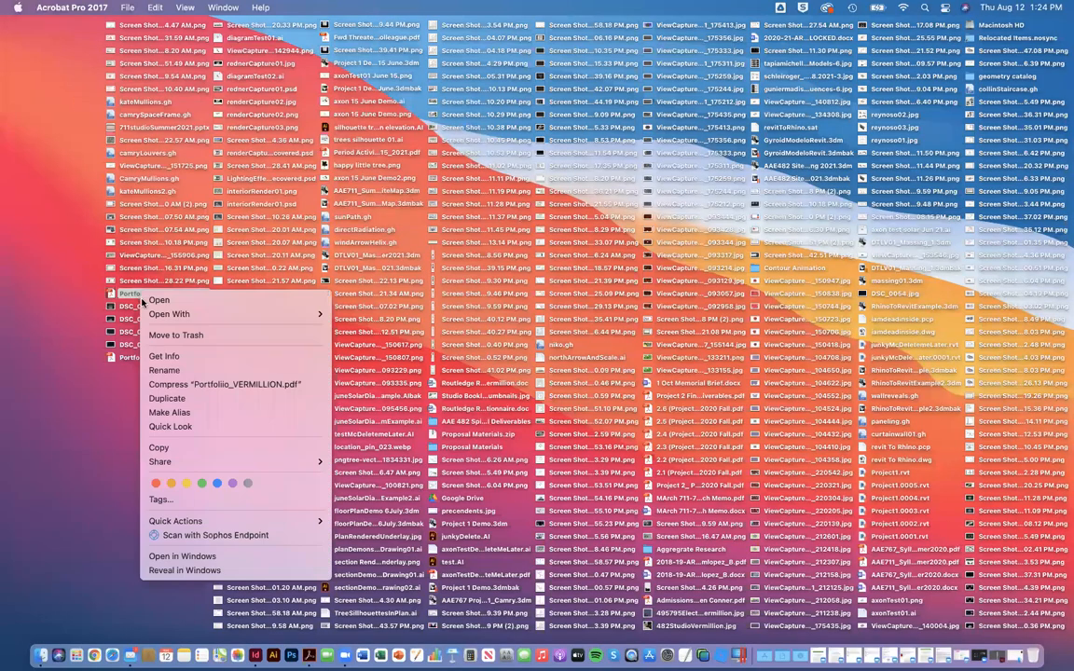
left_click(172, 355)
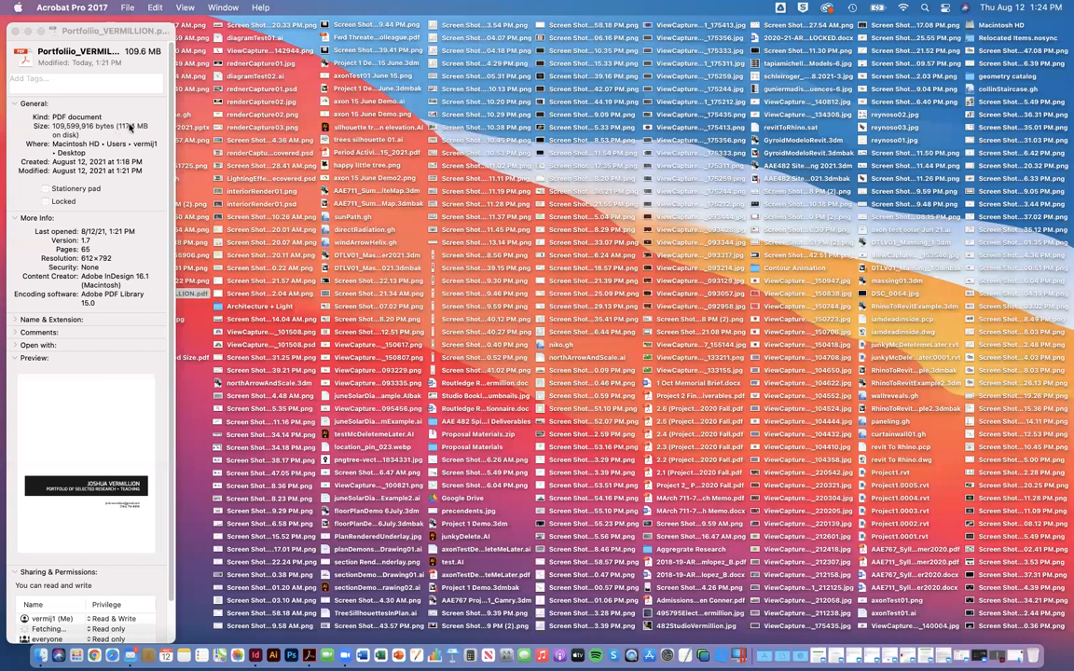
left_click(13, 30)
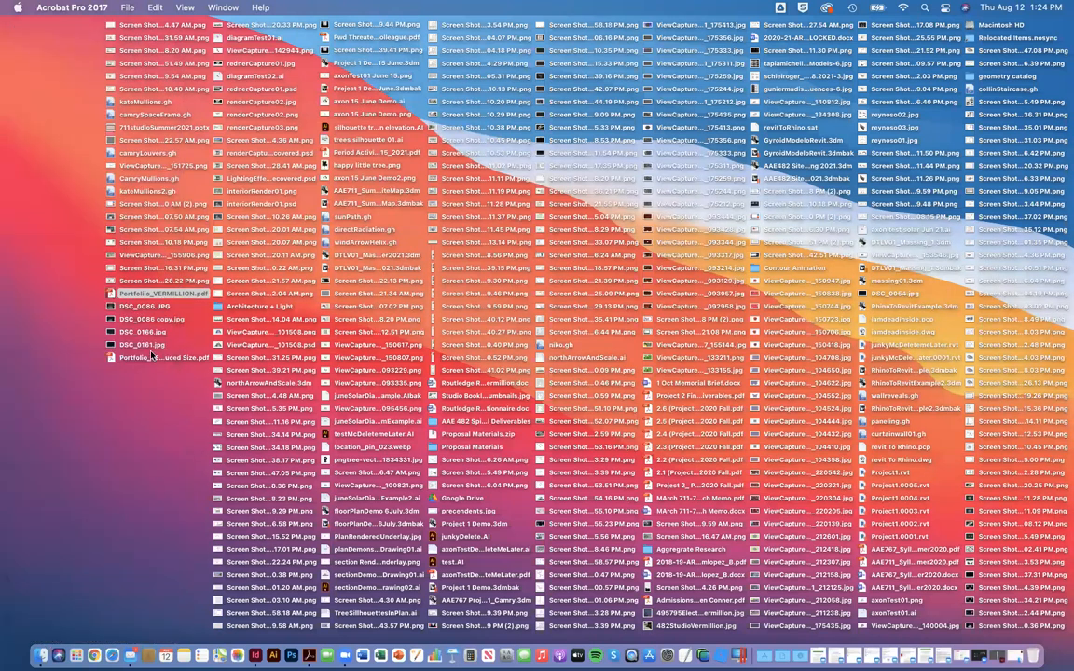
Step: Check the reduced-size PDF's file size in its desktop info window
right_click(150, 360)
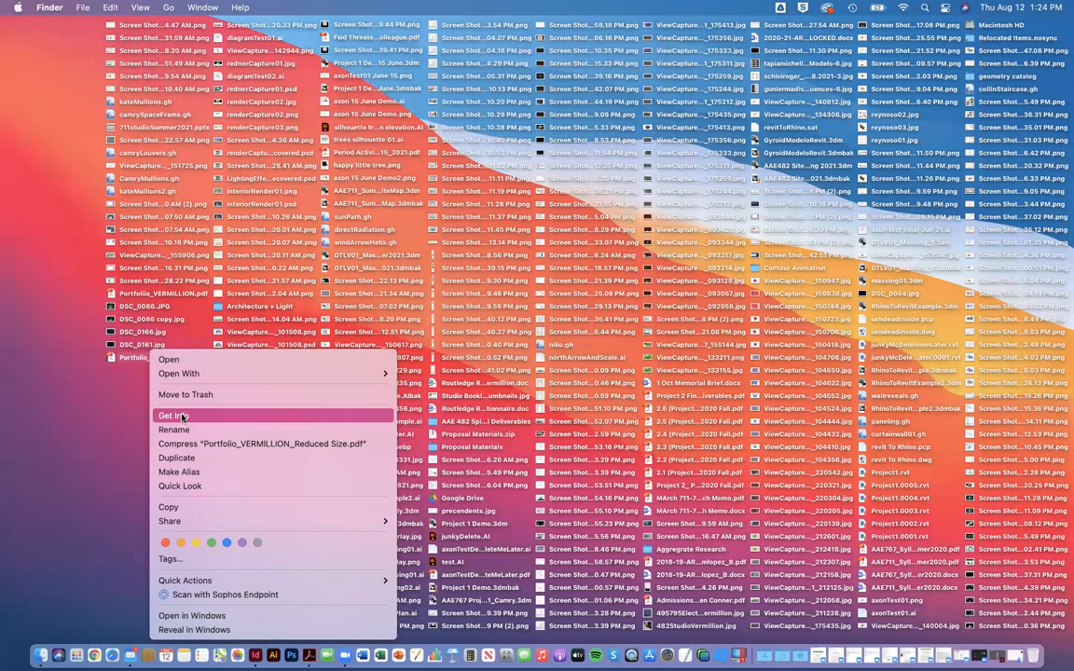
left_click(207, 396)
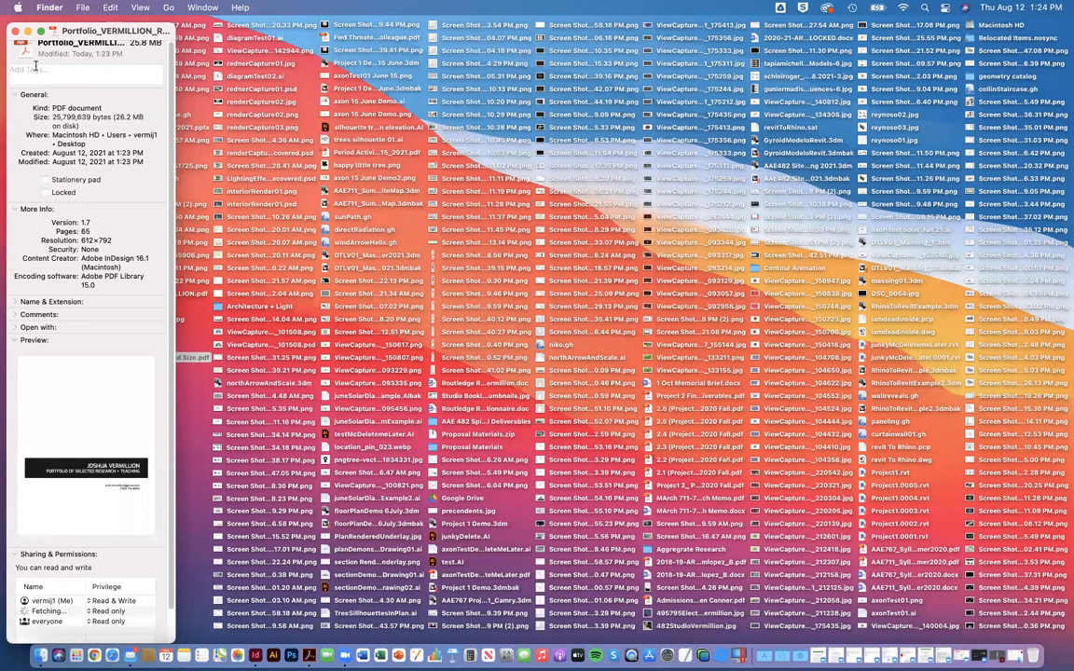
left_click(16, 32)
Step: Open the reduced-size PDF and the original portfolio PDF from the desktop in Acrobat
double_click(117, 358)
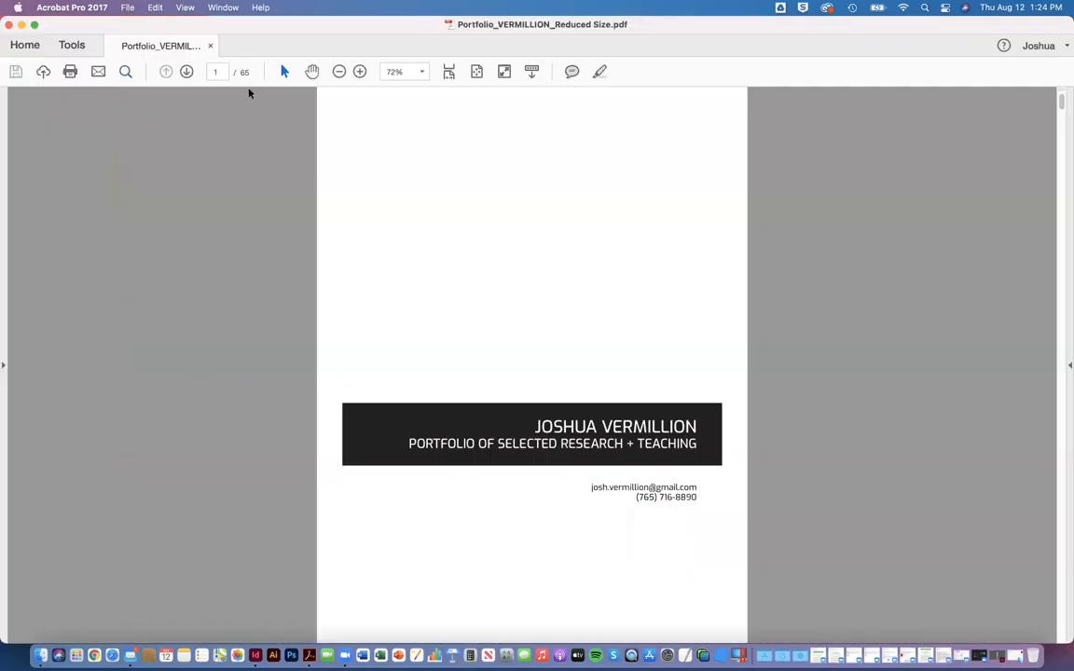
left_click(20, 27)
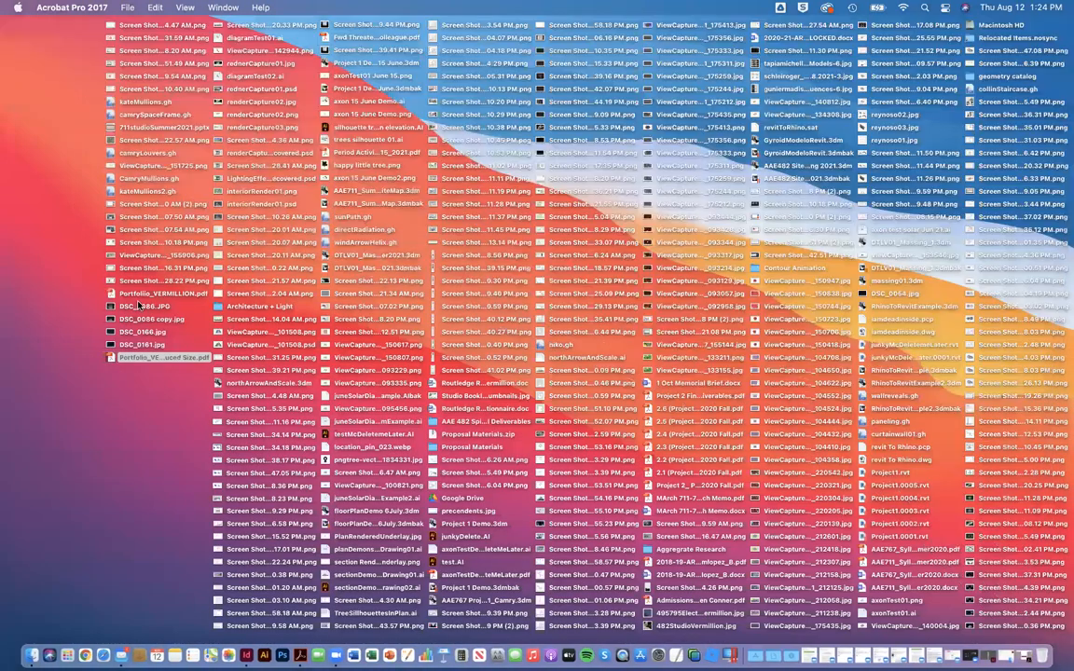
double_click(142, 296)
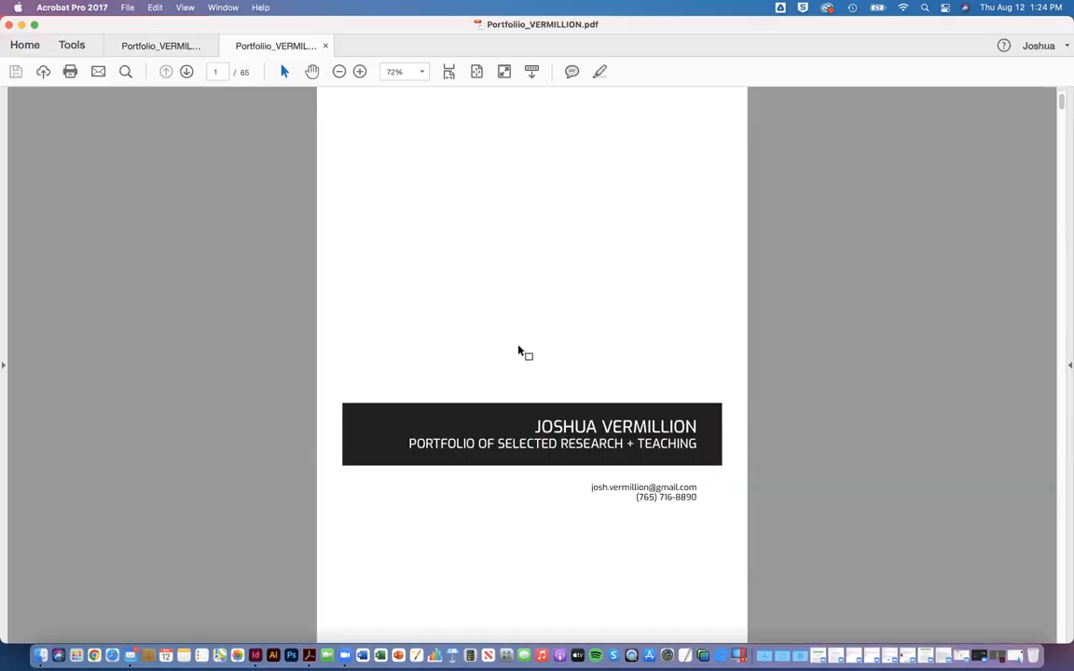
Step: Examine the image quality of the Analog Media Courses spread in the original PDF at 100% zoom
left_click(187, 71)
left_click(187, 71)
left_click(186, 72)
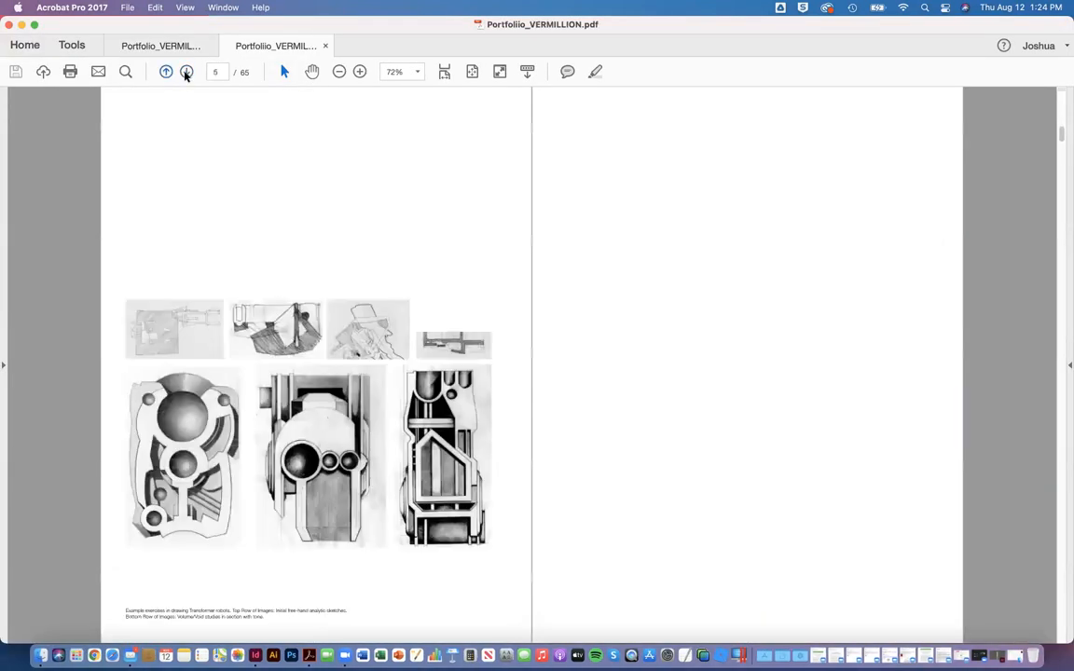
left_click(166, 71)
left_click(360, 72)
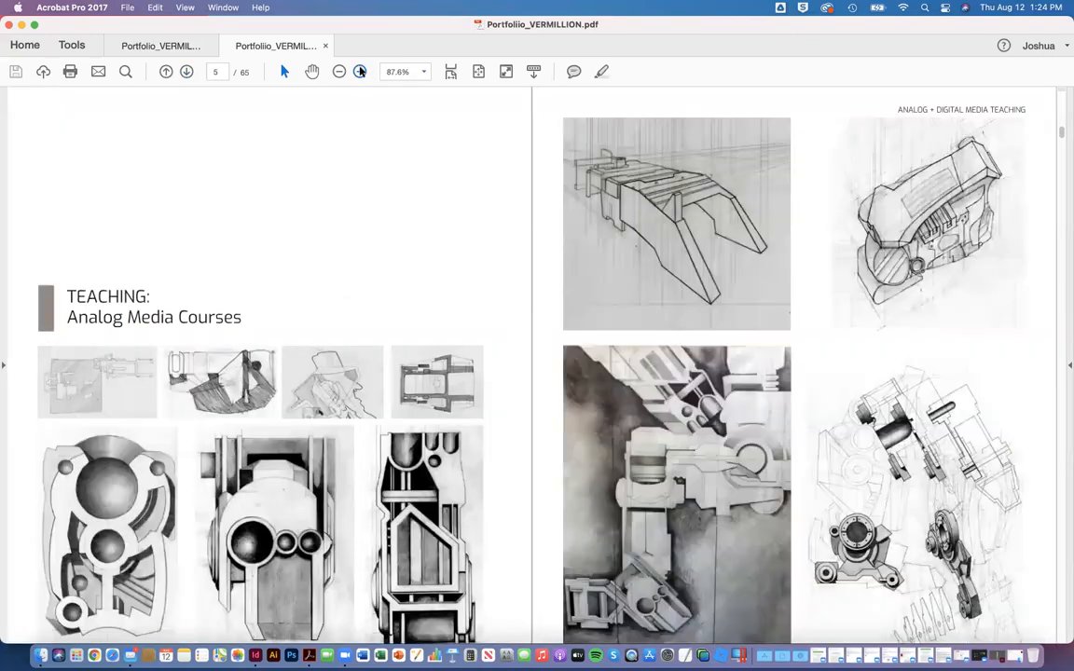
left_click(360, 72)
scroll(522, 272, "down", 3)
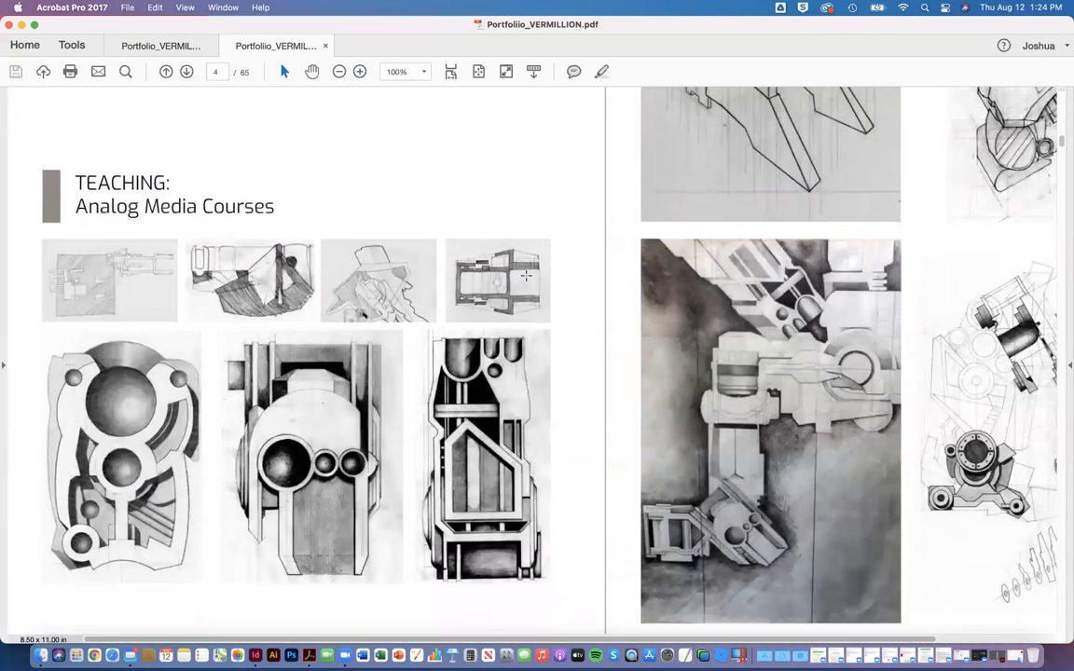
Step: Bring up the same Analog Media Courses spread in the reduced-size PDF at 100% zoom
left_click(164, 47)
left_click(187, 72)
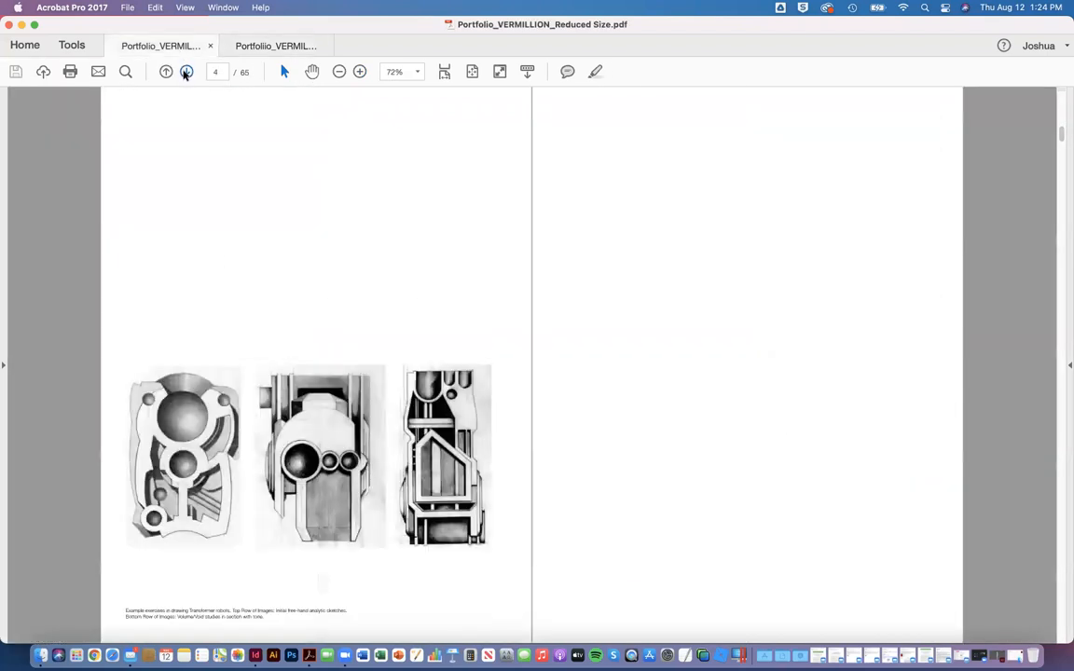
left_click(186, 72)
left_click(186, 71)
left_click(165, 71)
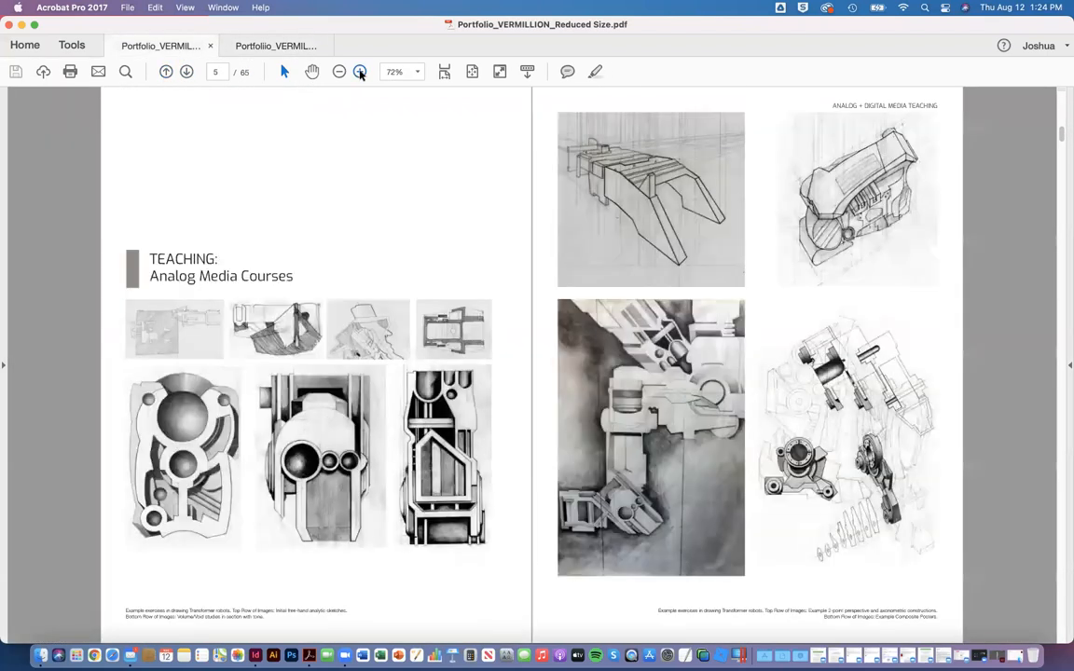
left_click(360, 72)
left_click(360, 72)
scroll(532, 336, "down", 3)
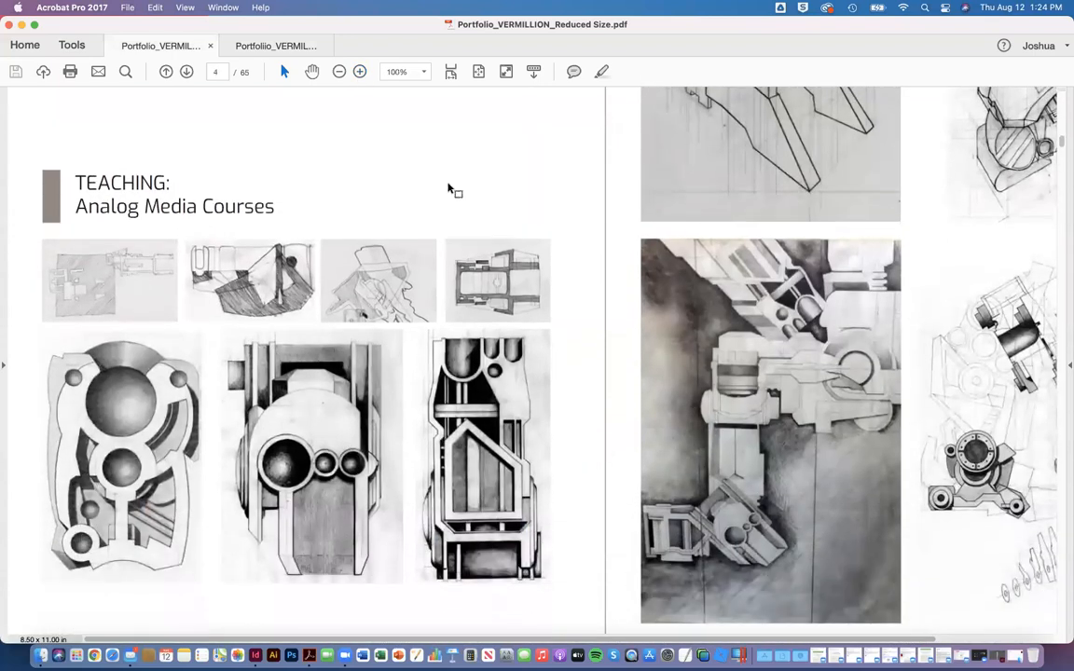
Step: Compare the spread's image quality by switching back and forth between the original and reduced-size PDFs
left_click(273, 43)
left_click(179, 43)
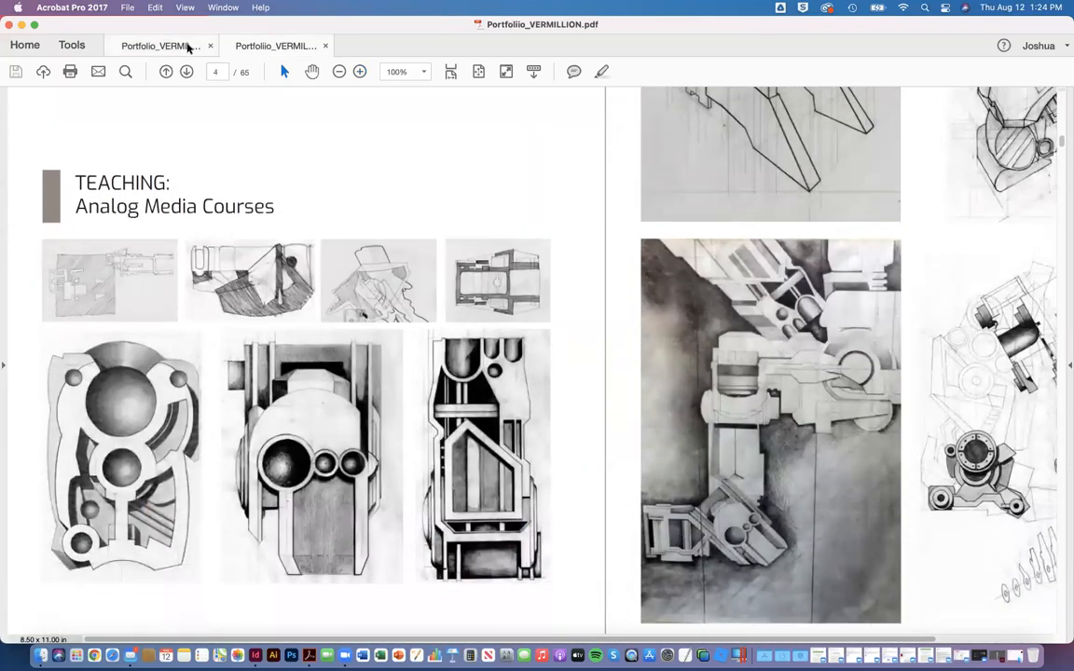
left_click(266, 47)
left_click(180, 44)
left_click(264, 48)
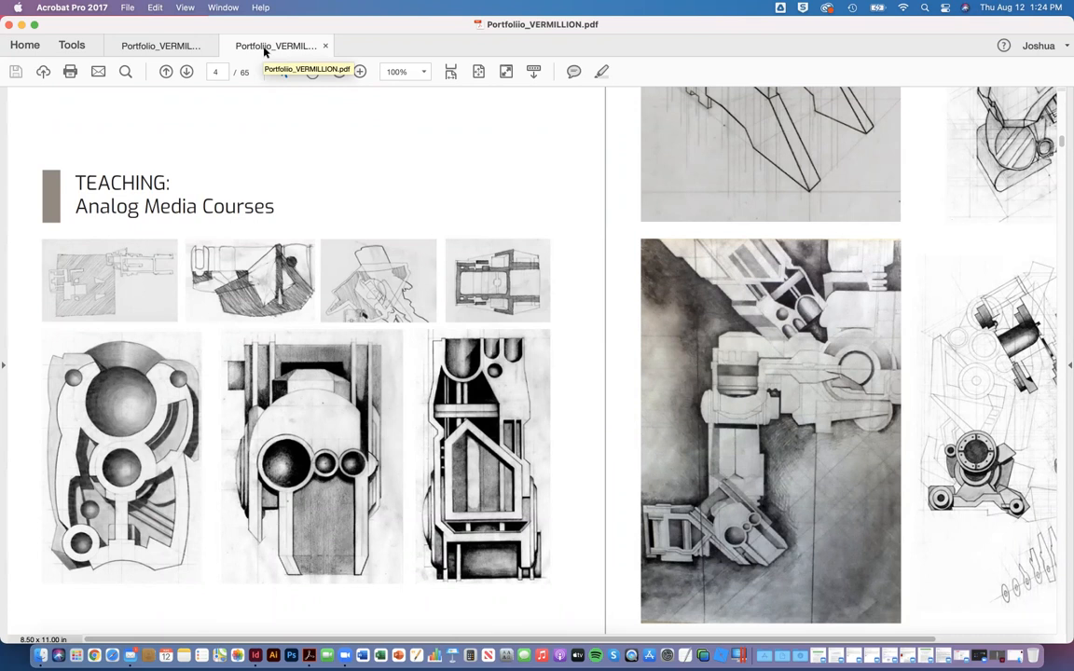
Step: Close only the reduced-size PDF, keeping the original portfolio PDF open
left_click(9, 24)
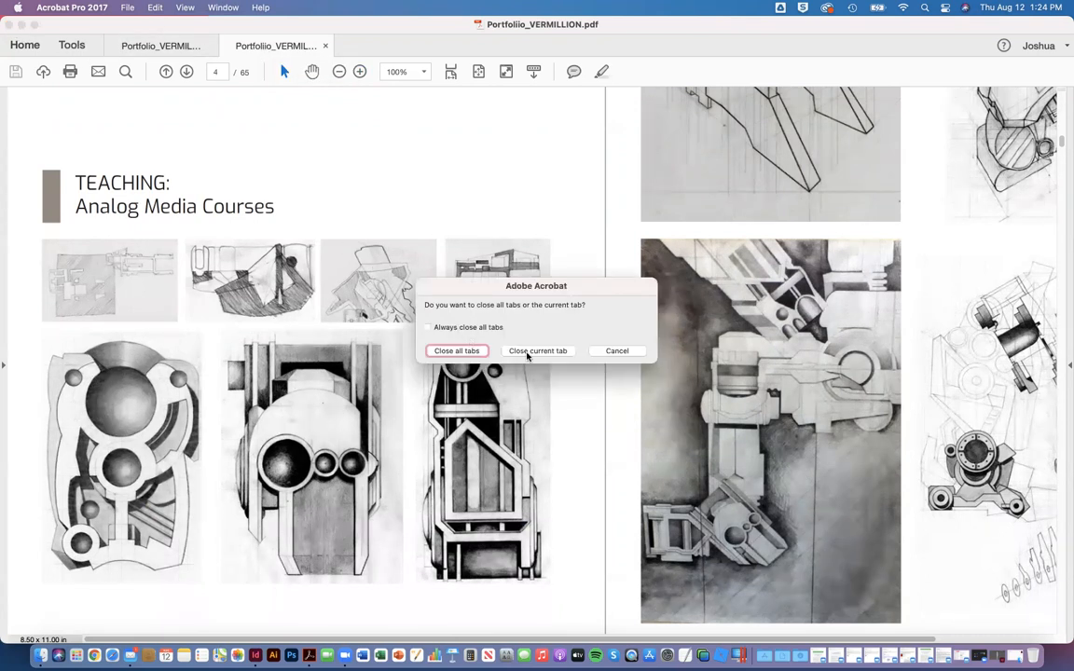
left_click(615, 351)
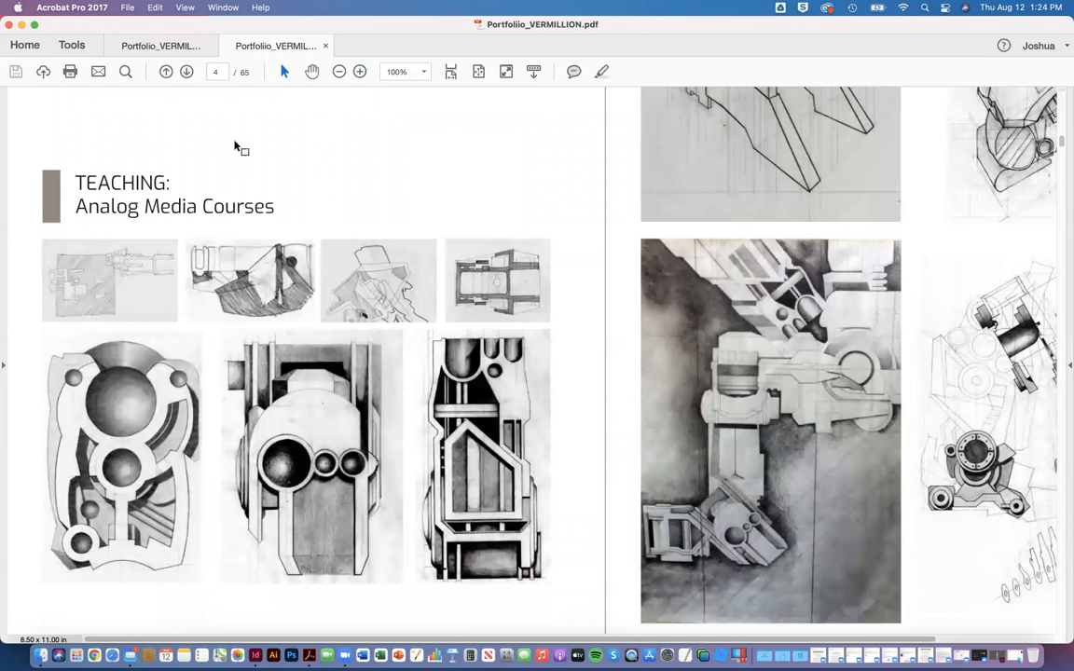
left_click(208, 45)
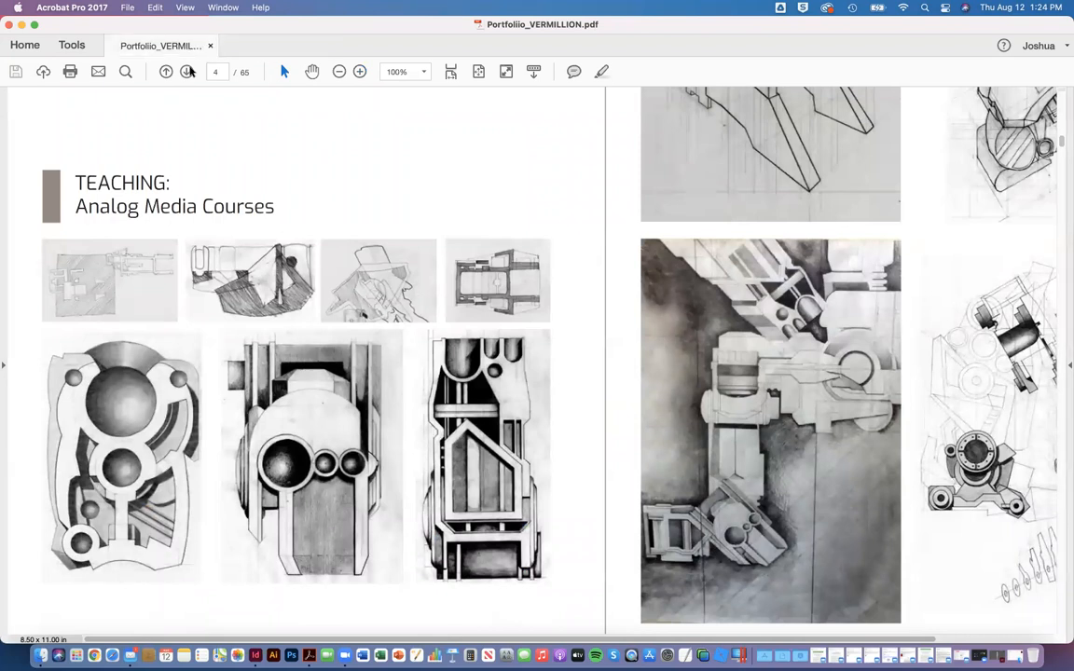
Step: Set up an optimized PDF with color and grayscale images at 150 ppi, medium-quality JPEG, and monochrome images at 300 ppi
left_click(123, 9)
mouse_move(151, 120)
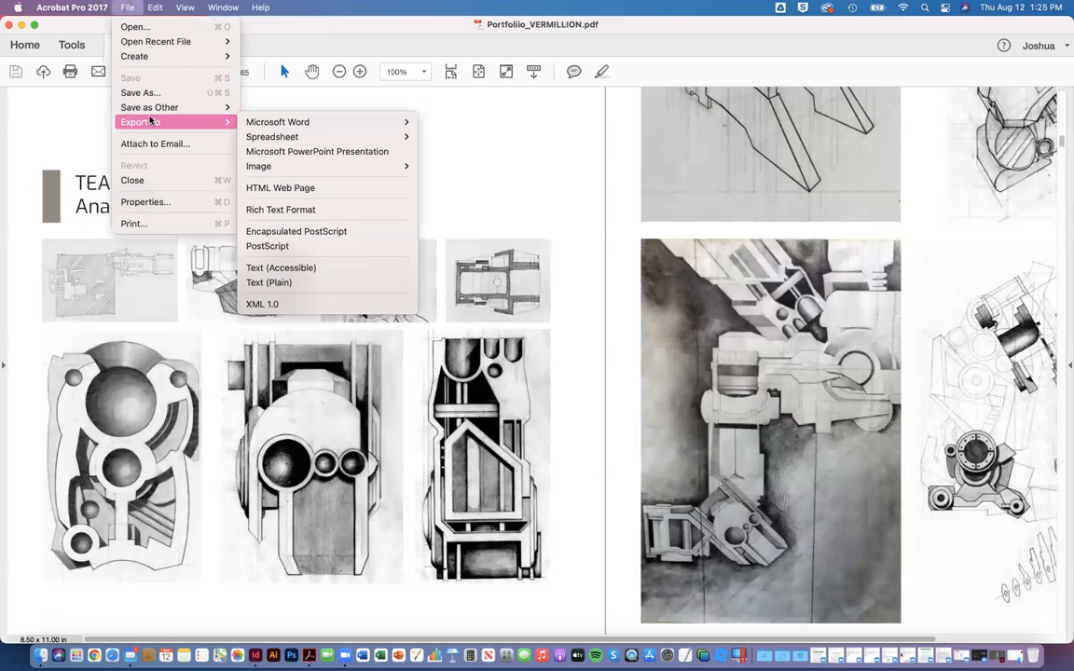
left_click(133, 8)
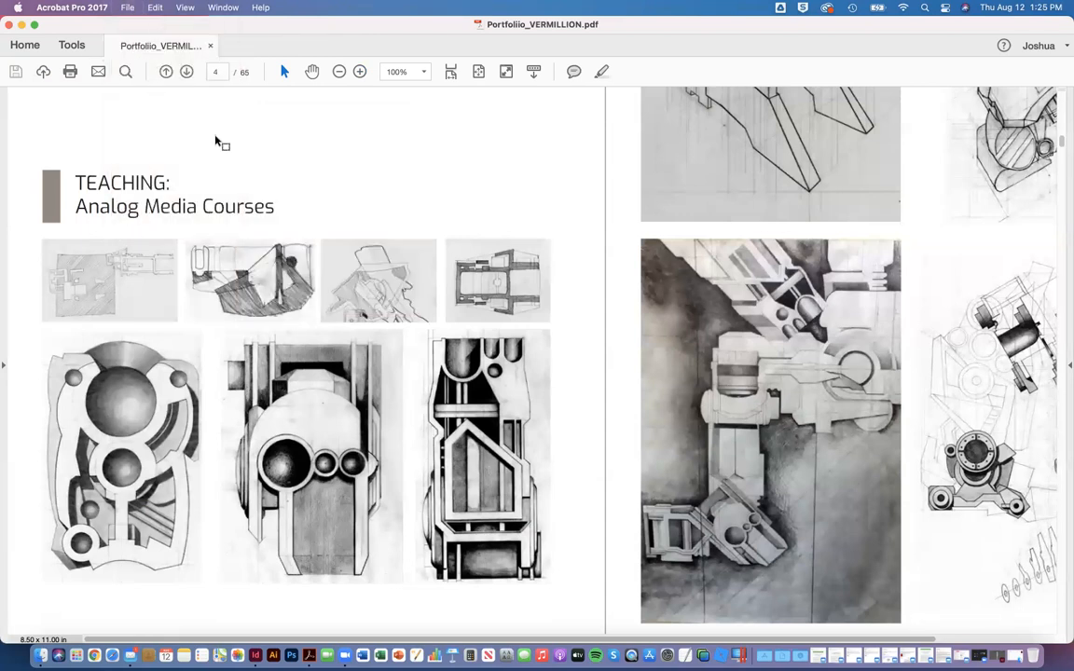
left_click(127, 7)
mouse_move(182, 108)
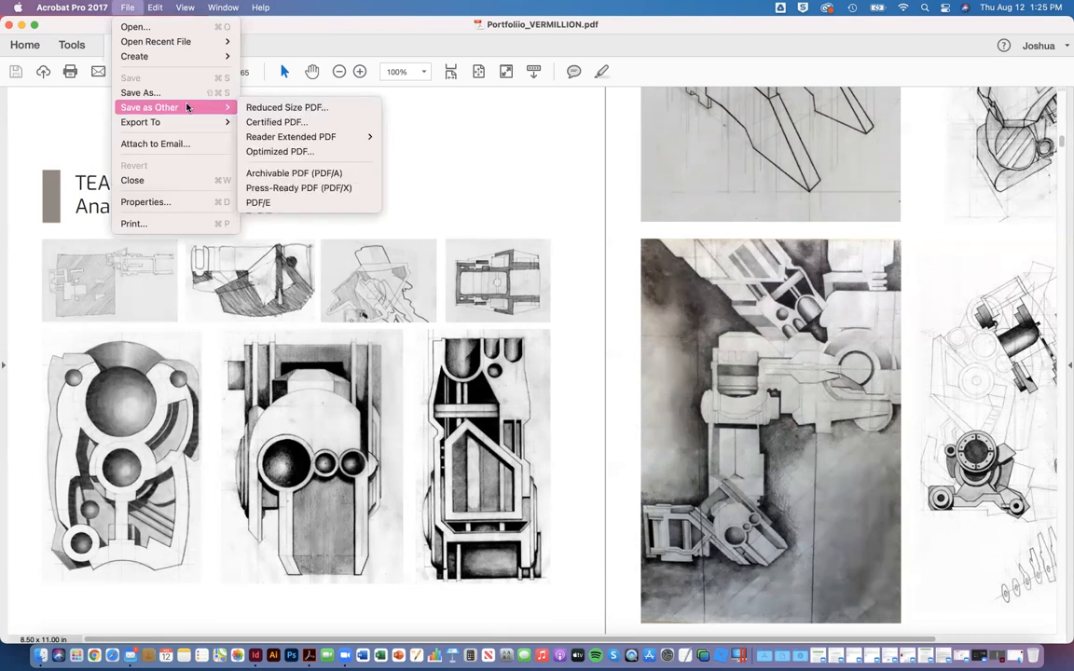
left_click(316, 155)
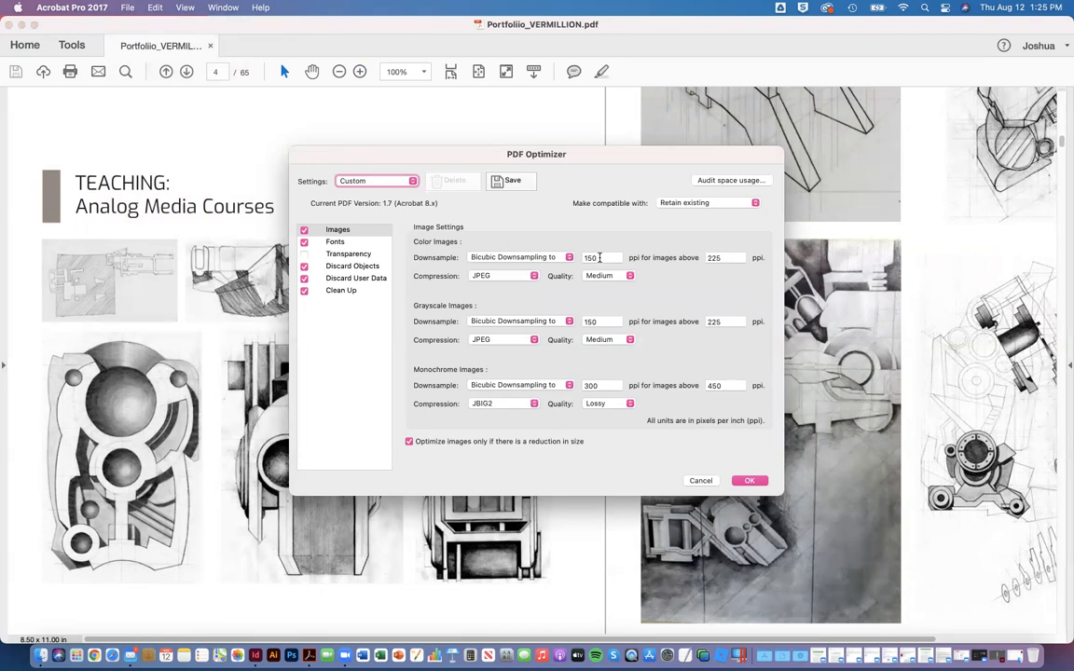
left_click(749, 481)
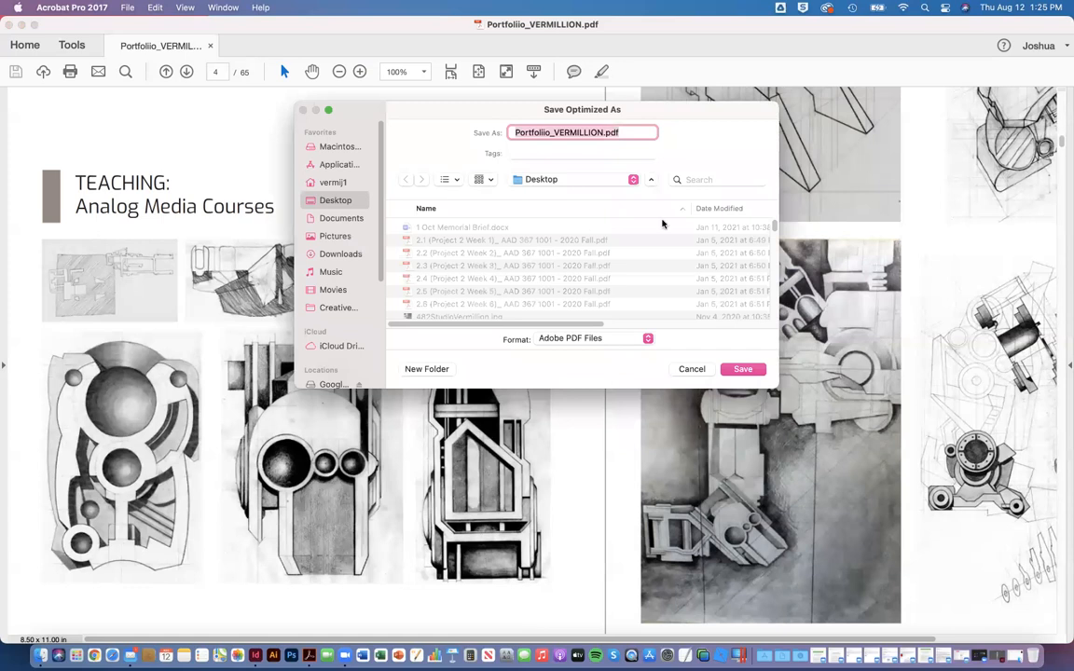
Step: Append "_optimized" to the file name and save the optimized PDF to the desktop
left_click(602, 133)
type("_optimized")
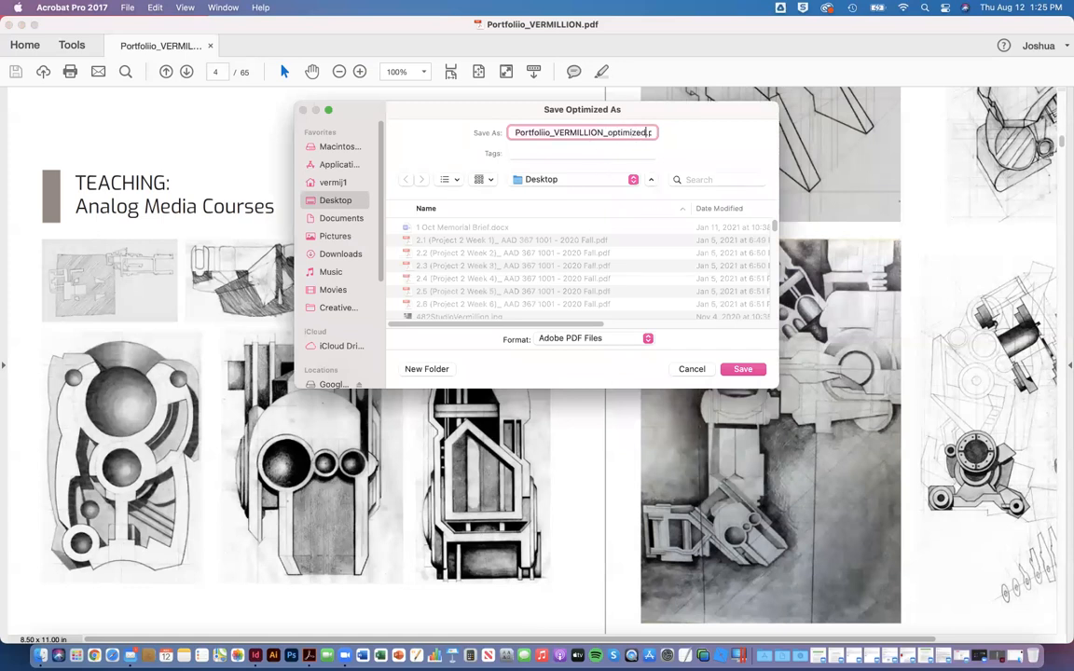
key("Return")
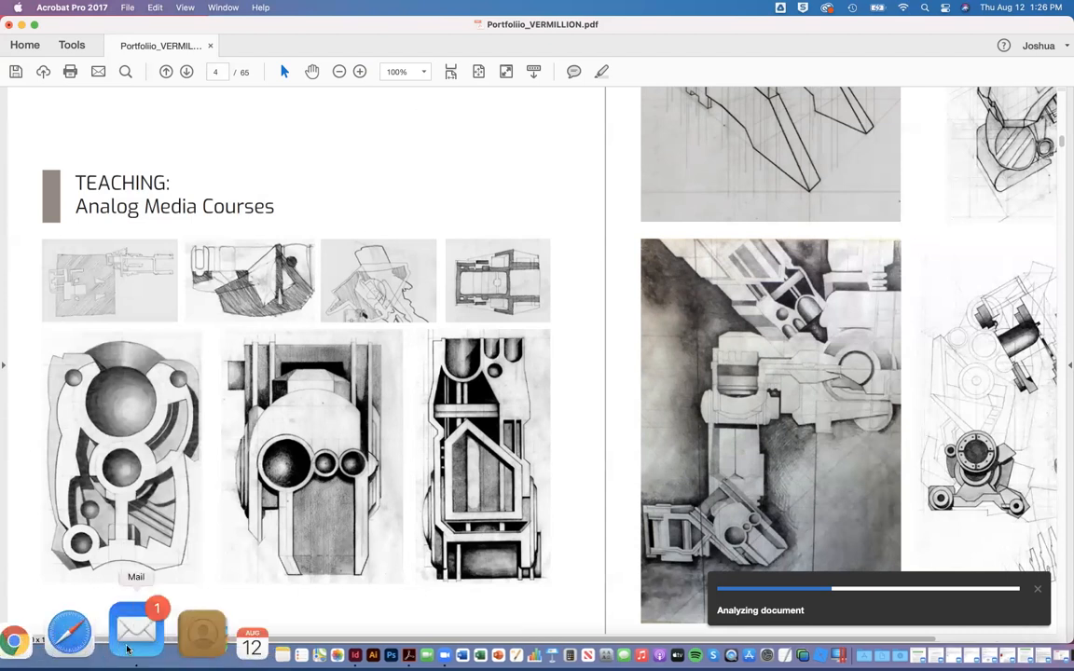
Step: Dismiss the conversion warnings and close the optimized portfolio PDF
left_click(129, 650)
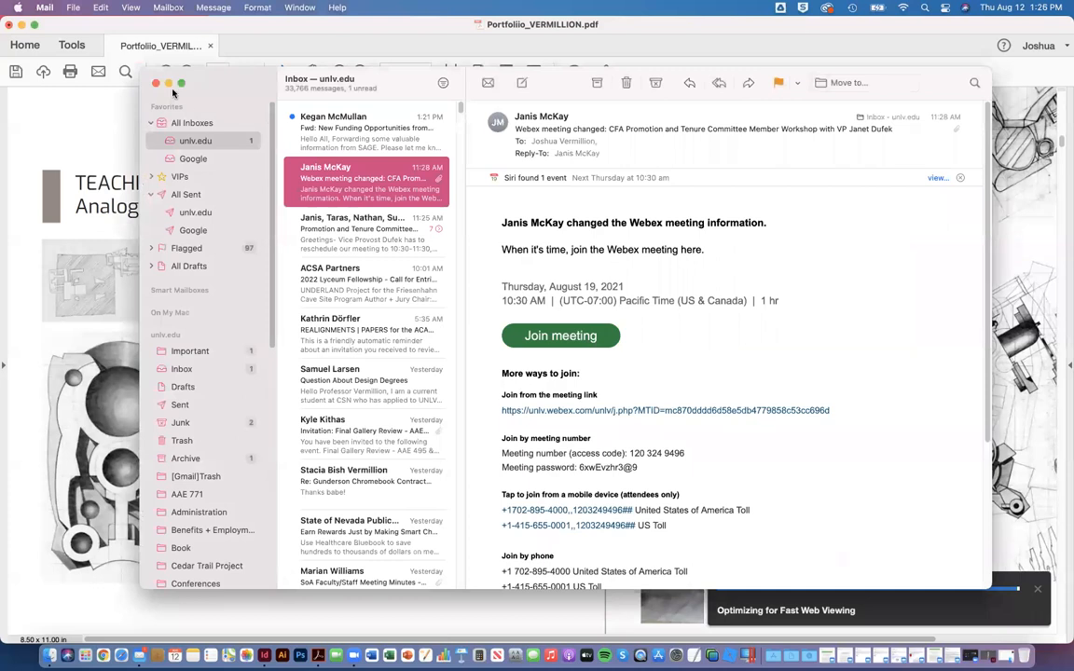
left_click(169, 84)
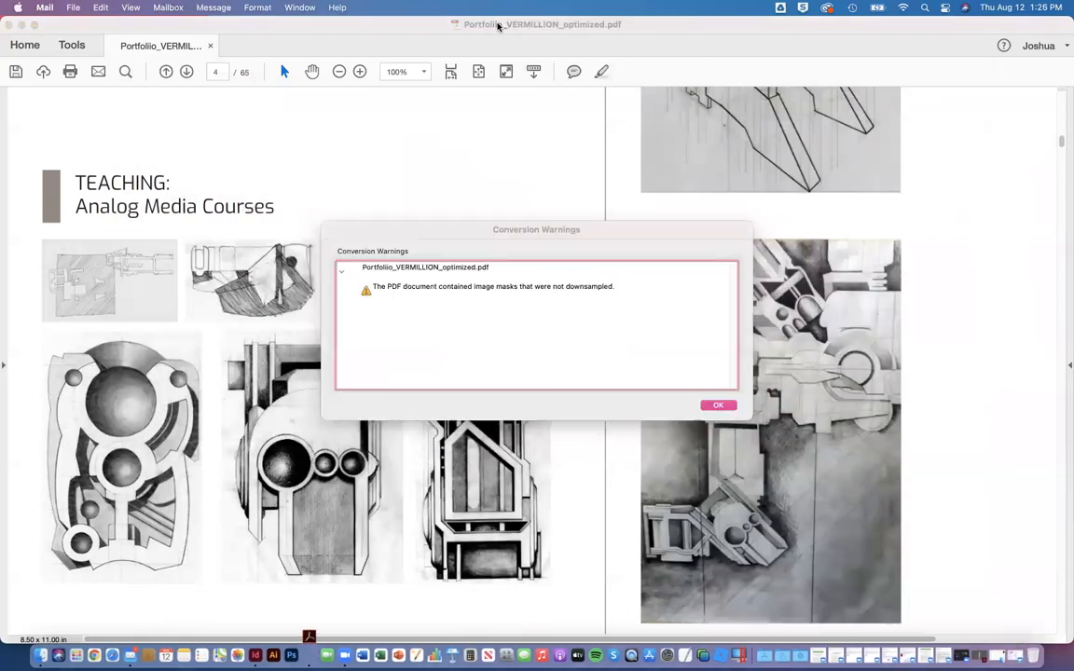
left_click(718, 404)
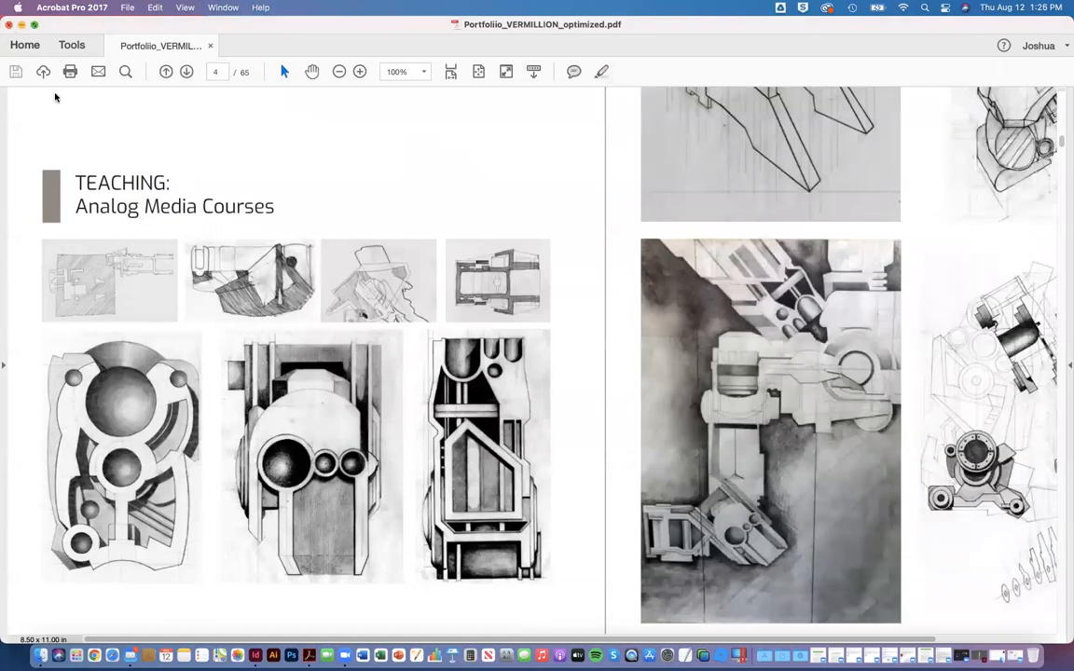
left_click(9, 26)
Step: Check the optimized PDF's file size in its file information on the desktop
right_click(166, 372)
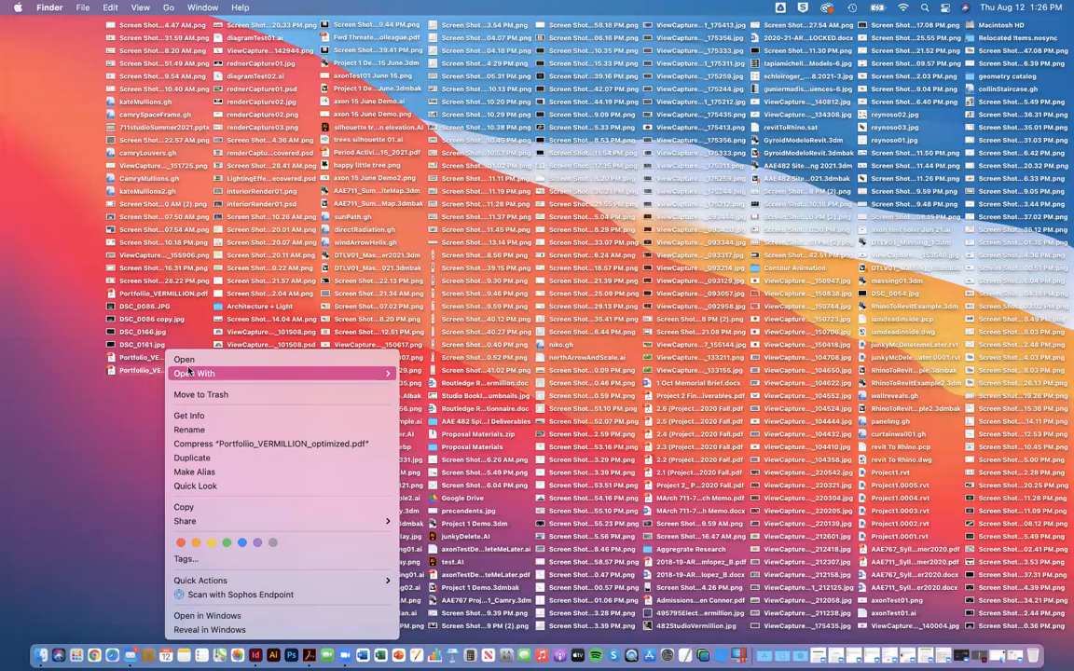
left_click(210, 414)
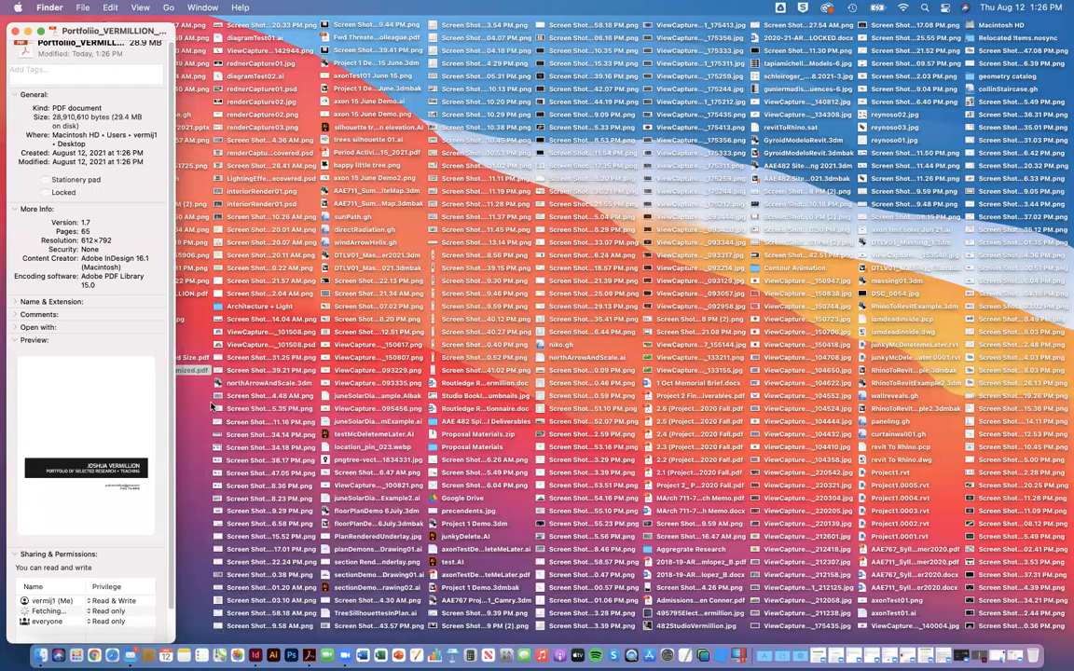
left_click(15, 31)
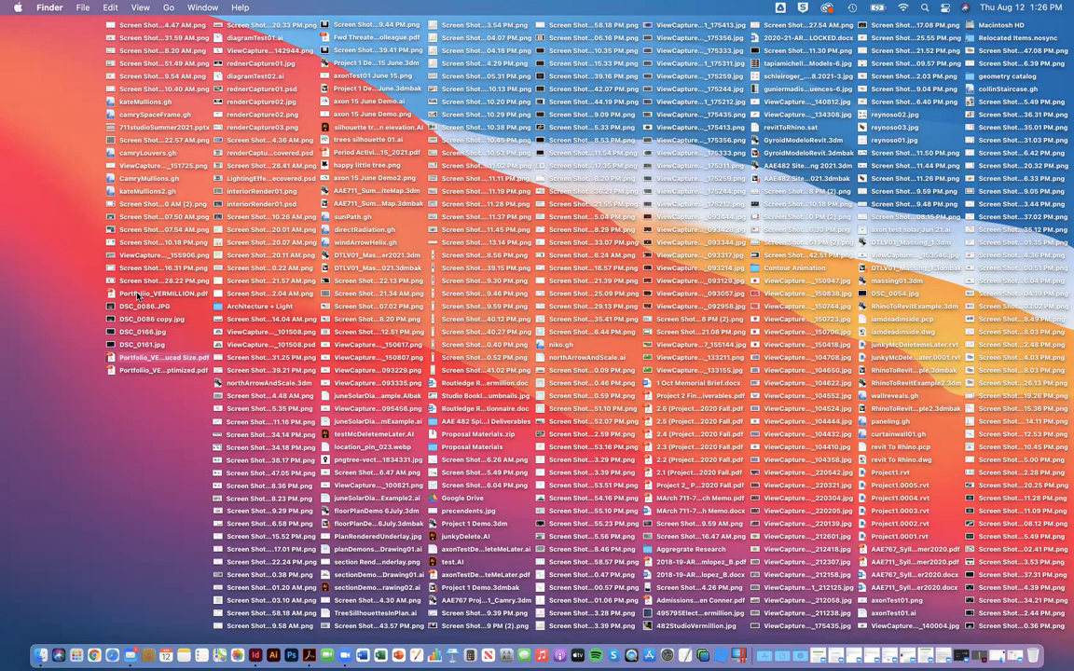
left_click(106, 411)
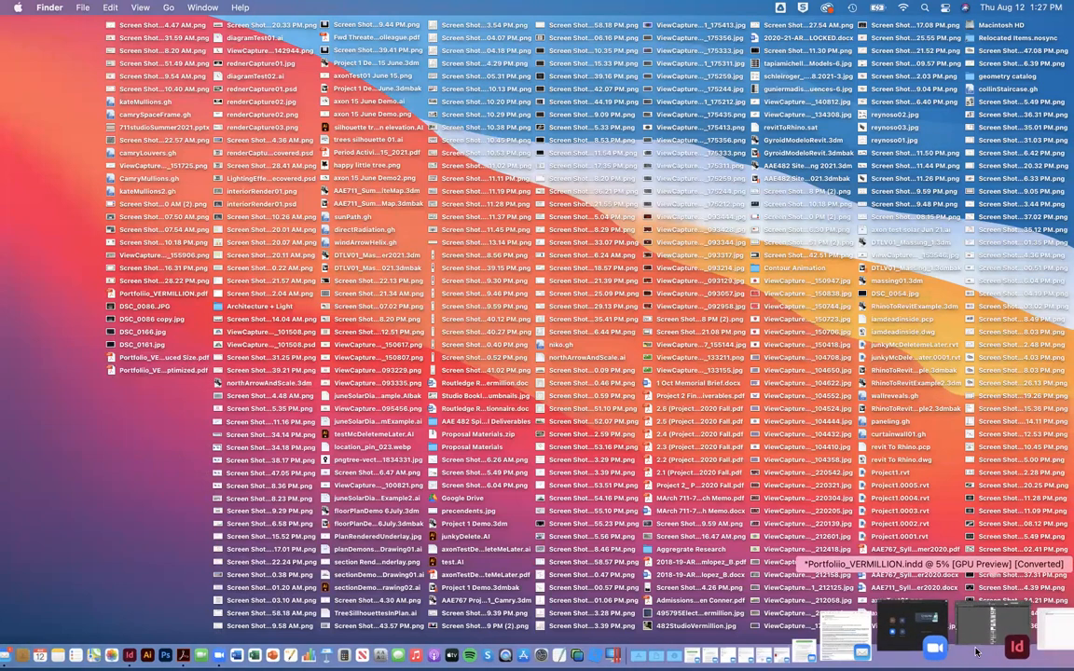
Step: Switch to the portfolio document in InDesign and open the Package summary for the entire publication
left_click(974, 646)
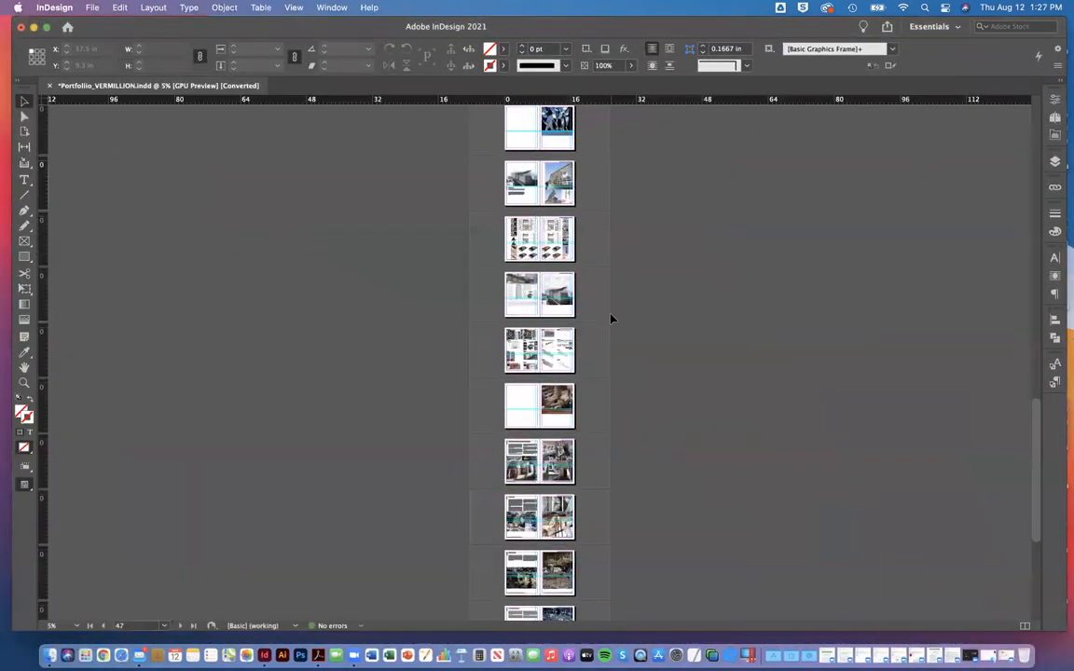
scroll(612, 312, "up", 1)
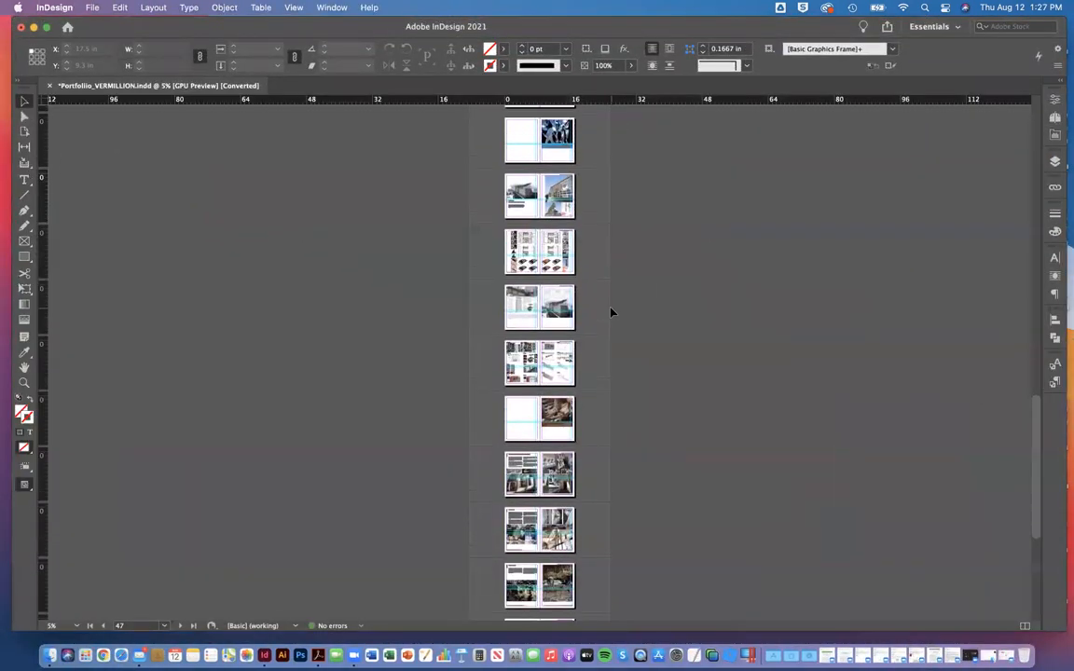
scroll(612, 312, "up", 4)
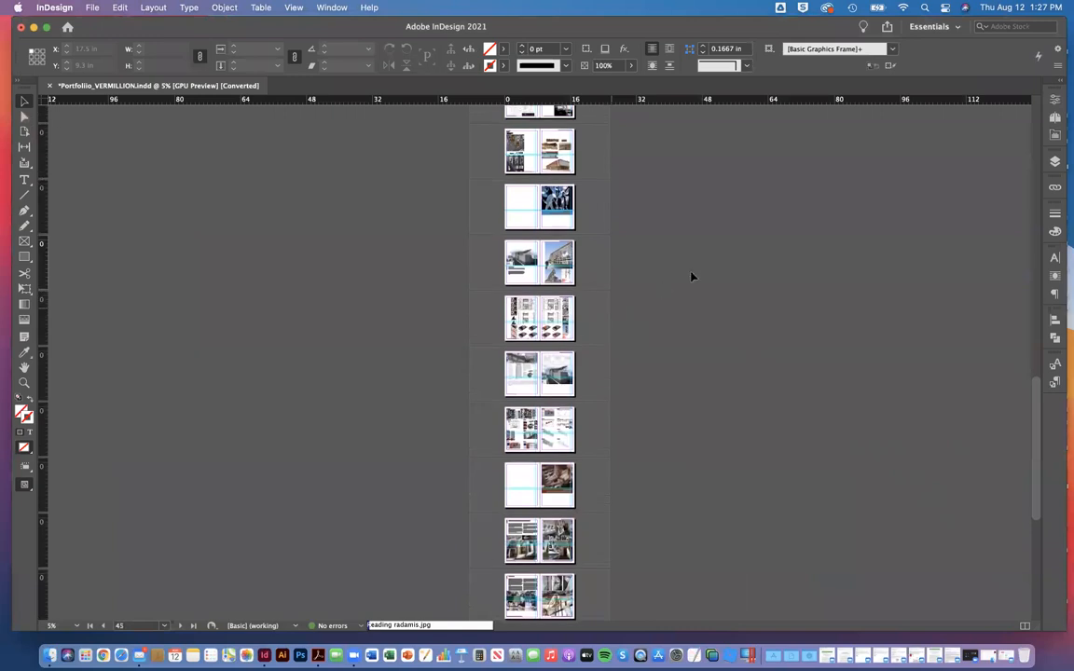
key("super+equal")
key("super+equal")
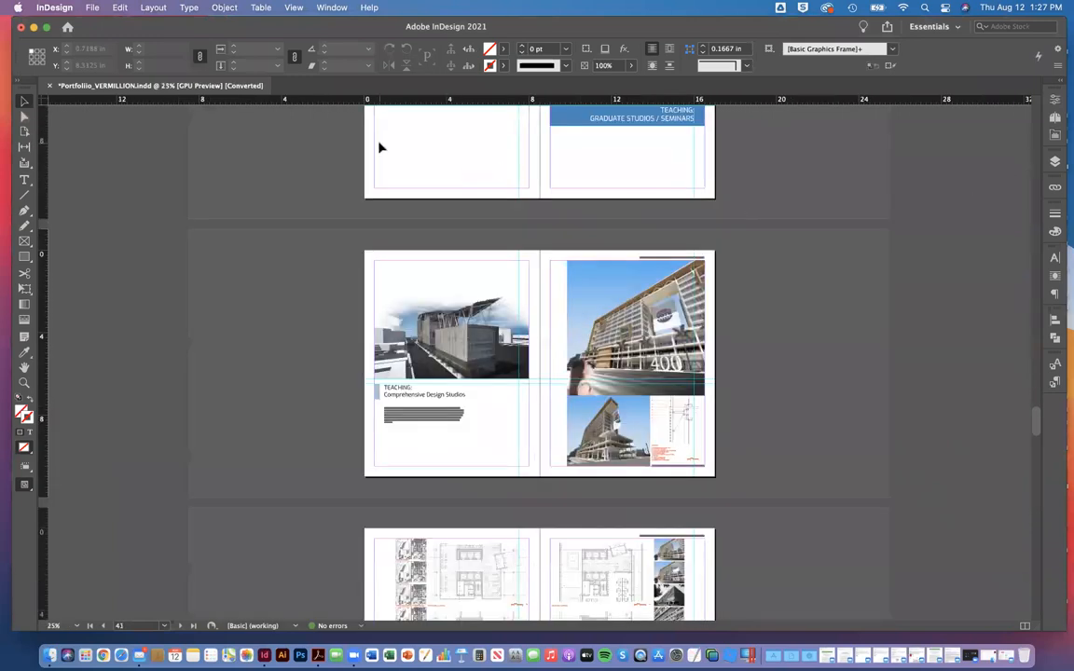
left_click(84, 6)
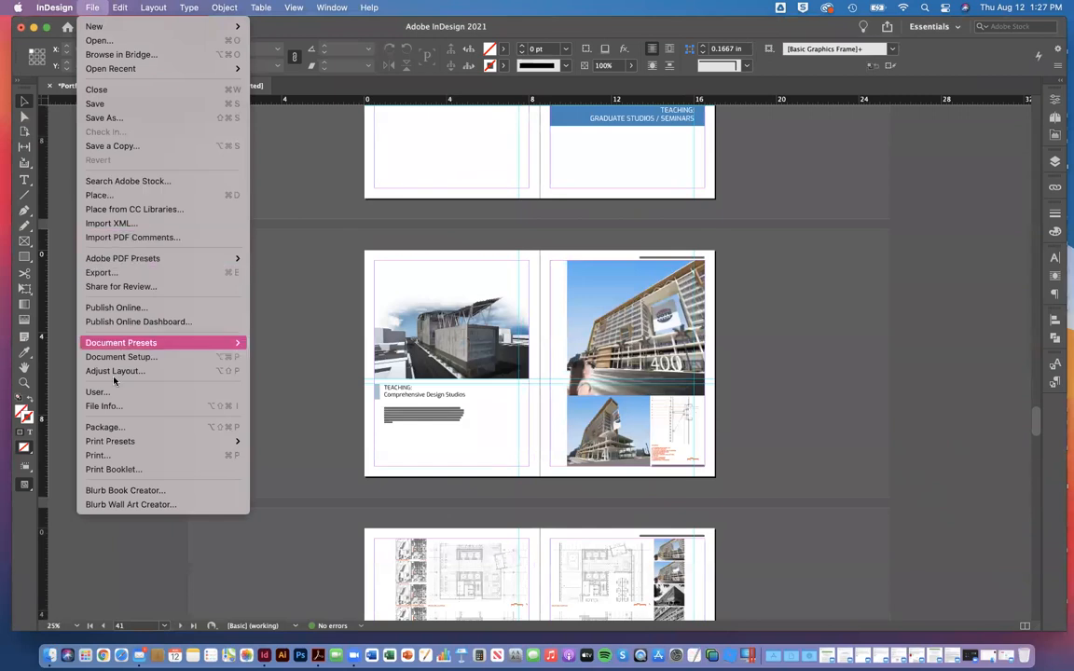
left_click(116, 427)
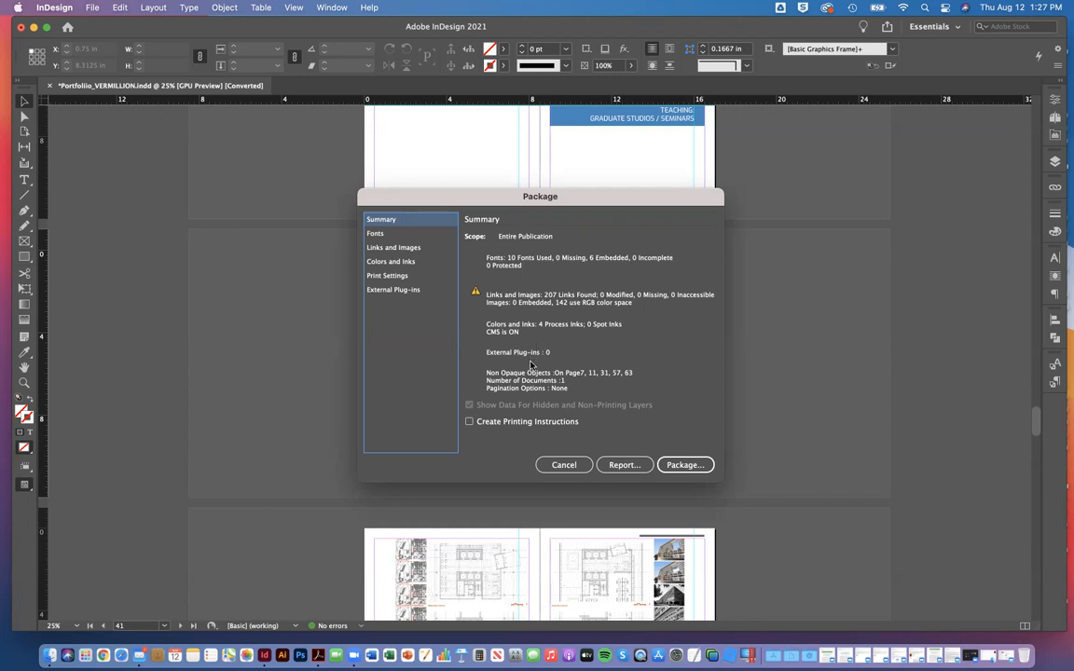
Step: Examine the package's fonts, links and images, colors and inks, print settings and external plug-ins
left_click(388, 236)
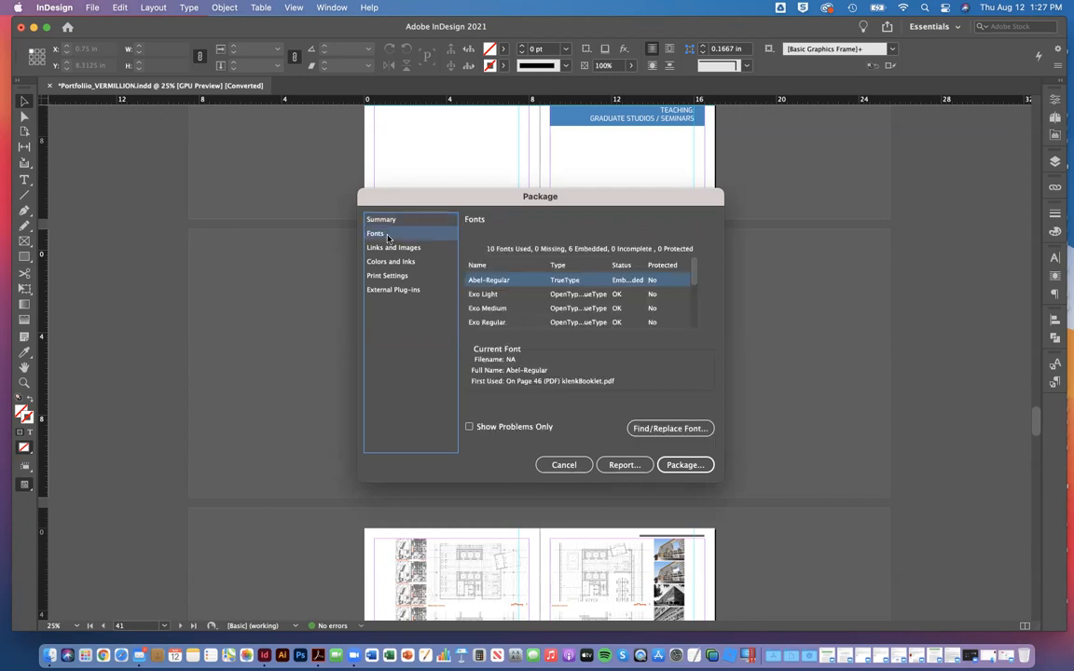
scroll(504, 275, "down", 3)
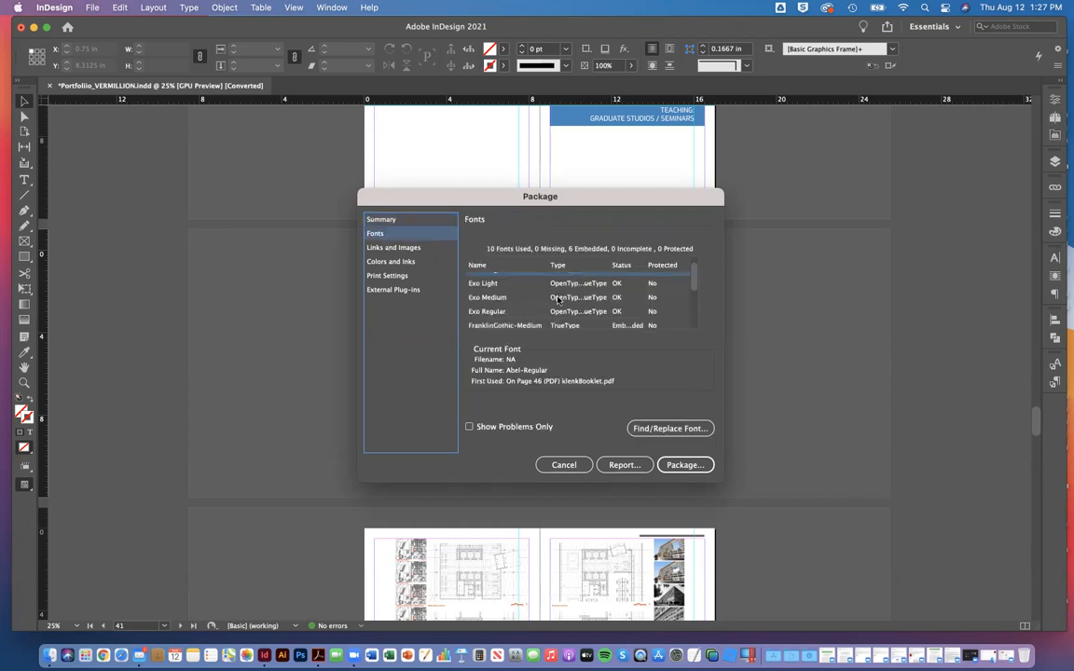
left_click(393, 247)
scroll(514, 311, "down", 3)
scroll(513, 311, "down", 15)
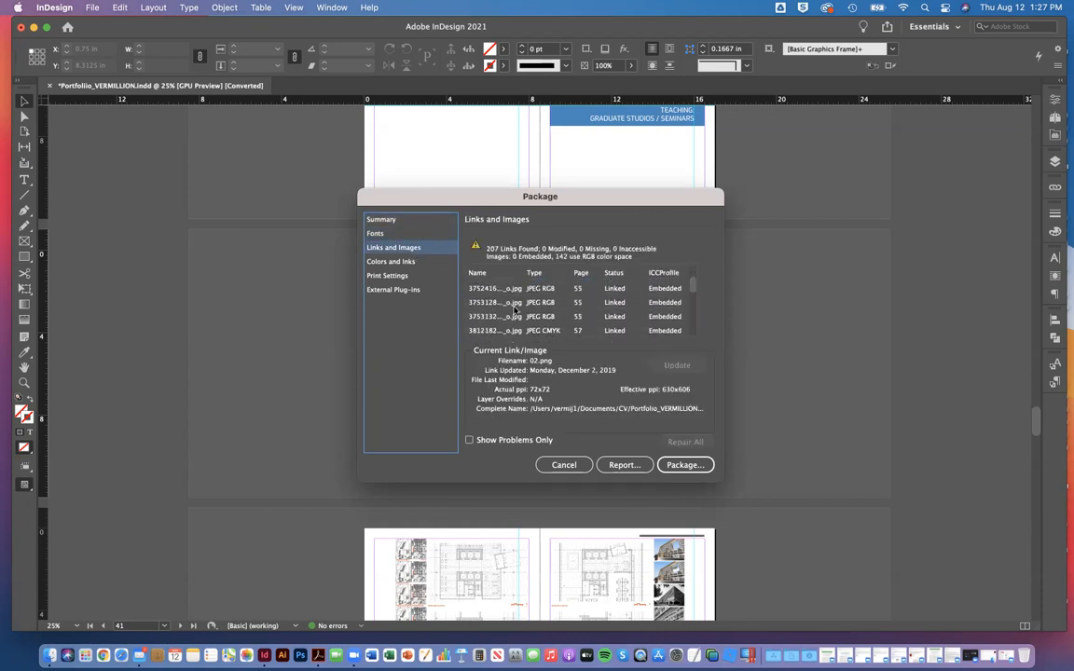
left_click(391, 263)
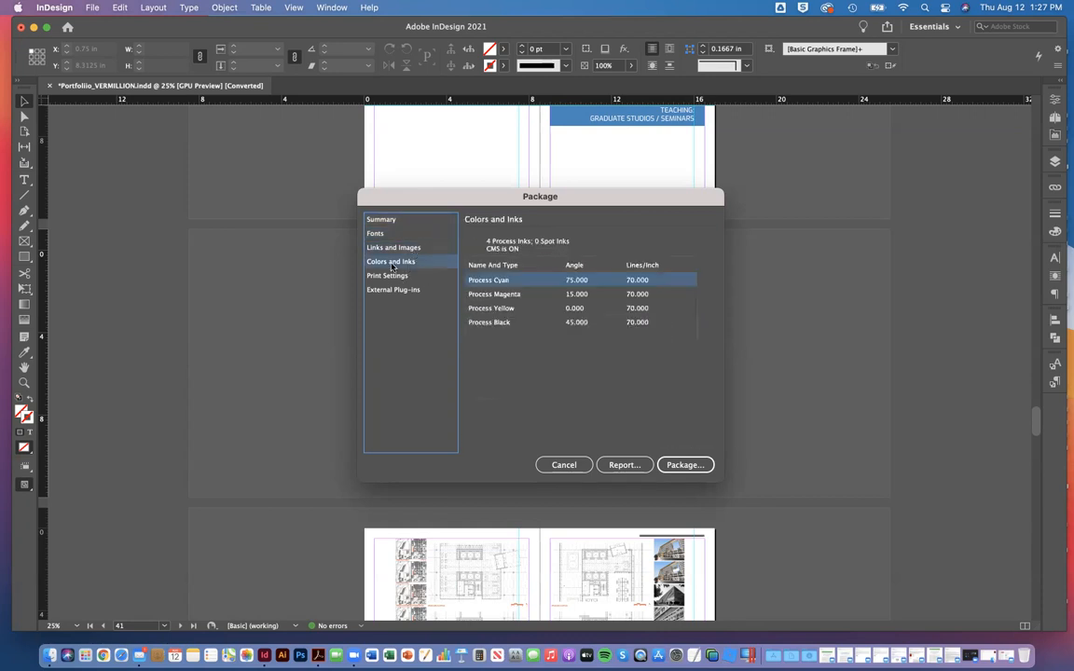
left_click(387, 275)
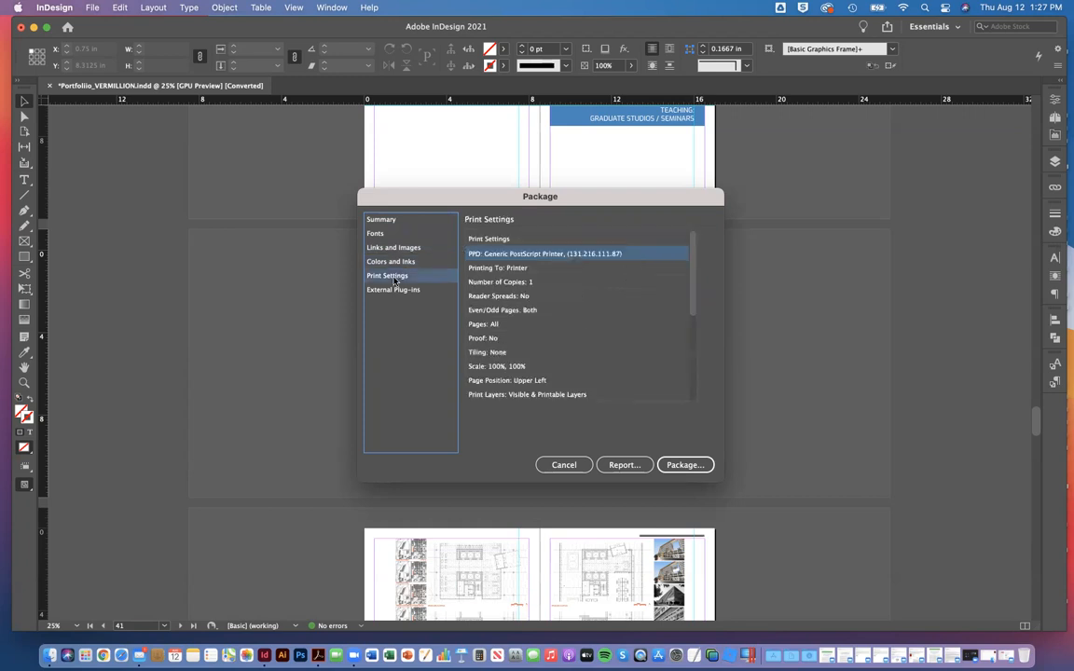
scroll(555, 312, "down", 5)
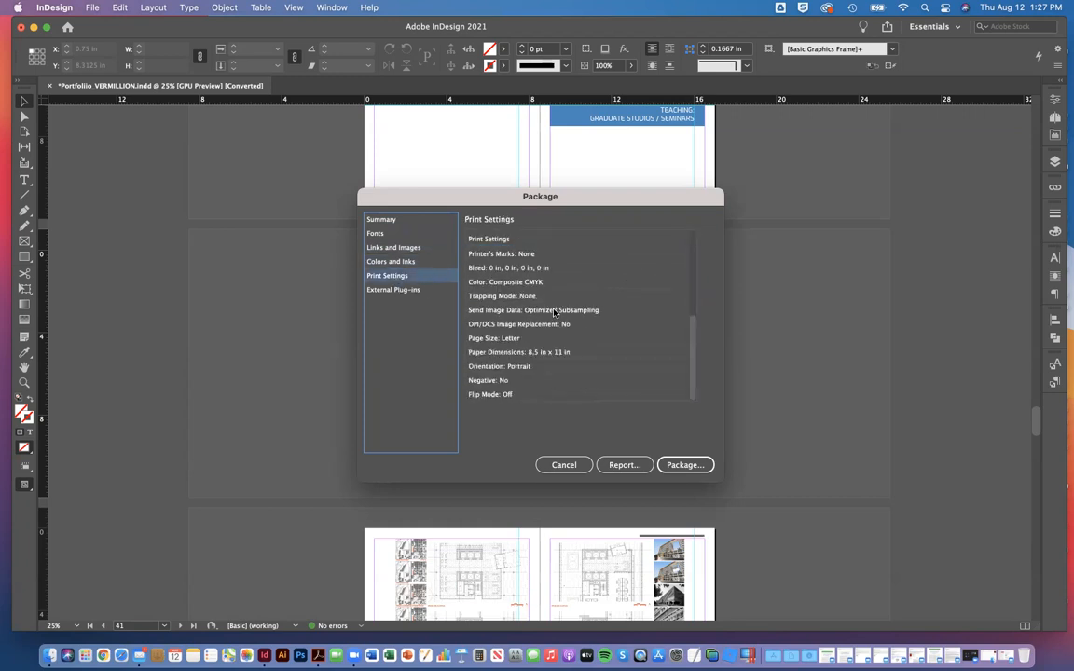
scroll(555, 313, "up", 5)
left_click(411, 290)
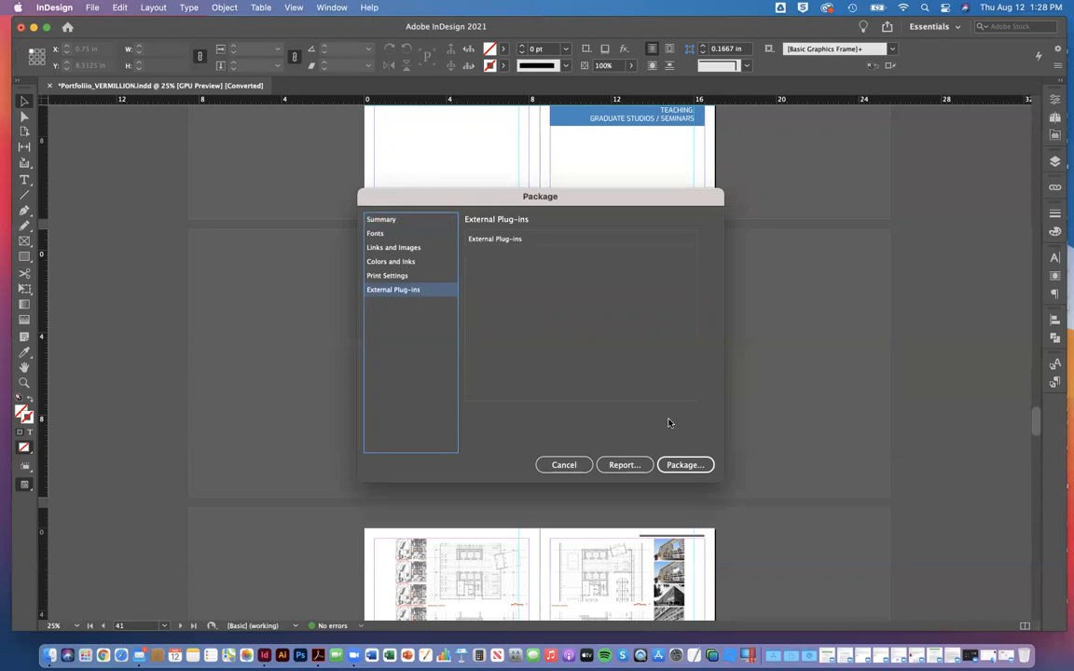
Step: Continue with packaging and save the portfolio as an InDesign 2021 document, replacing the existing file
left_click(678, 464)
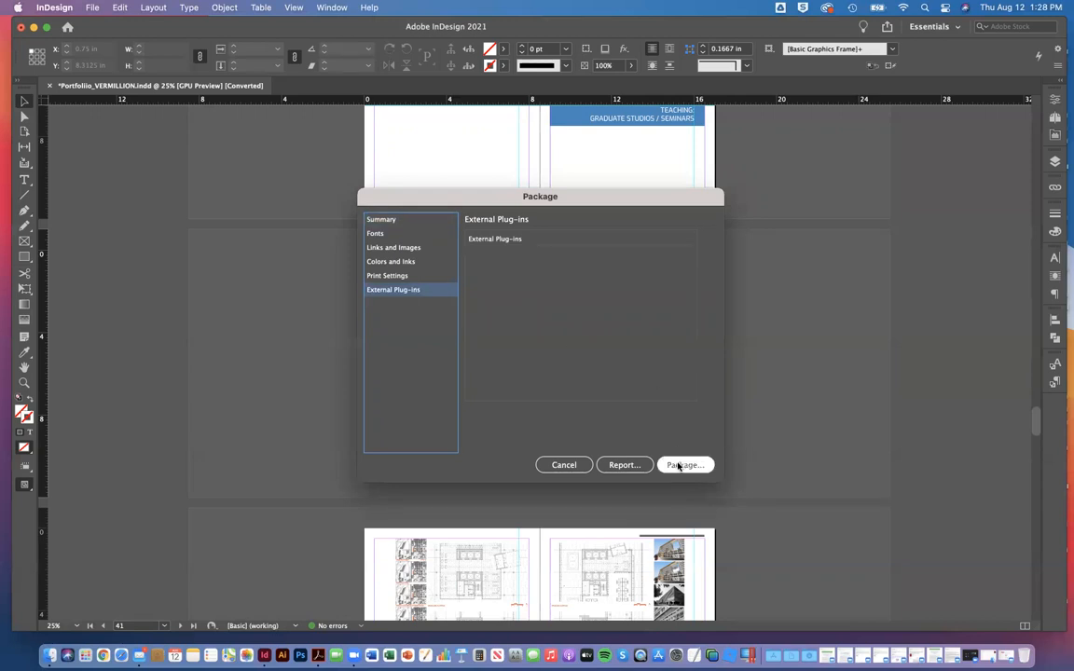
left_click(608, 363)
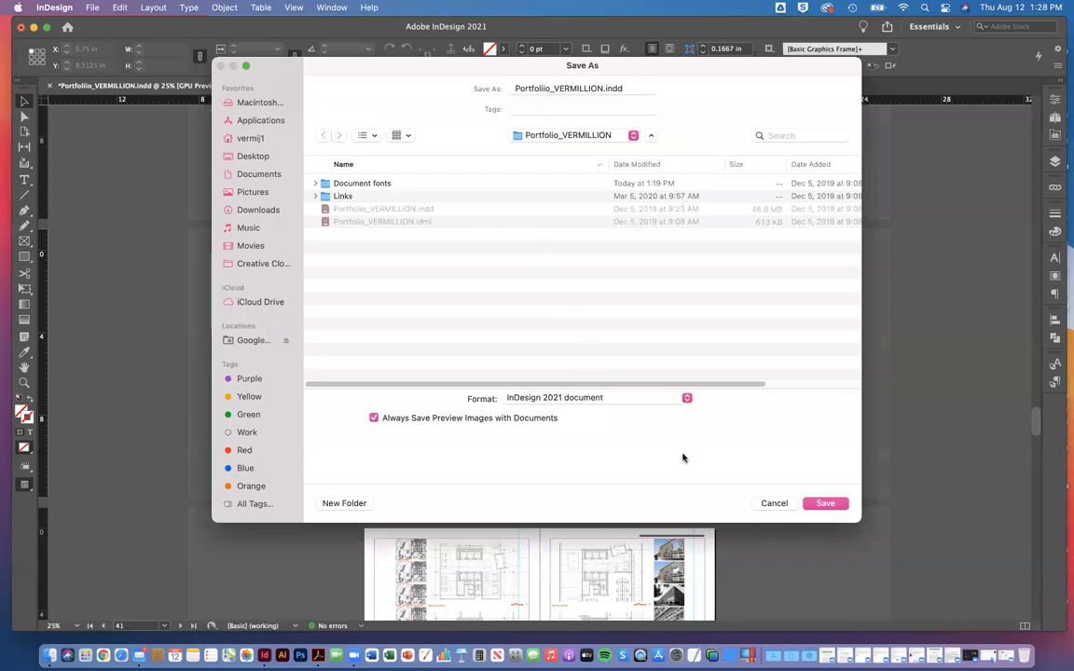
left_click(813, 507)
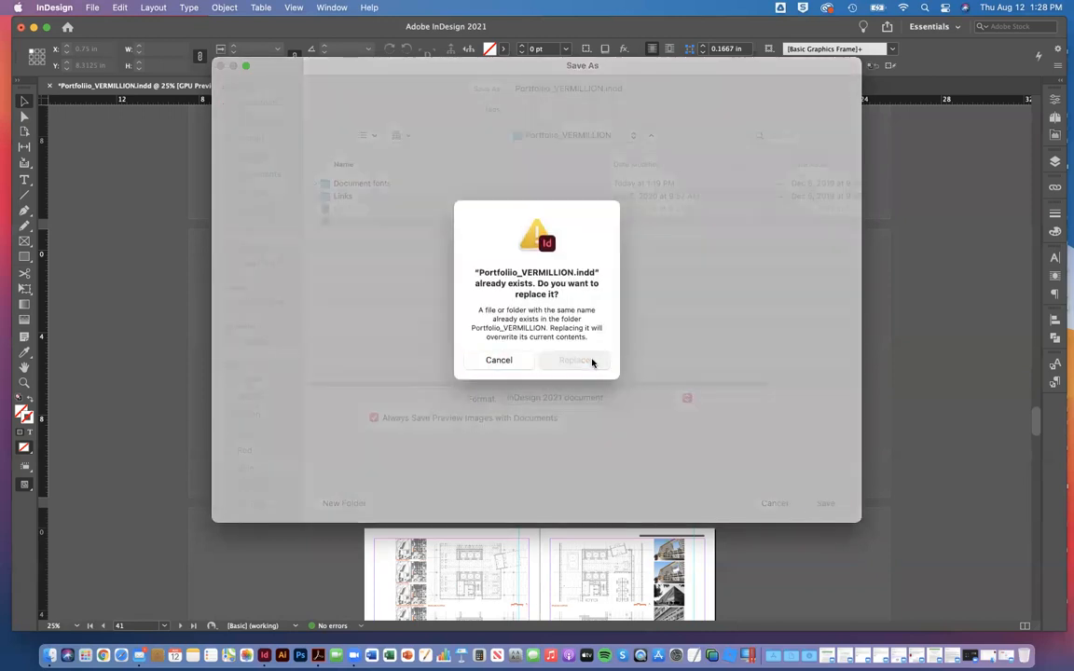
left_click(591, 362)
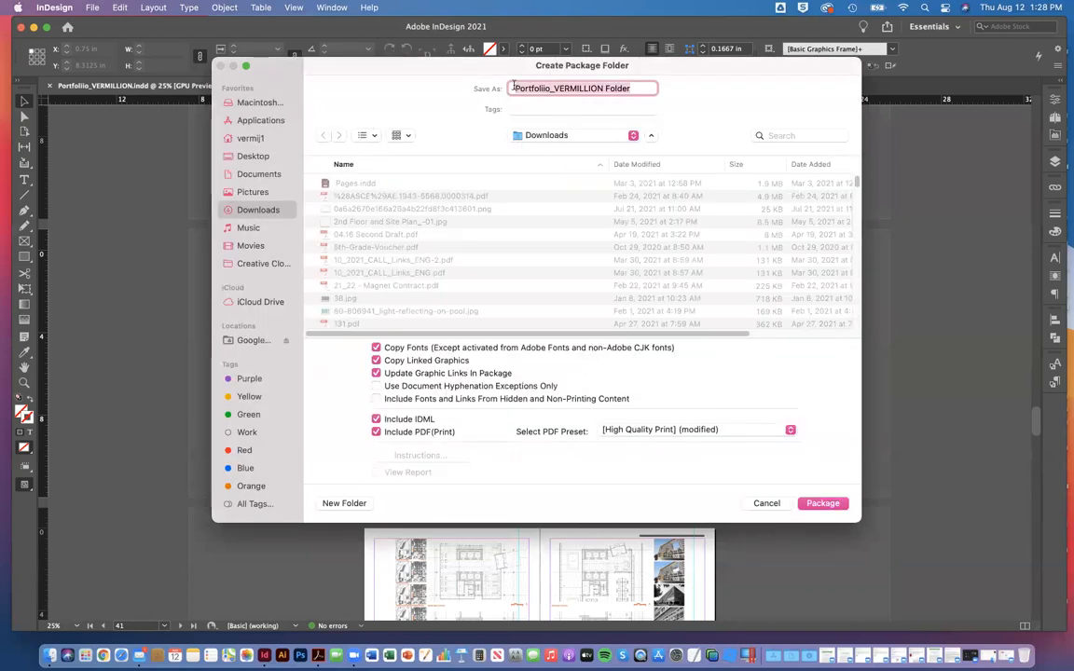
Step: Remove the extra "i" from "Portfoliio" in the package folder name and create the package on the desktop
left_click(545, 88)
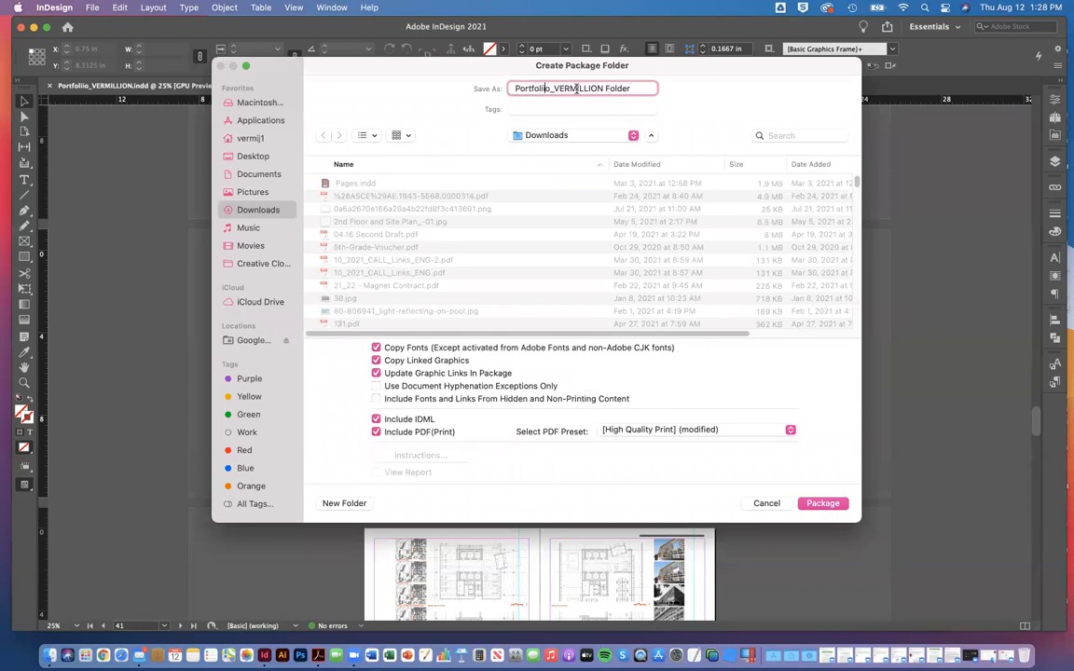
key("BackSpace")
left_click(252, 156)
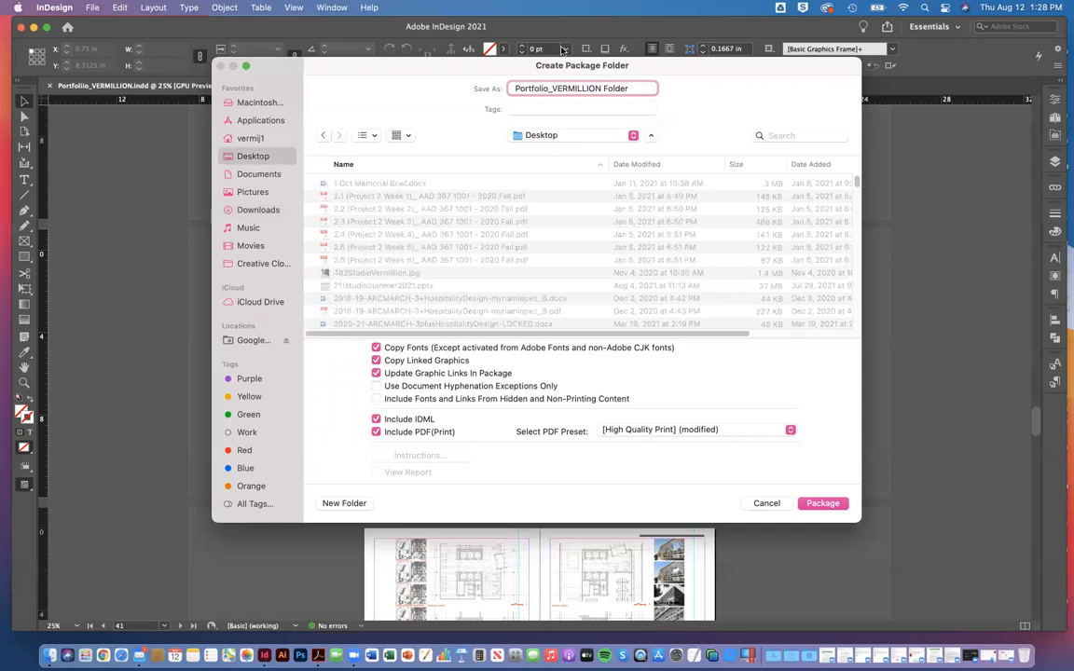
left_click(628, 89)
left_click(839, 504)
left_click(841, 504)
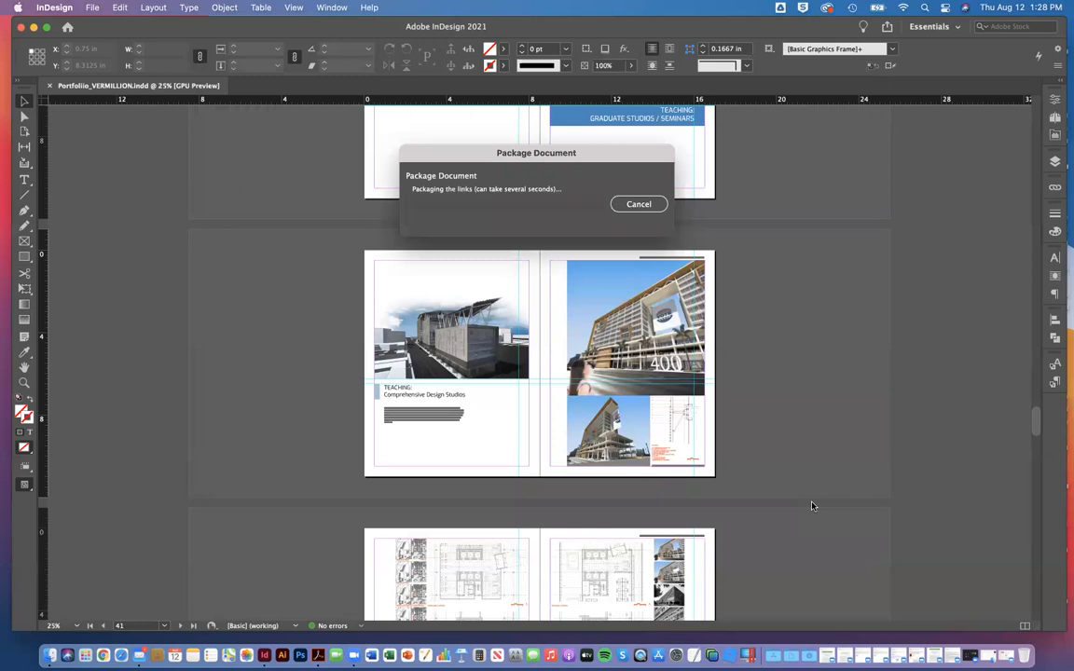
Step: Reveal the desktop and open the newly created portfolio package folder
key("ctrl+Up")
key("ctrl+Up")
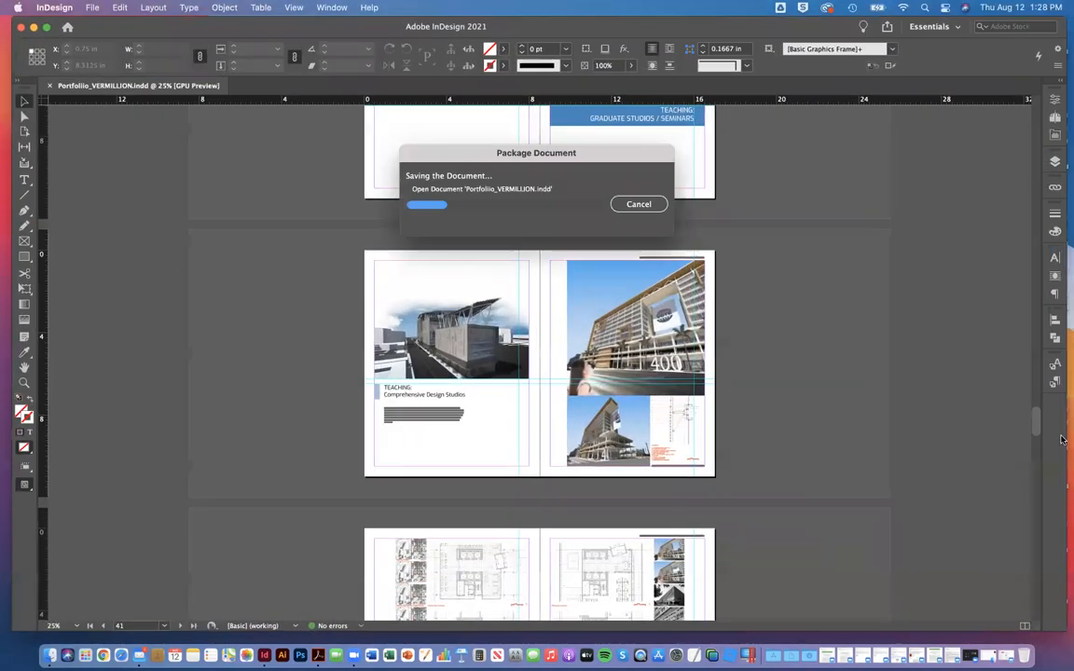
key("F11")
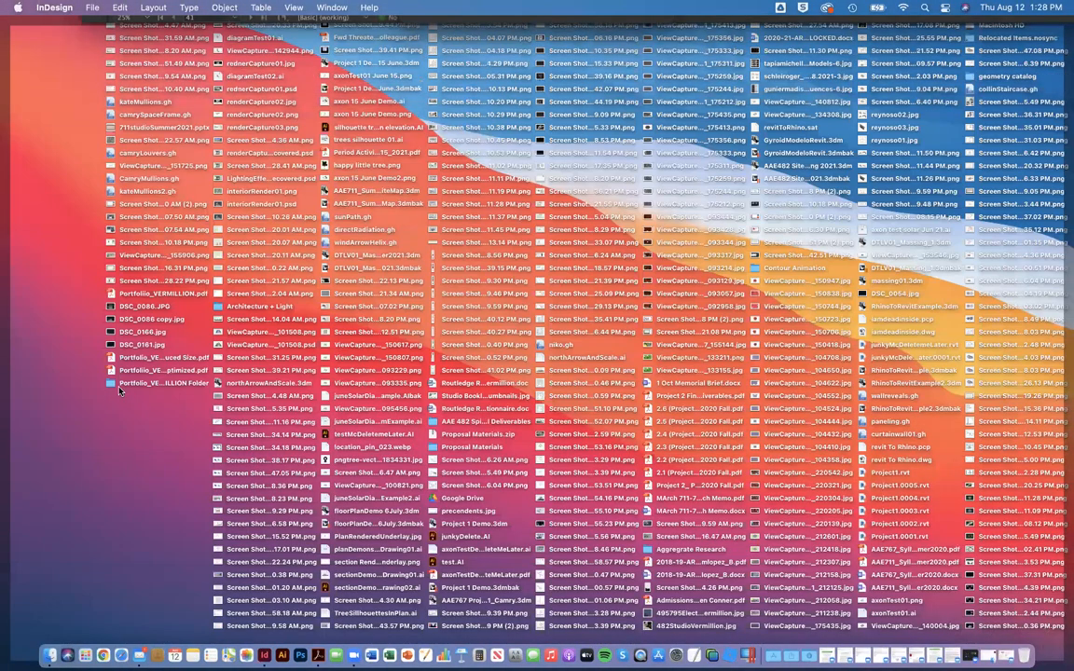
left_click(111, 384)
double_click(111, 385)
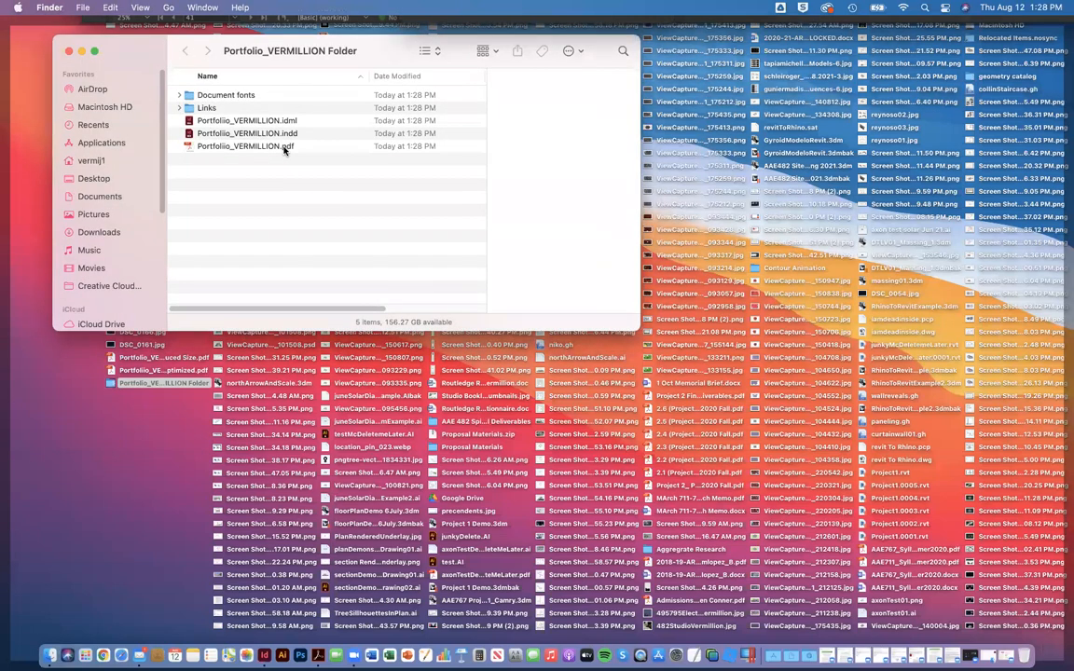
Step: Examine the files collected in the package's Links and Document fonts folders
left_click(184, 108)
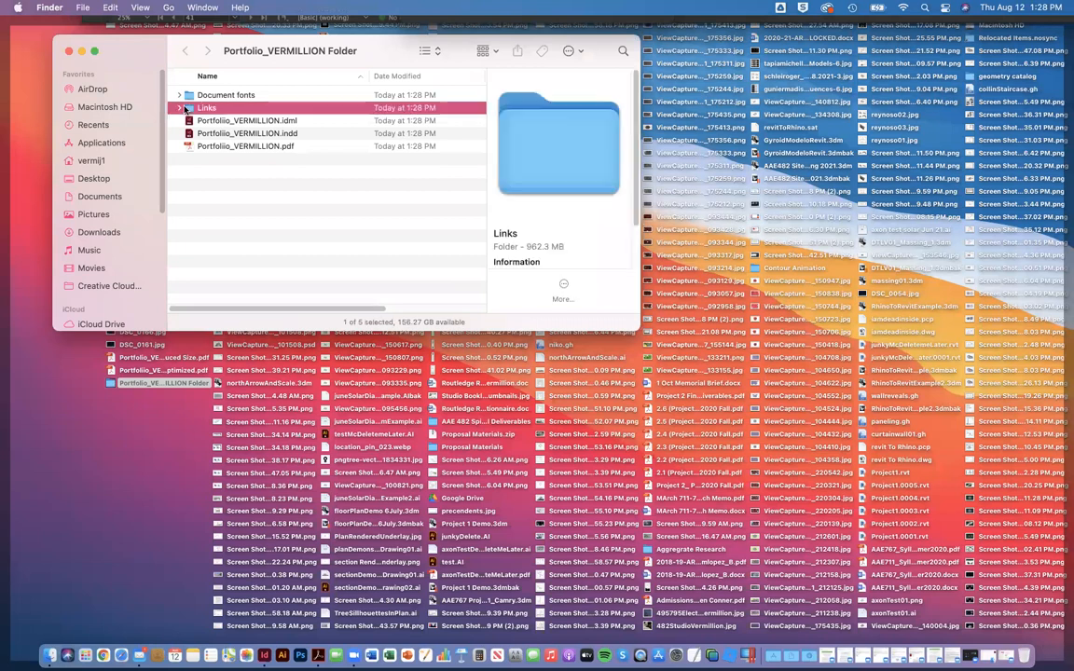
double_click(185, 108)
scroll(253, 196, "down", 3)
scroll(253, 196, "down", 20)
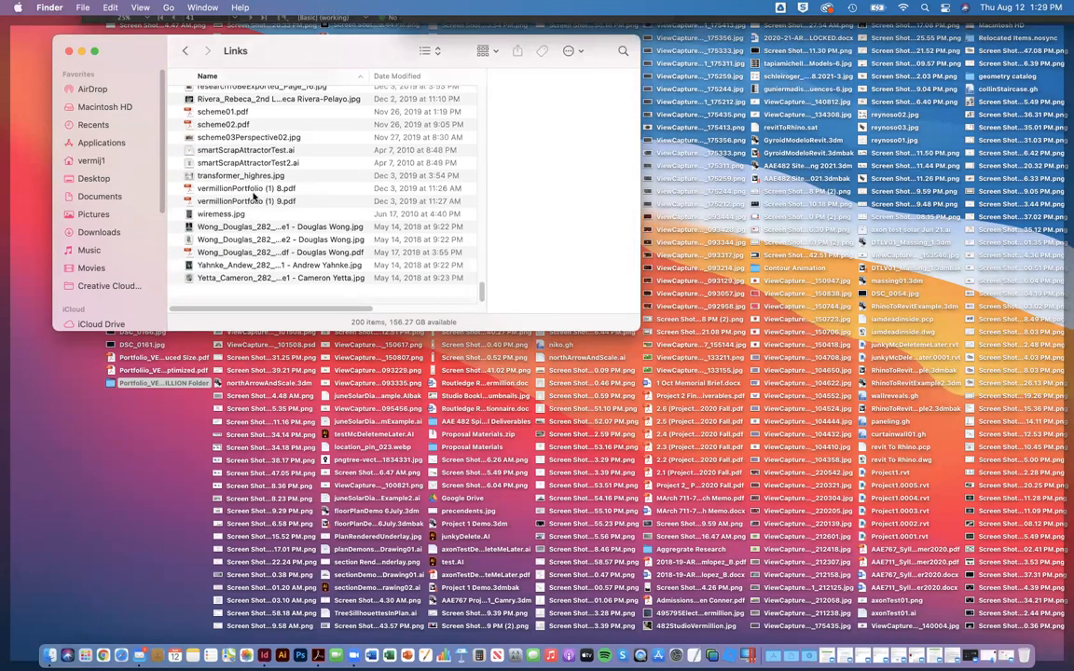
scroll(261, 201, "up", 10)
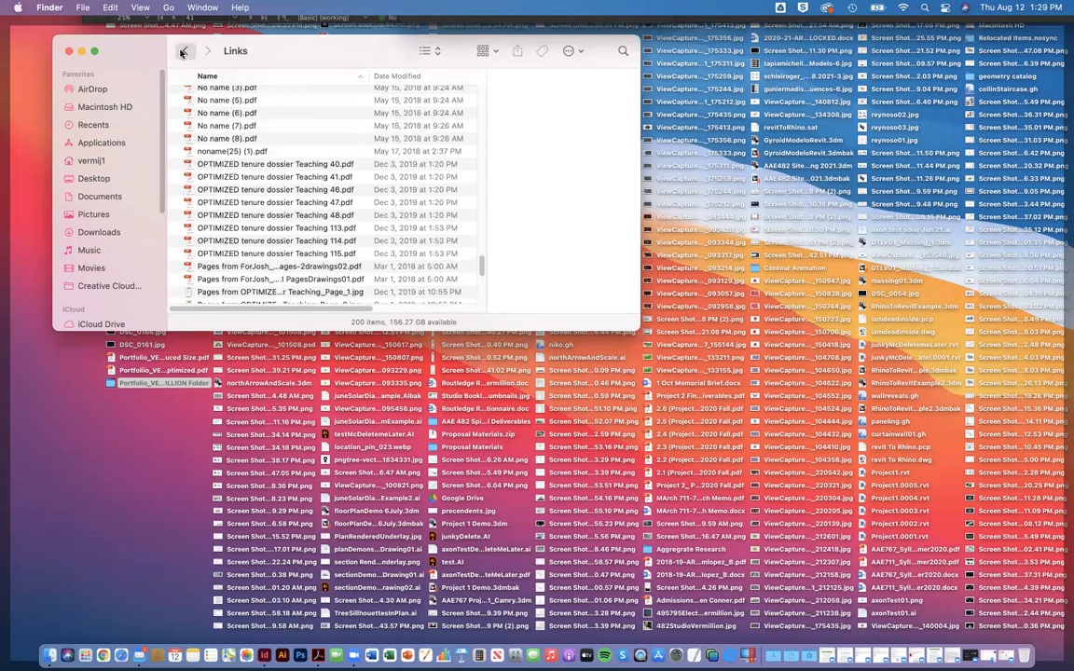
left_click(183, 53)
left_click(193, 96)
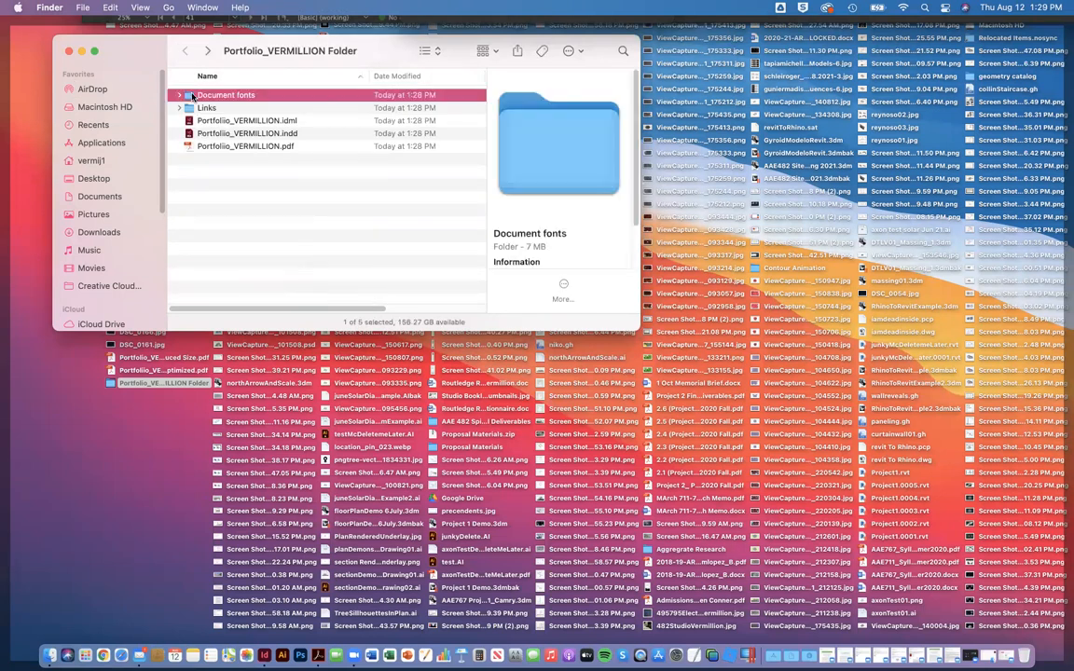
double_click(192, 96)
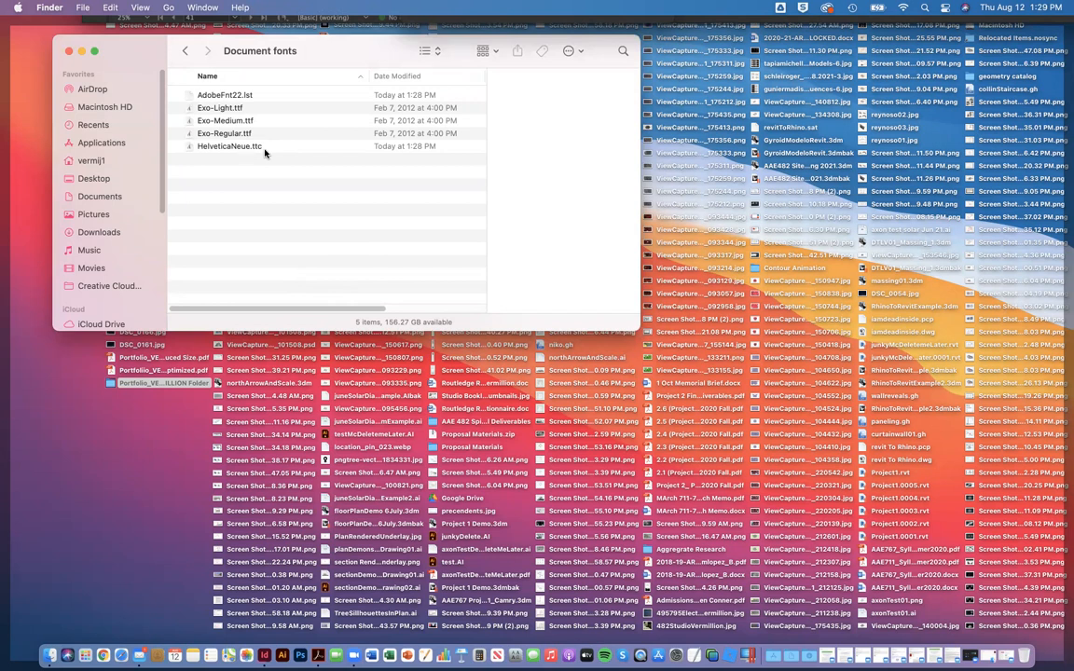
Step: Return to the package folder's top level and switch to InDesign to check the packaging progress
left_click(184, 49)
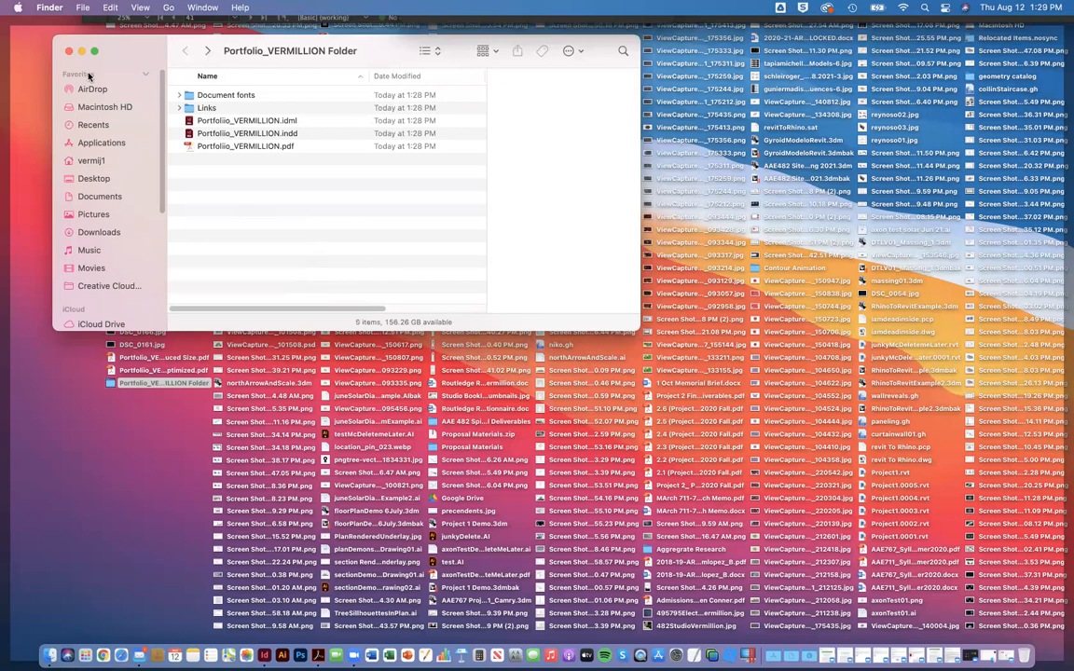
left_click(996, 620)
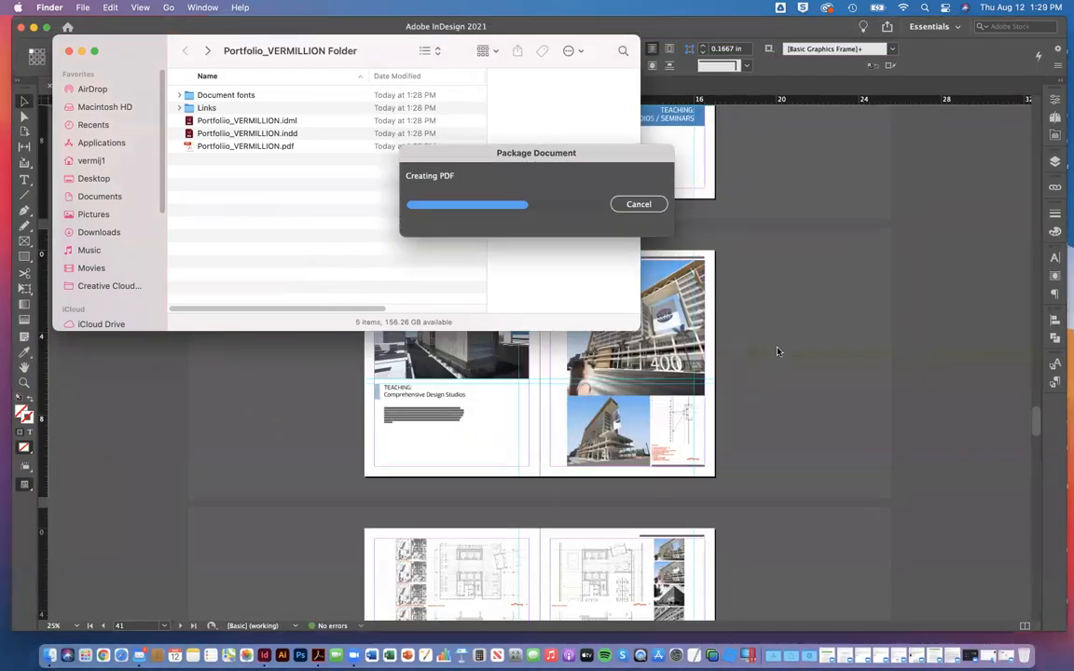
left_click(843, 361)
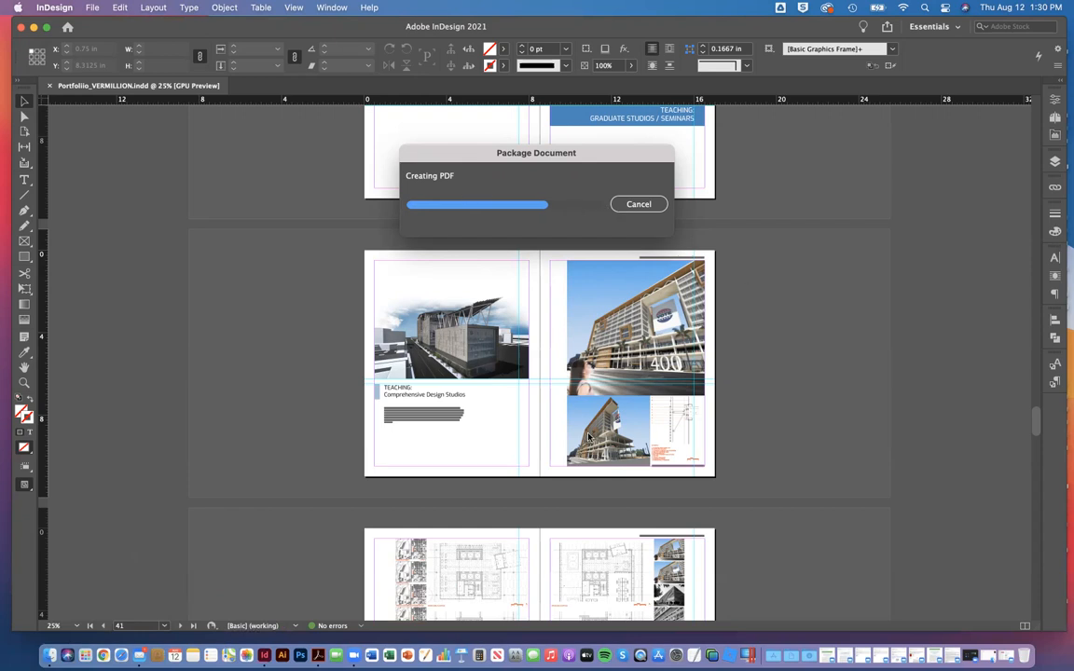
Step: Bring the package folder window back to the front and widen it to show the size and kind details
key("ctrl+Up")
left_click(209, 217)
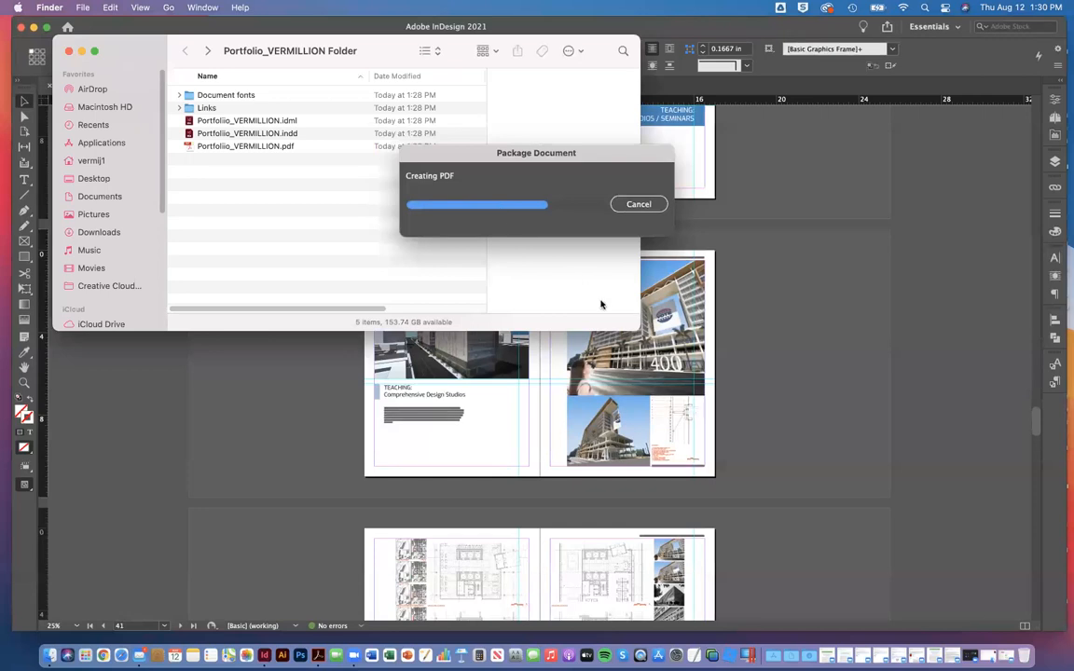
left_click_drag(639, 330, 865, 334)
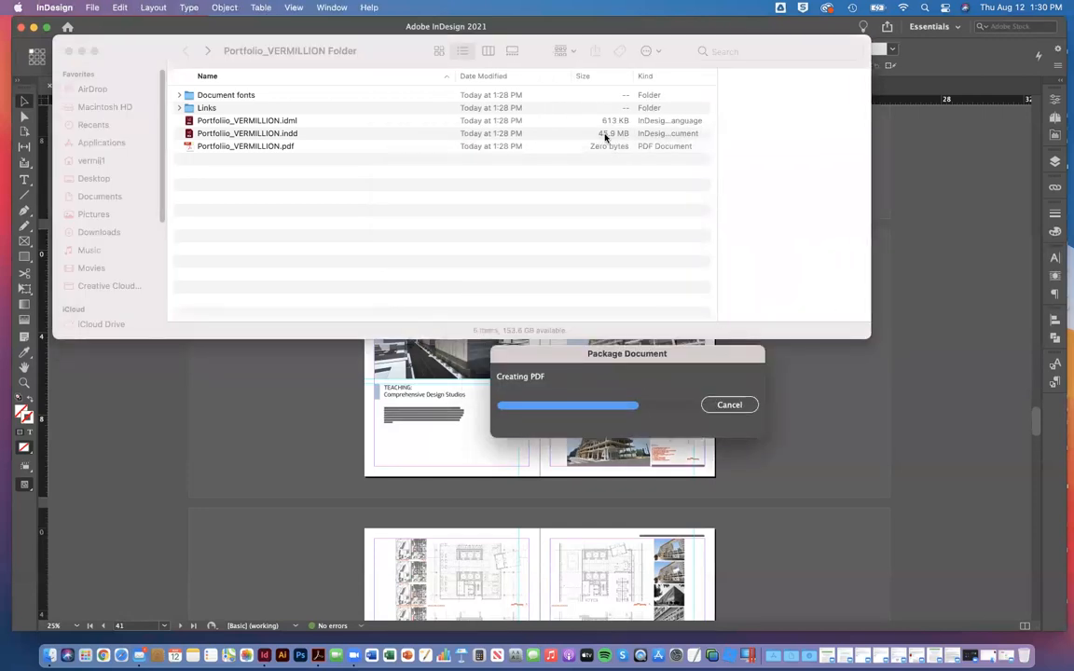
Step: Check the Links folder's size in its info window, close the info, and minimize the package folder window
left_click(210, 108)
right_click(210, 108)
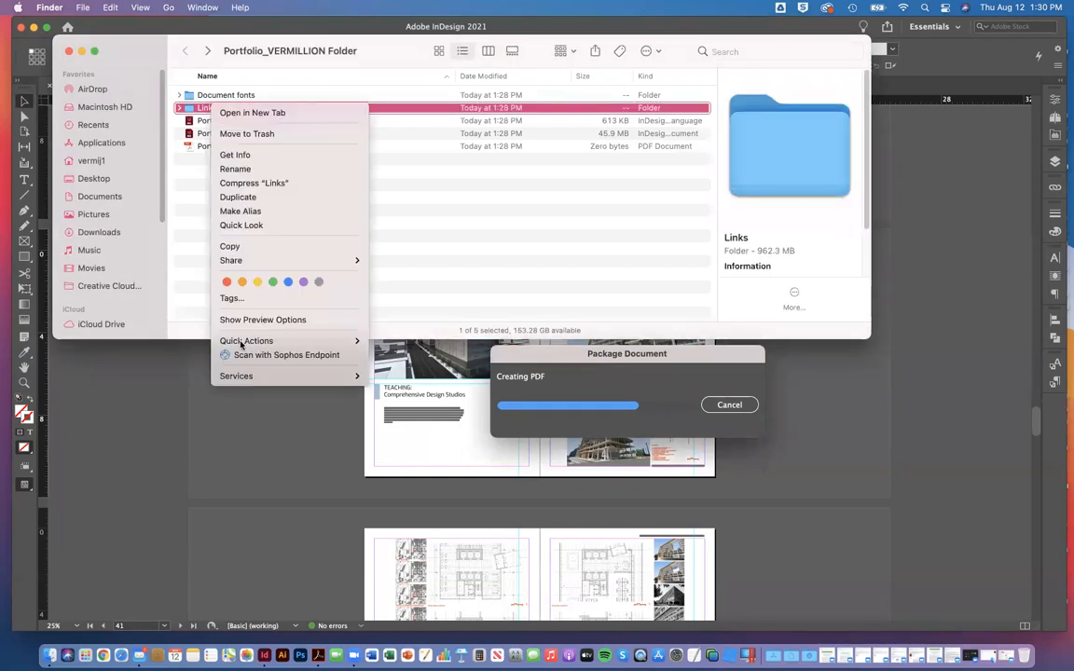
left_click(250, 157)
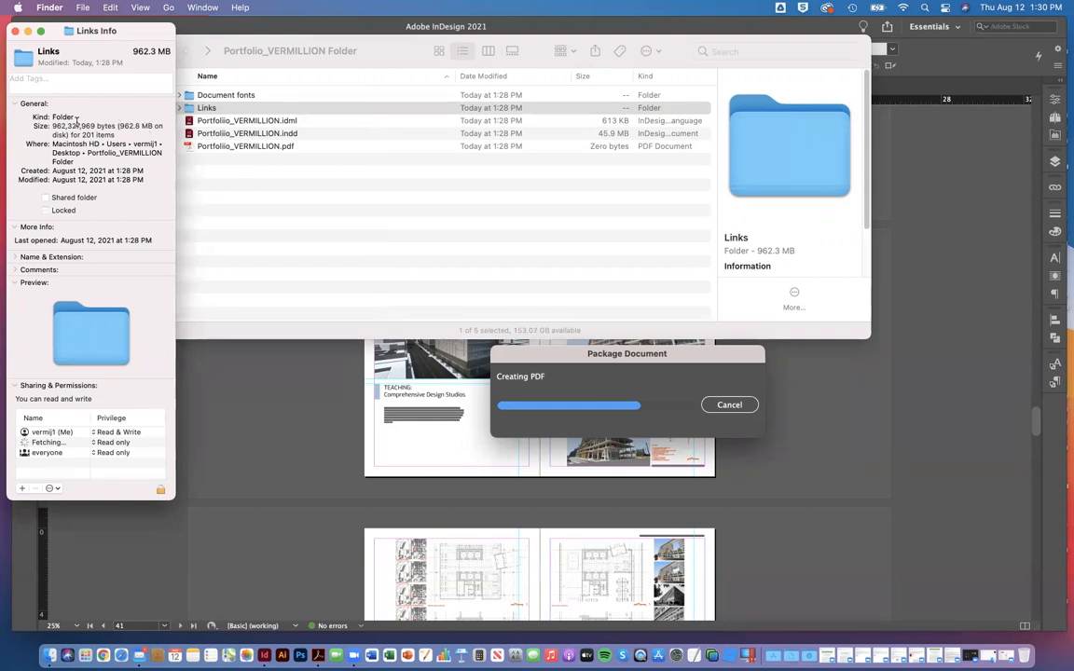
left_click(15, 31)
left_click(232, 189)
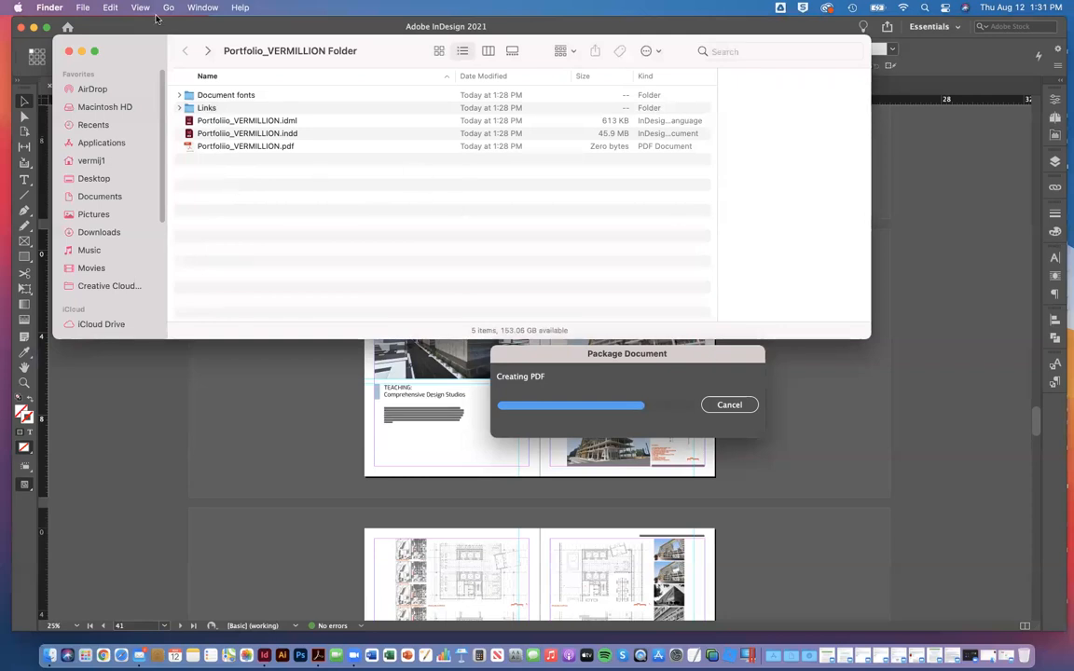
left_click(81, 50)
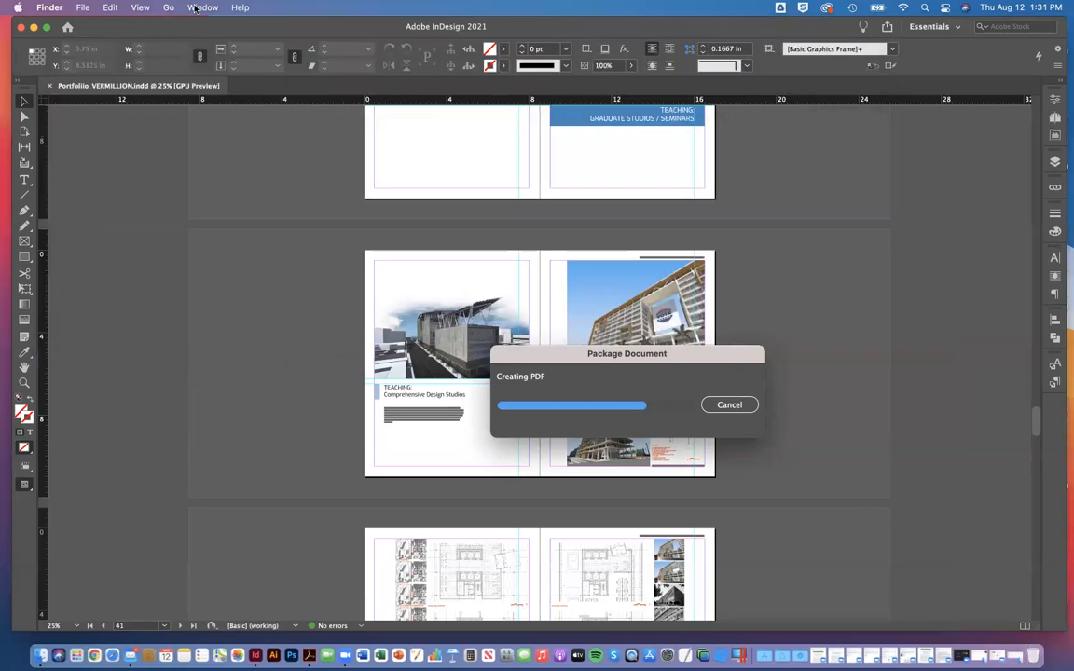
left_click(195, 8)
mouse_move(142, 8)
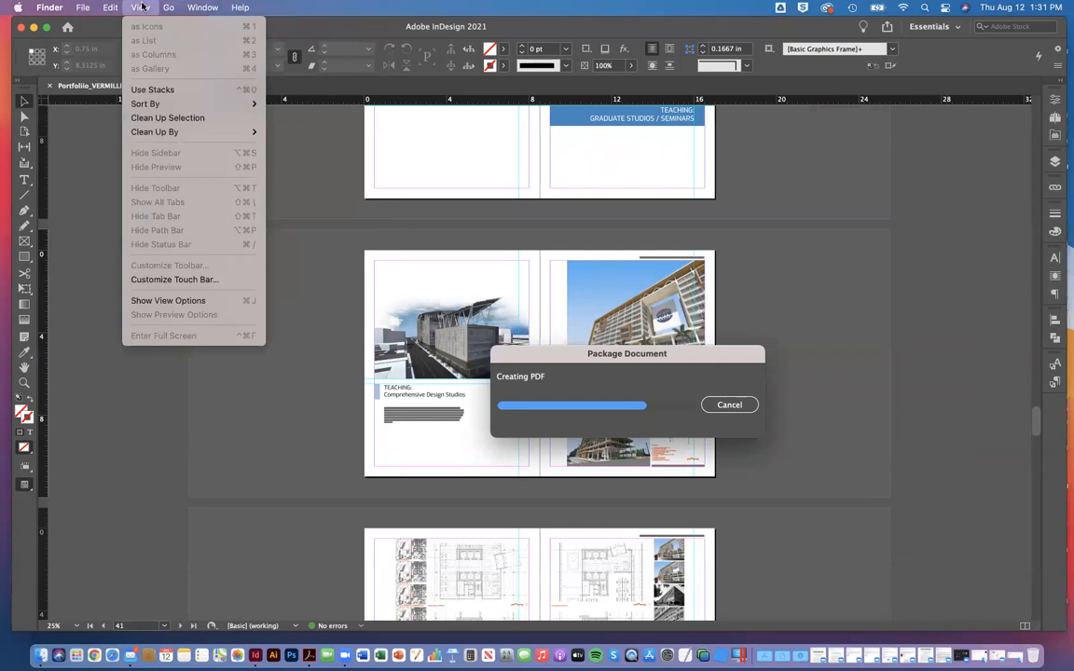
left_click(132, 26)
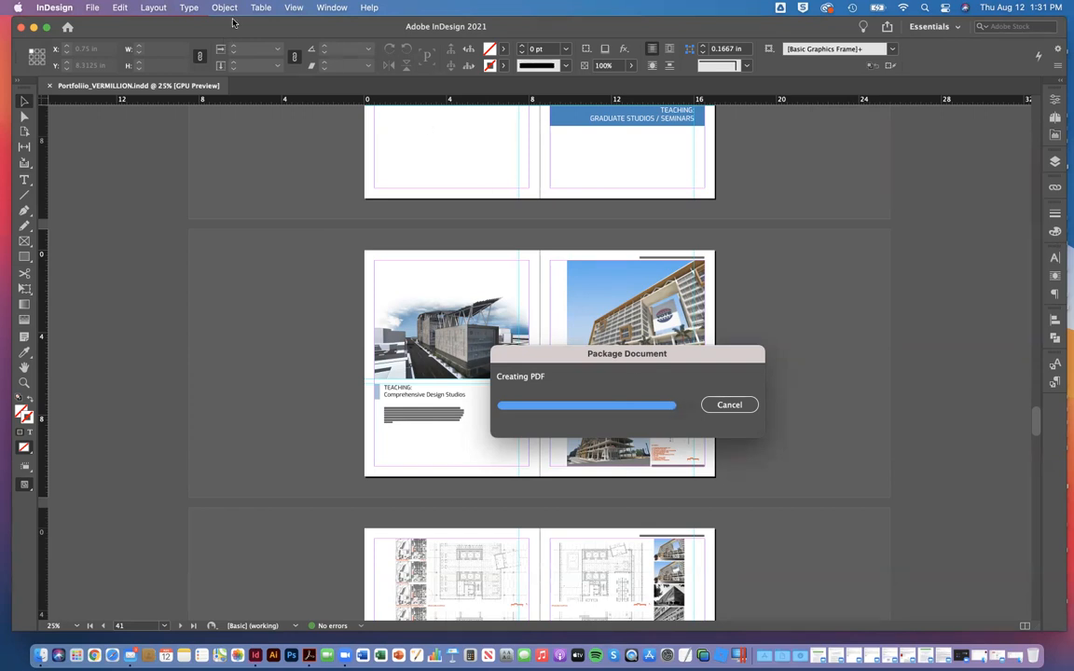
left_click(5, 72)
left_click(201, 8)
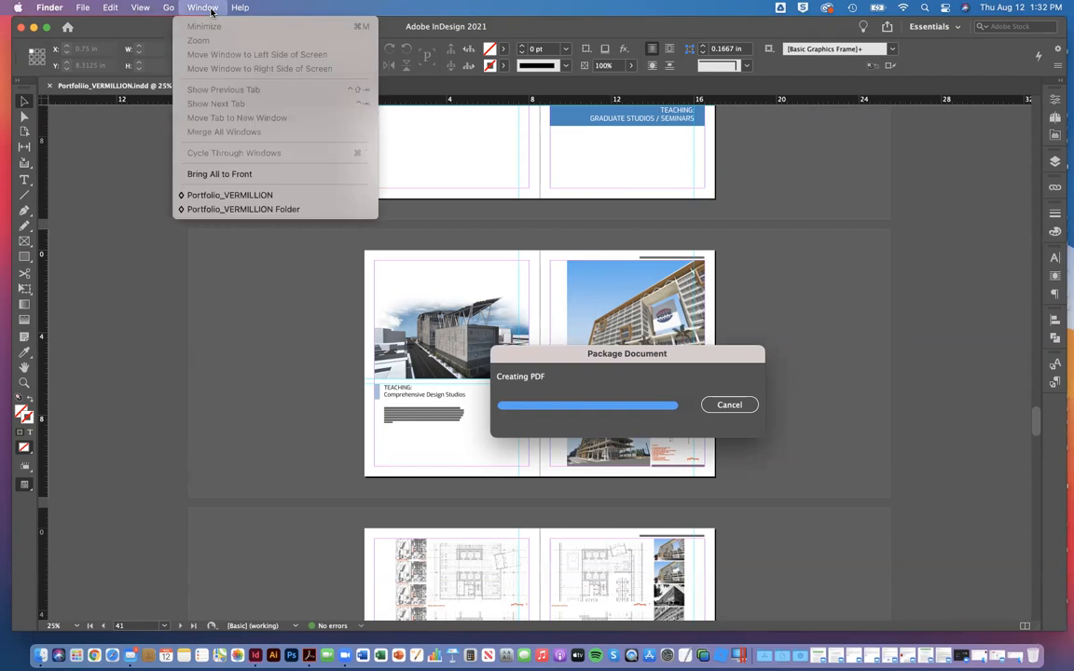
left_click(4, 109)
left_click(159, 33)
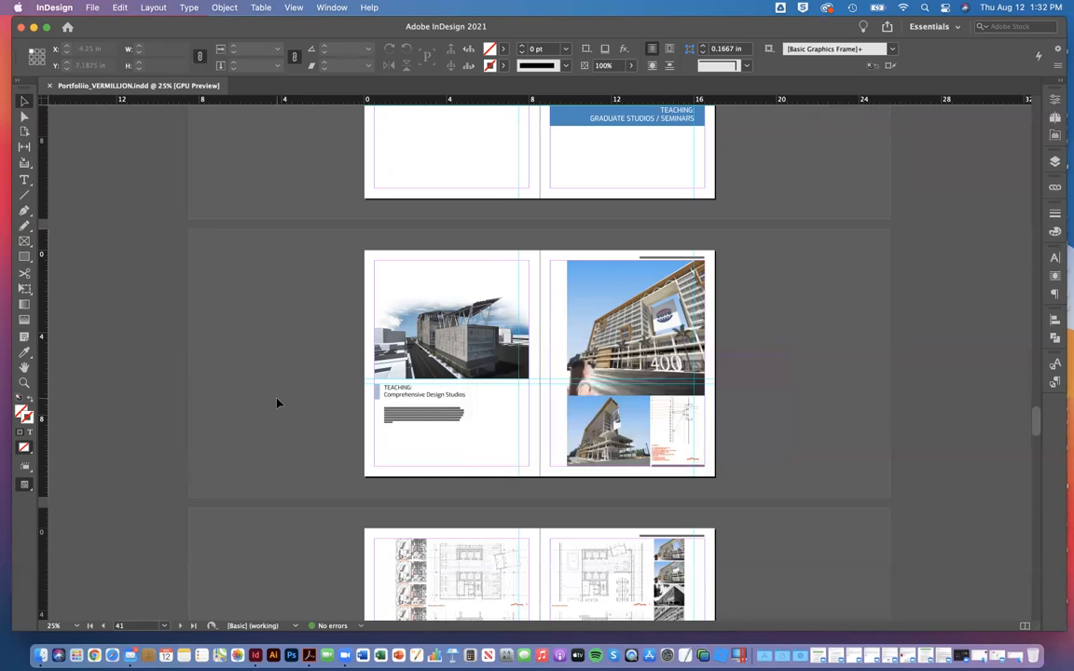
Step: Set the portfolio's display performance to Fast Display and view the Comprehensive Design Studios spread at 50%
left_click(293, 8)
mouse_move(317, 244)
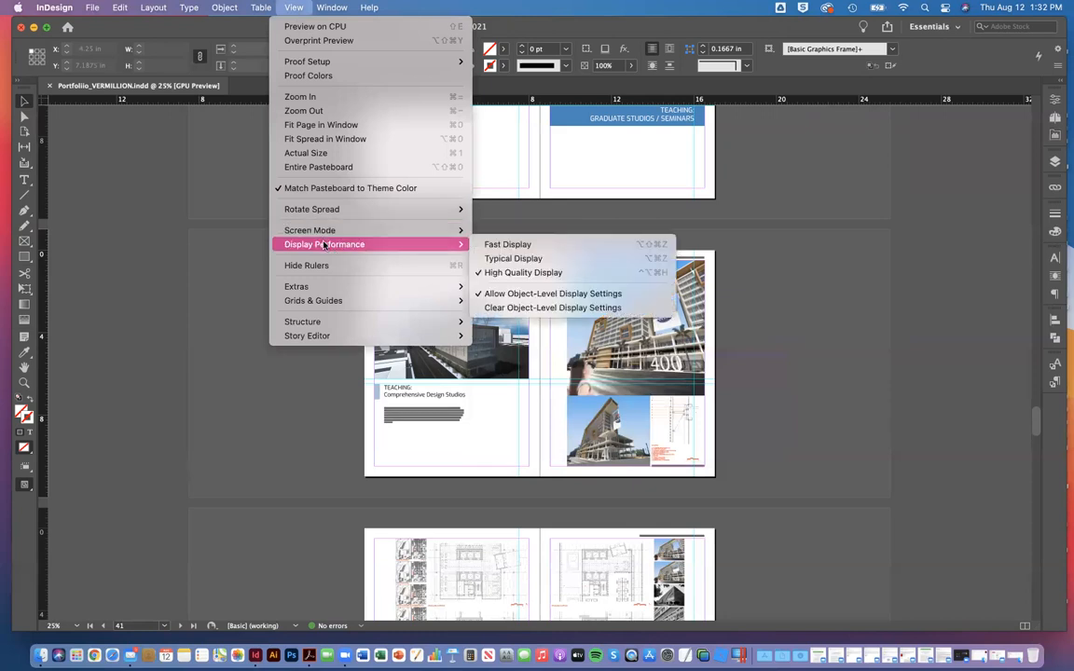
left_click(535, 245)
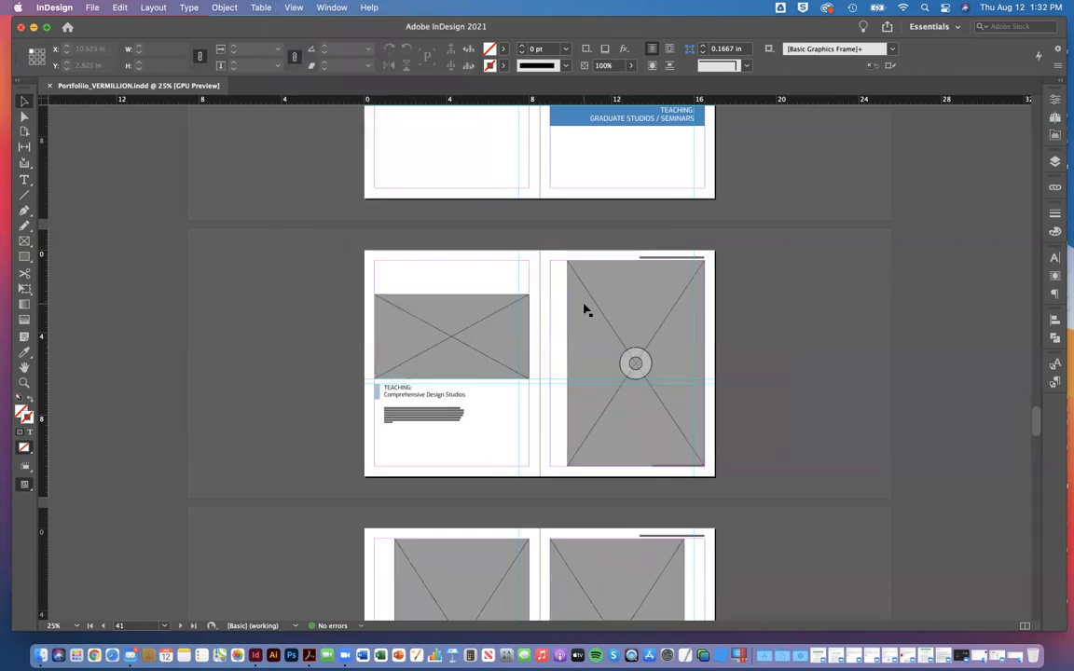
key("super+equal")
Step: Switch the portfolio's display performance to Typical Display
left_click(261, 7)
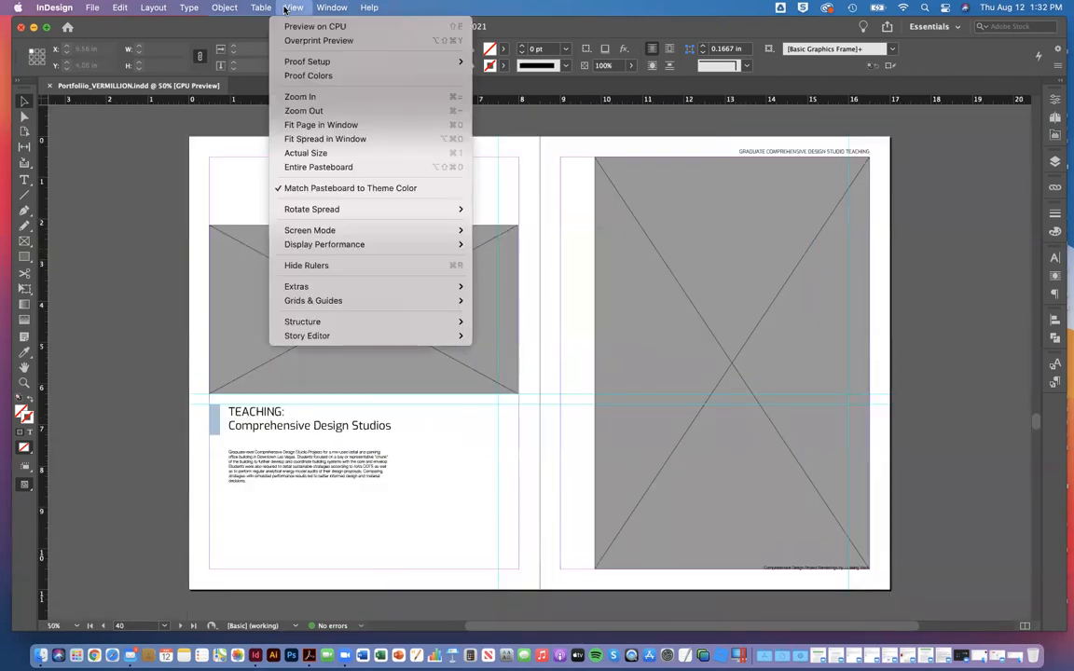
mouse_move(293, 10)
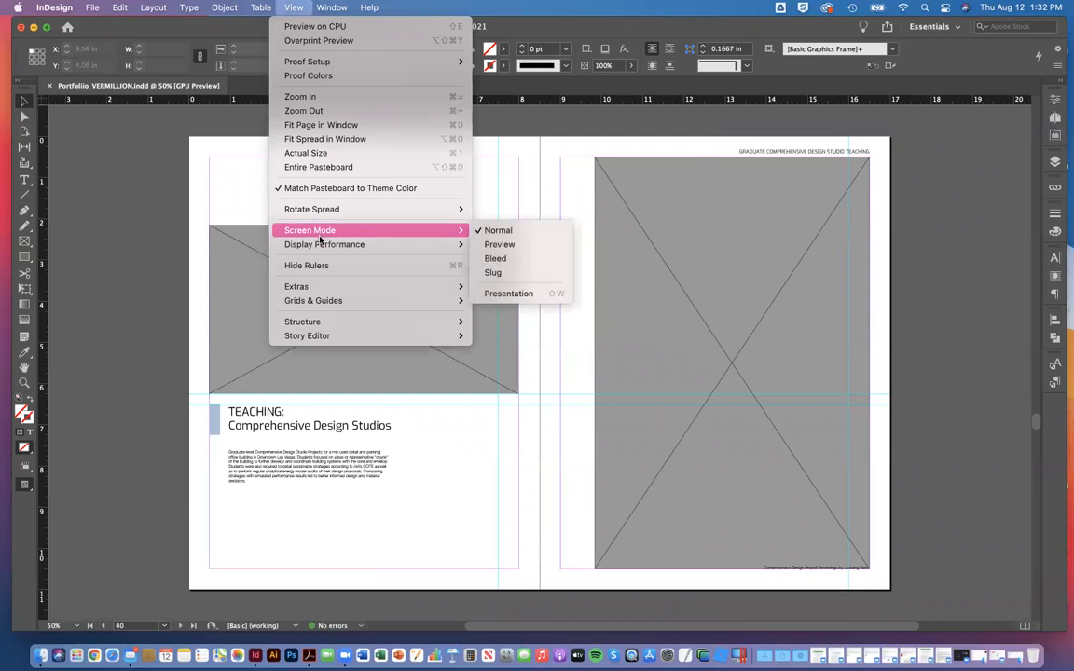
mouse_move(320, 241)
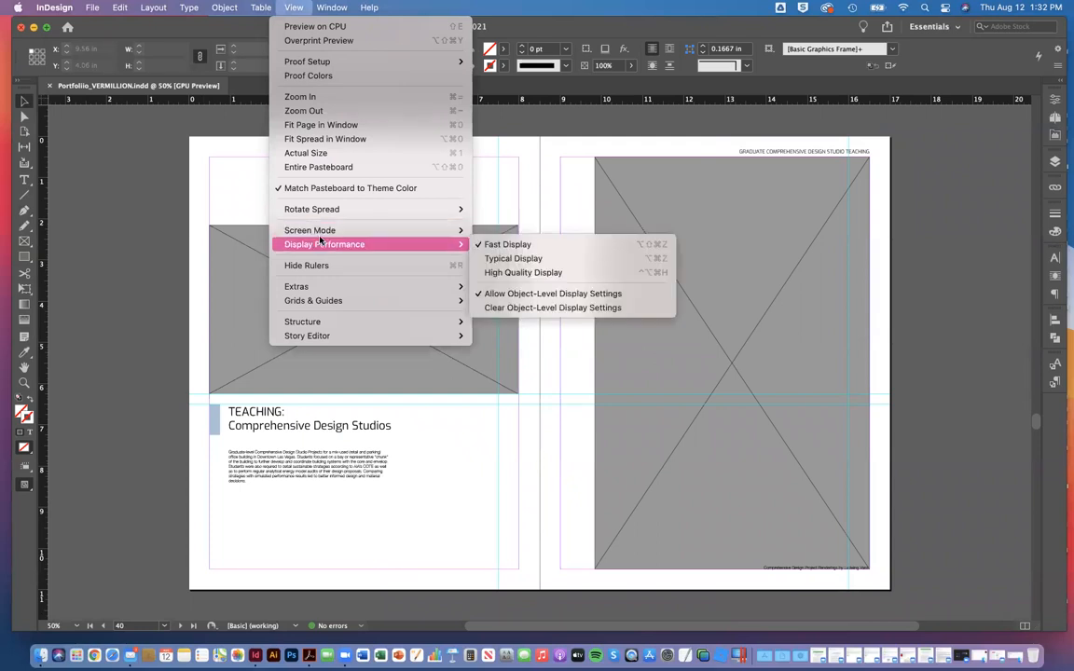
left_click(539, 259)
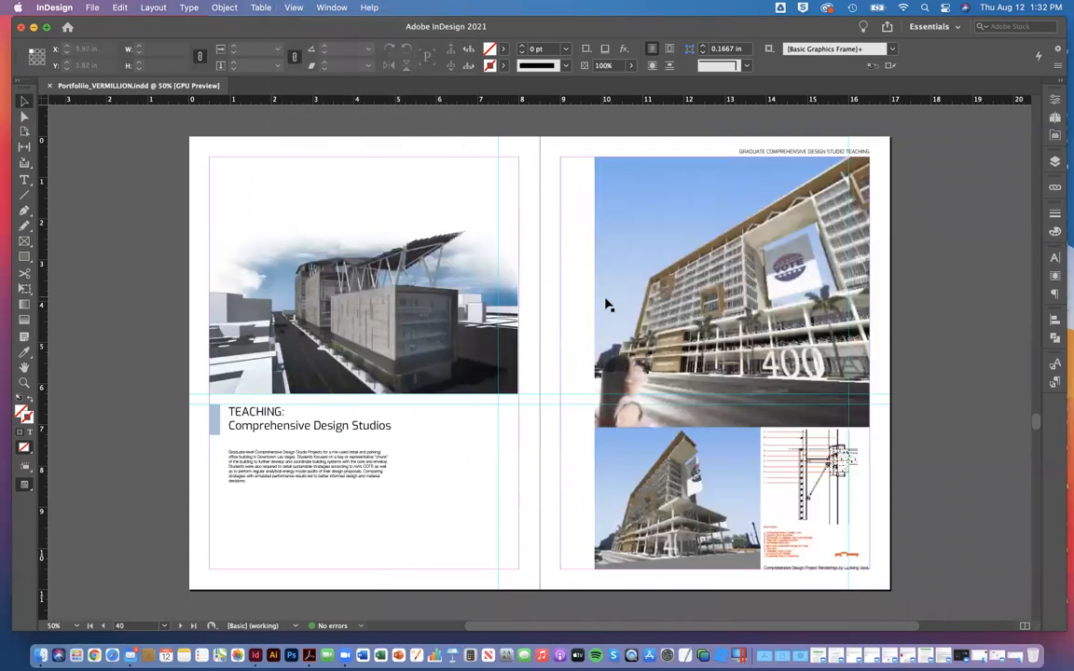
Step: Examine the image quality of the Comprehensive Design Studios spread and following pages at several magnifications
key("super+1")
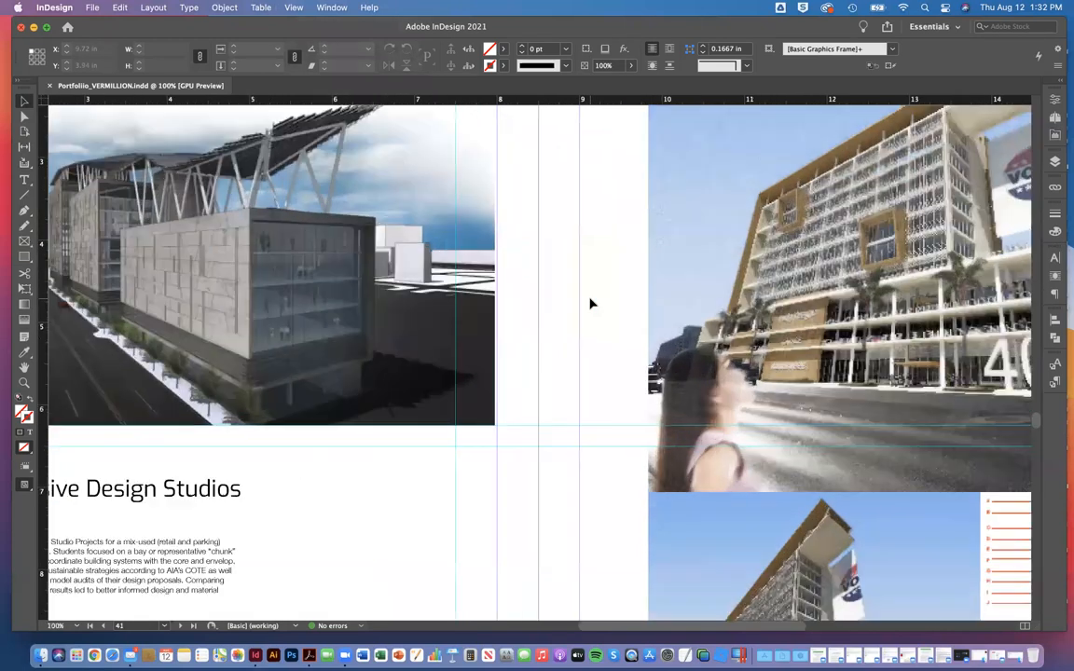
key("super+minus")
key("super+minus")
key("super+equal")
key("super+equal")
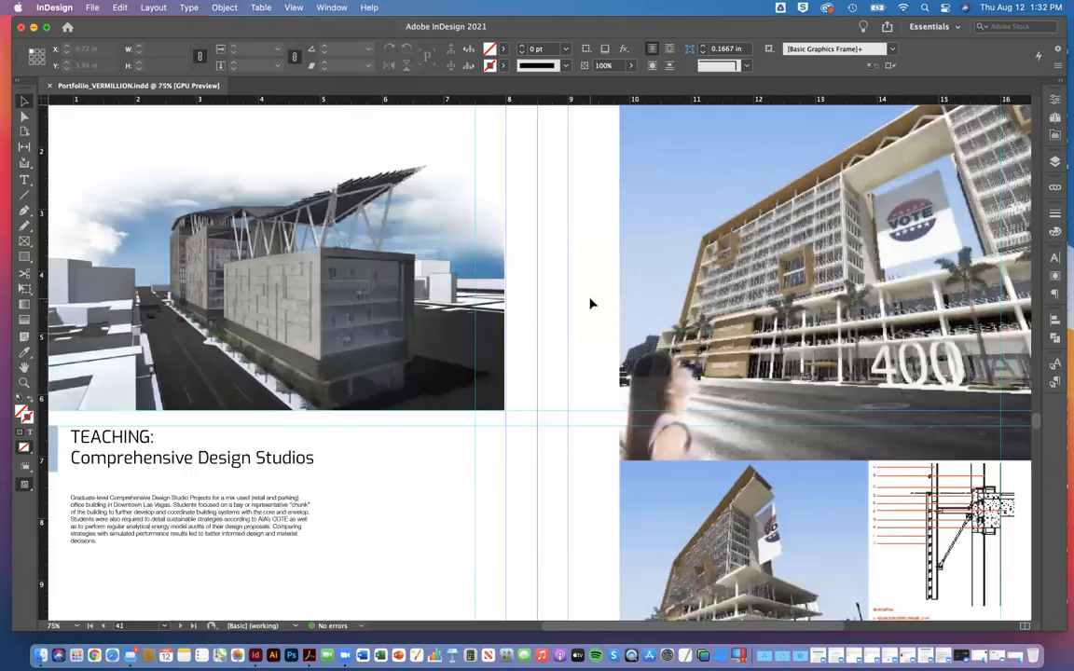
key("super+minus")
key("super+minus")
key("super+minus")
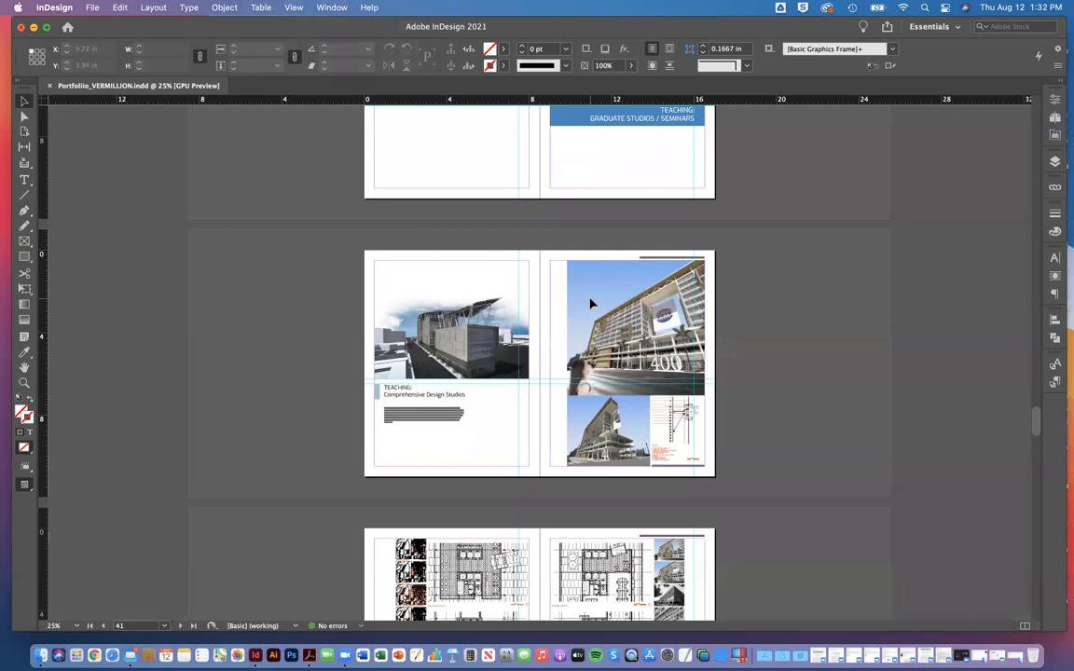
key("super+equal")
key("super+equal")
key("super+equal")
key("super+equal")
key("super+minus")
key("super+minus")
key("super+minus")
key("super+minus")
key("super+equal")
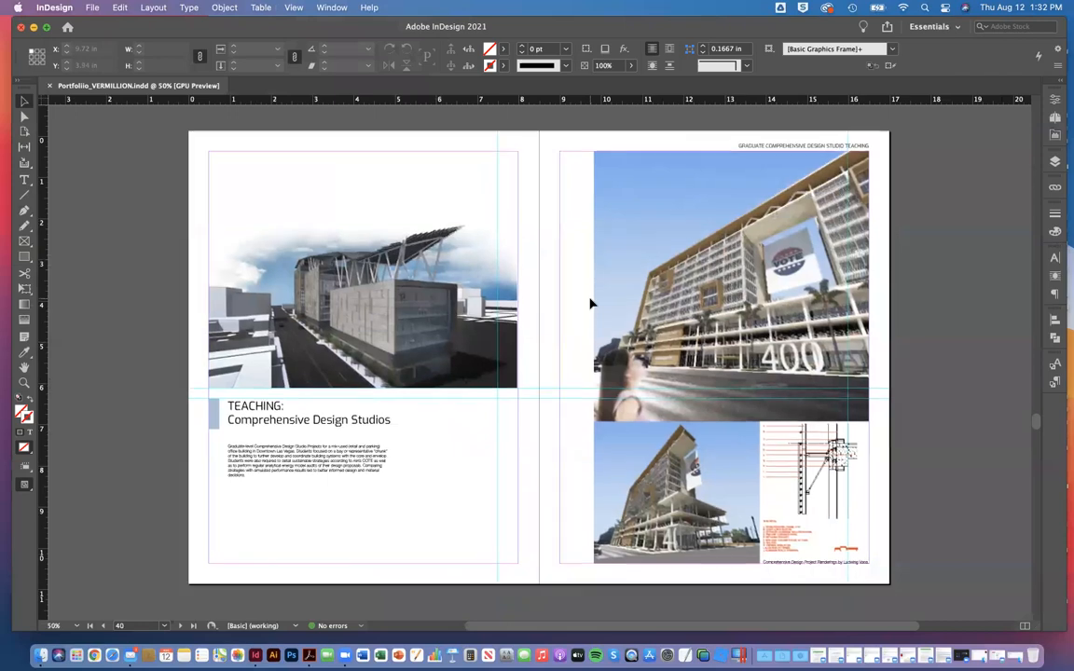
scroll(590, 303, "down", 20)
scroll(590, 303, "down", 20)
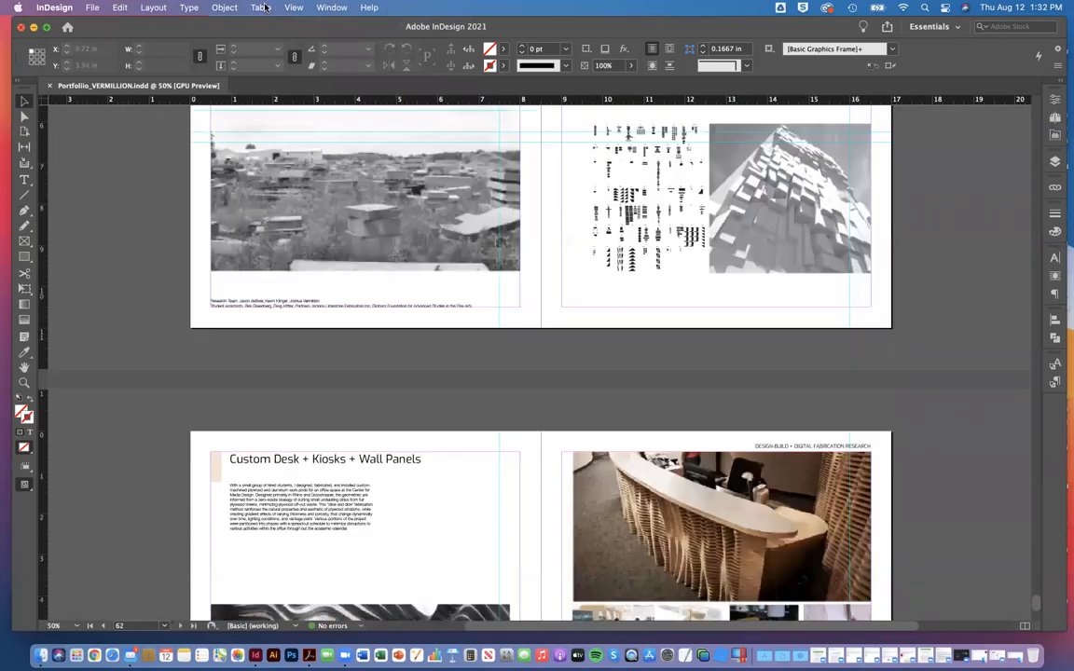
Step: Set the portfolio's display performance to High Quality Display
left_click(261, 8)
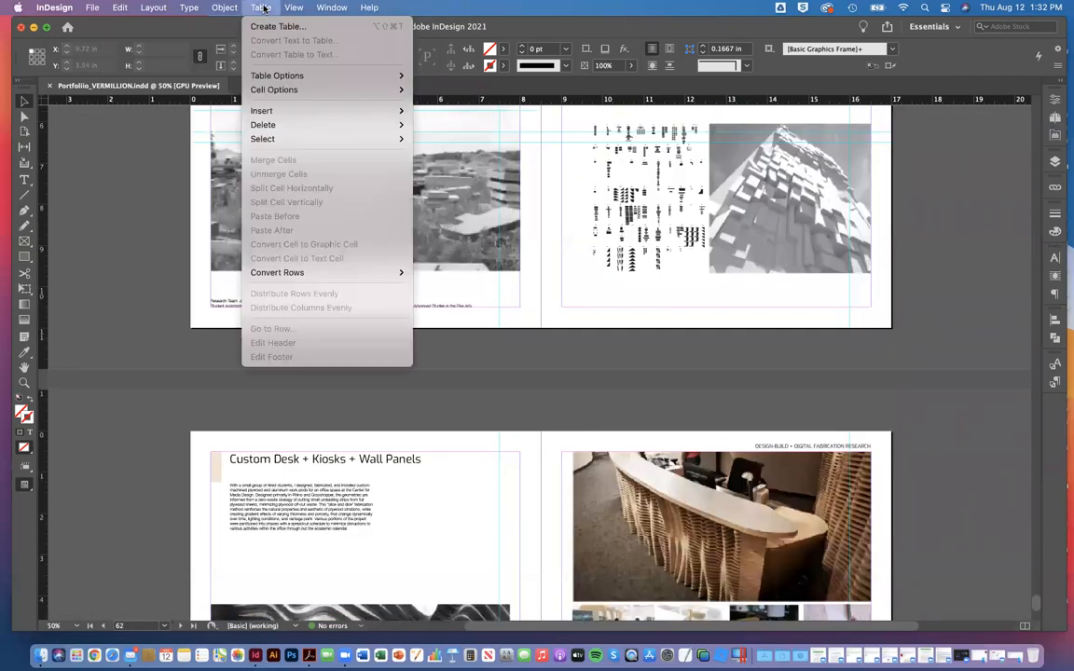
mouse_move(294, 8)
mouse_move(303, 210)
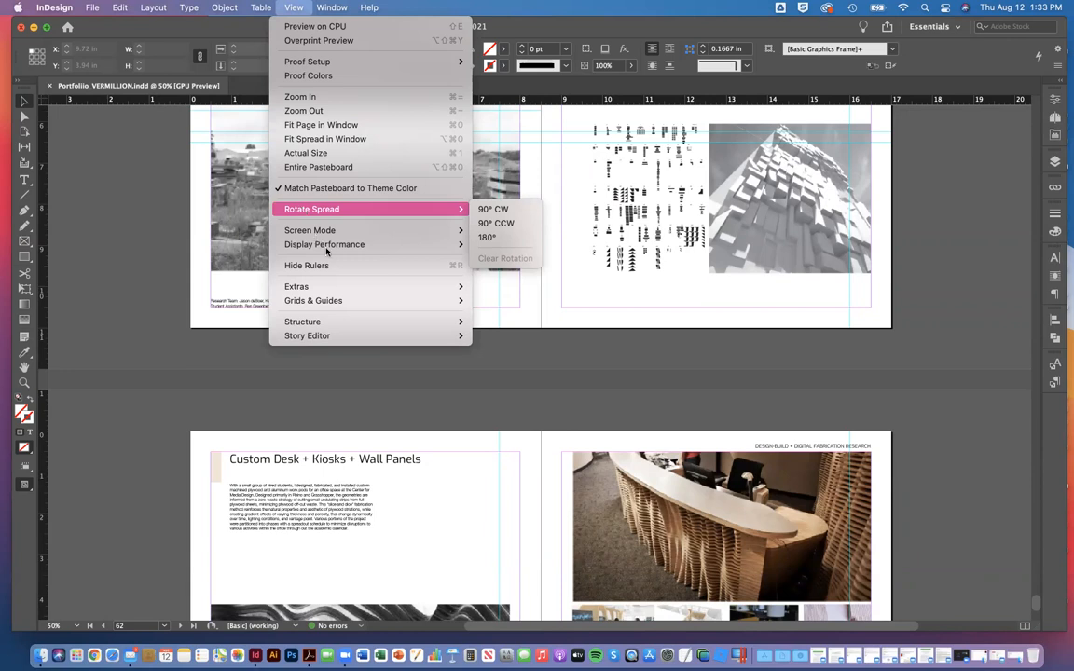
mouse_move(415, 245)
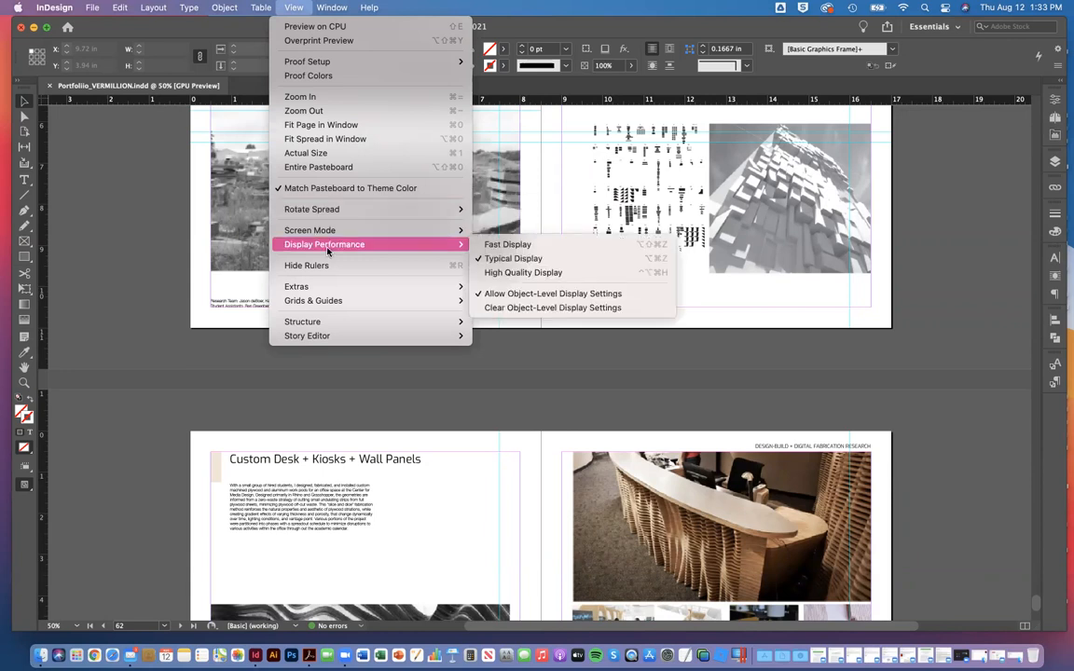
left_click(510, 273)
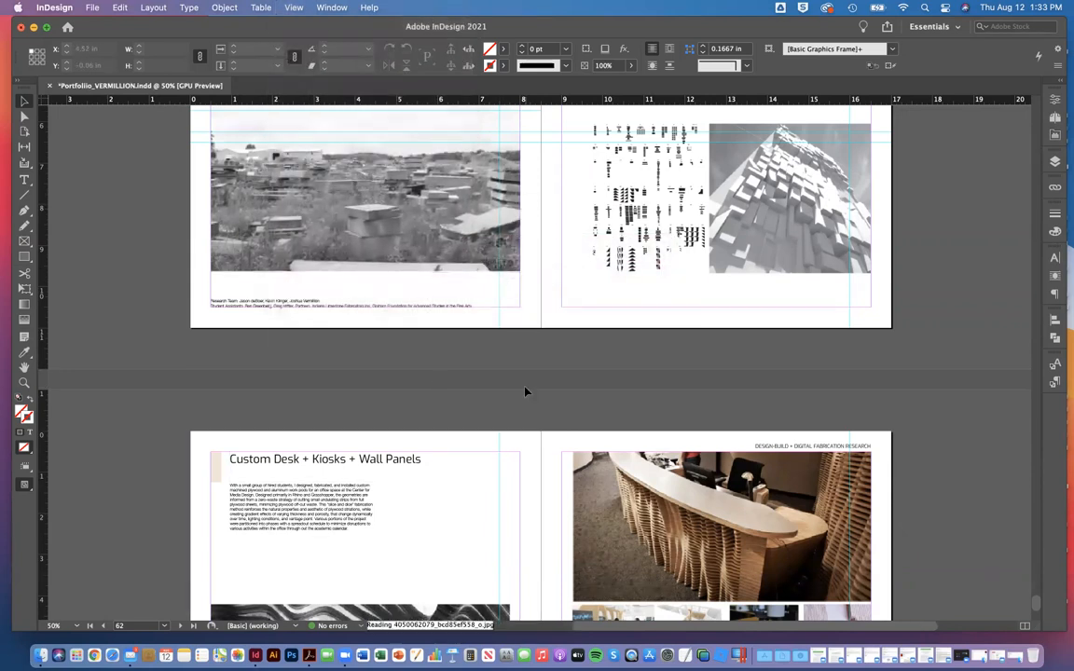
Step: Look through the earlier portfolio spreads to examine how the images render at high quality
scroll(525, 391, "up", 15)
scroll(525, 392, "up", 20)
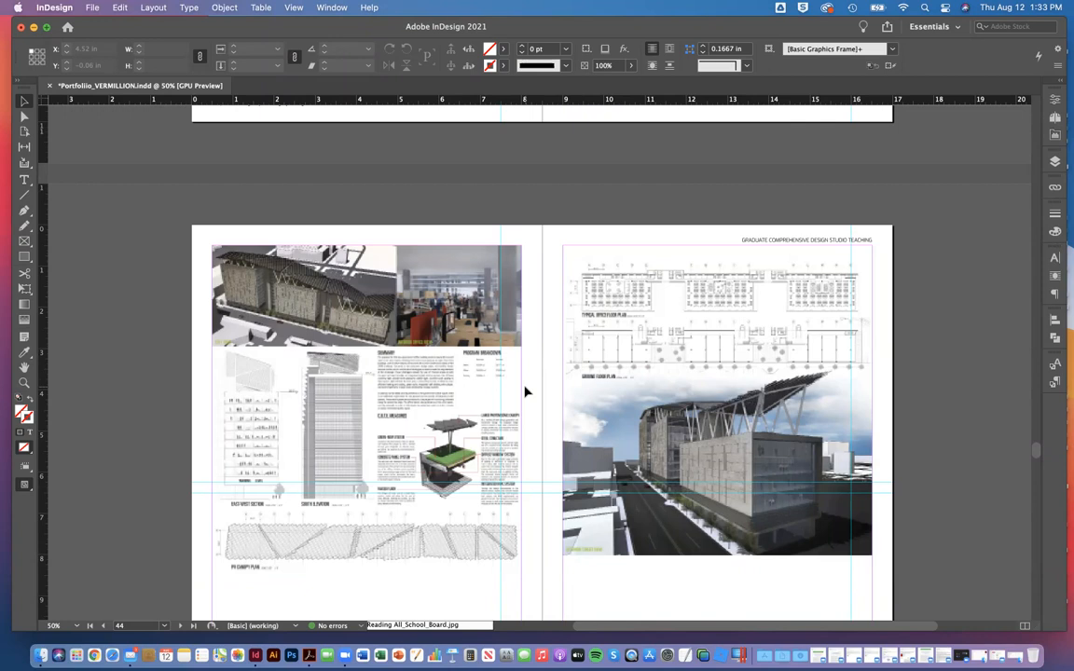
scroll(525, 392, "up", 3)
scroll(525, 392, "up", 15)
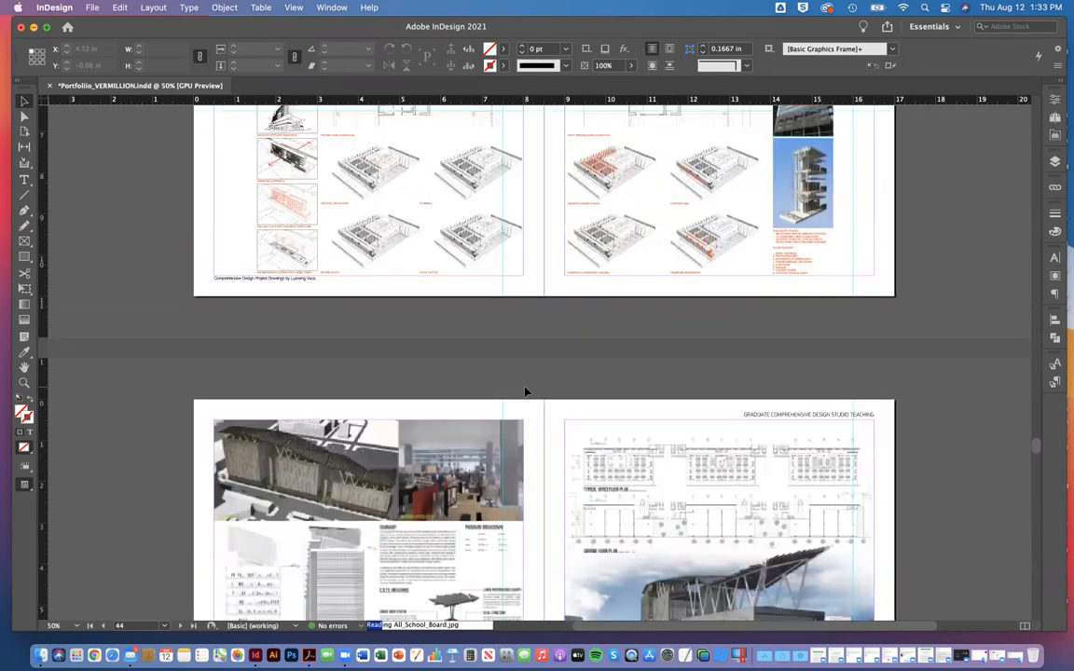
scroll(523, 196, "up", 15)
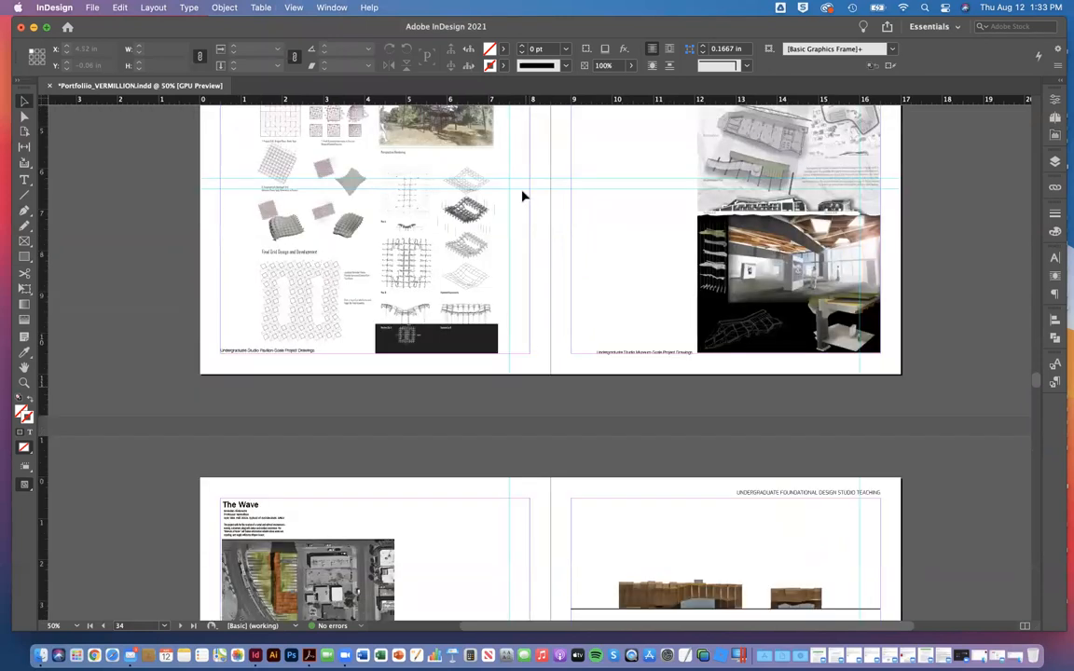
scroll(523, 196, "up", 15)
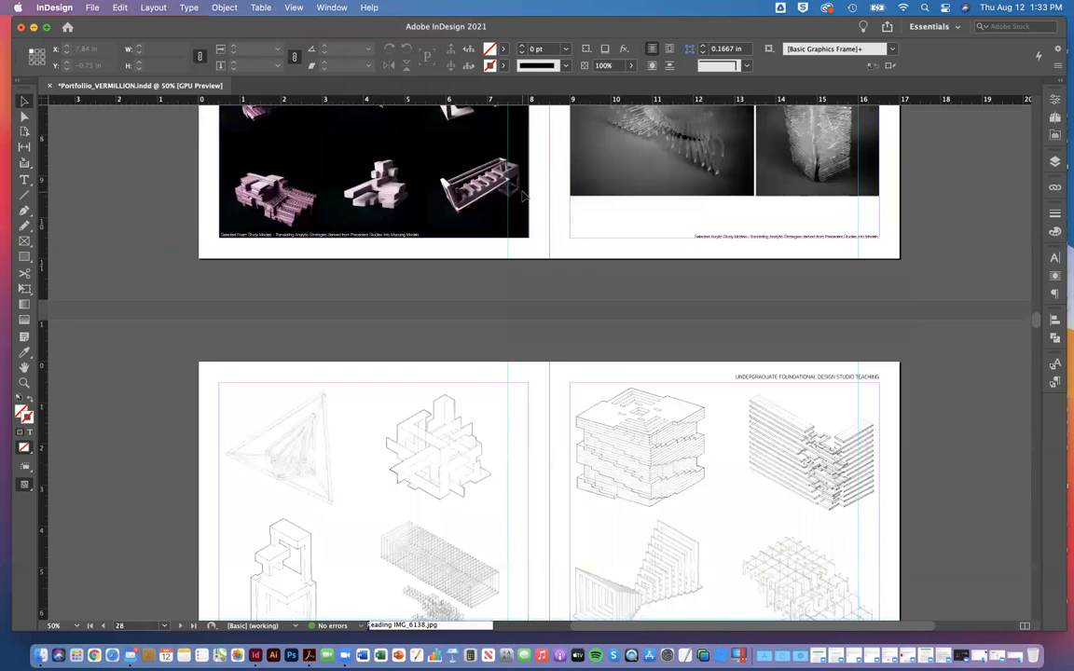
scroll(523, 195, "up", 20)
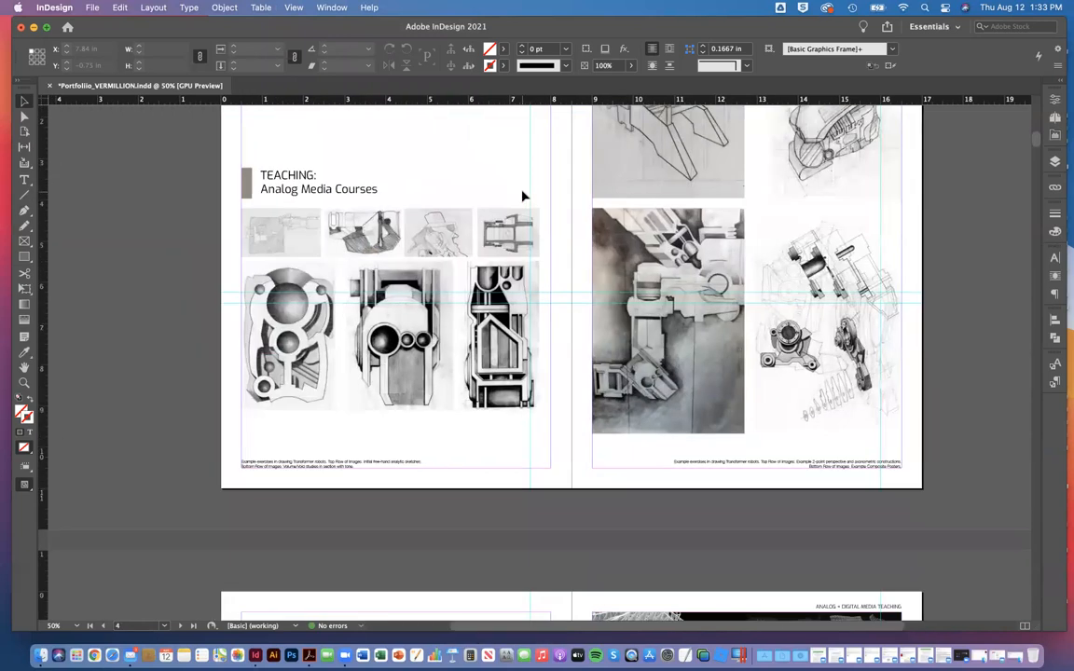
scroll(523, 196, "down", 6)
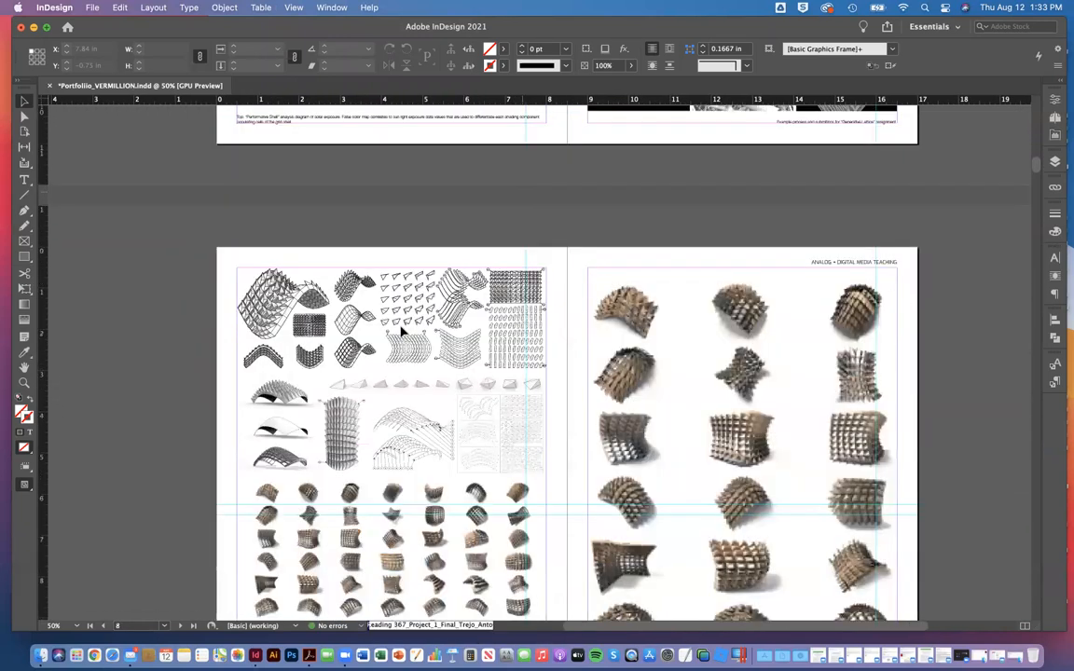
scroll(403, 331, "down", 10)
scroll(301, 434, "down", 1)
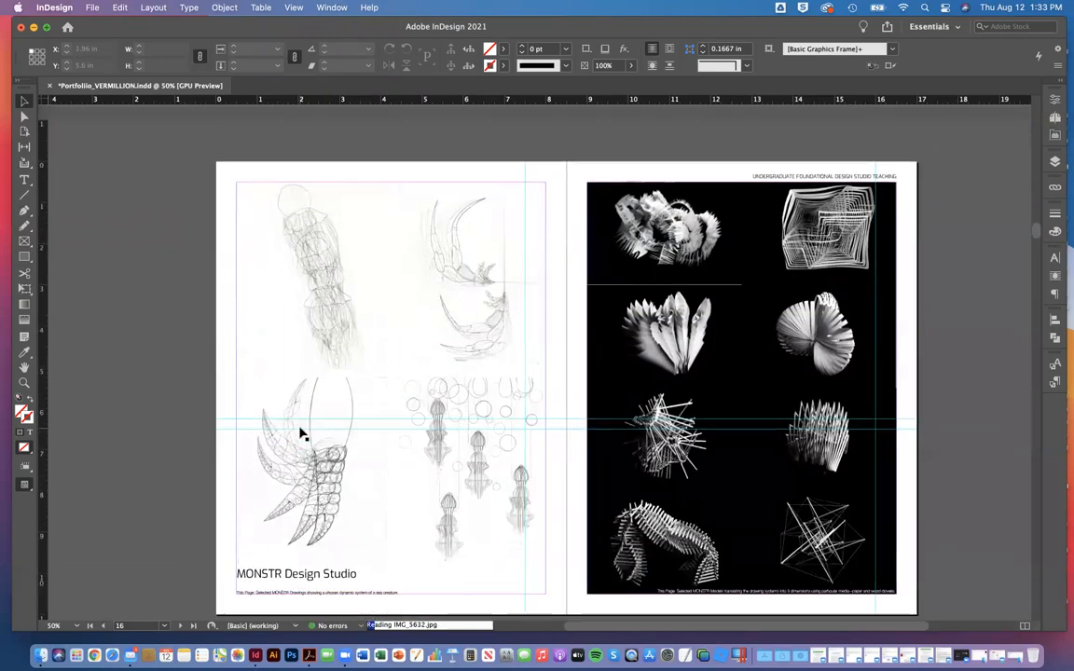
Step: Look through the spreads following the MONSTR Design Studio pages at high quality
scroll(301, 433, "down", 5)
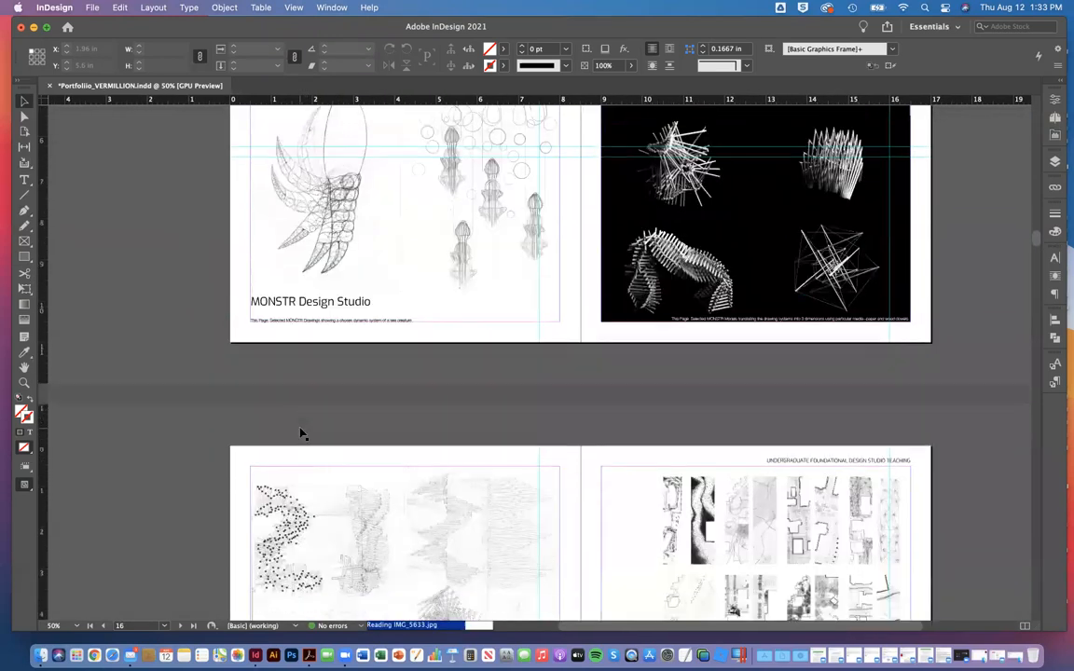
scroll(301, 434, "down", 10)
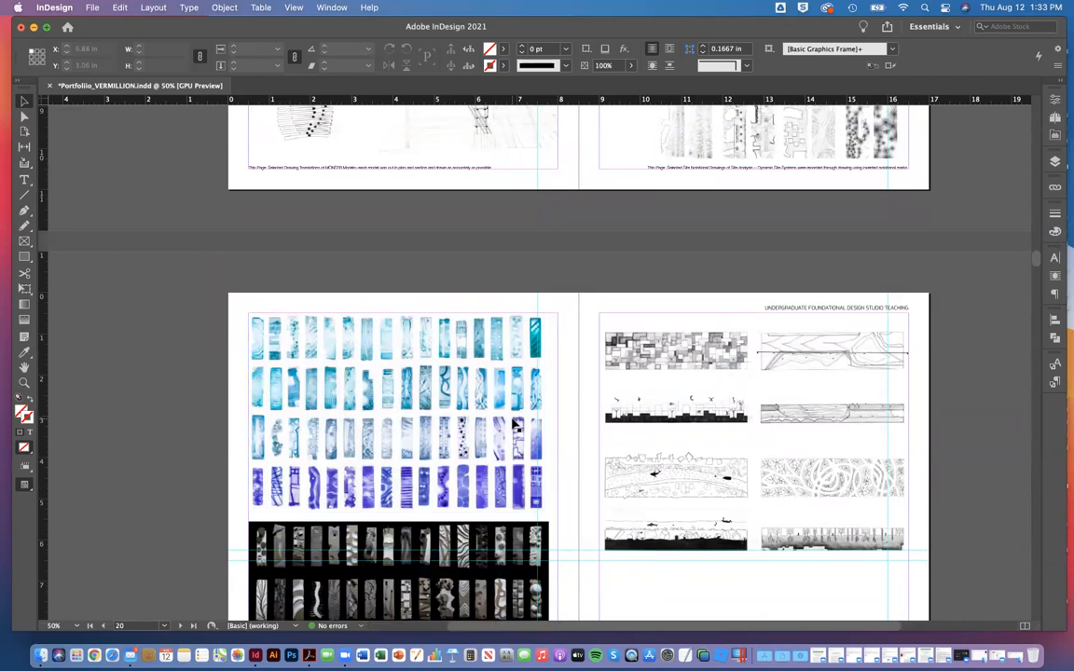
left_click(93, 7)
mouse_move(104, 69)
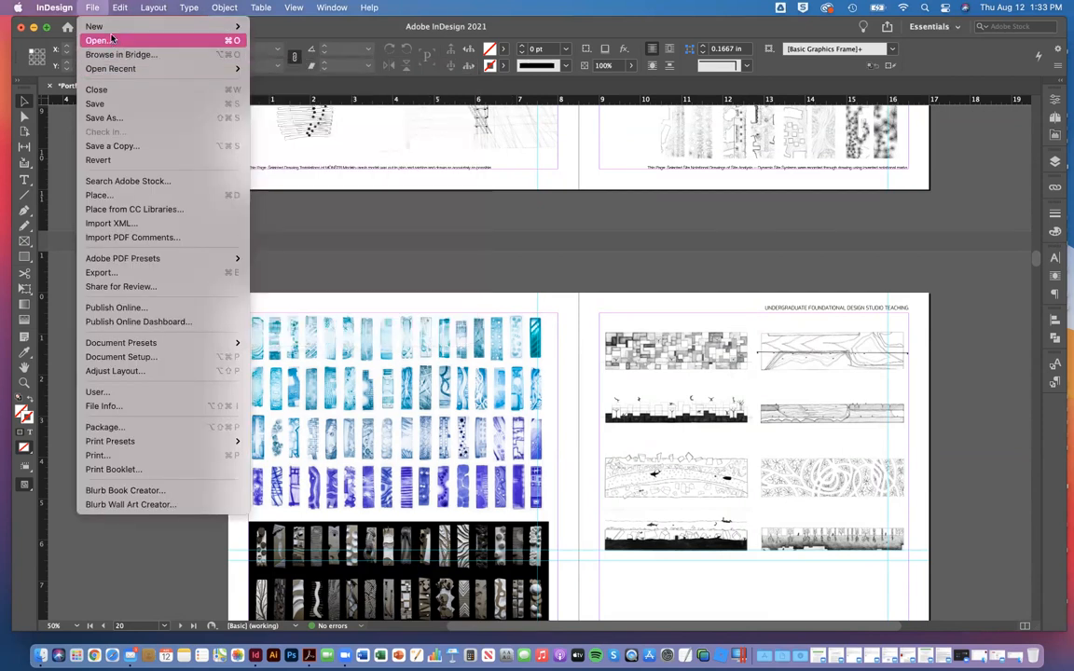
mouse_move(102, 26)
left_click(268, 41)
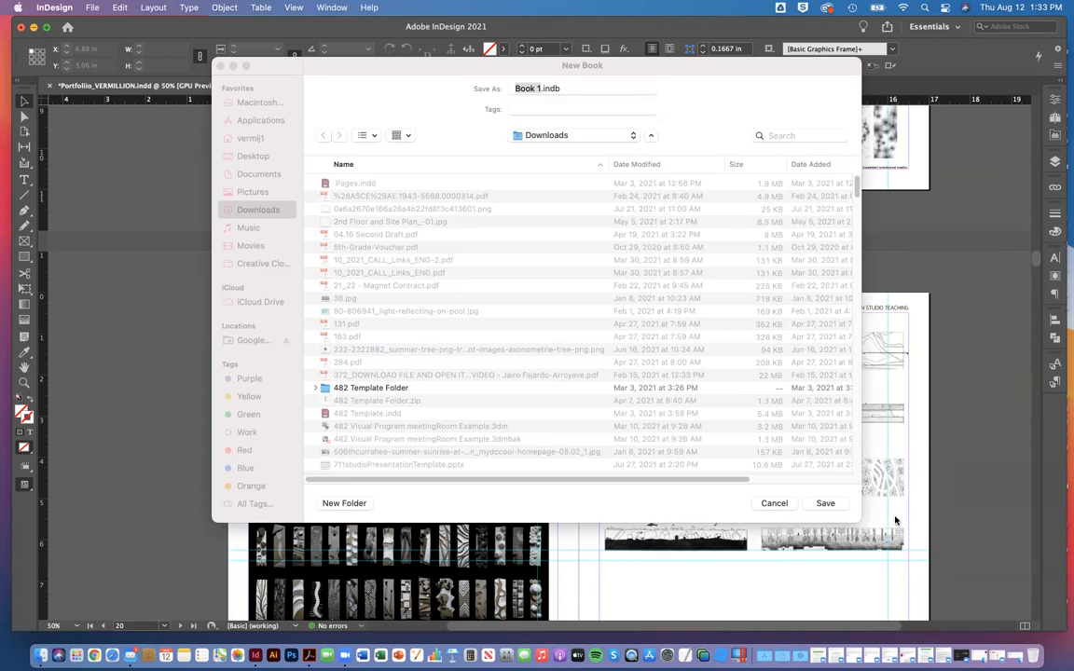
left_click(775, 504)
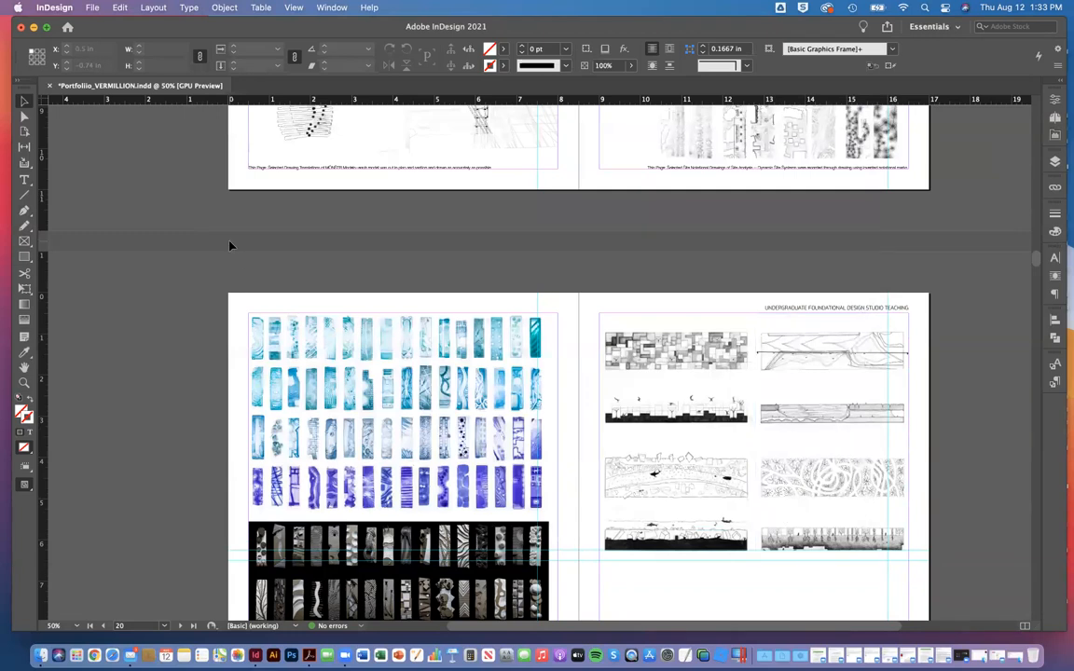
Step: Close the portfolio document
left_click(22, 26)
left_click(538, 350)
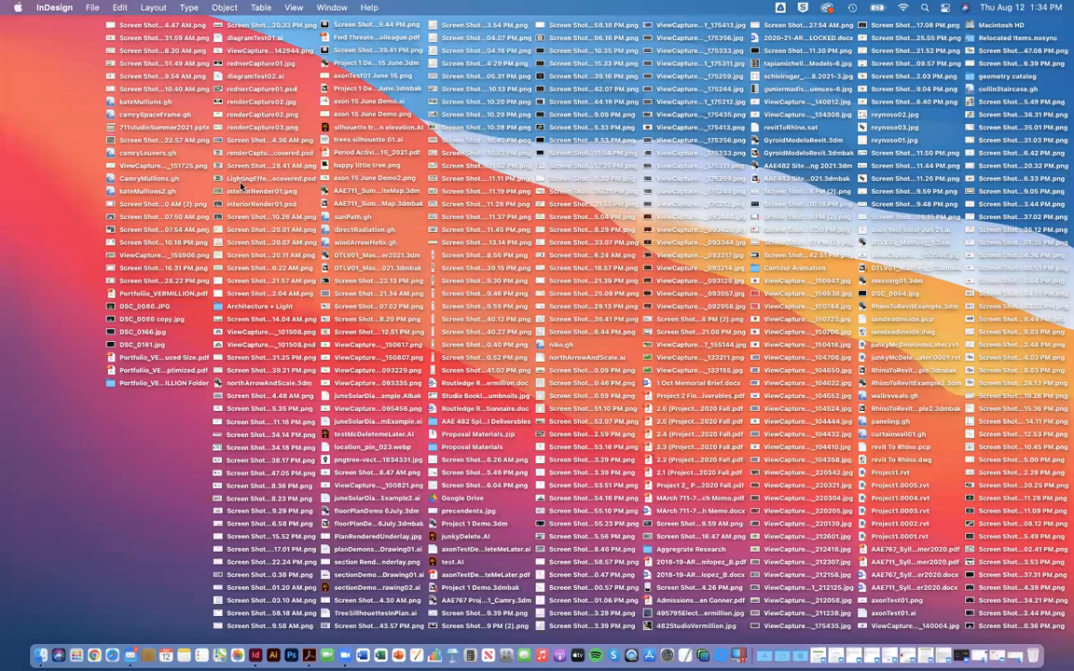
Step: Open the packaged portfolio folder on the desktop, inspect its PDF, INDD file and Links folder, and close the folder
double_click(110, 385)
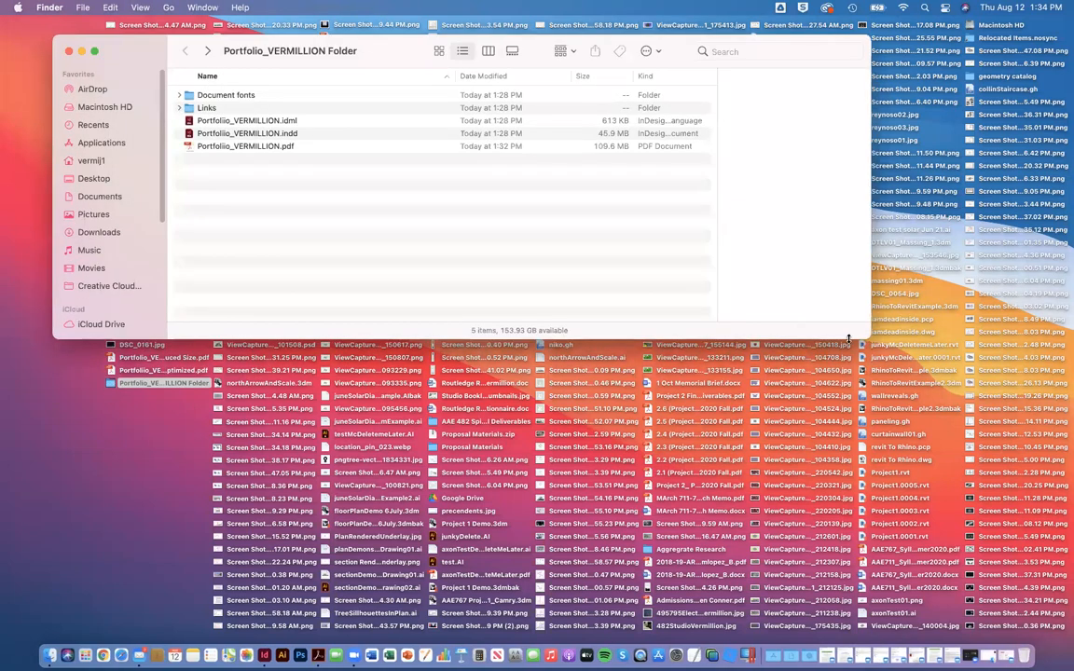
left_click_drag(869, 337, 757, 353)
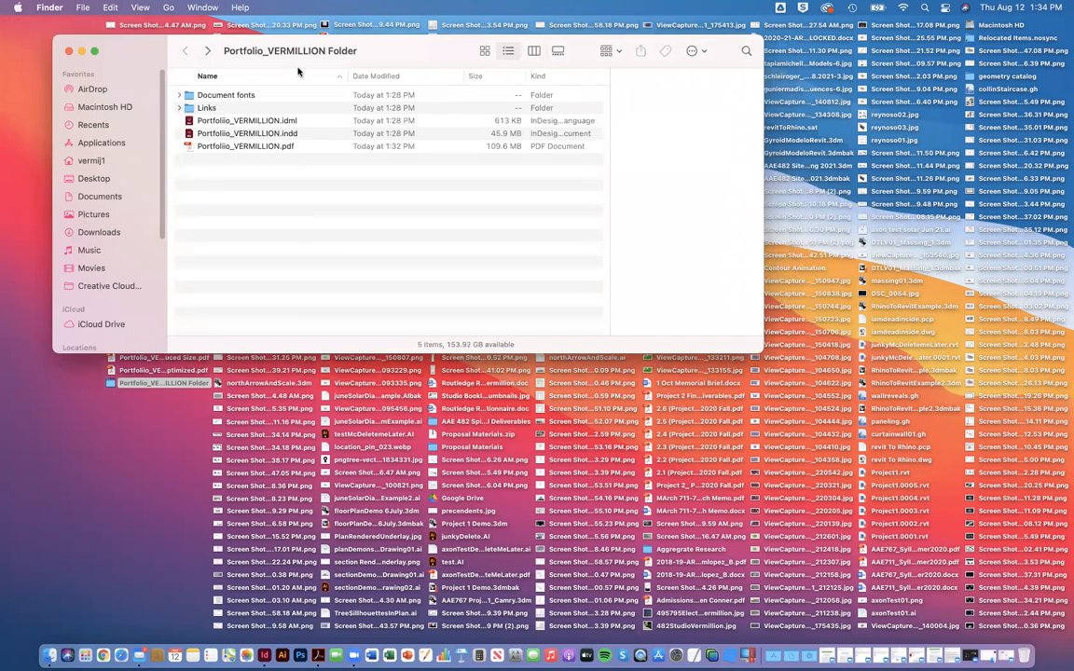
left_click(275, 147)
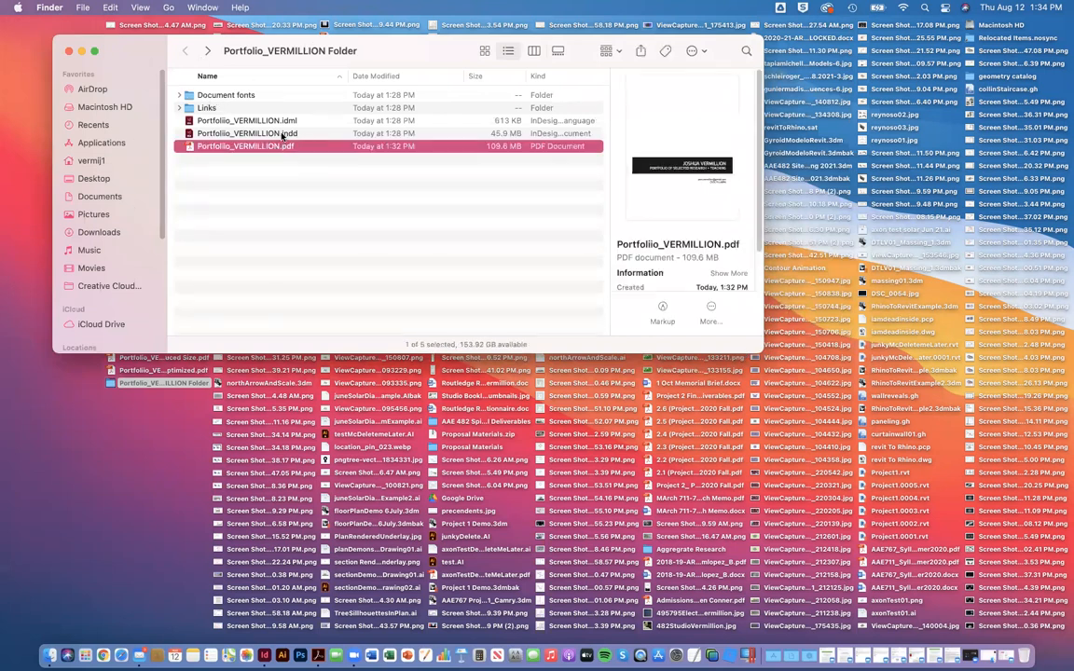
left_click(278, 134)
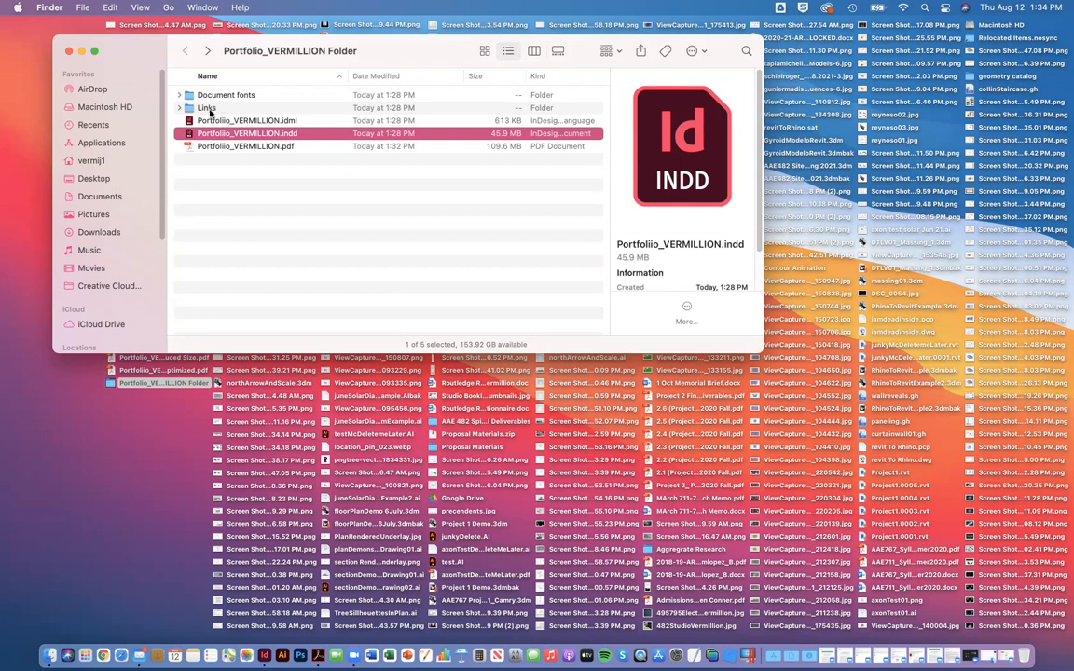
left_click(209, 110)
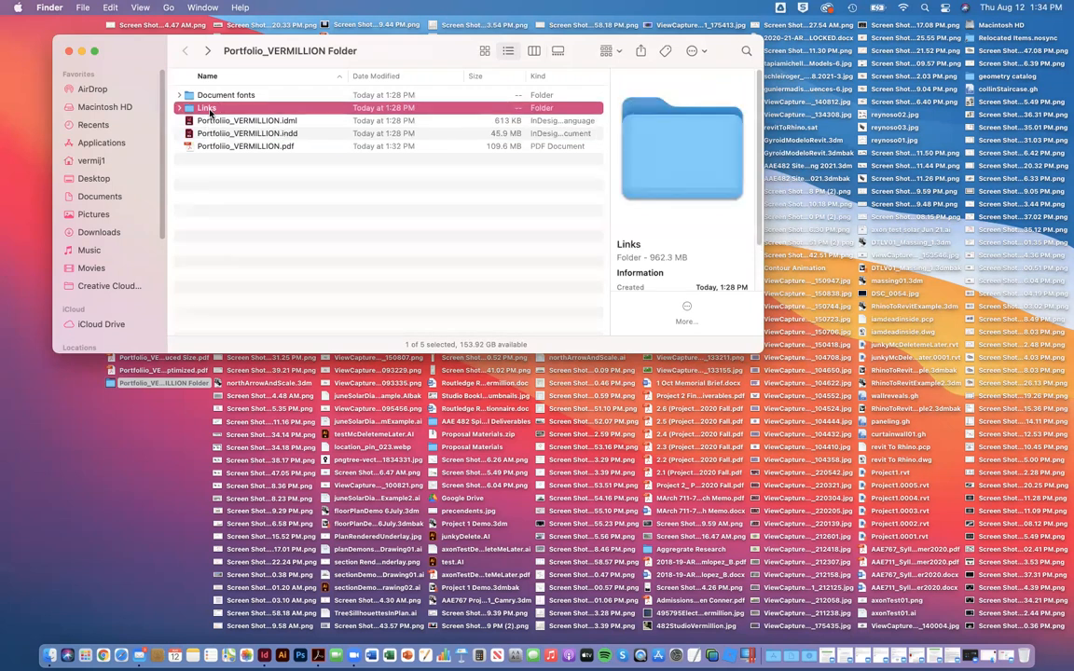
left_click(224, 272)
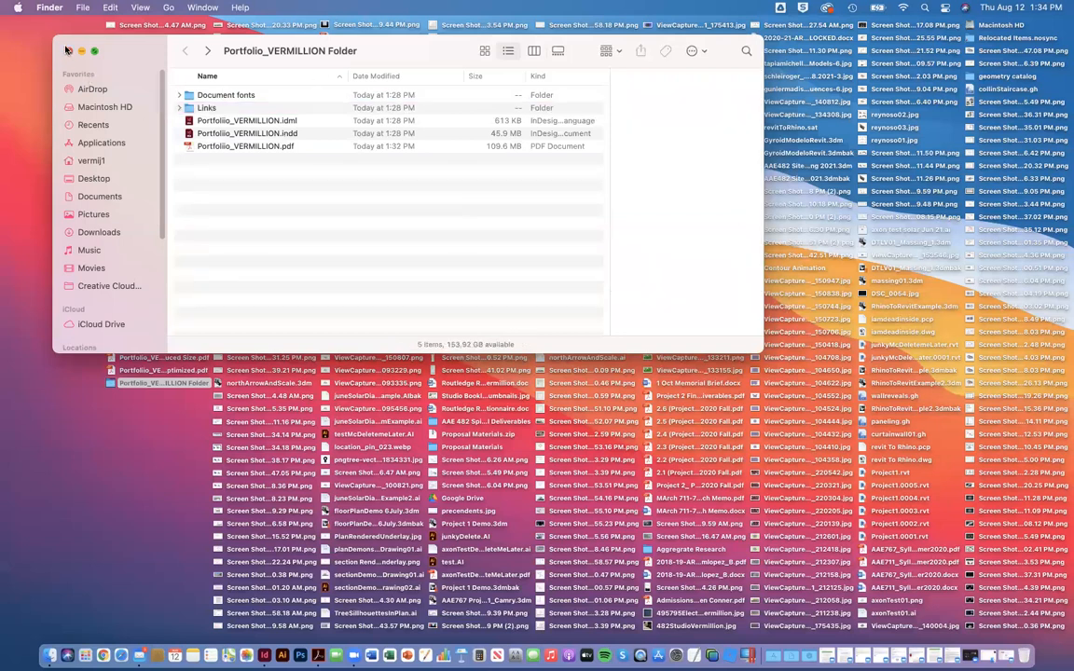
left_click(67, 50)
Step: Check the total size of the packaged portfolio folder in its file information and close the information window
left_click(110, 382)
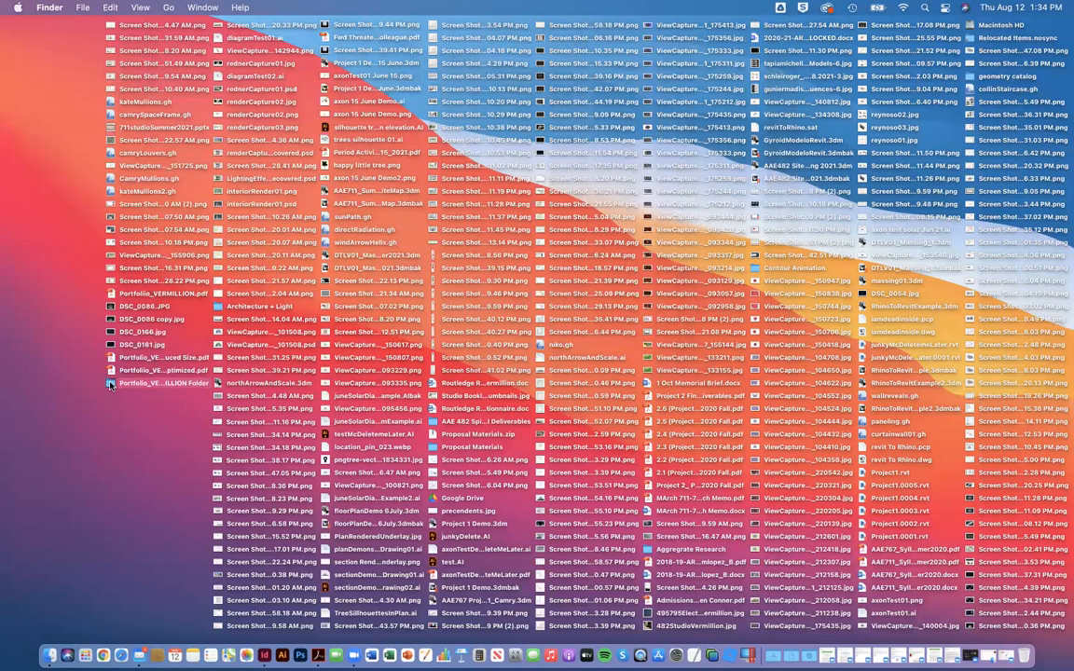
right_click(111, 380)
left_click(136, 429)
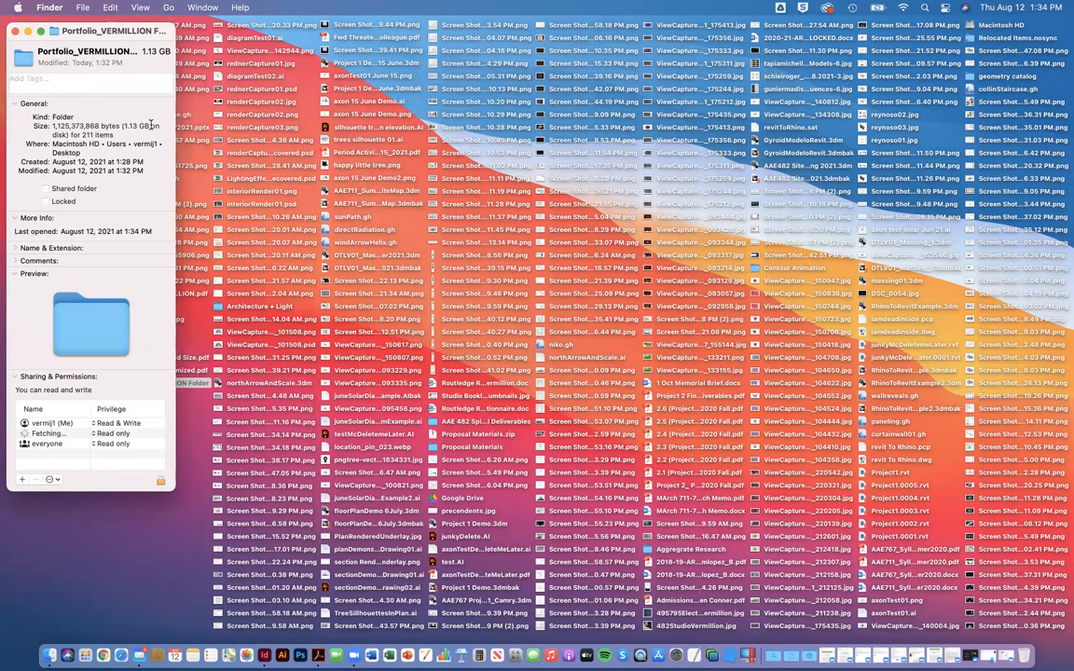
left_click(15, 32)
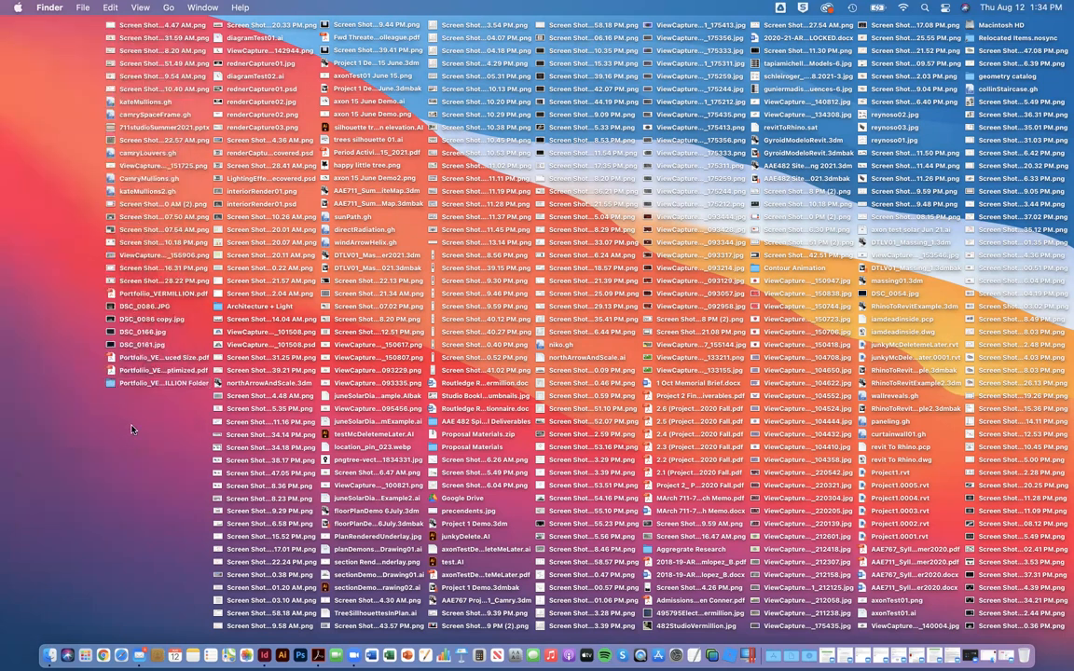